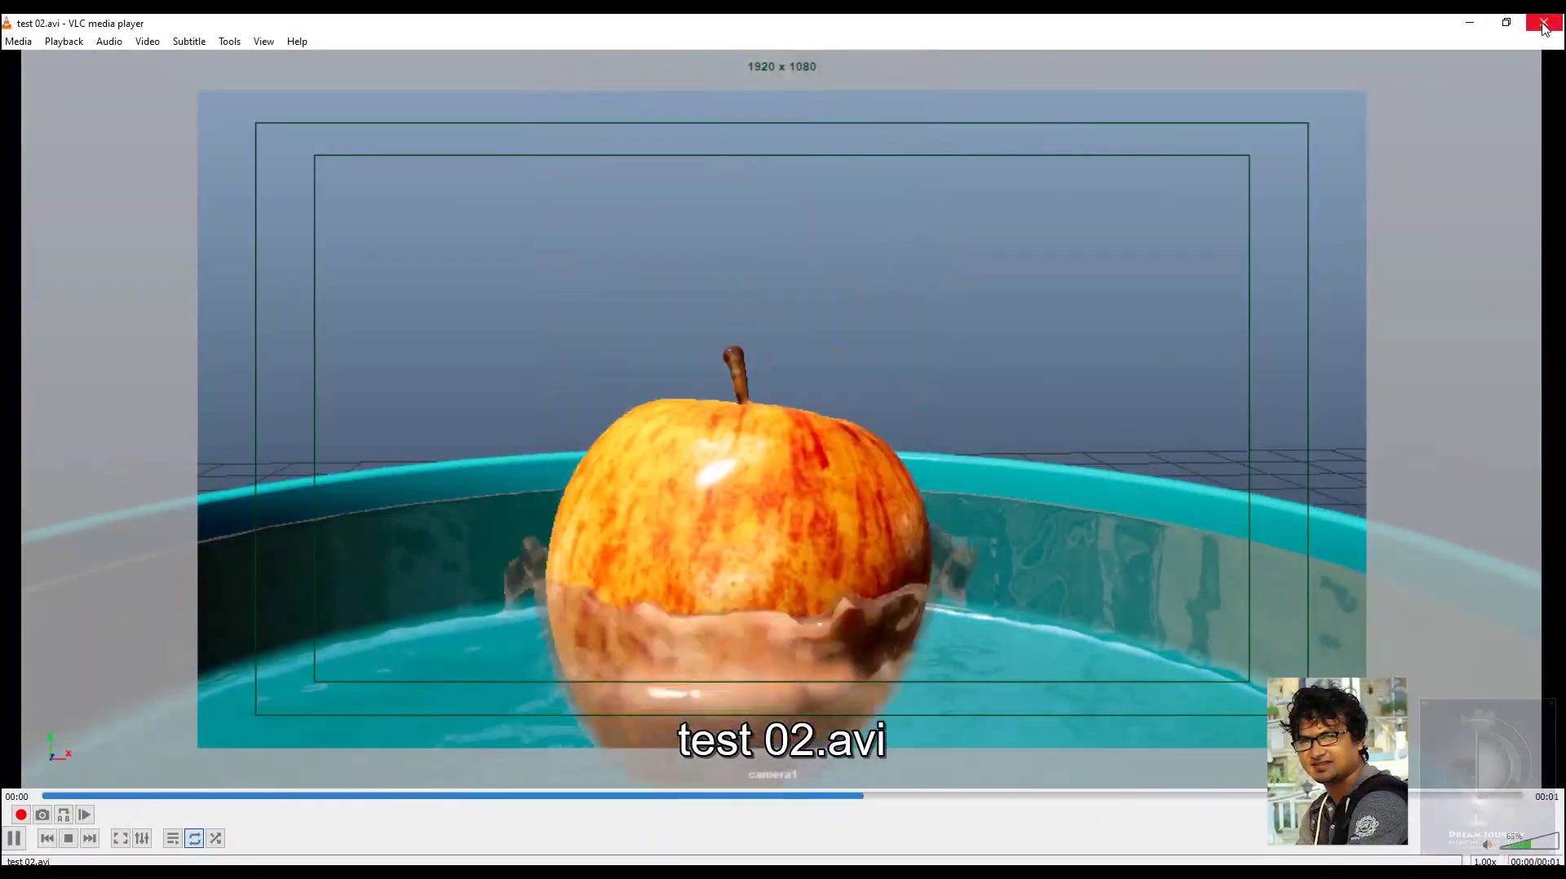
# Close the test 02.avi preview in VLC and orbit around the apple splash scene in Maya
pyautogui.click(1544, 28)
pyautogui.moveTo(803, 504)
pyautogui.keyDown('alt'); pyautogui.mouseDown()
pyautogui.moveTo(839, 497)
pyautogui.moveTo(849, 512)
pyautogui.moveTo(810, 515)
pyautogui.mouseUp(); pyautogui.keyUp('alt')
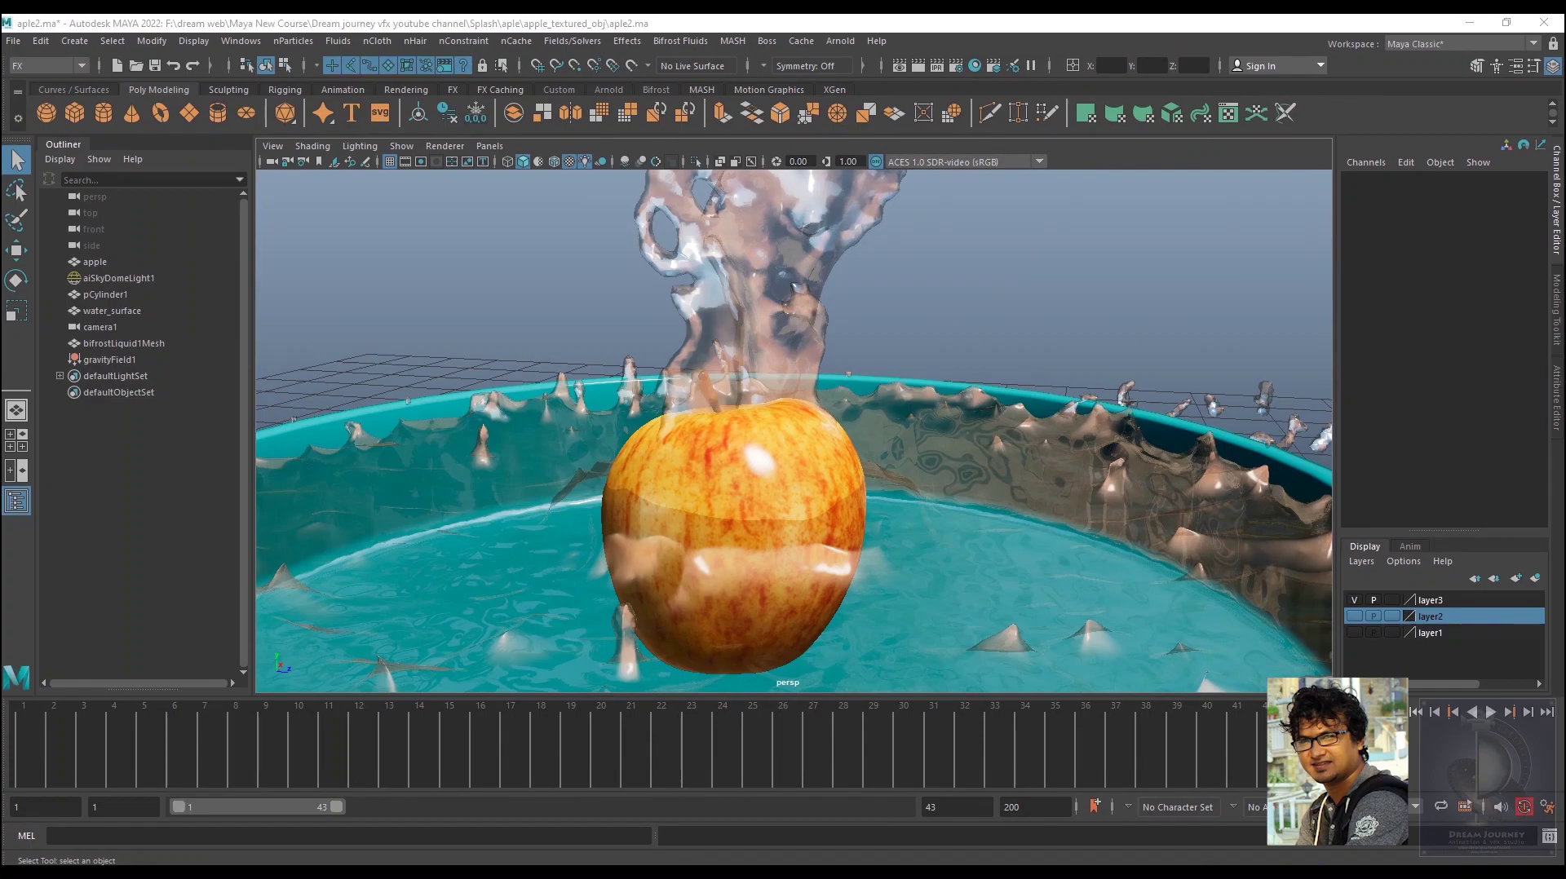
# Look through camera1, return to Perspective view, then tumble and dolly in close on the apple splash
pyautogui.rightClick(768, 379)
pyautogui.press('space')
pyautogui.click(932, 317)
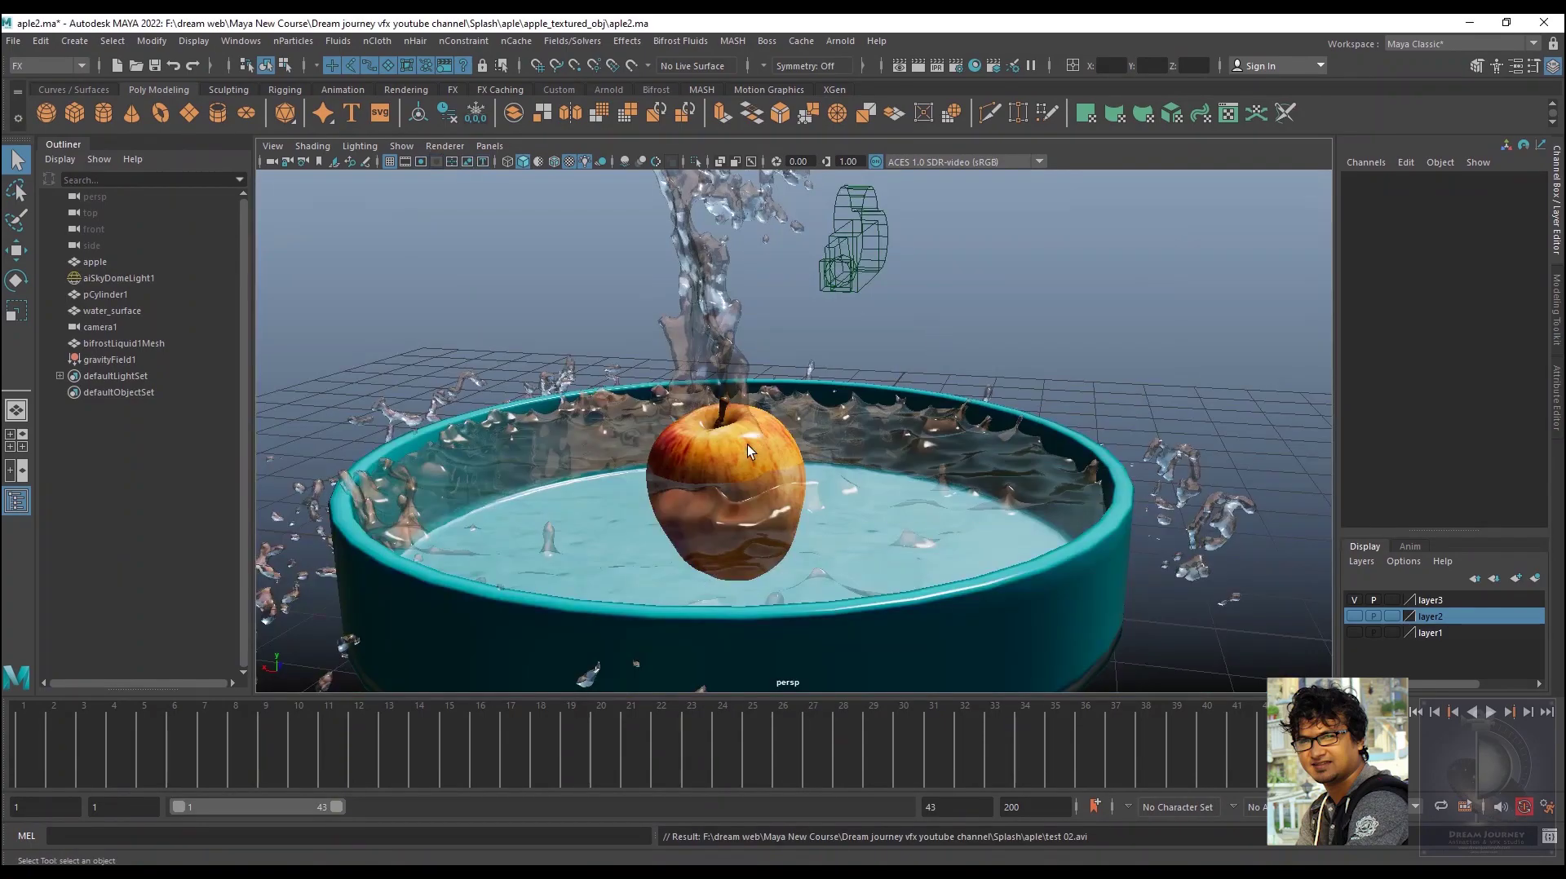
pyautogui.keyDown('alt'); pyautogui.moveTo(747, 444); pyautogui.dragTo(753, 439); pyautogui.keyUp('alt')
pyautogui.keyDown('alt'); pyautogui.moveTo(753, 439); pyautogui.dragTo(873, 521, button='right'); pyautogui.keyUp('alt')
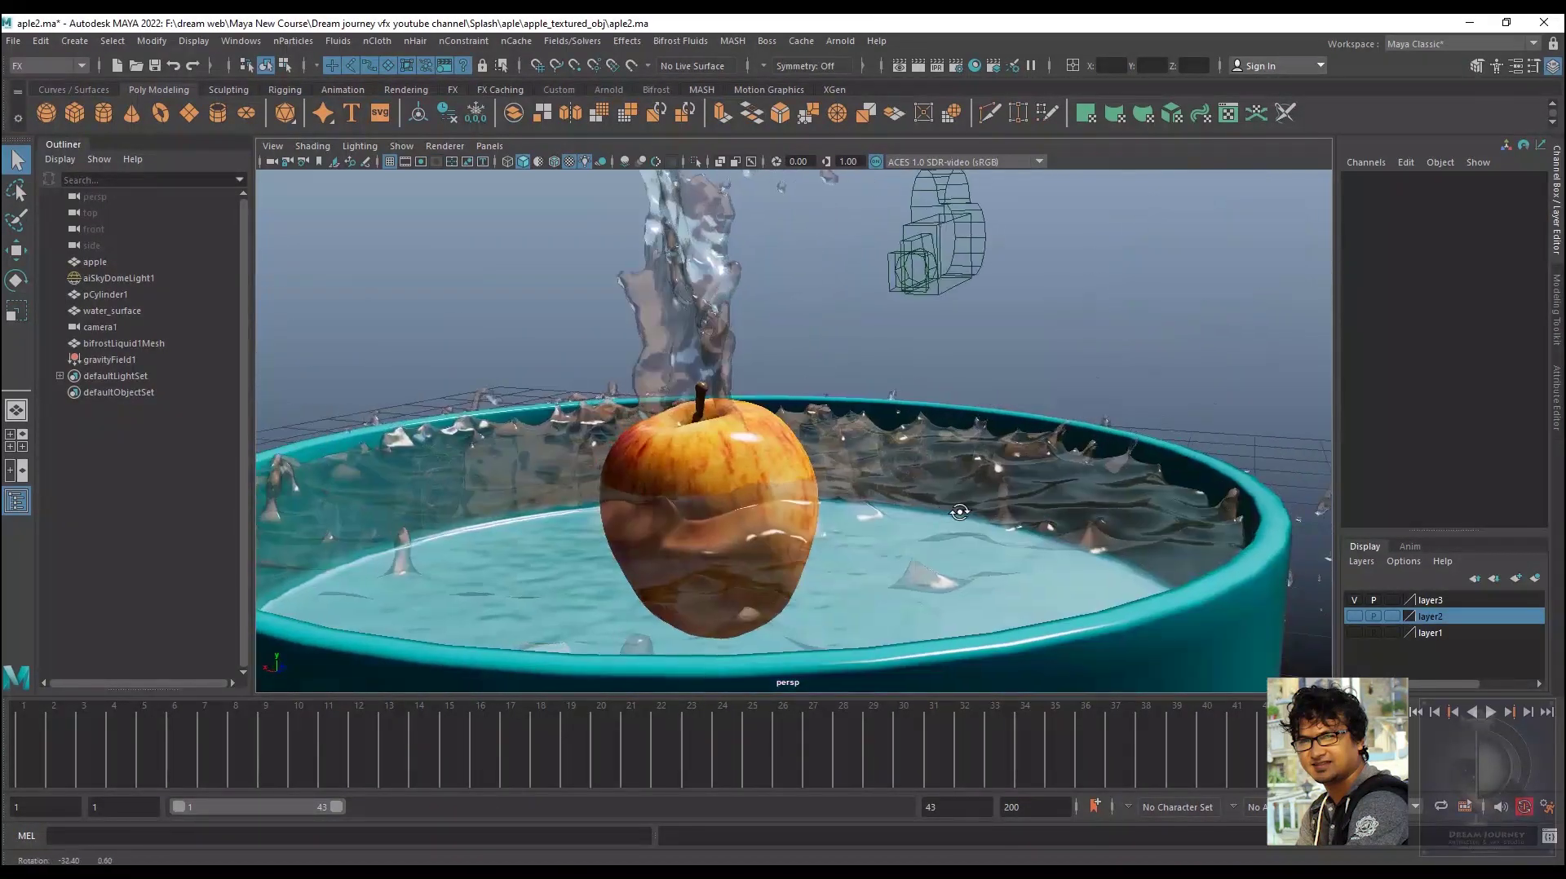
pyautogui.moveTo(873, 522)
pyautogui.keyDown('alt'); pyautogui.mouseDown()
pyautogui.moveTo(906, 540)
pyautogui.moveTo(810, 540)
pyautogui.mouseUp(); pyautogui.keyUp('alt')
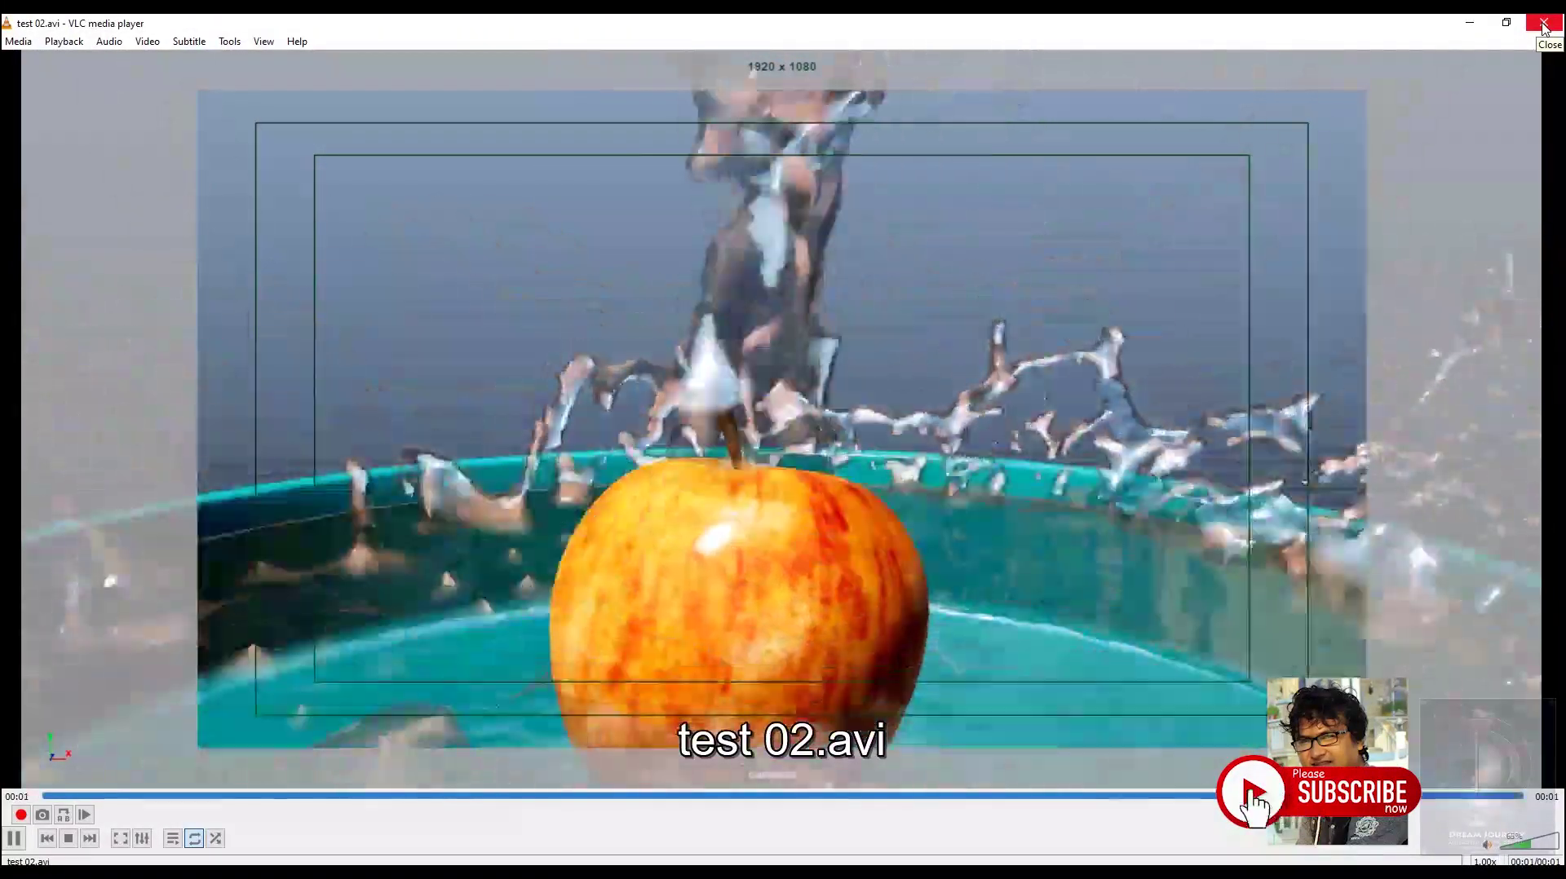
# In a framed wireframe Front view, raise the inner water cylinder to Y 0.694
pyautogui.click(1543, 23)
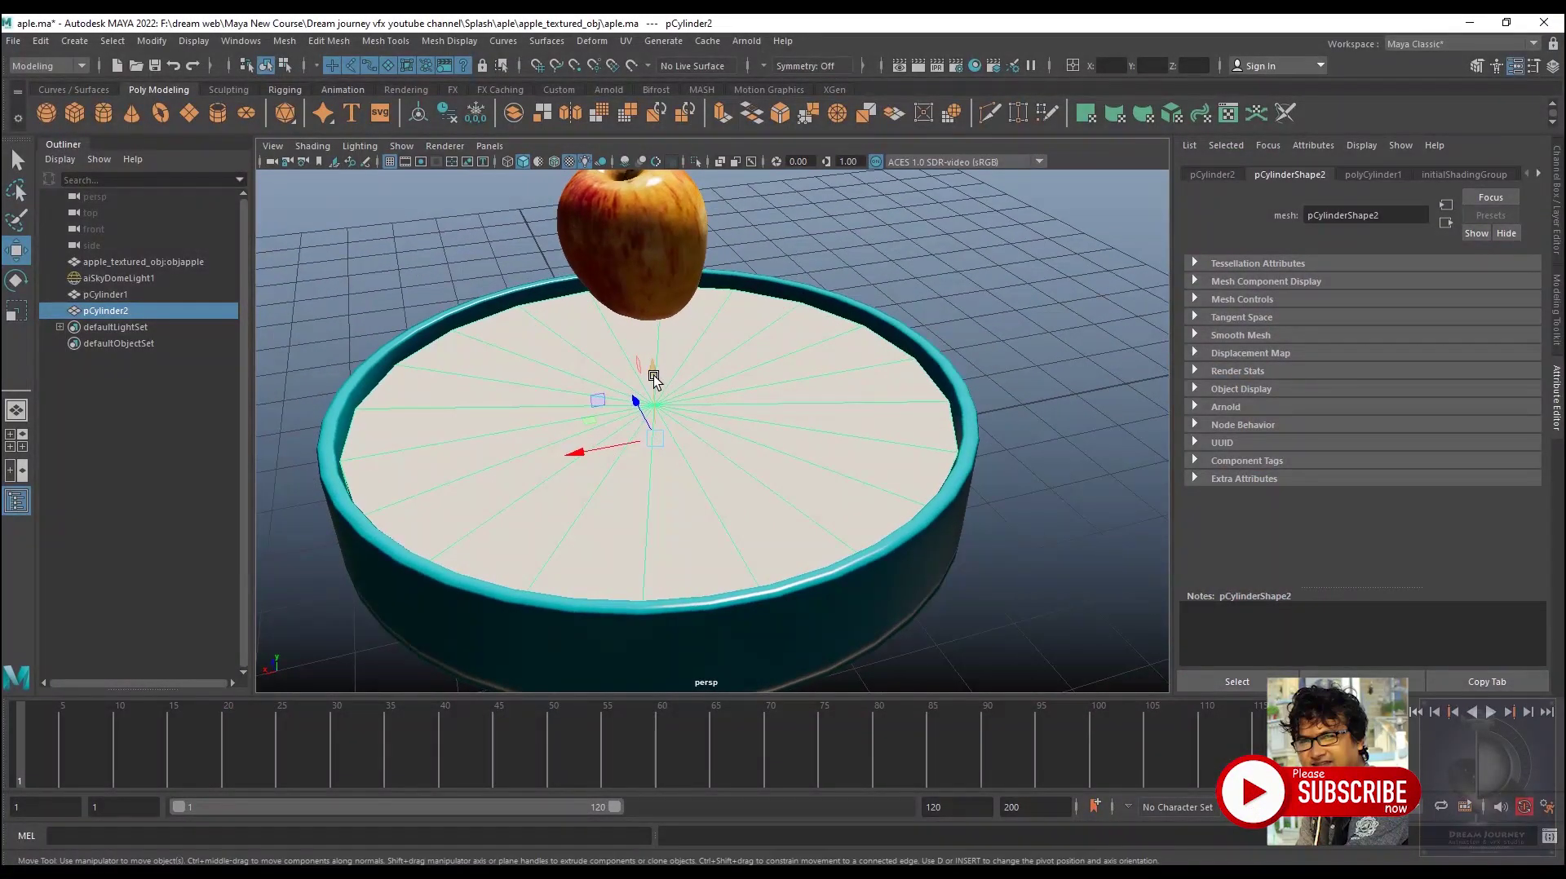
pyautogui.moveTo(653, 368); pyautogui.dragTo(655, 287)
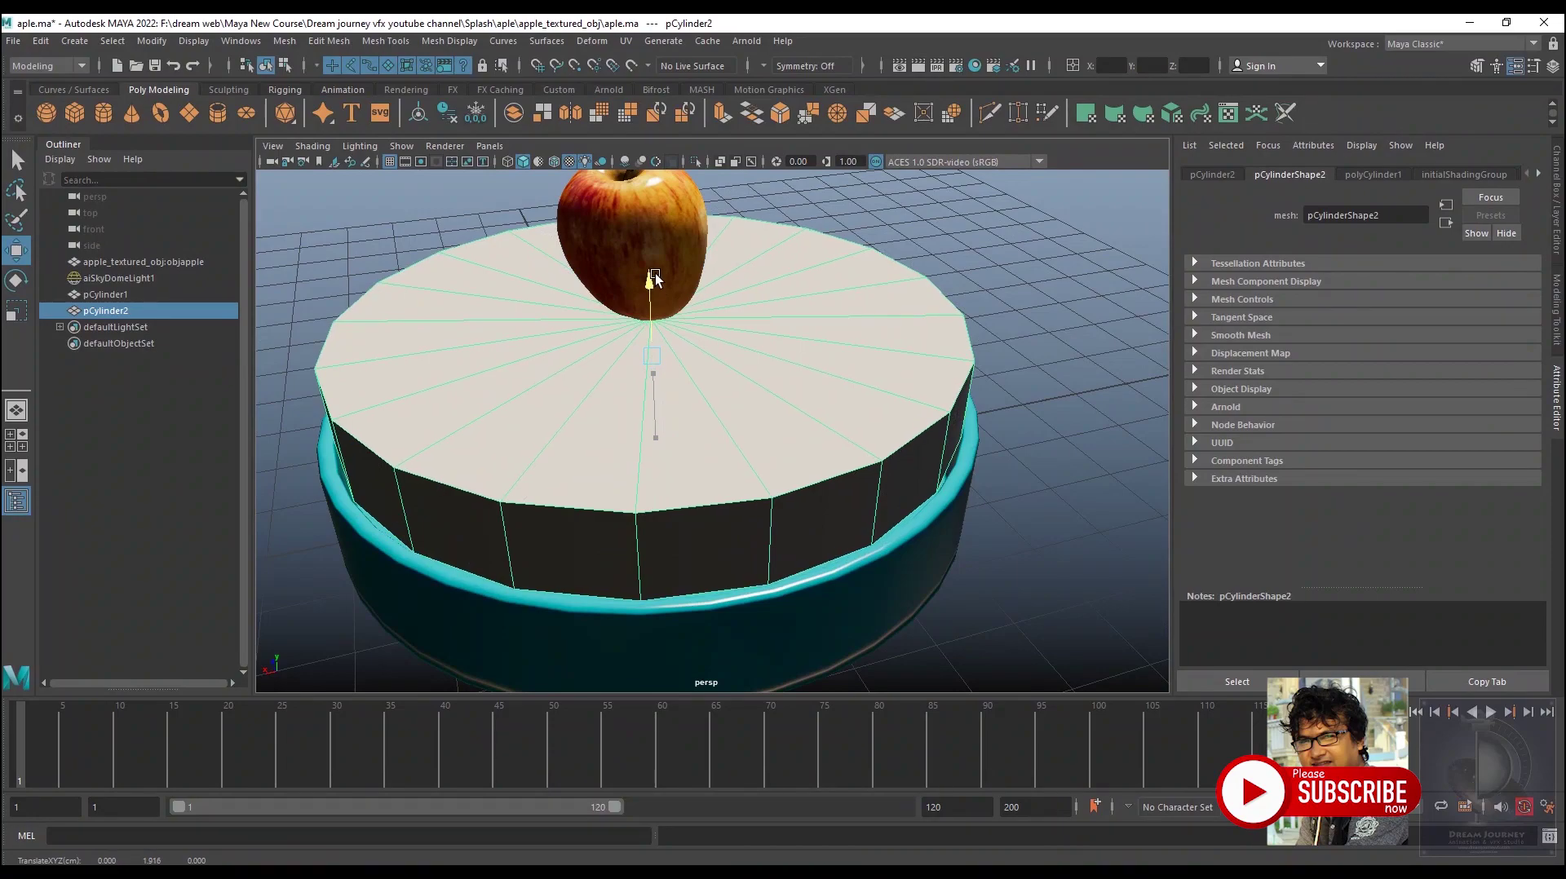
pyautogui.hotkey('ctrl', 'z')
pyautogui.press('space')
pyautogui.moveTo(801, 464); pyautogui.dragTo(812, 515)
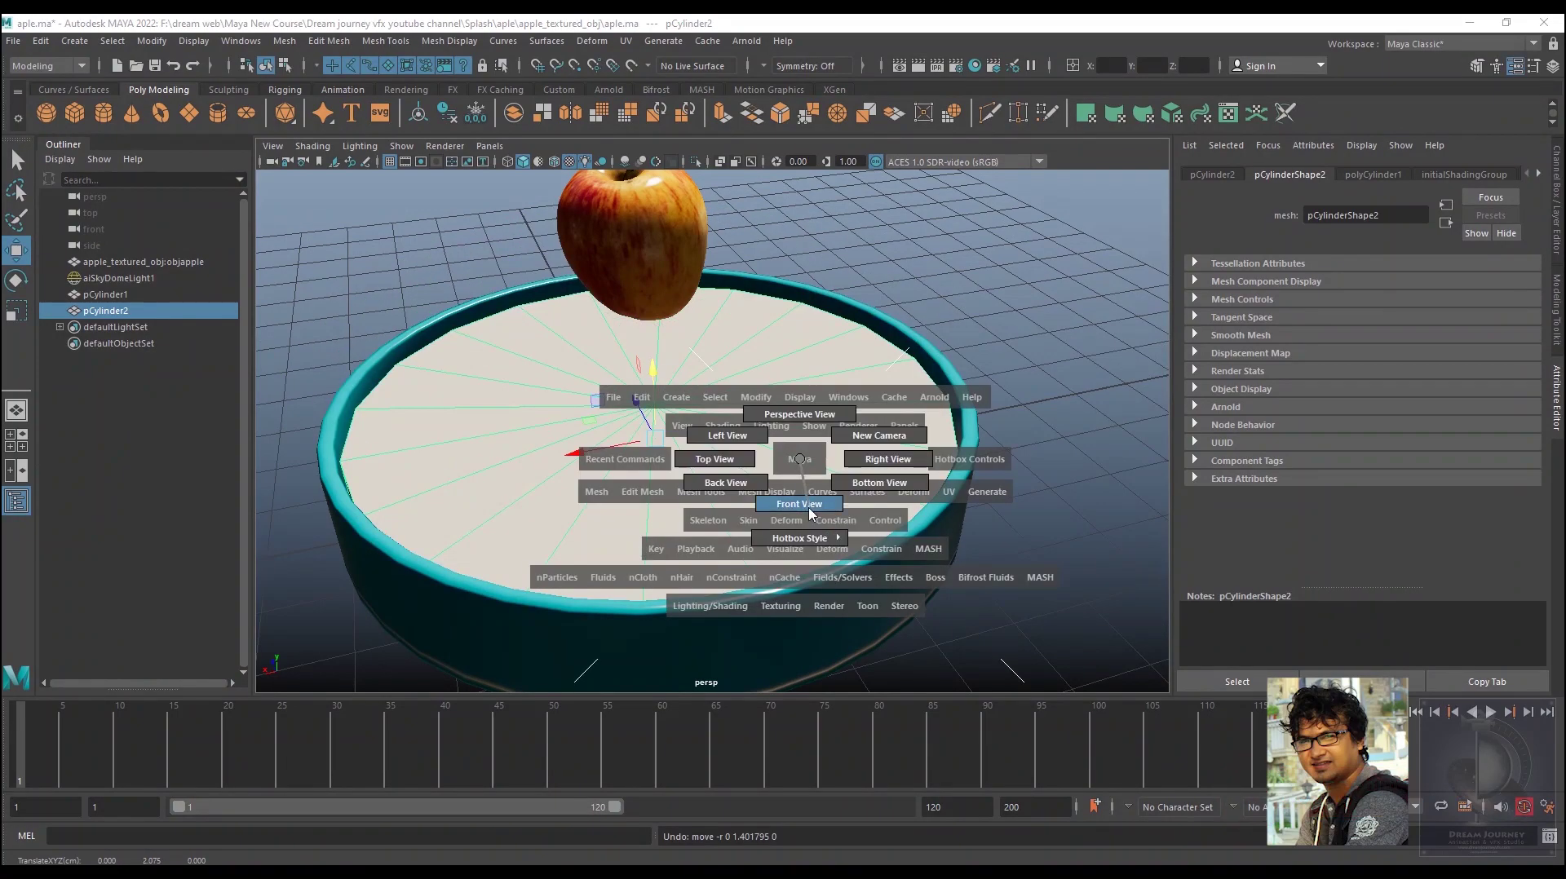
pyautogui.press('f')
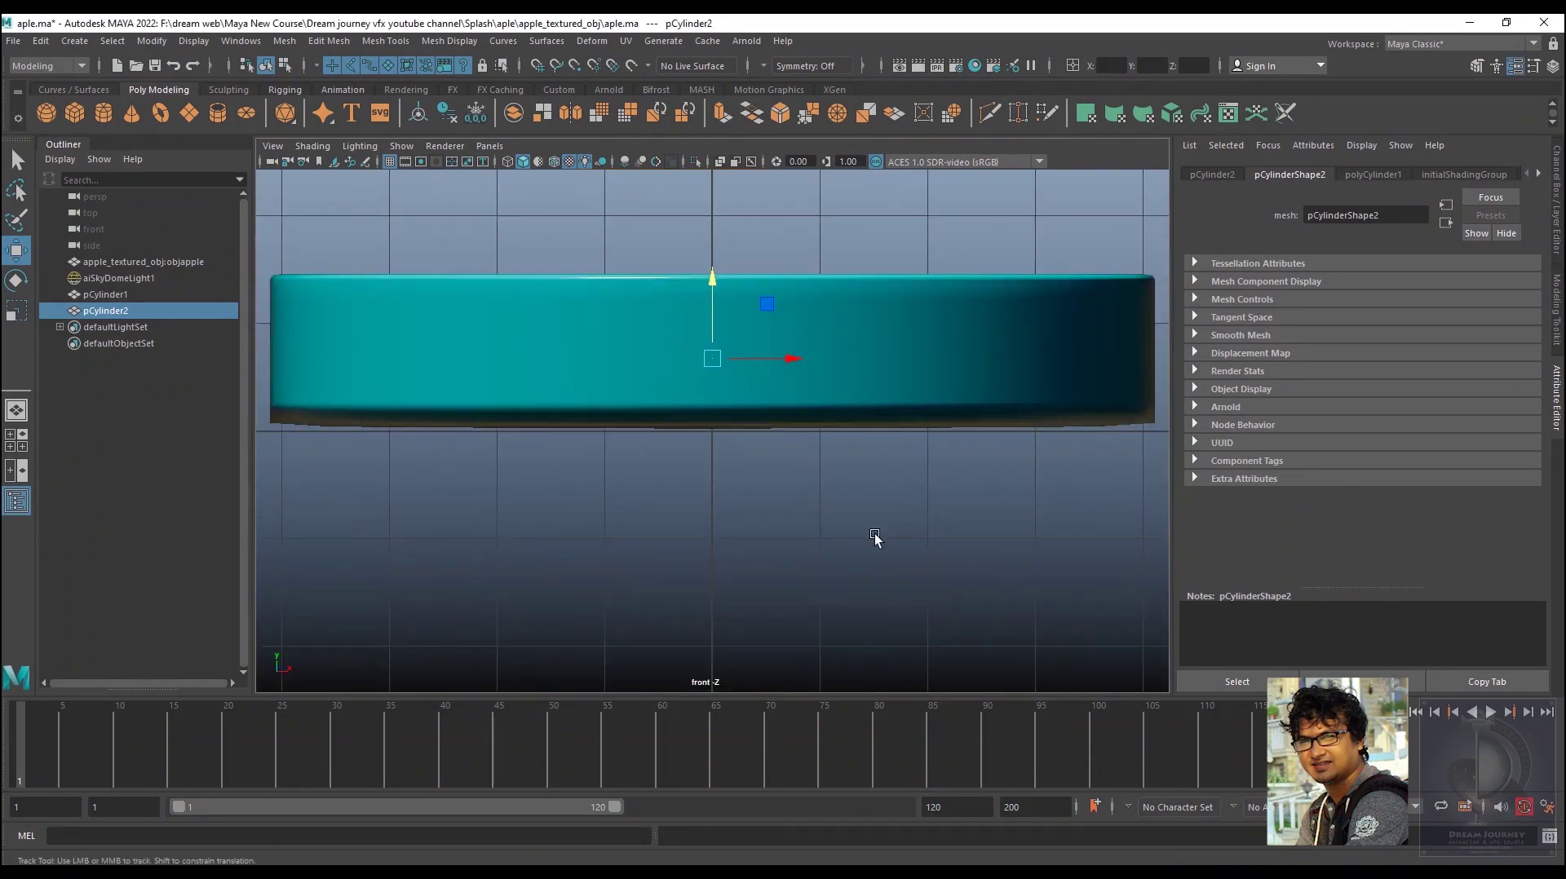
pyautogui.press('4')
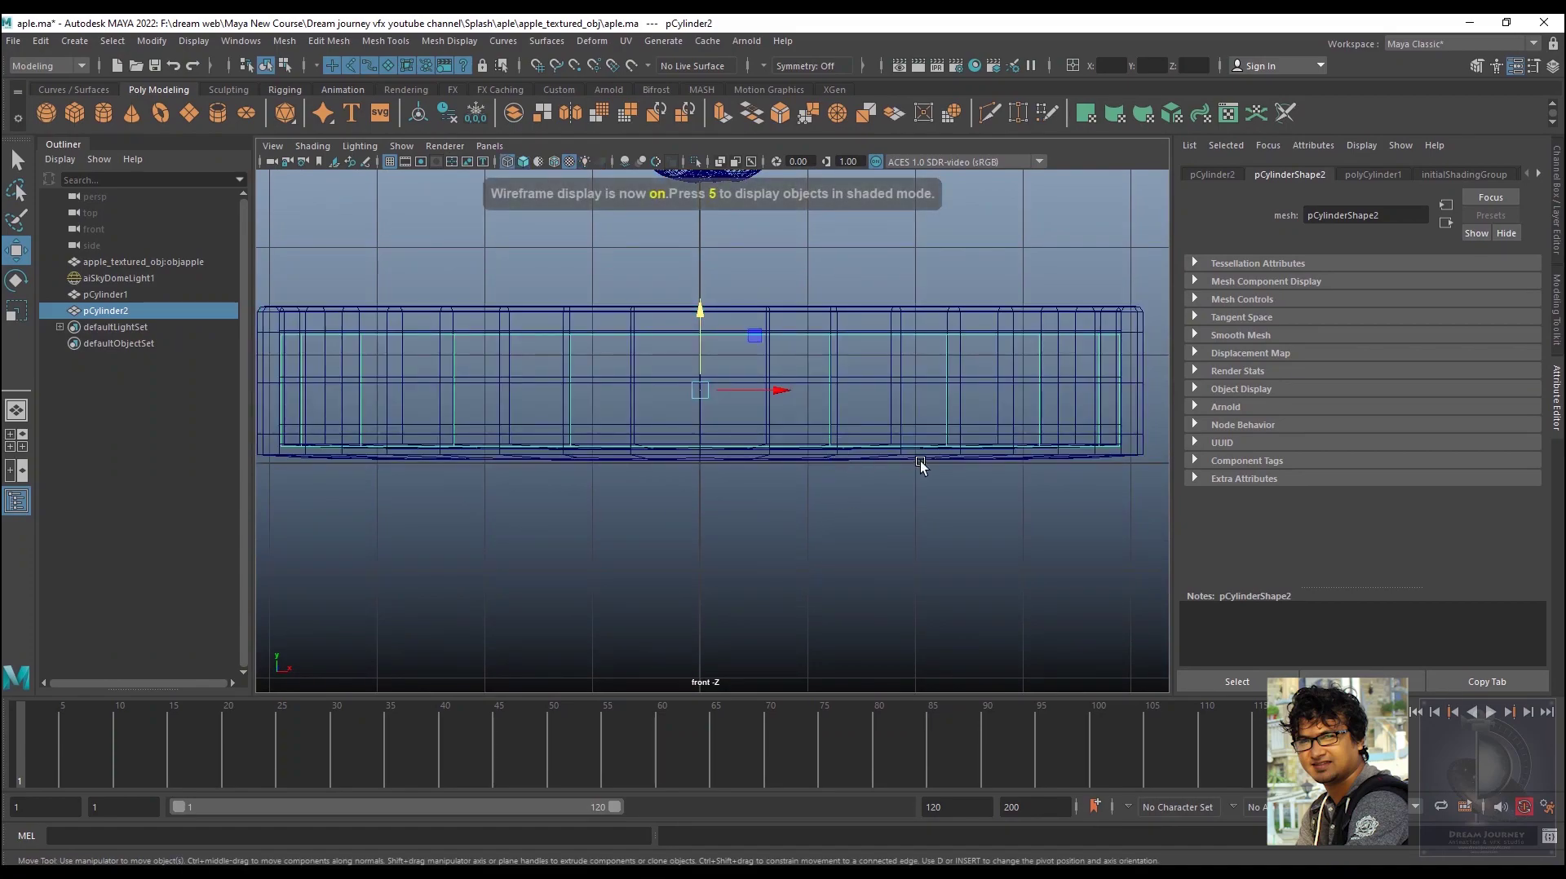
pyautogui.keyDown('alt'); pyautogui.moveTo(972, 481); pyautogui.dragTo(917, 501, button='middle'); pyautogui.keyUp('alt')
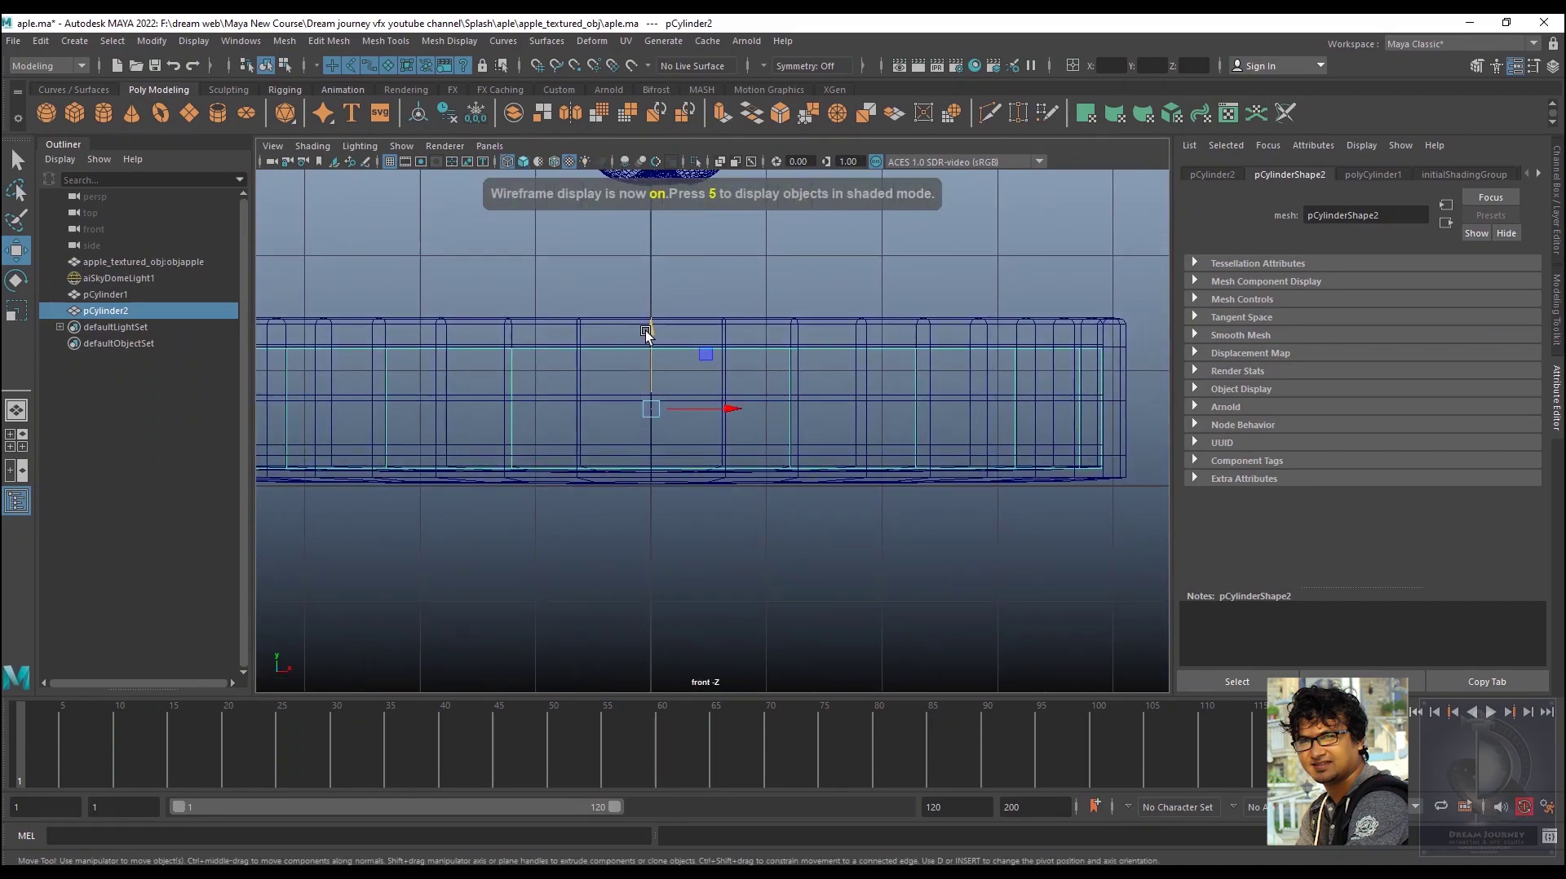
pyautogui.moveTo(644, 330); pyautogui.dragTo(645, 323)
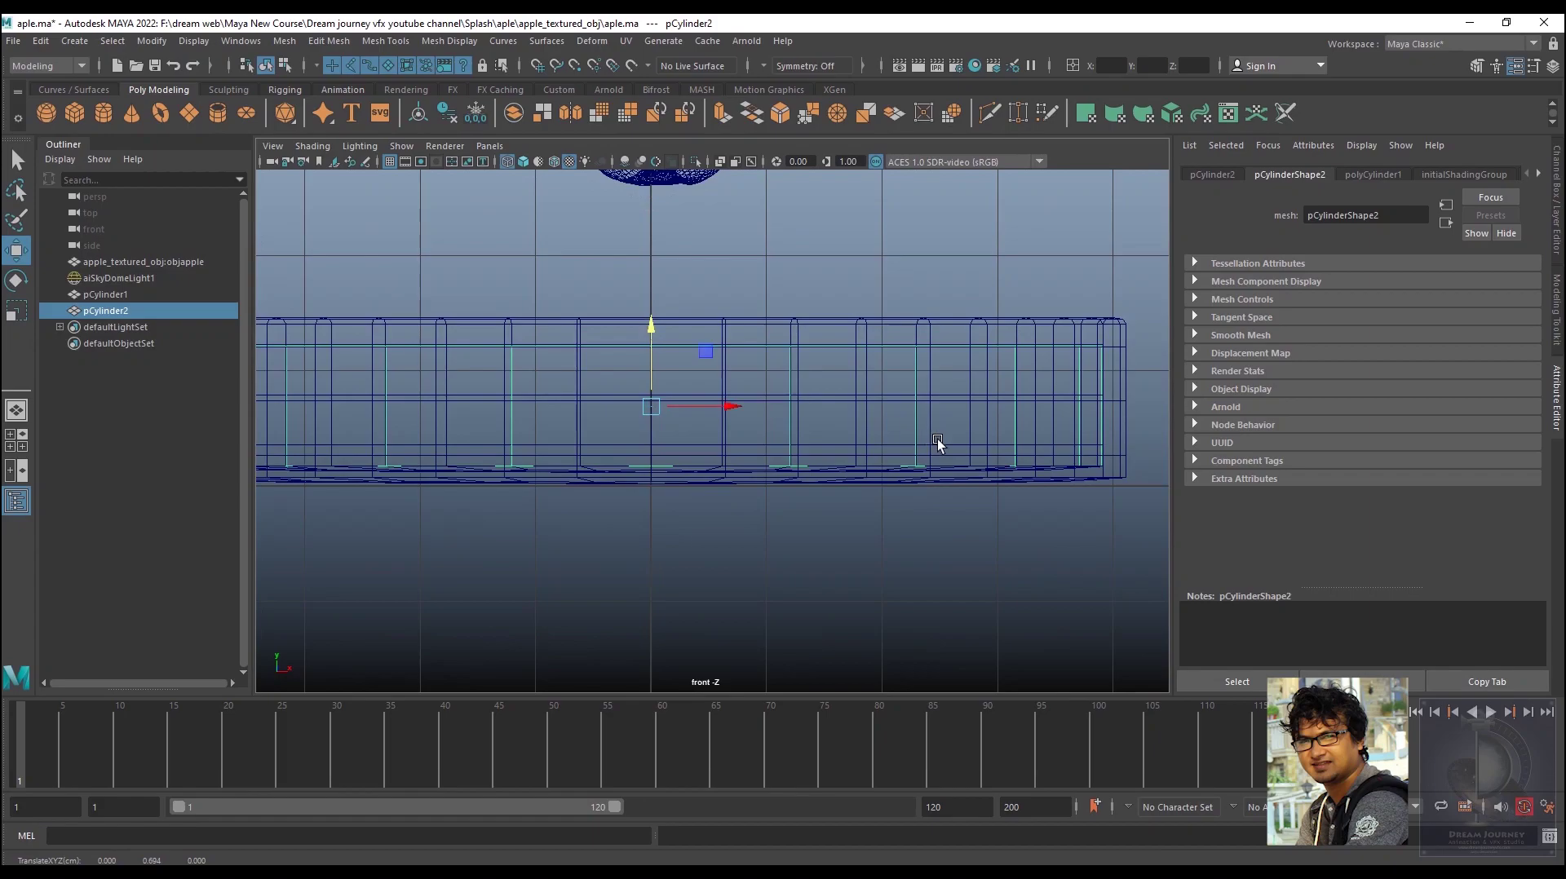
# Return to Perspective with all-lights textured shading and reselect the inner water cylinder
pyautogui.press('space')
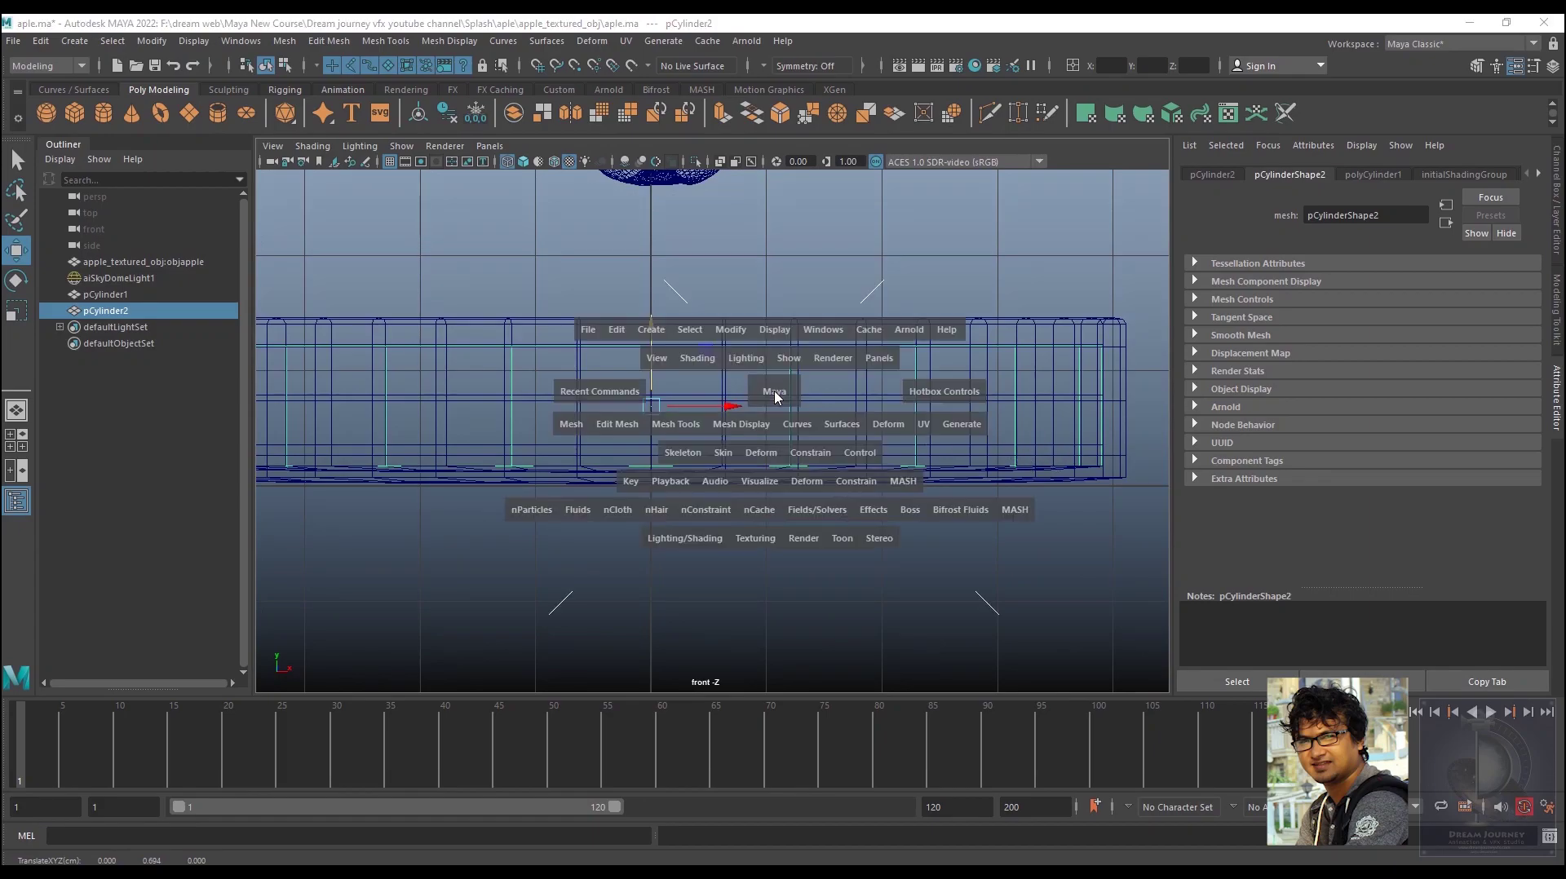
pyautogui.moveTo(775, 394)
pyautogui.mouseDown()
pyautogui.moveTo(775, 346)
pyautogui.moveTo(761, 390)
pyautogui.moveTo(989, 385)
pyautogui.mouseUp()
pyautogui.click(980, 394)
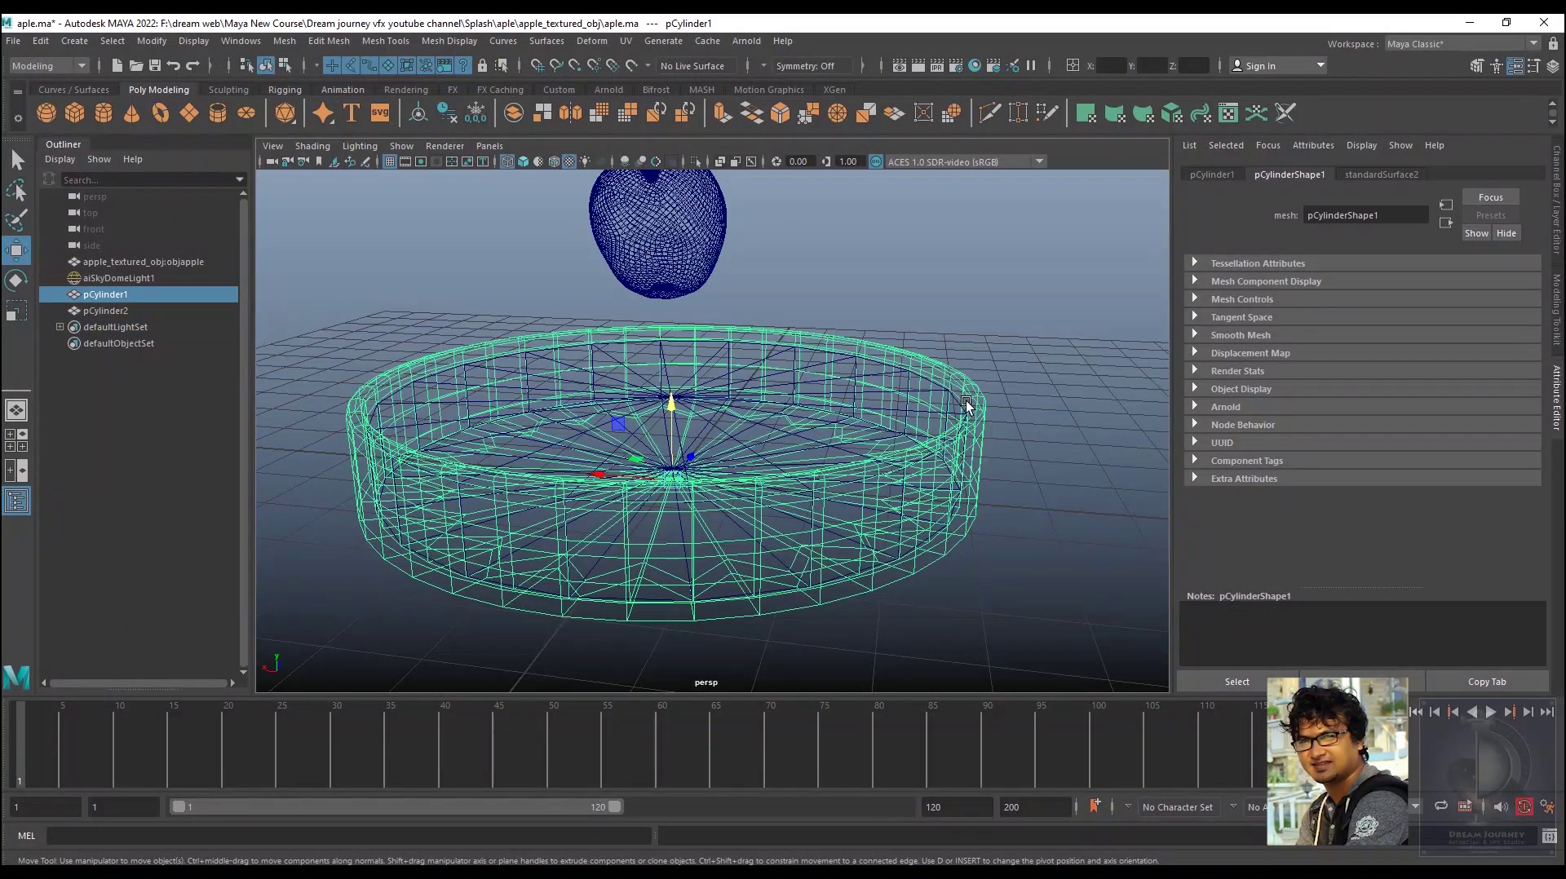
pyautogui.press('7')
pyautogui.press('6')
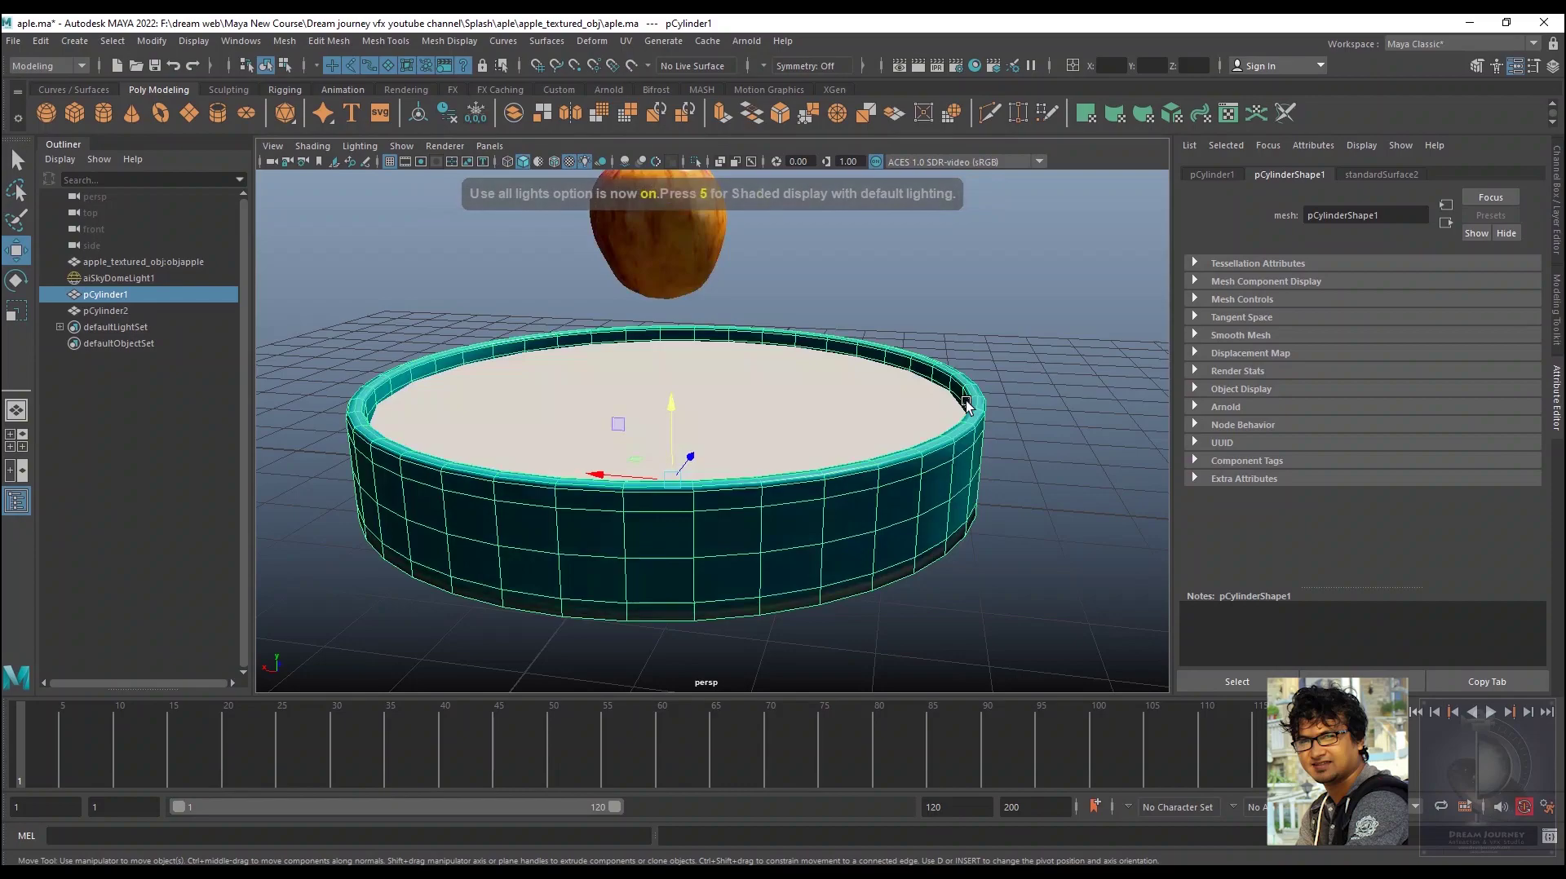
pyautogui.click(1006, 346)
pyautogui.keyDown('alt'); pyautogui.moveTo(829, 438); pyautogui.dragTo(767, 419); pyautogui.keyUp('alt')
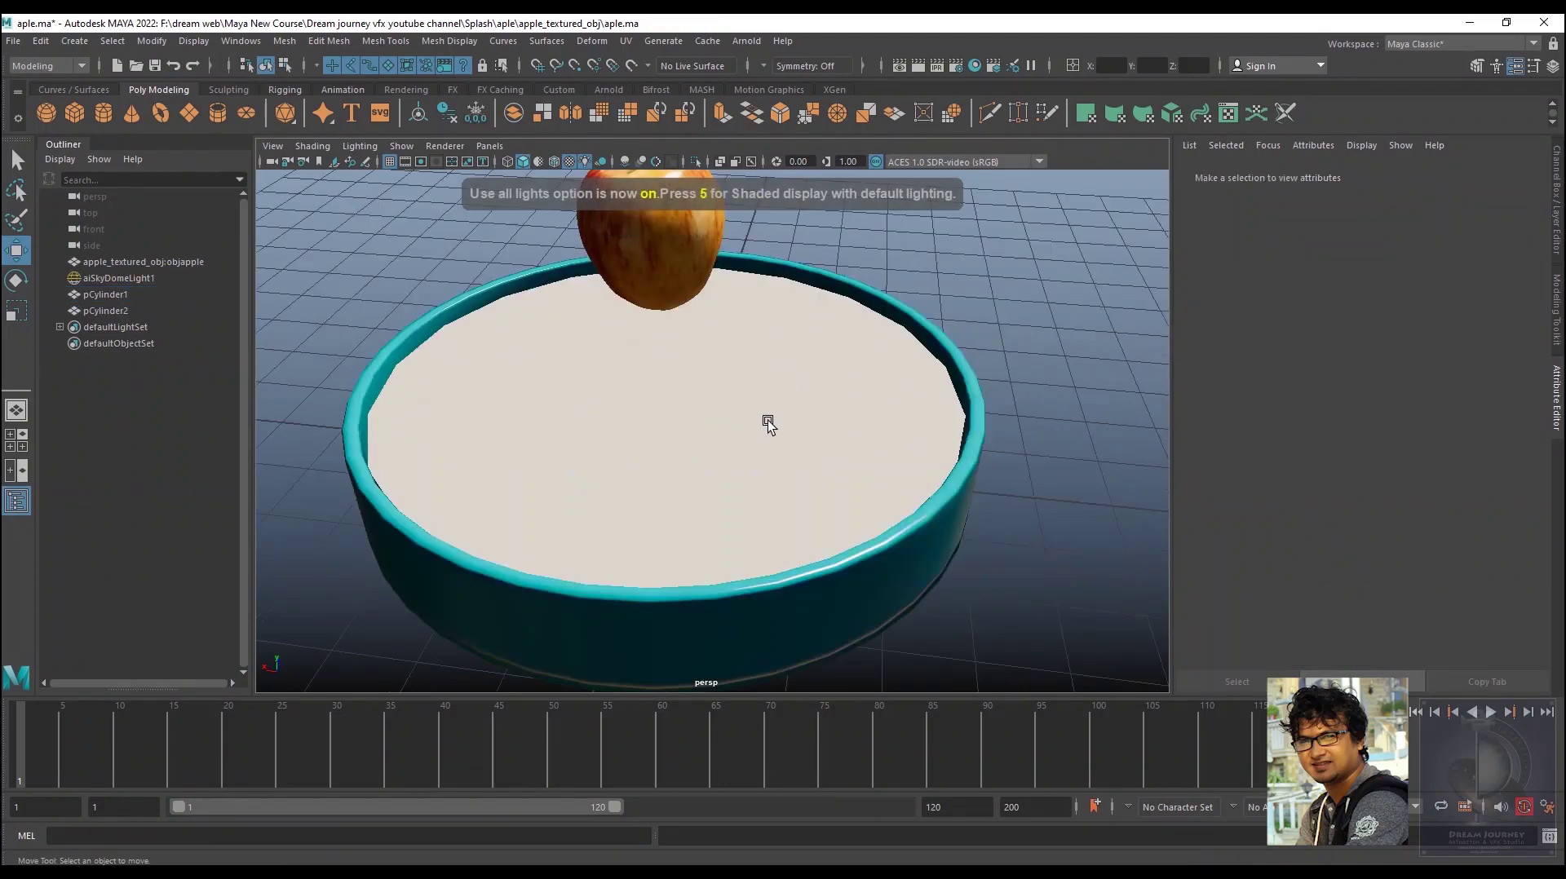
pyautogui.click(767, 419)
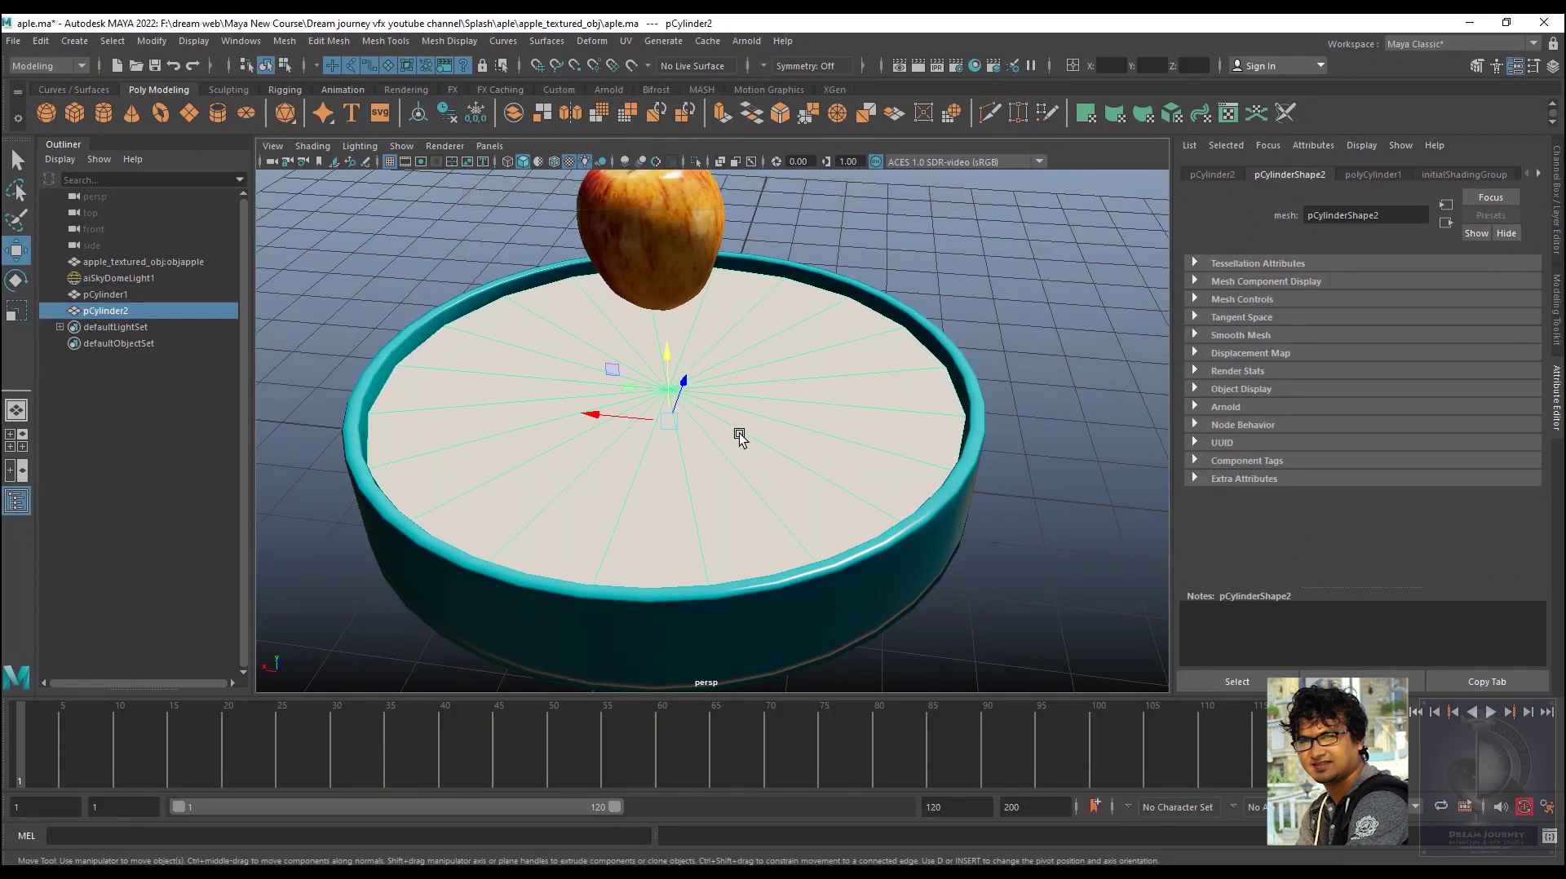
# Uniformly scale the inner cylinder and set its polyCylinder1 Subdivisions Caps to 0
pyautogui.press('r')
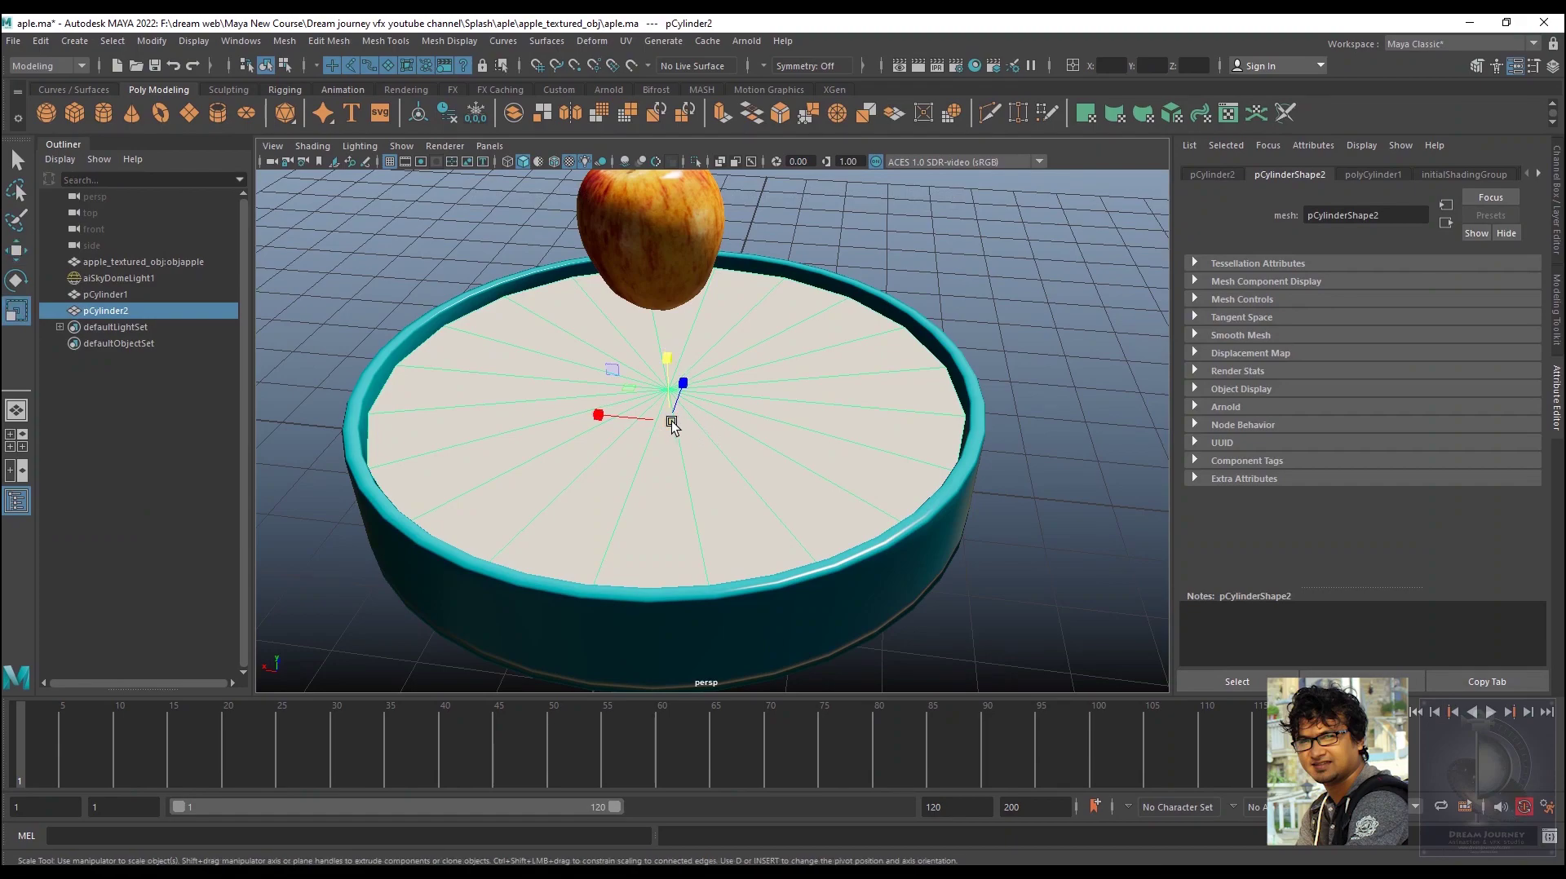
pyautogui.click(675, 421)
pyautogui.press('w')
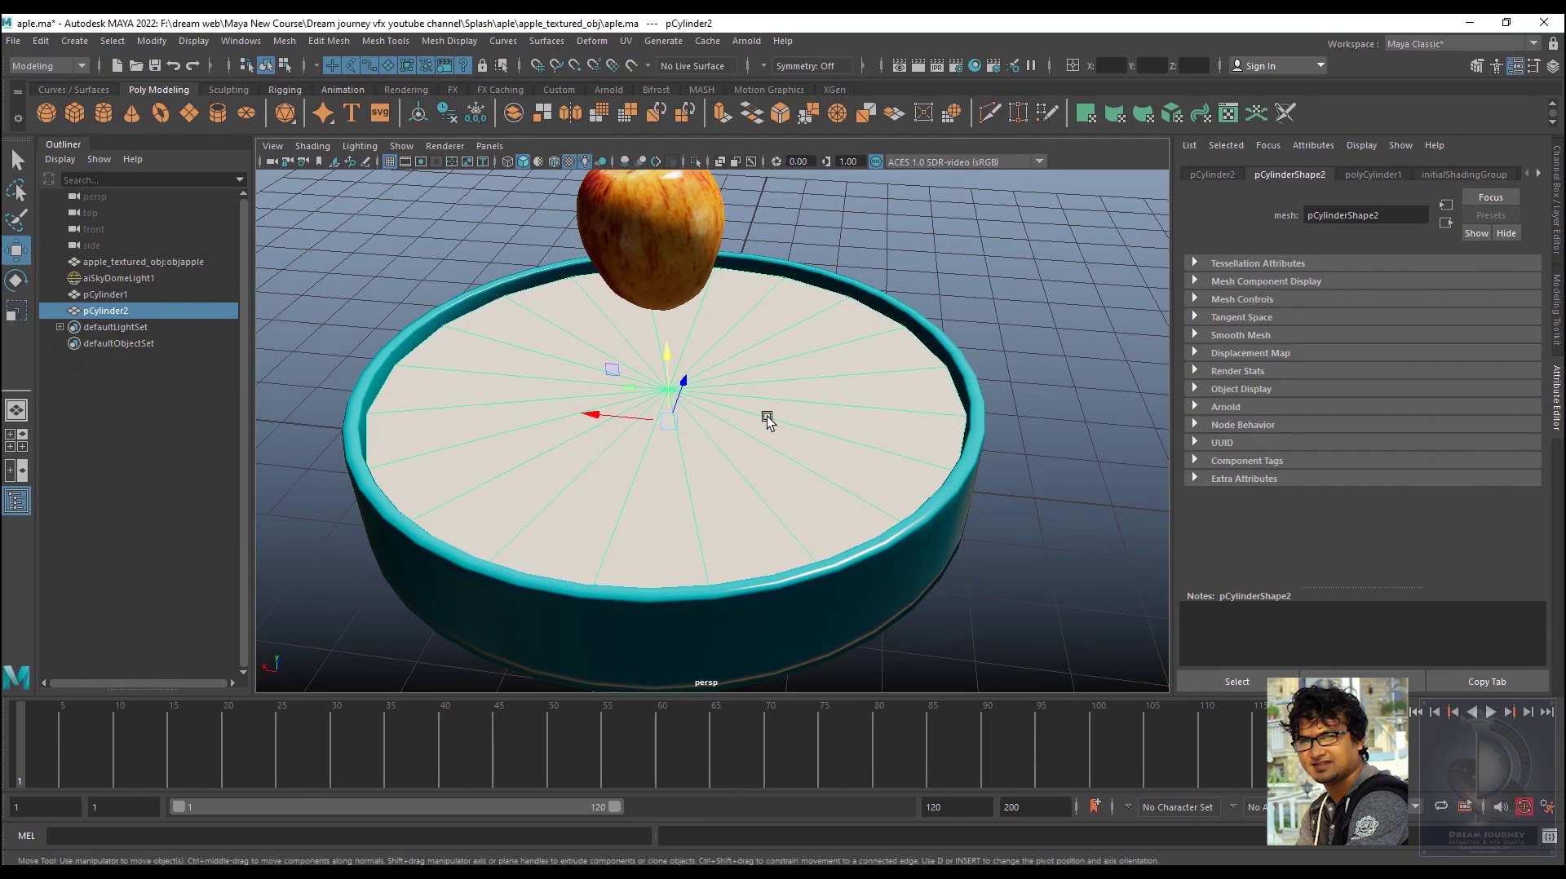
pyautogui.keyDown('alt'); pyautogui.moveTo(822, 409); pyautogui.dragTo(835, 405); pyautogui.keyUp('alt')
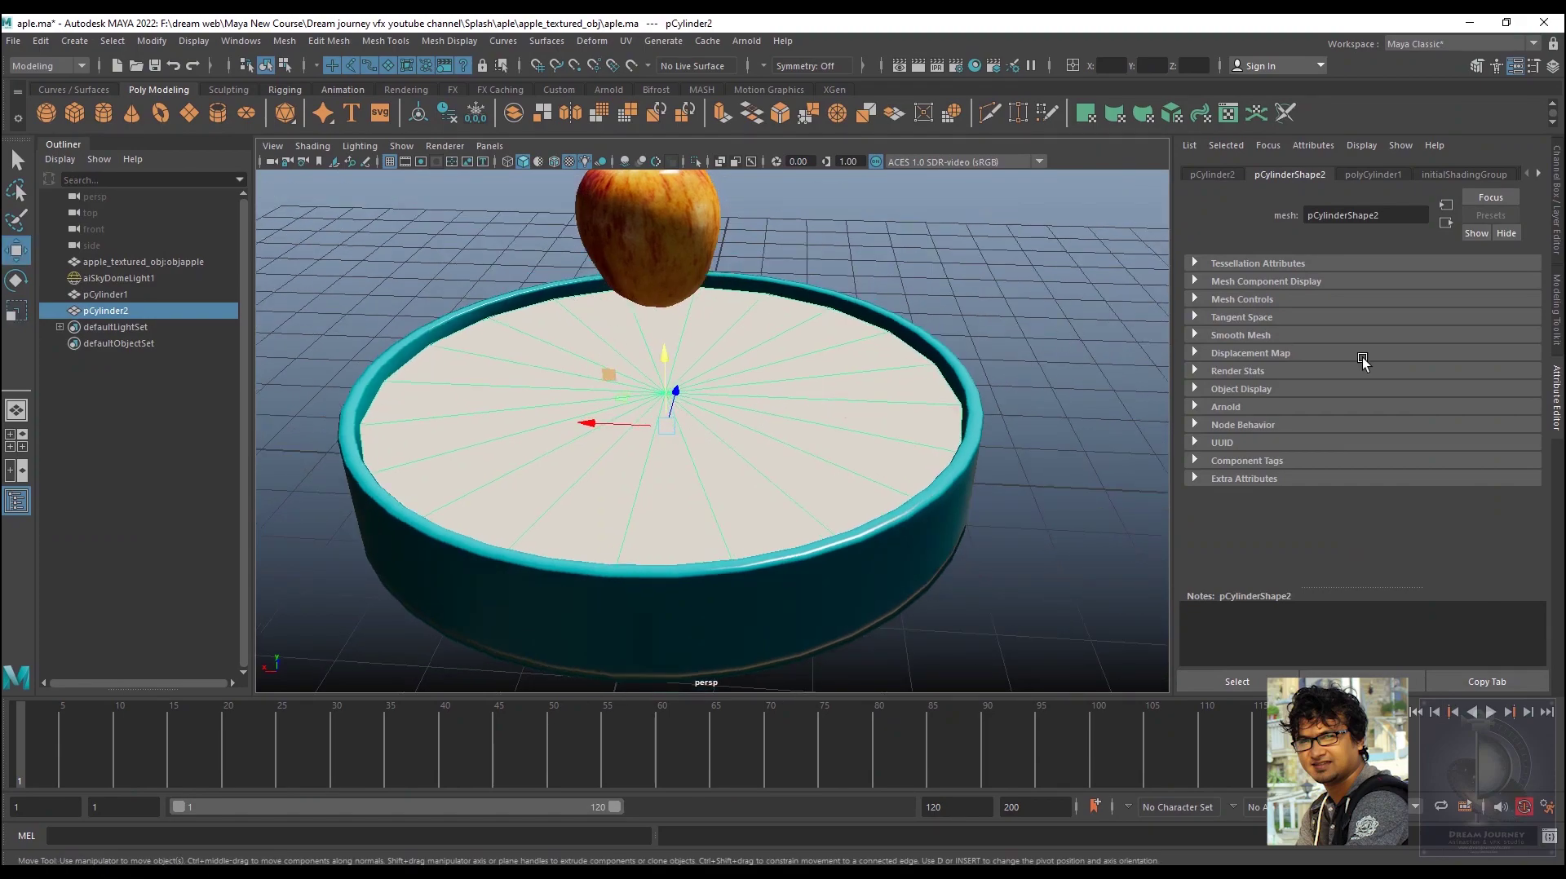
pyautogui.click(1555, 173)
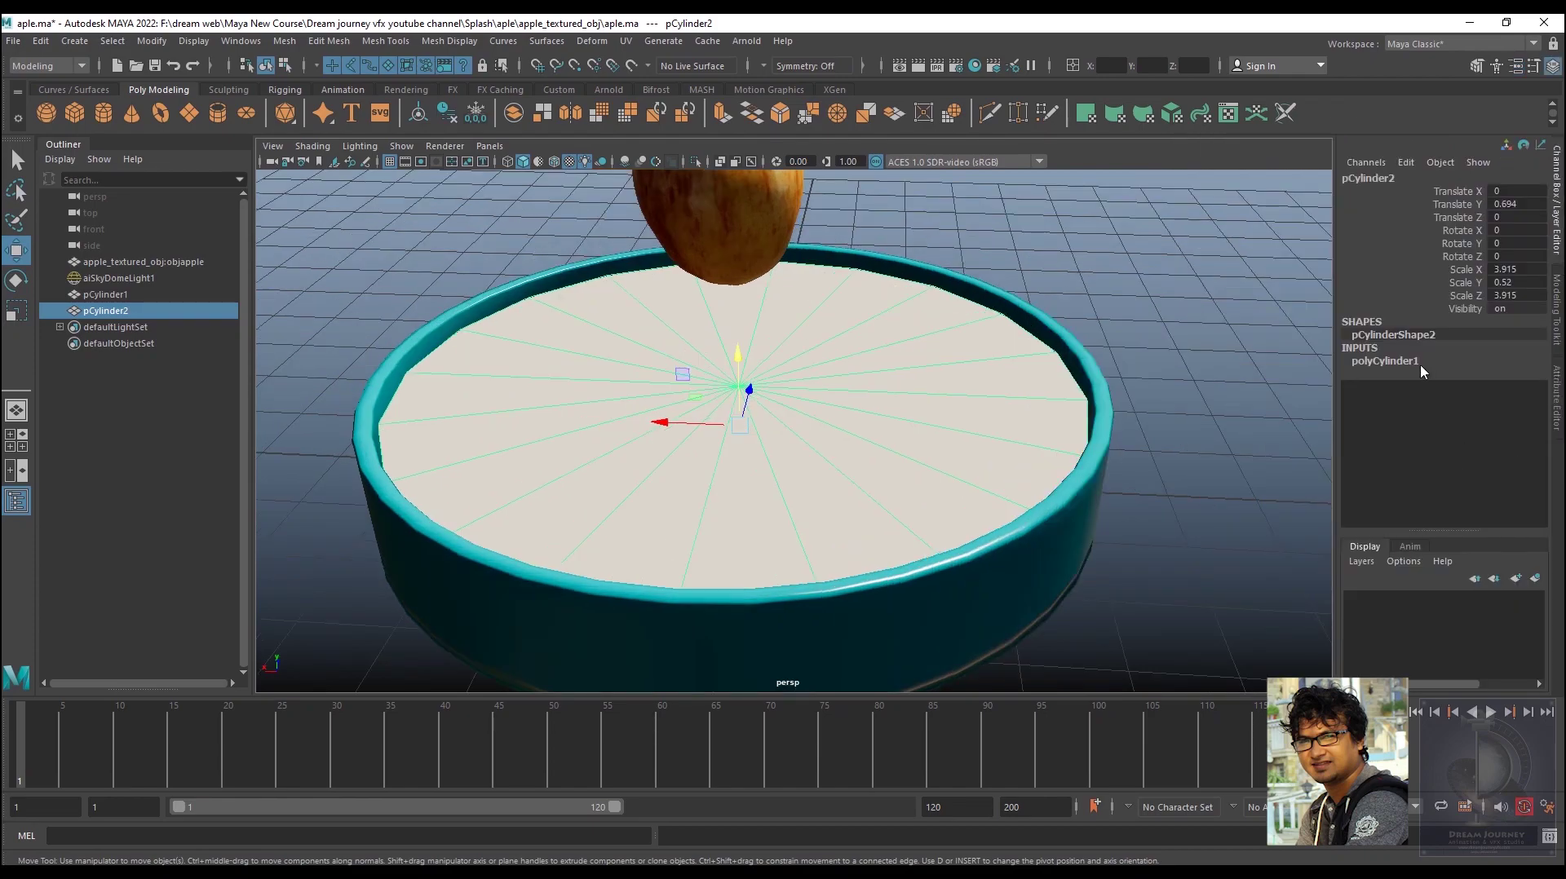
pyautogui.click(1417, 364)
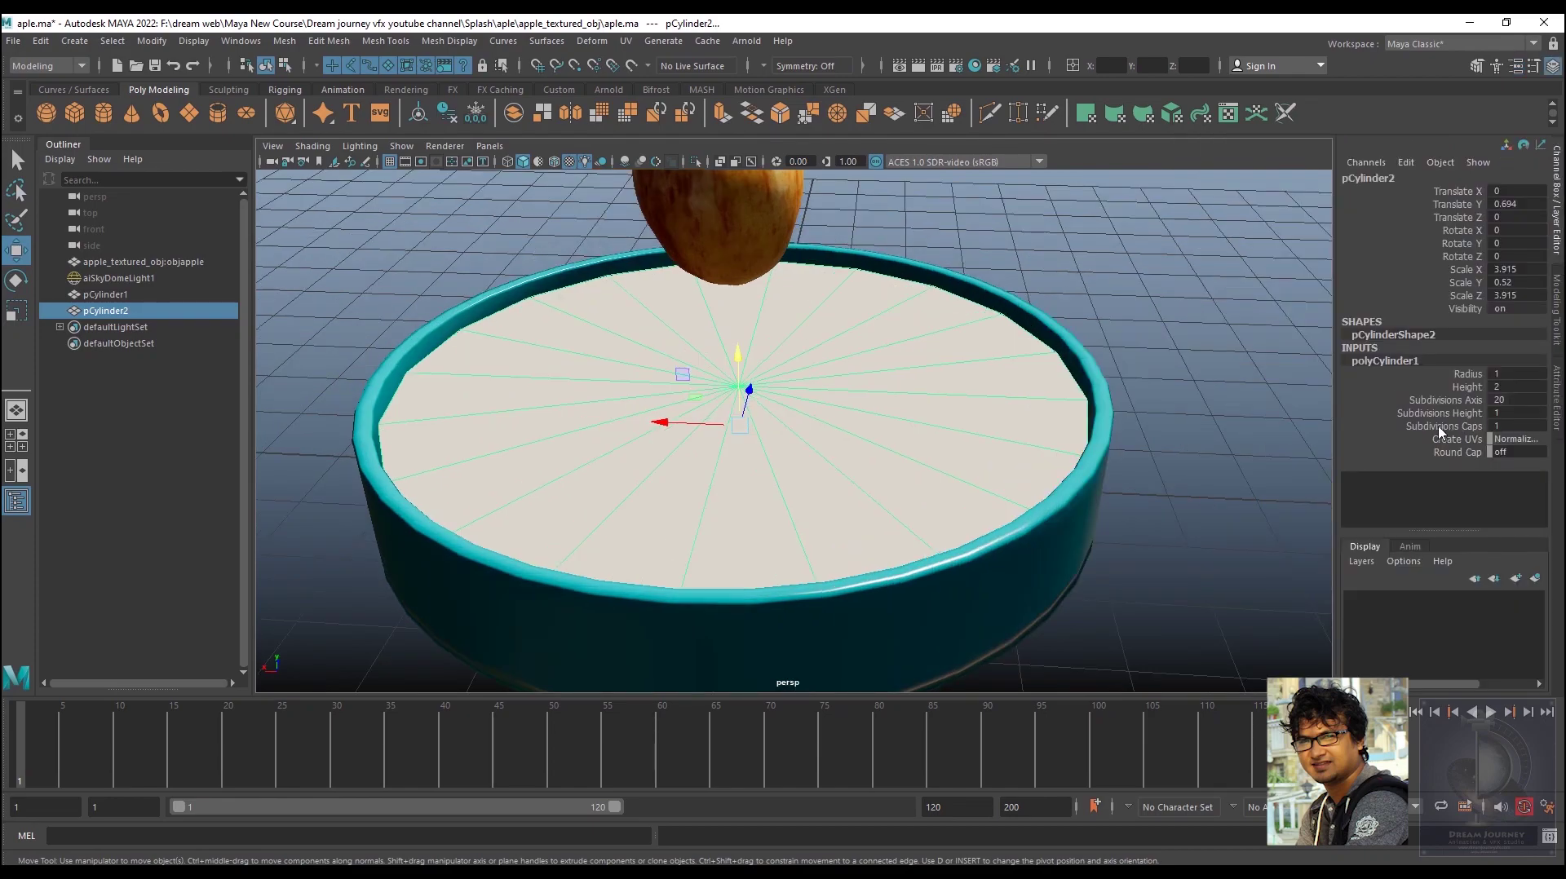
pyautogui.click(1439, 426)
pyautogui.moveTo(1202, 498); pyautogui.dragTo(1105, 494, button='middle')
# Rename the inner cylinder pCylinder2 to water_surface and save the scene
pyautogui.rightClick(960, 359)
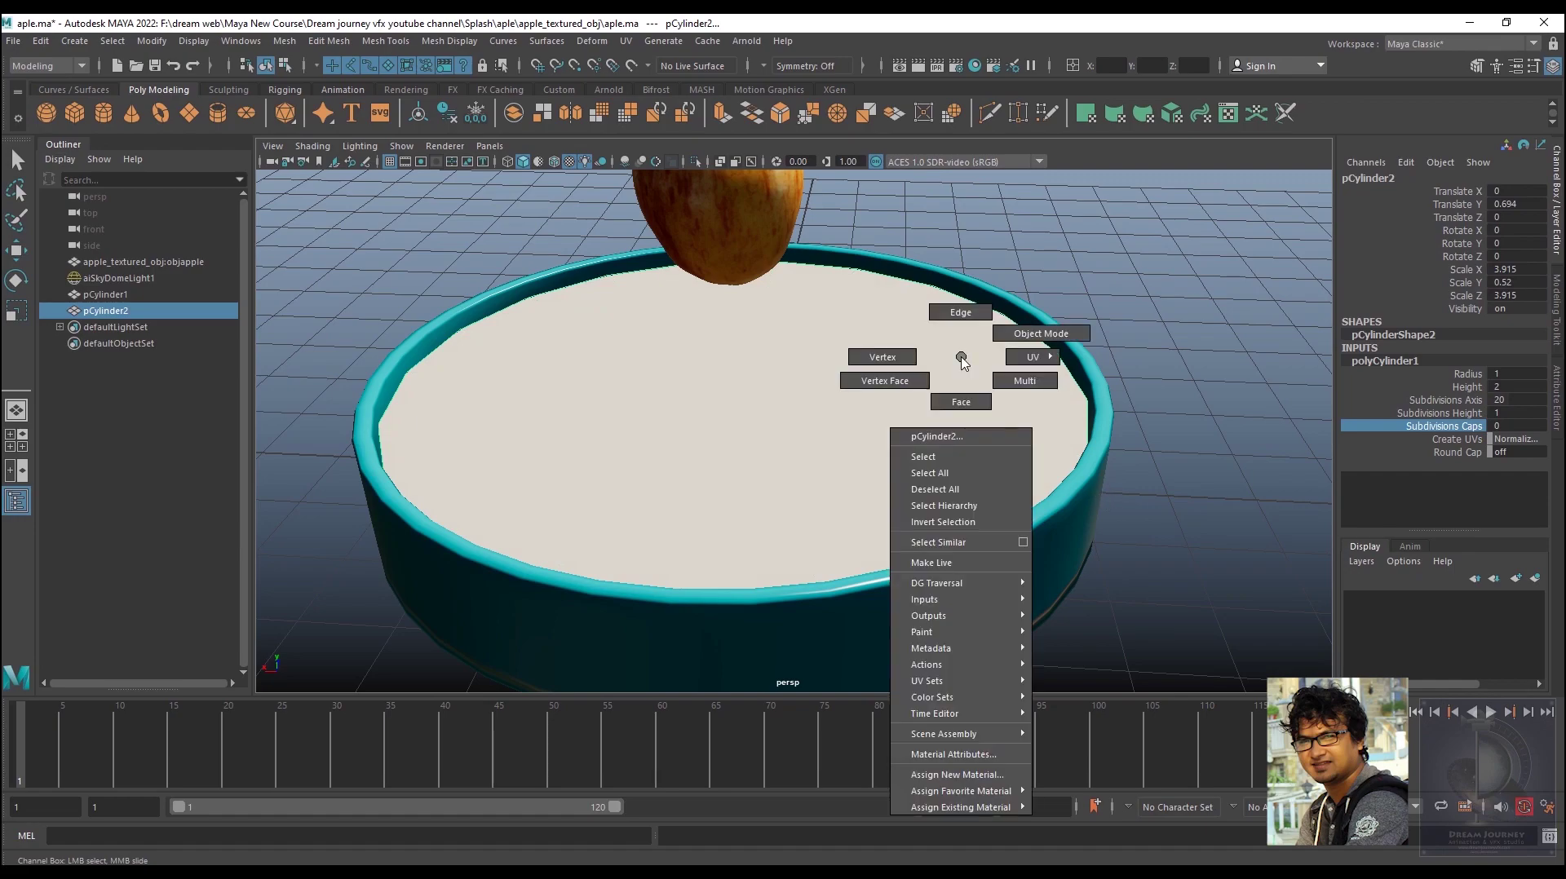
pyautogui.click(1117, 304)
pyautogui.press('w')
pyautogui.click(858, 397)
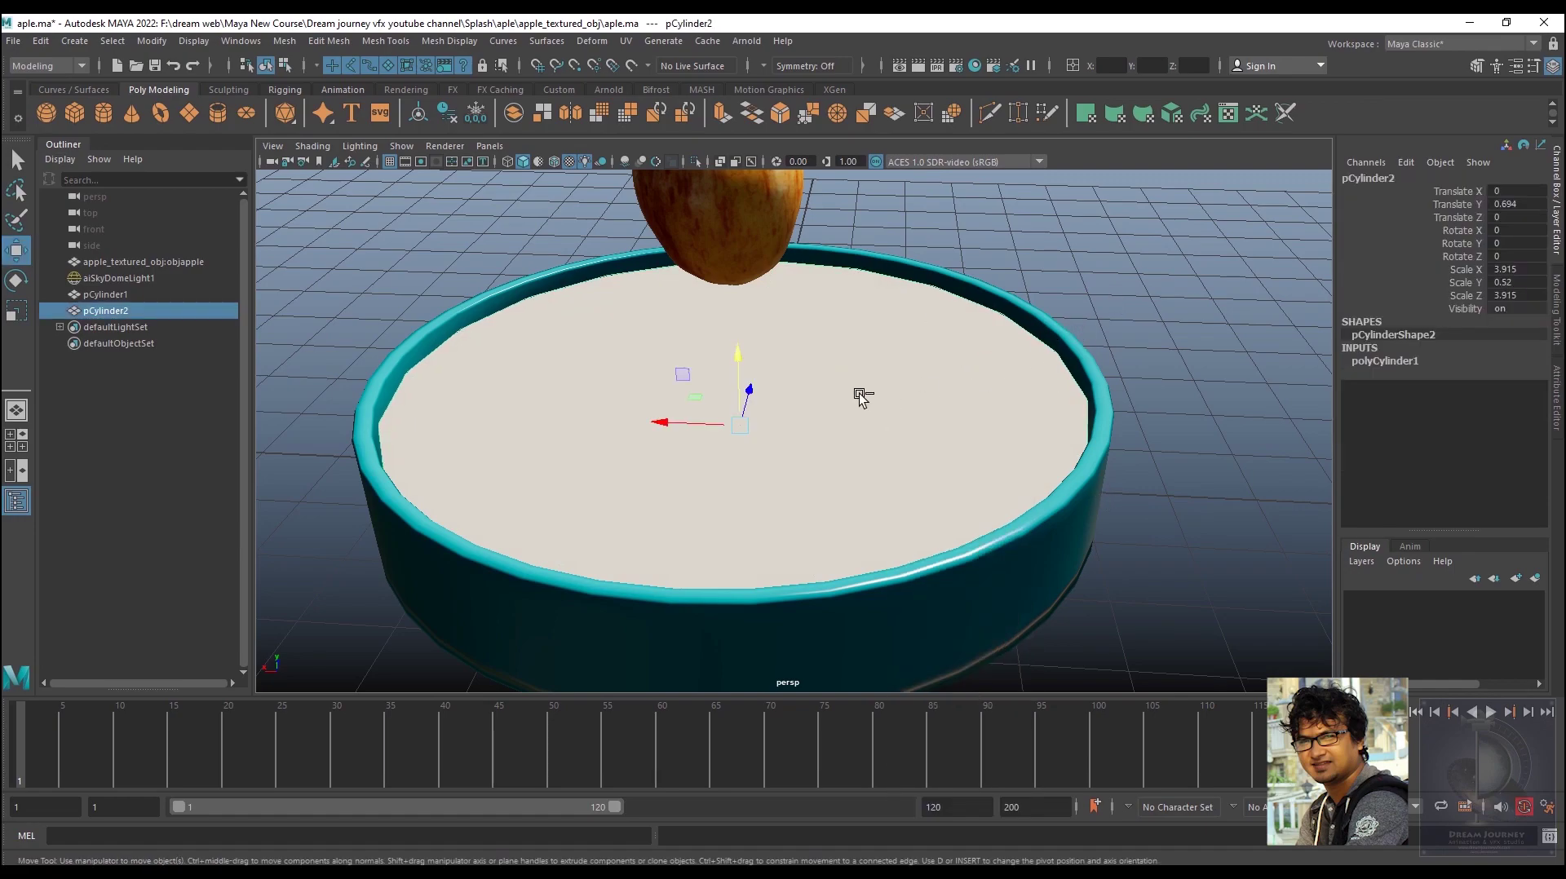
pyautogui.doubleClick(104, 311)
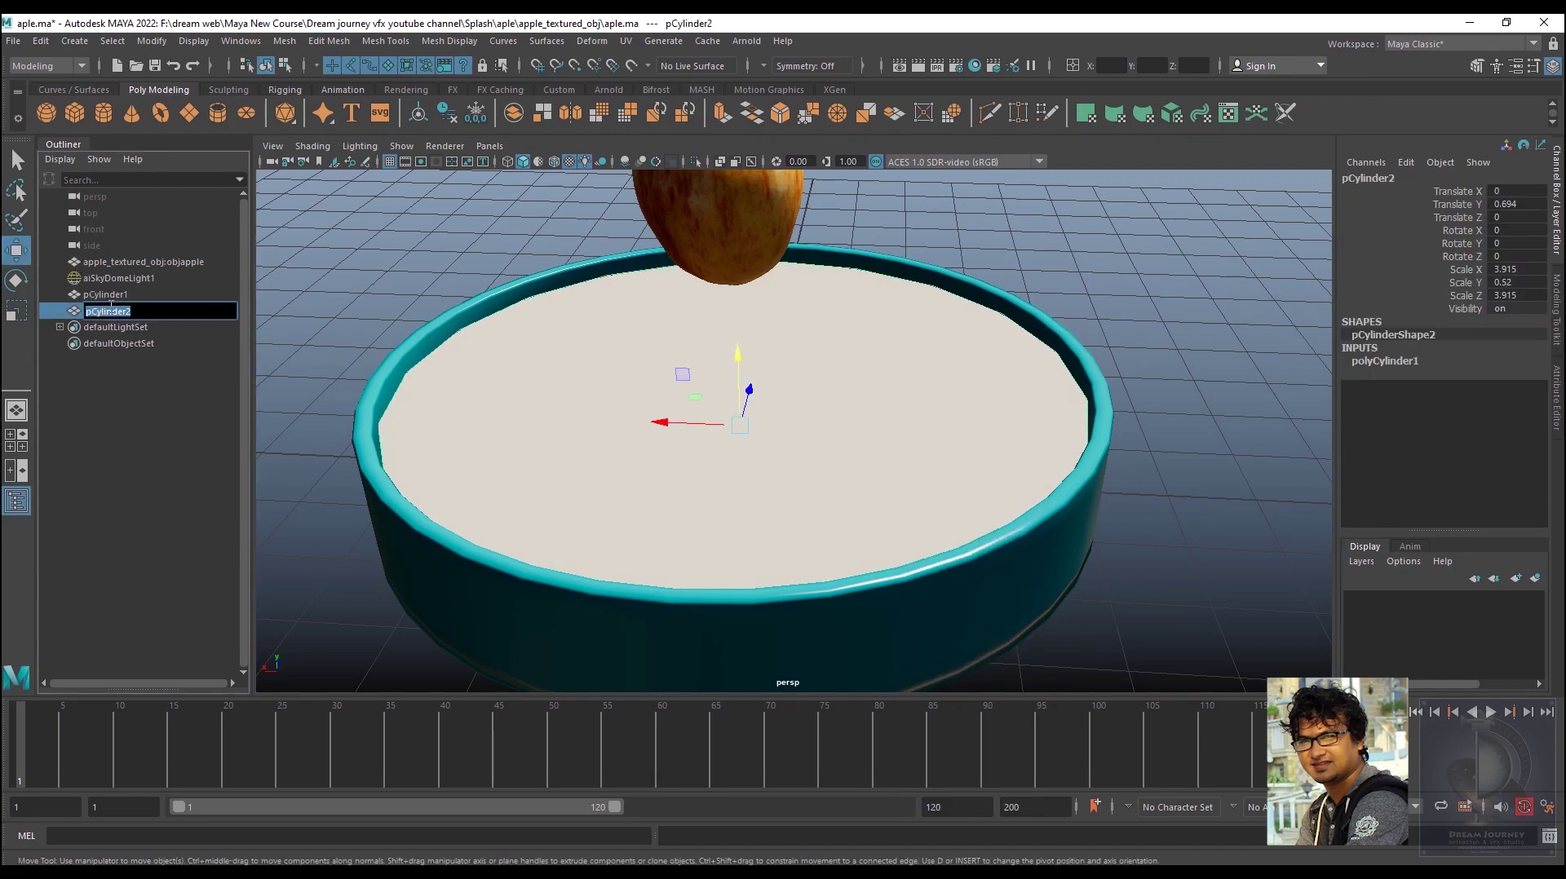
pyautogui.write('water_surface')
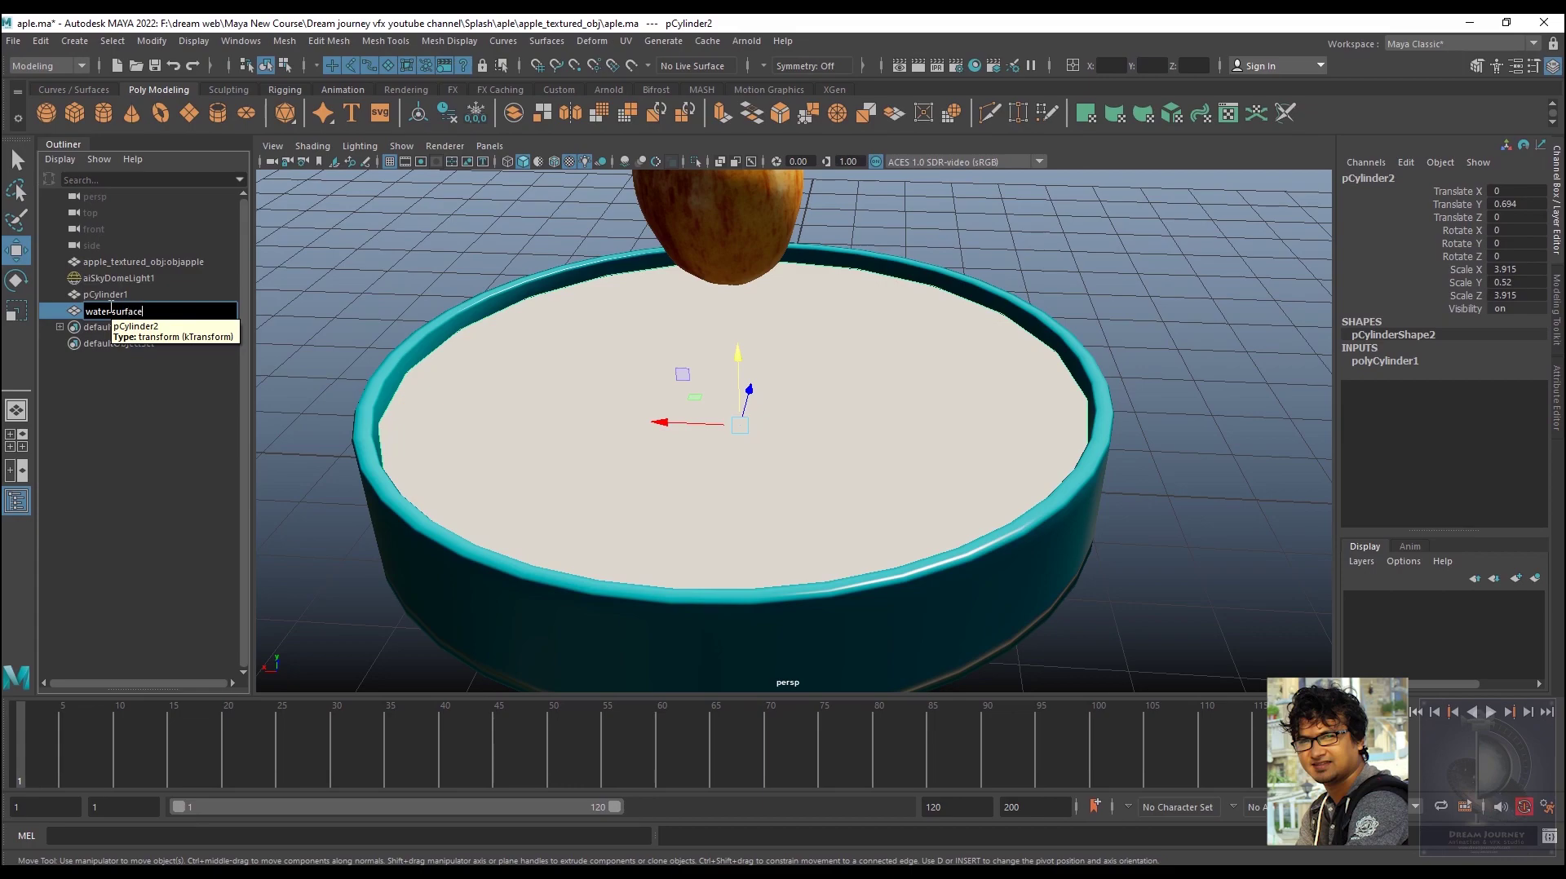
pyautogui.press('Return')
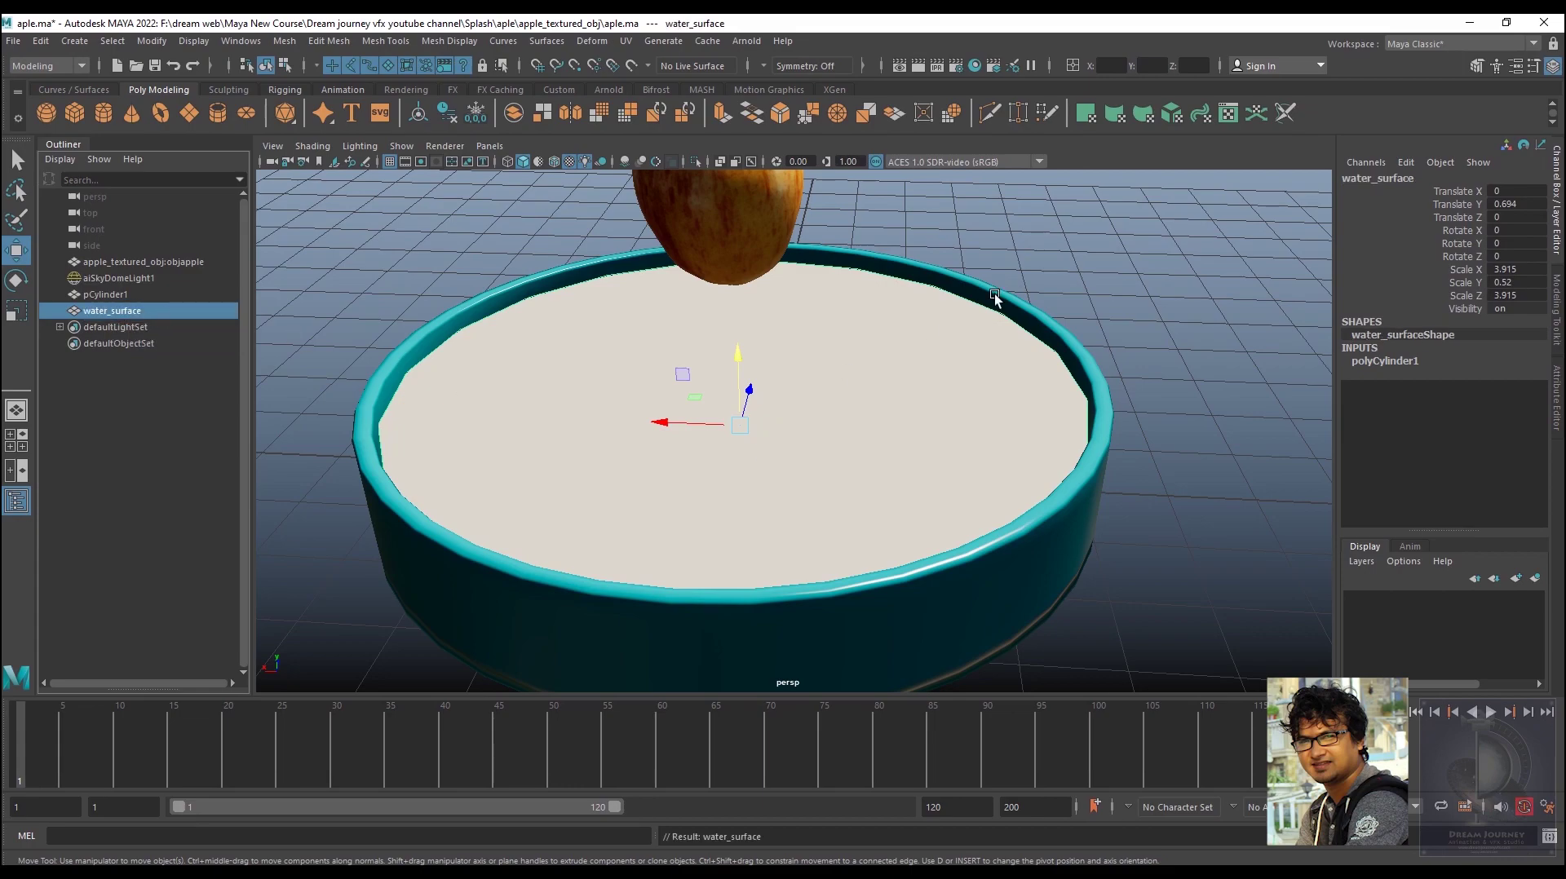
pyautogui.click(1067, 237)
pyautogui.hotkey('ctrl', 's')
# Freeze transforms and delete construction history on water_surface
pyautogui.click(954, 426)
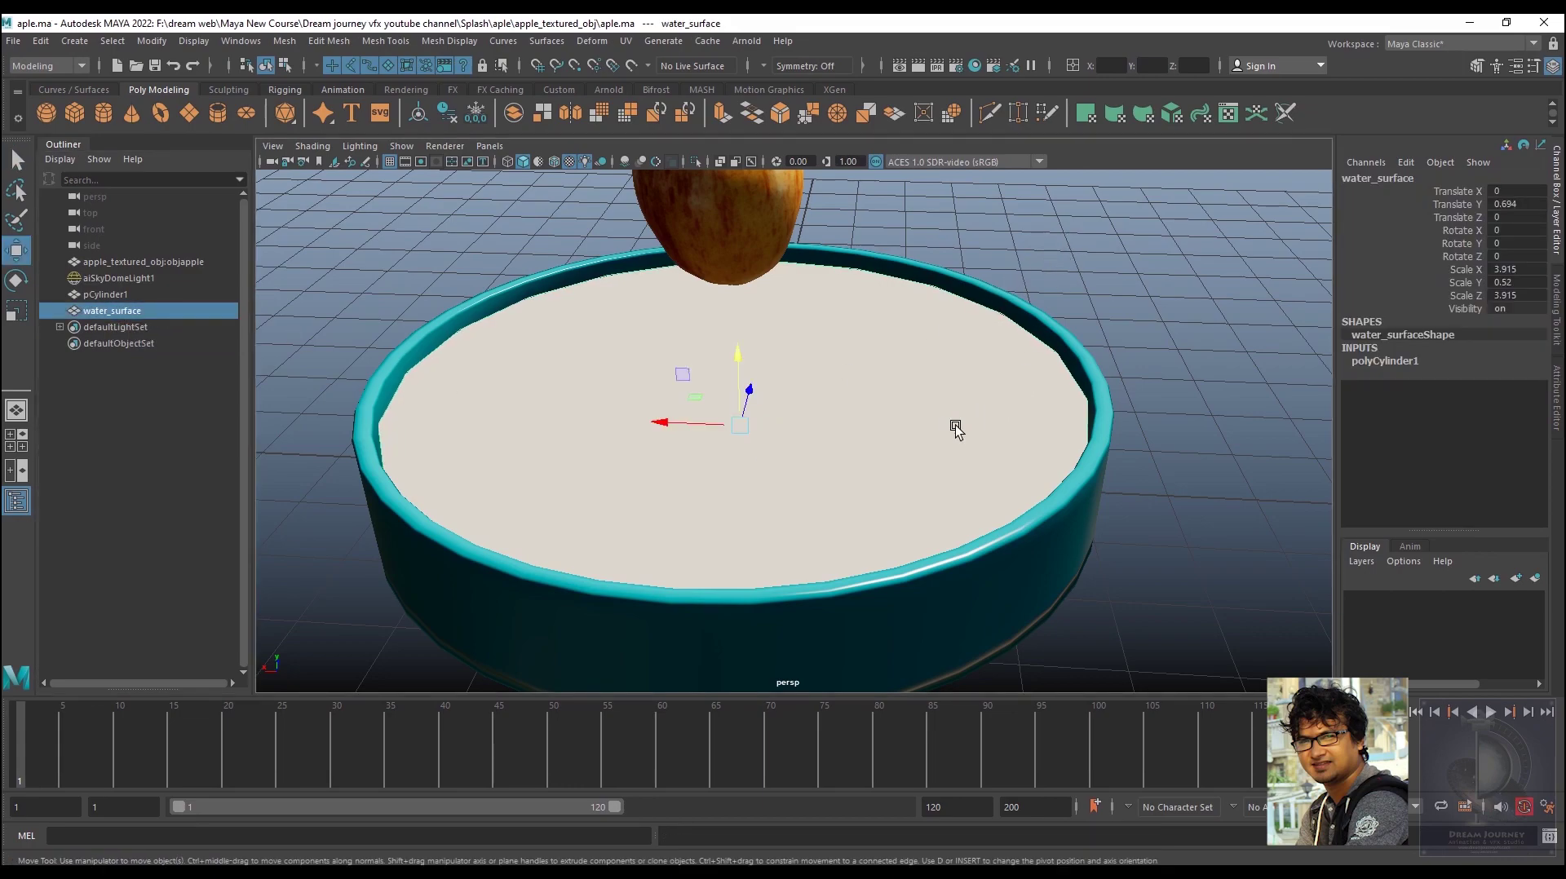
pyautogui.click(475, 113)
pyautogui.click(447, 113)
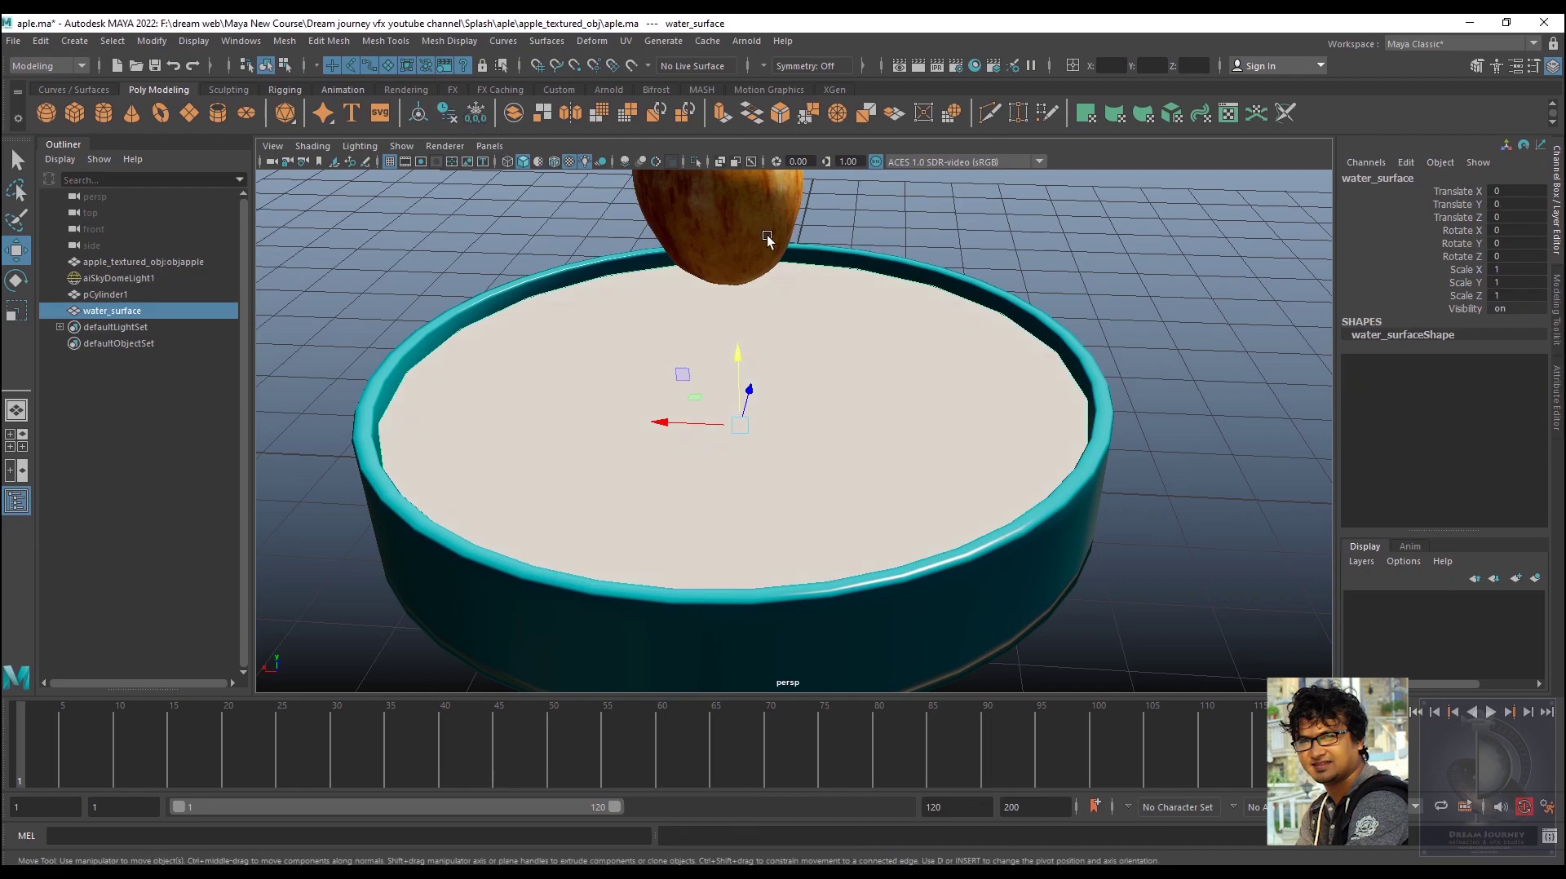
pyautogui.click(860, 369)
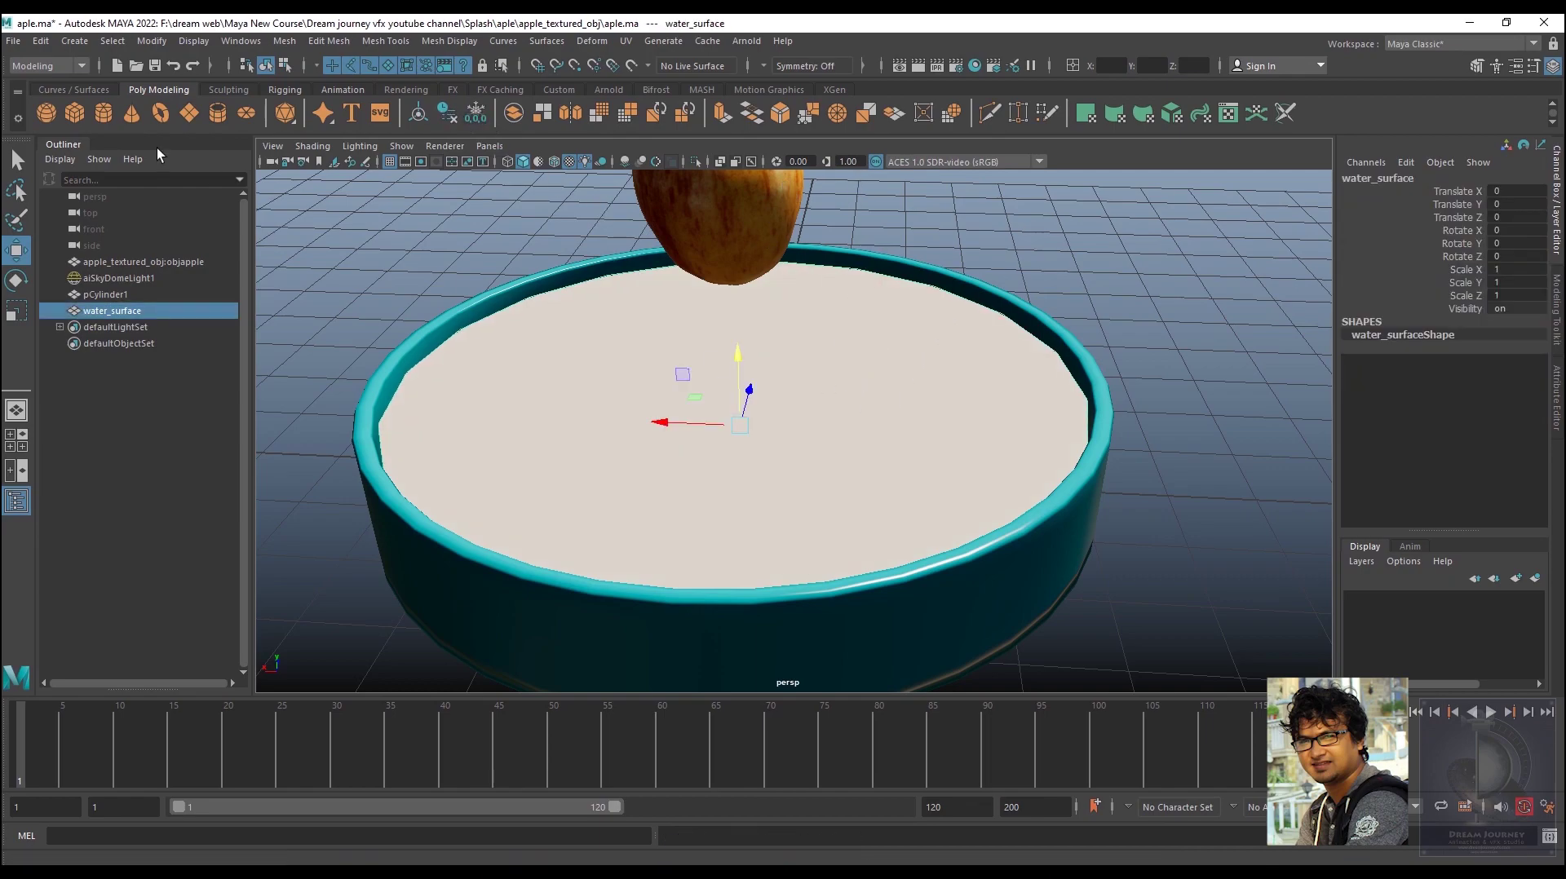
pyautogui.click(57, 65)
# Under the FX menu set, turn water_surface into the Bifrost liquid bifrostLiquid1
pyautogui.click(33, 127)
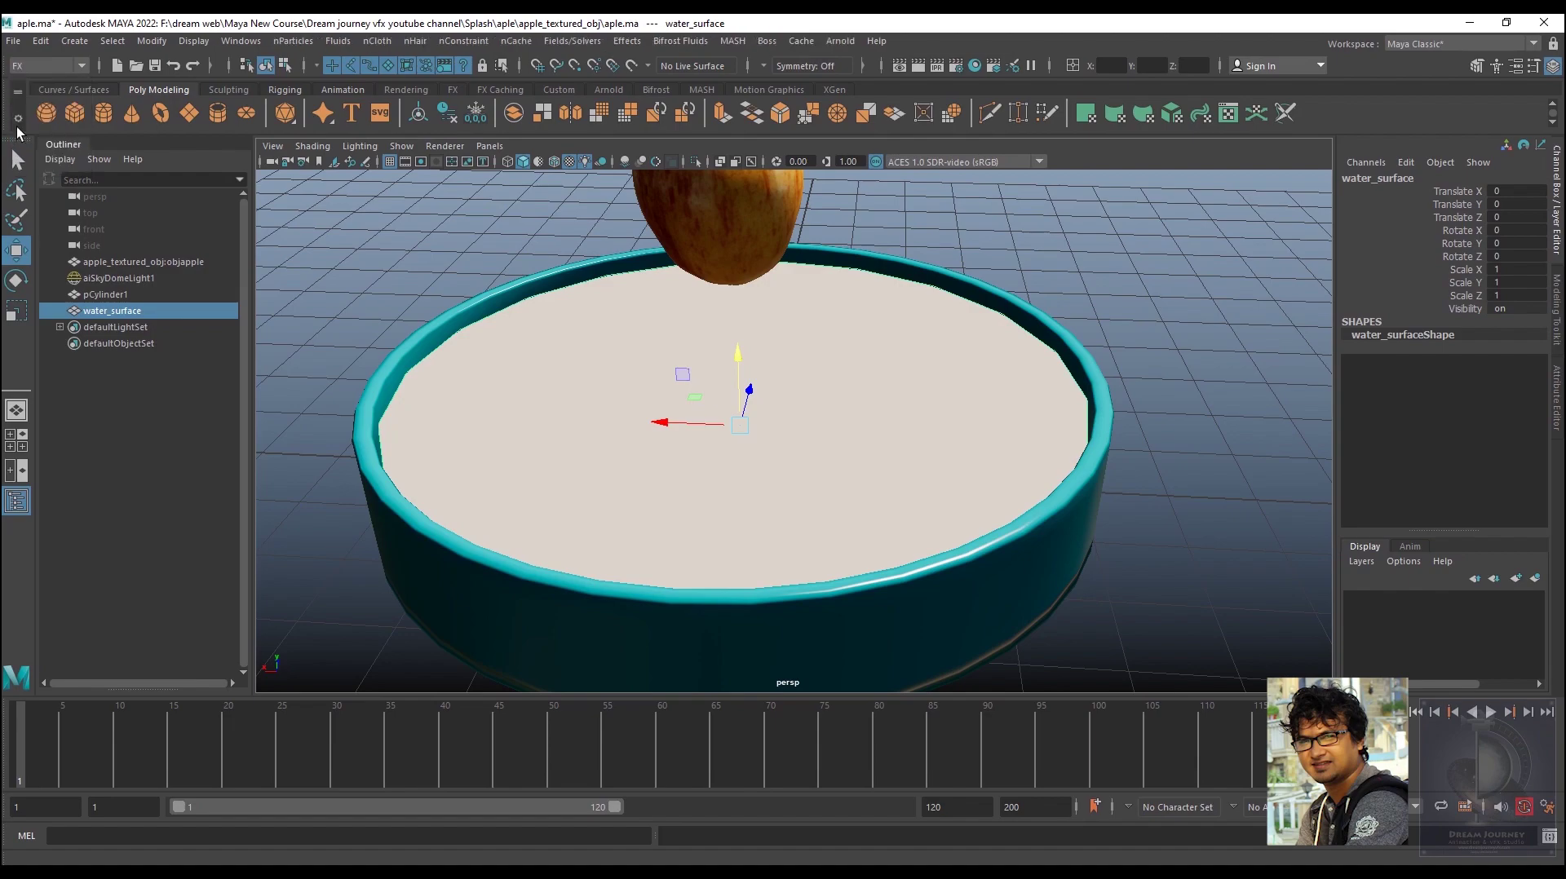
pyautogui.click(691, 40)
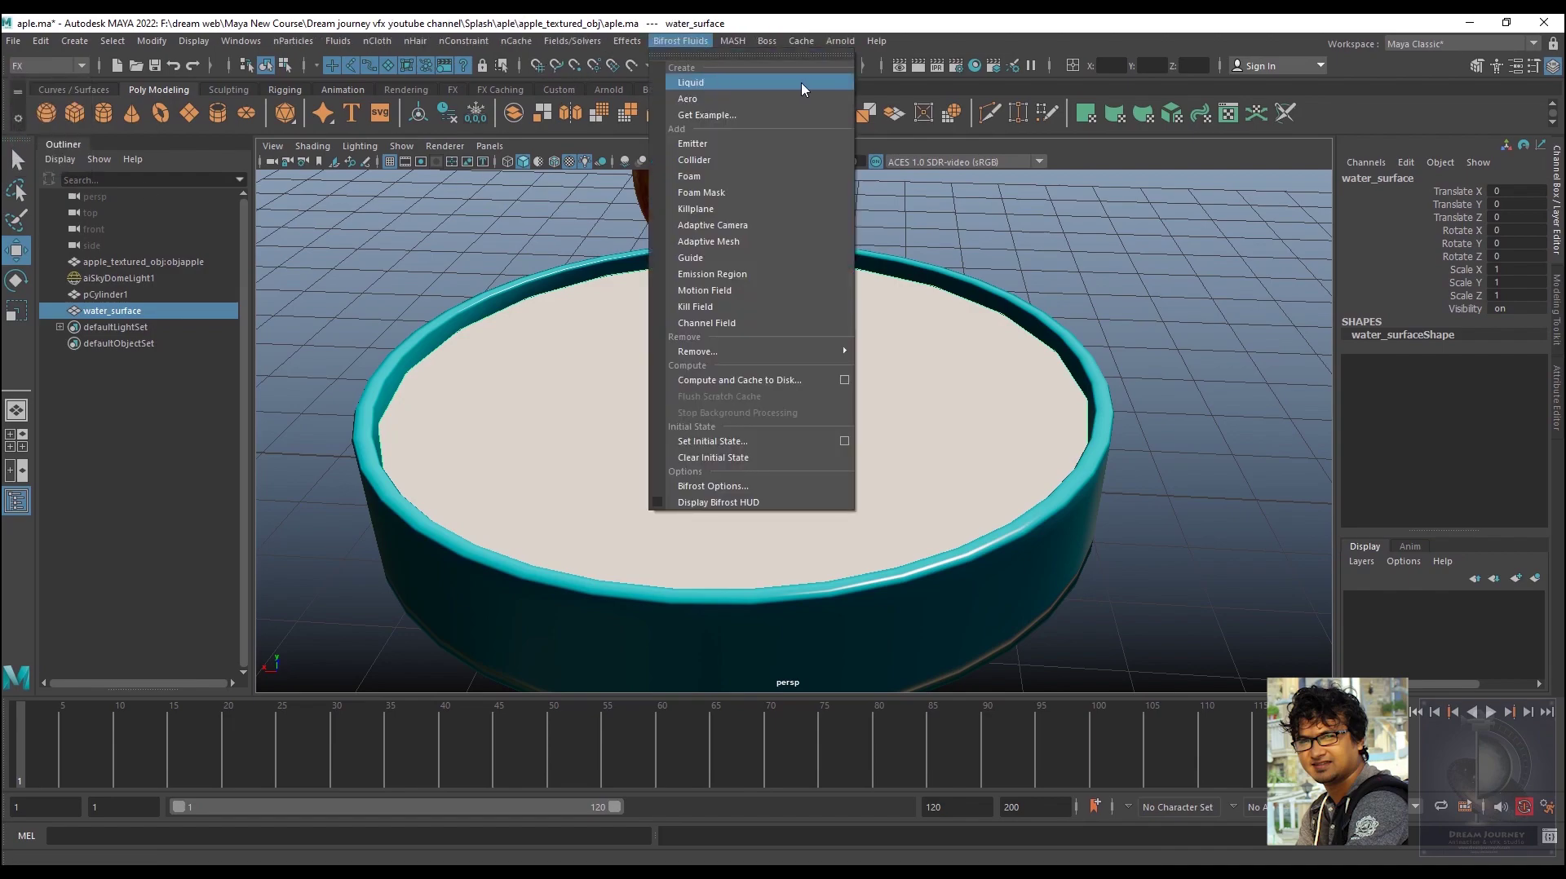
pyautogui.click(803, 56)
pyautogui.moveTo(918, 97); pyautogui.dragTo(1278, 199)
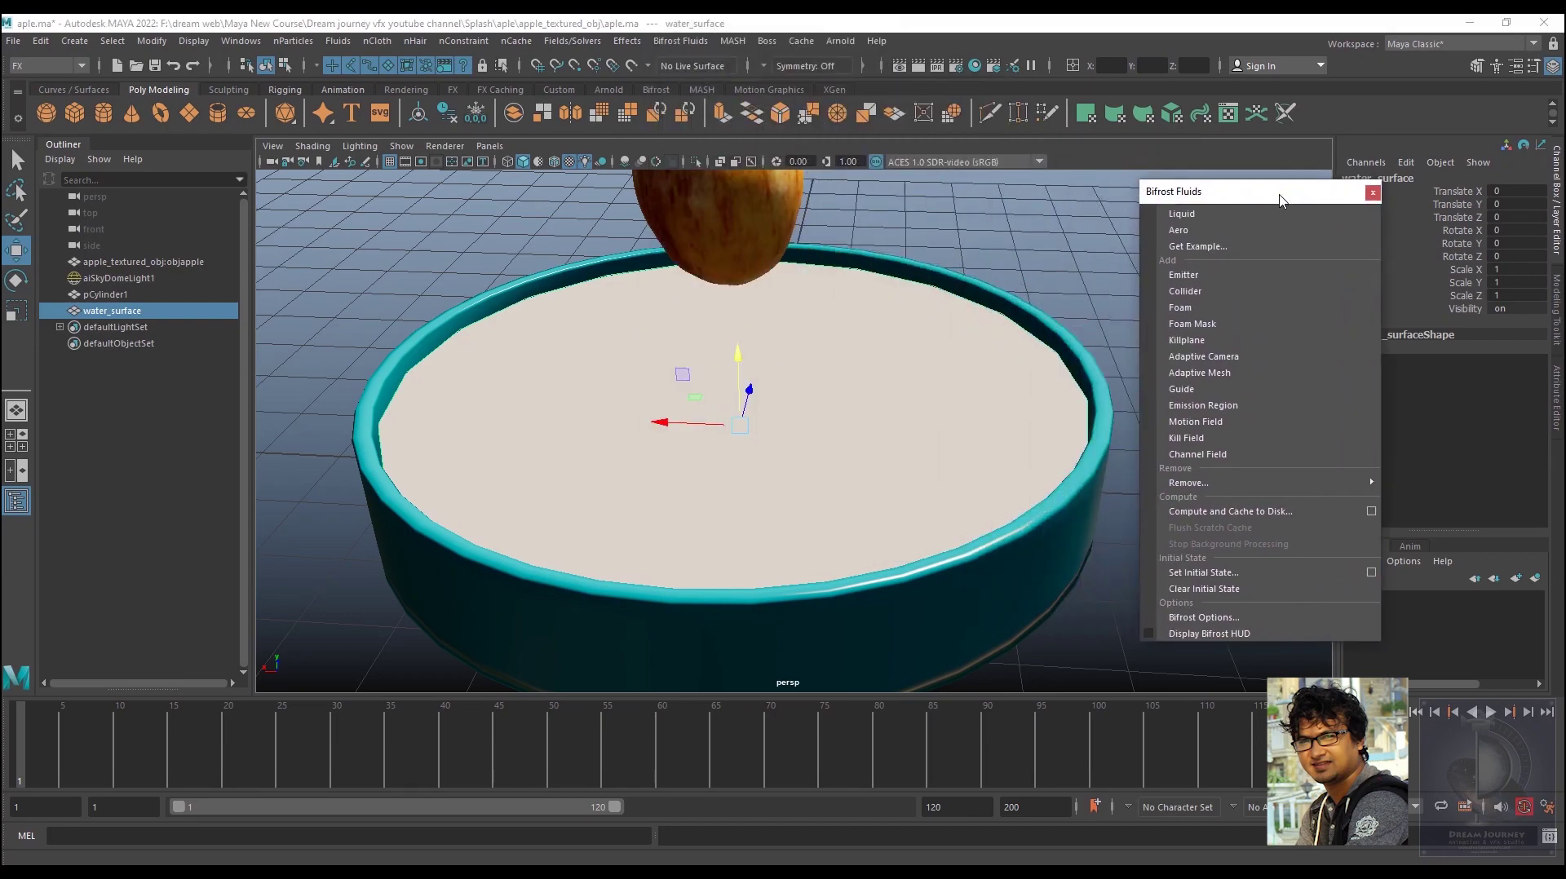
pyautogui.click(1198, 216)
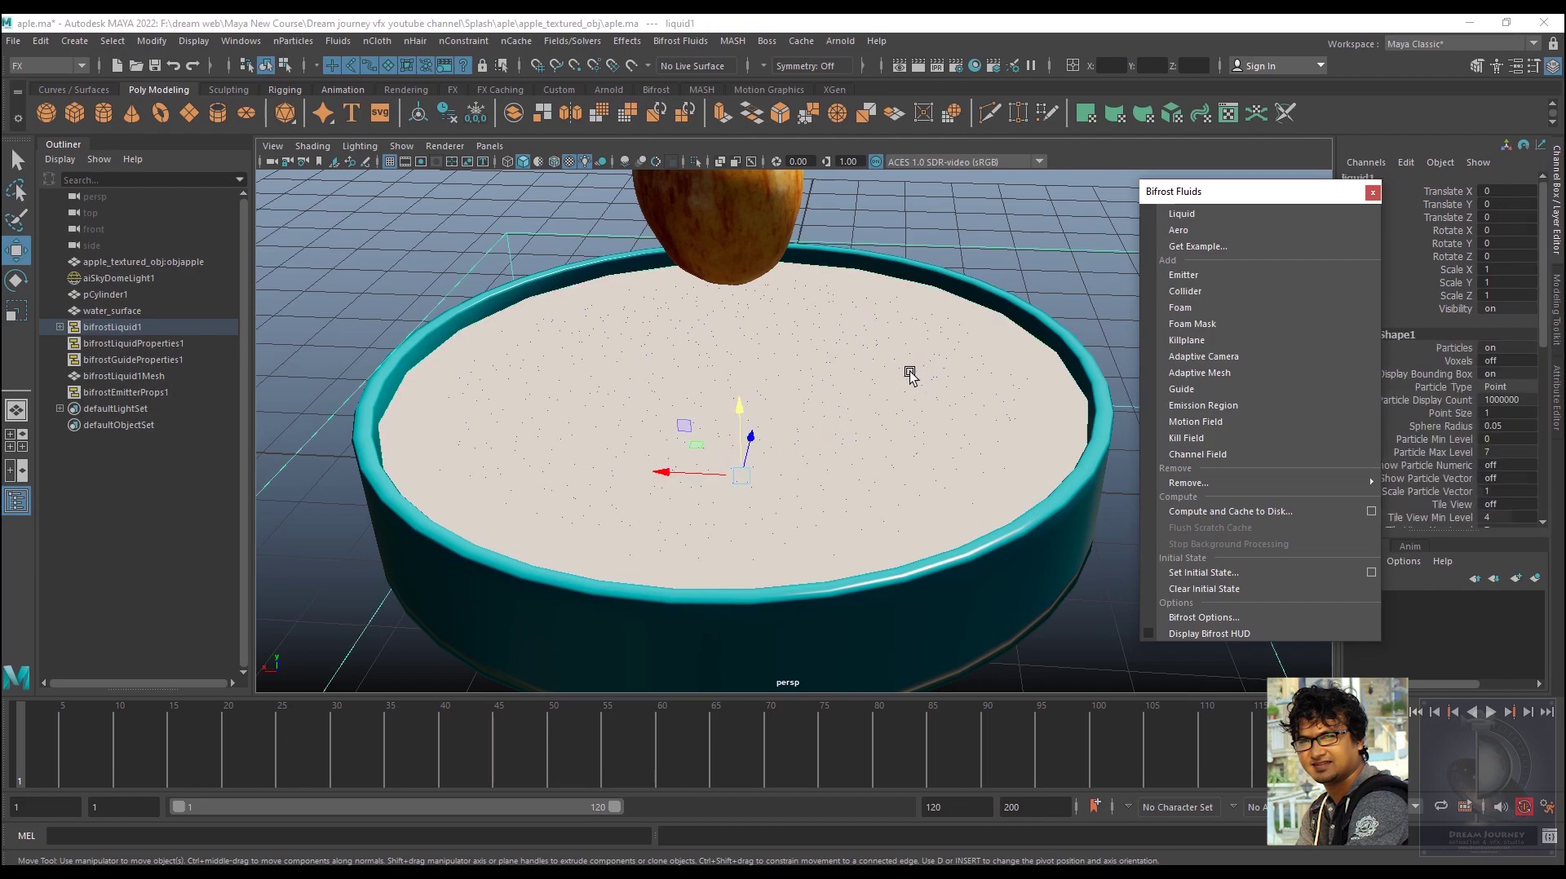
pyautogui.moveTo(1298, 196); pyautogui.dragTo(1201, 346)
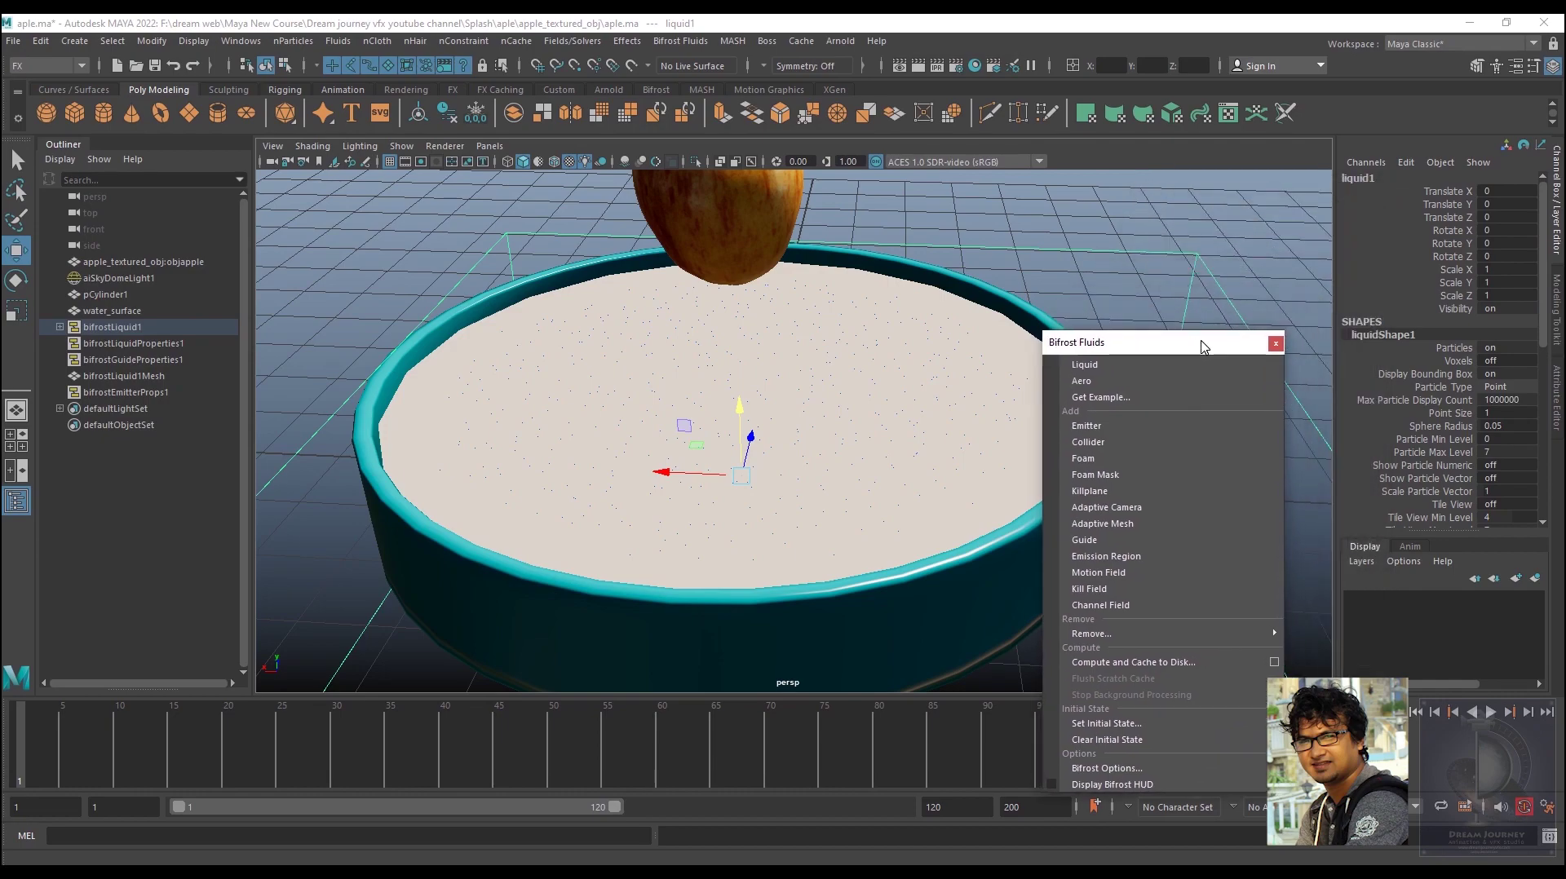
pyautogui.click(1276, 345)
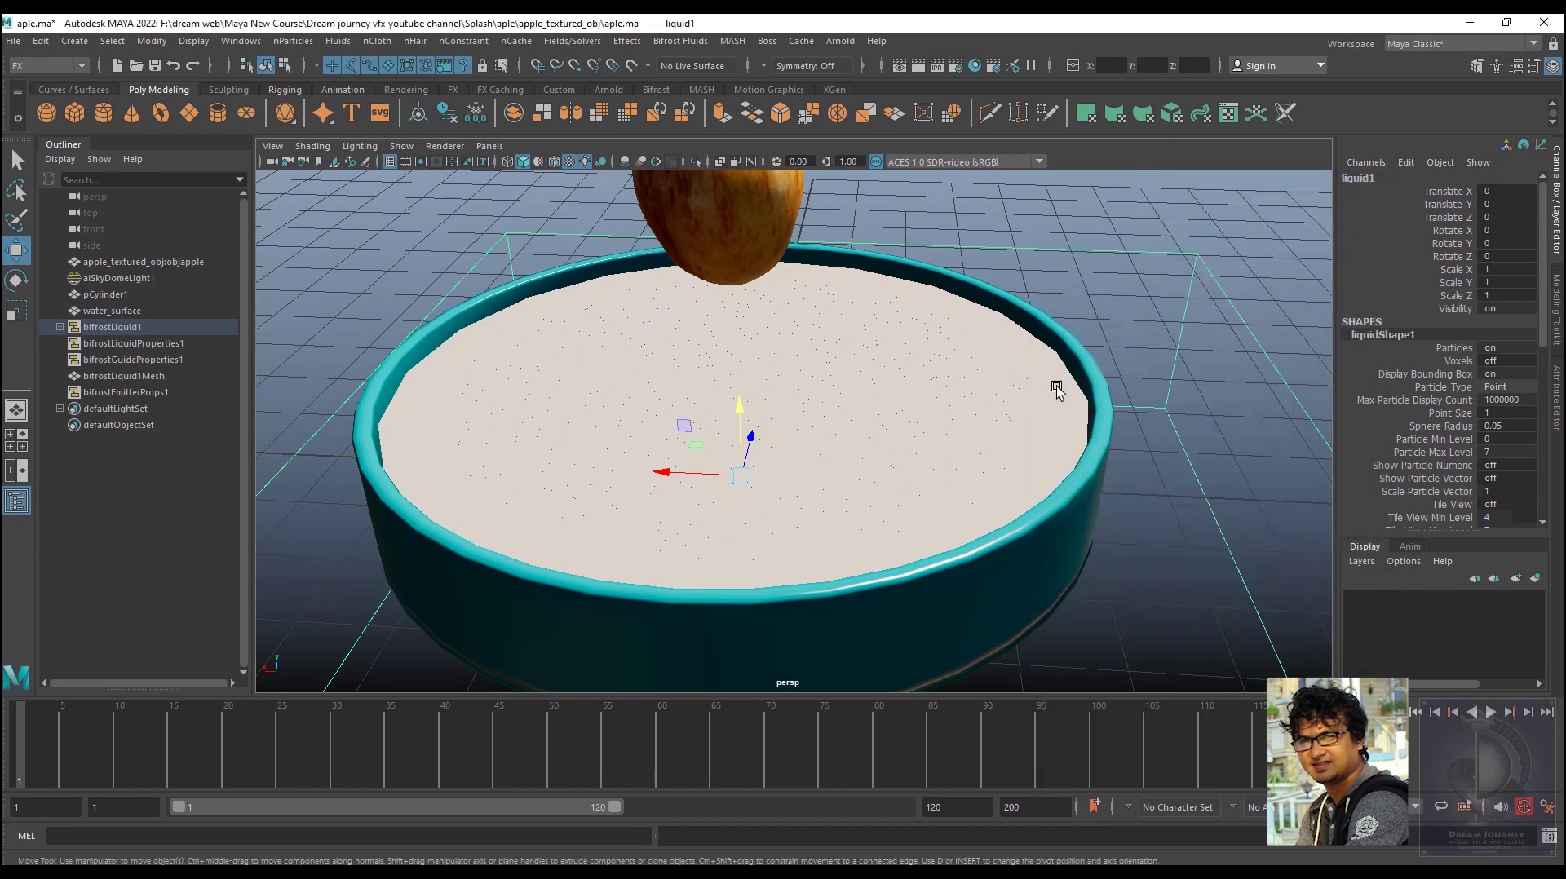
pyautogui.moveTo(926, 395)
pyautogui.keyDown('alt'); pyautogui.mouseDown()
pyautogui.moveTo(873, 432)
pyautogui.moveTo(869, 414)
pyautogui.mouseUp(); pyautogui.keyUp('alt')
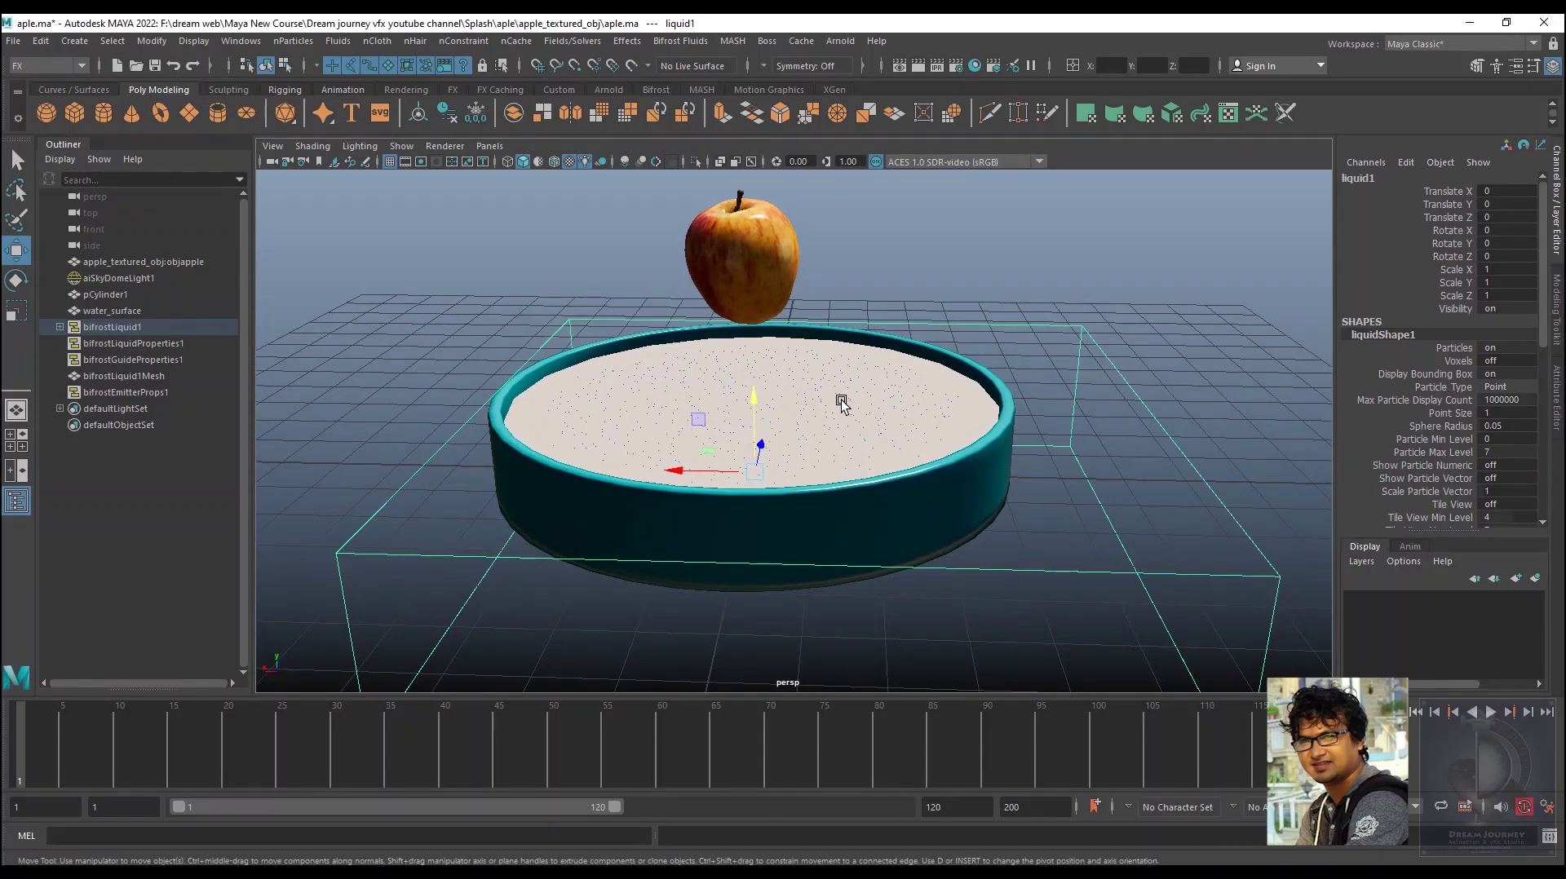
# Set the liquid's particle Point Size to 2 in the Attribute Editor
pyautogui.click(1520, 66)
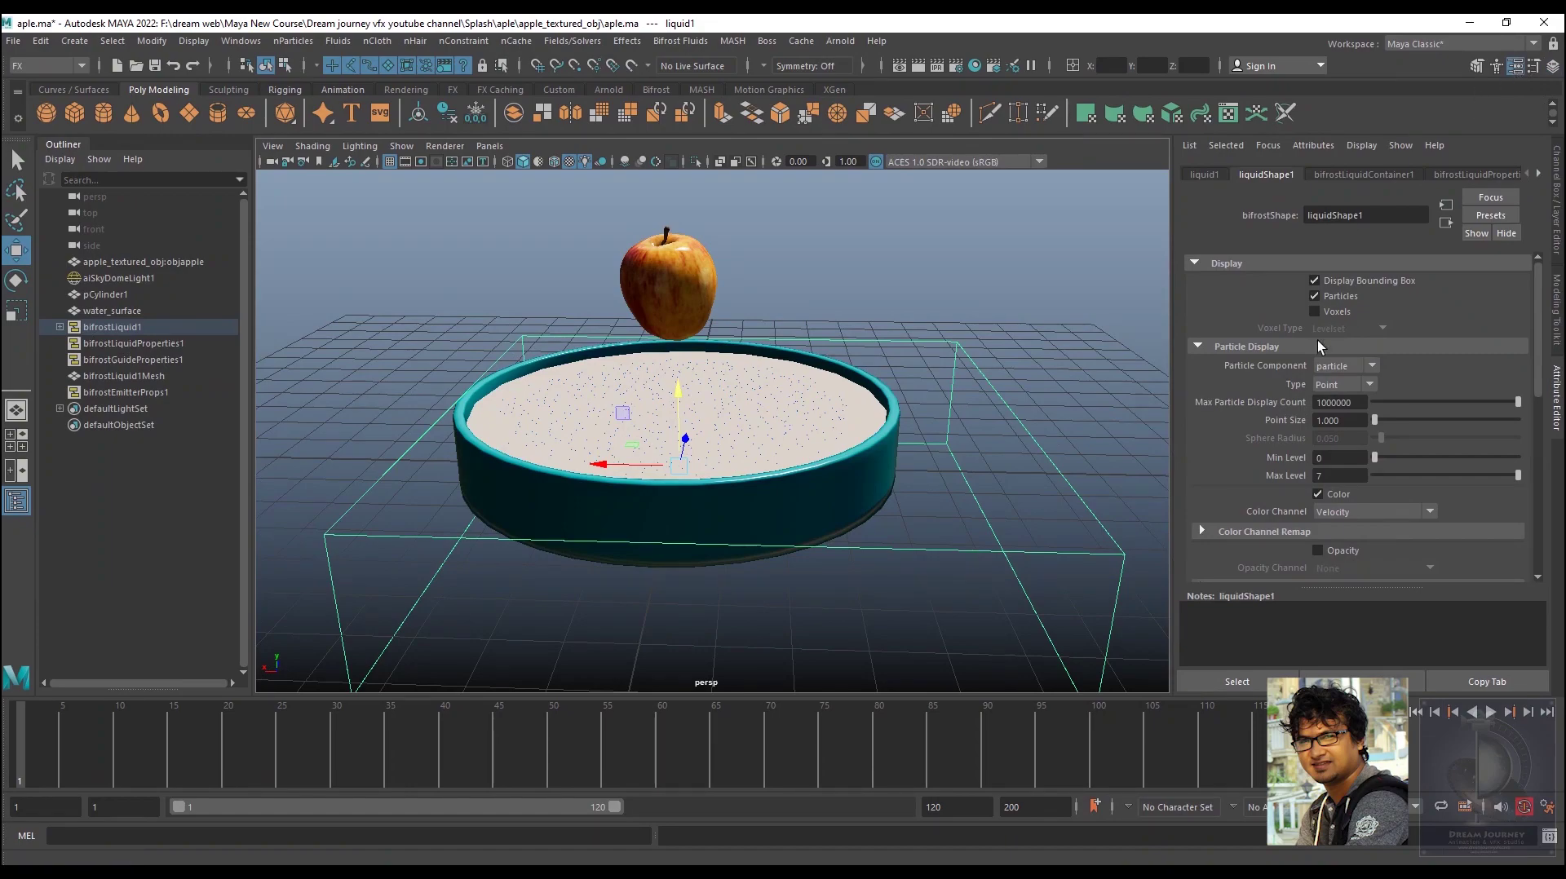
pyautogui.doubleClick(1348, 419)
pyautogui.write('2')
pyautogui.press('Return')
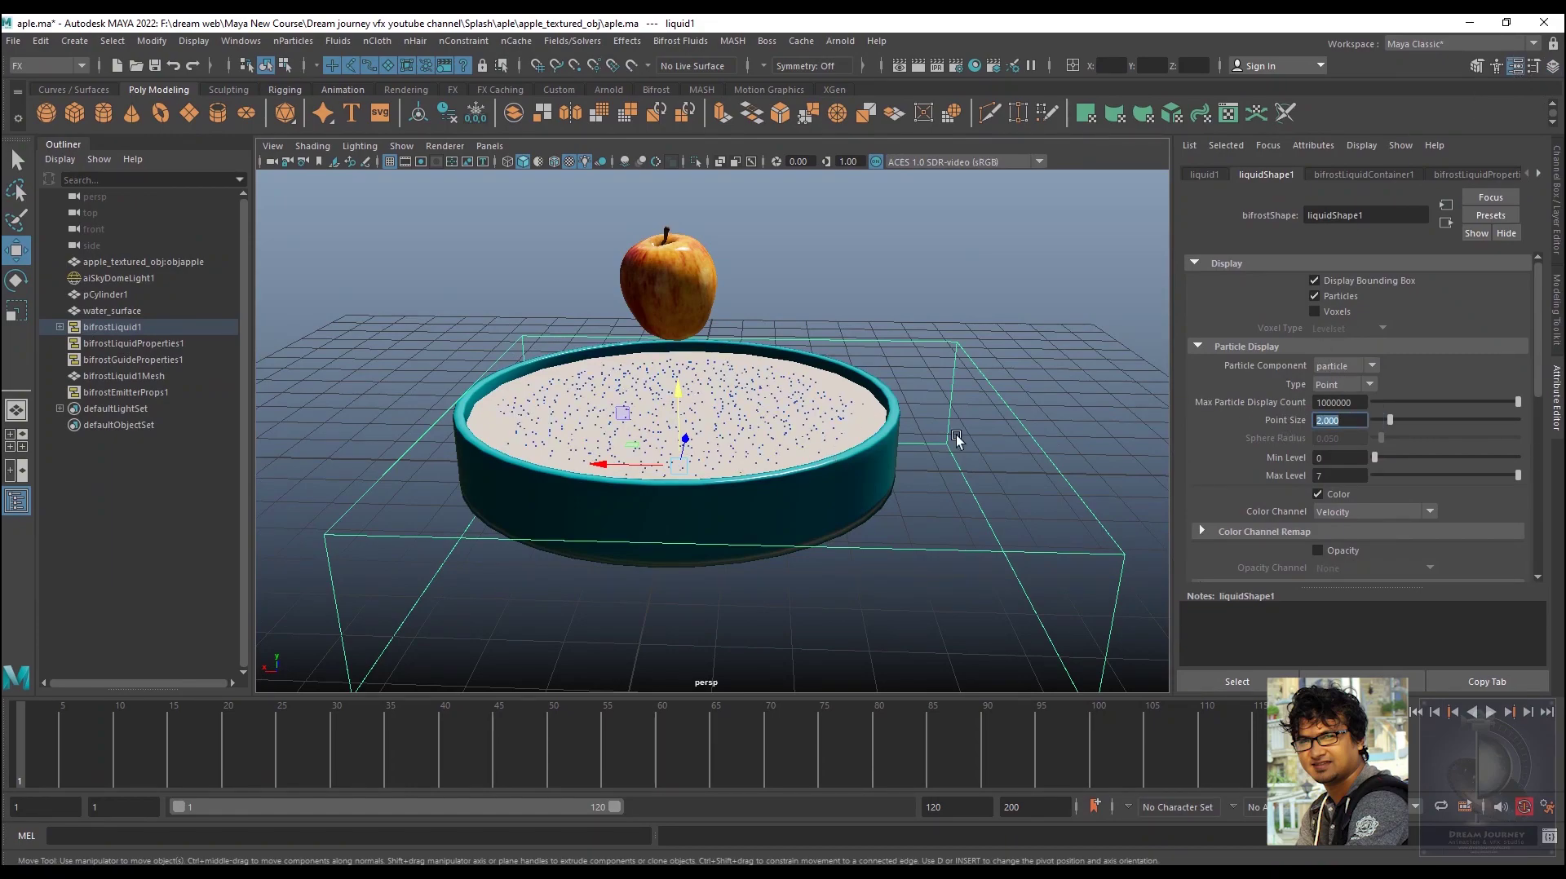
# Set Master Voxel Size to 0.05 on bifrostLiquidProperties1, then deselect to view the liquid
pyautogui.click(130, 344)
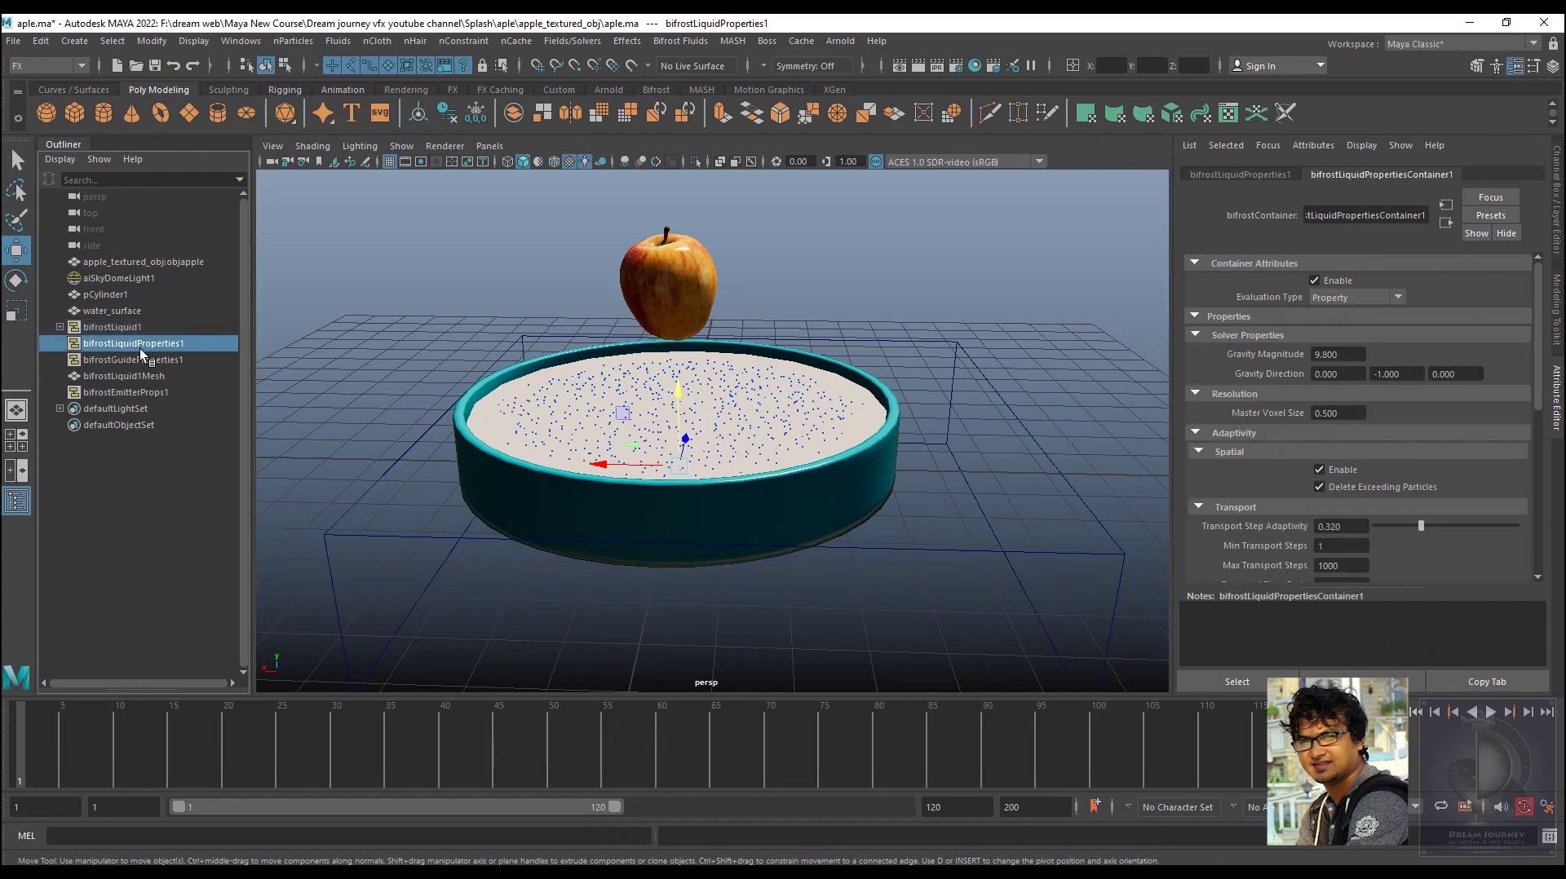
pyautogui.doubleClick(1343, 412)
pyautogui.write('0.05')
pyautogui.press('Return')
pyautogui.click(883, 290)
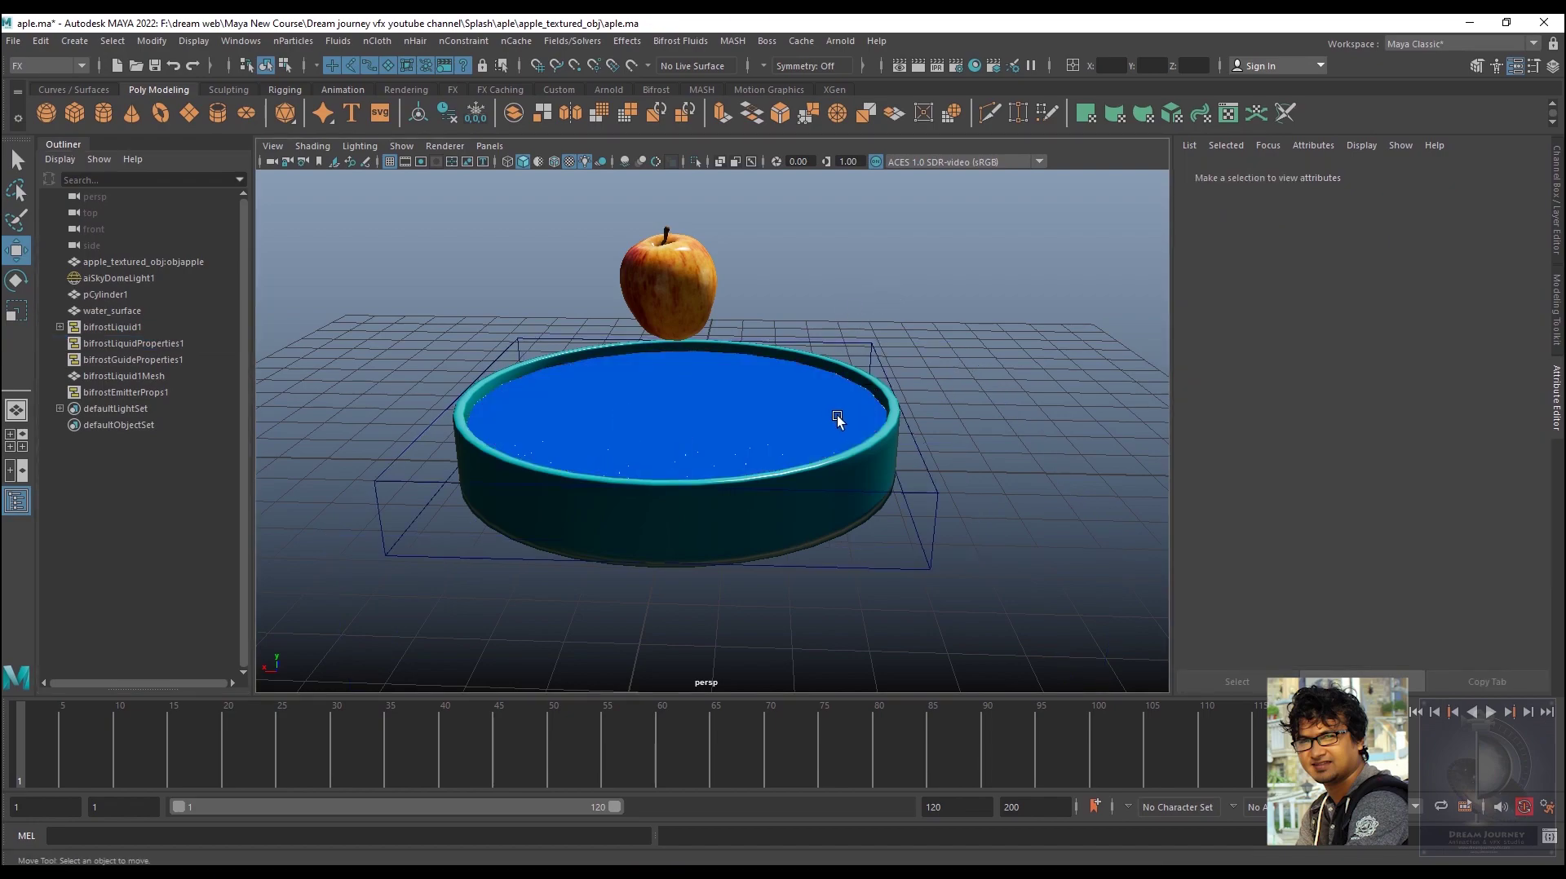
pyautogui.scroll(3, 863, 429)
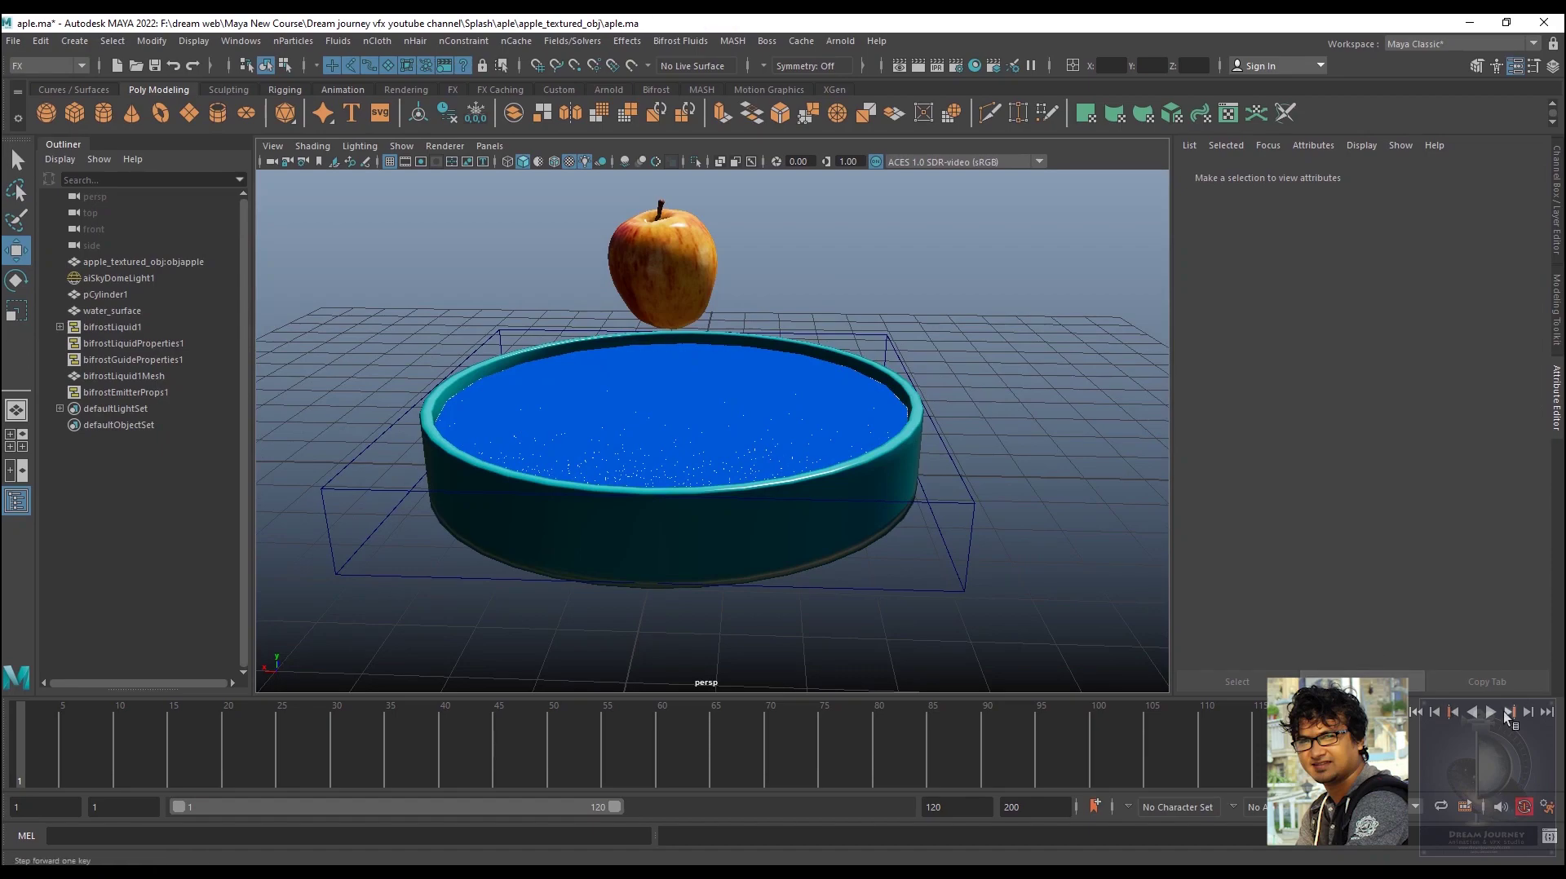
# Save the scene, play the Bifrost simulation, stop it, and rewind to frame 1
pyautogui.hotkey('ctrl', 's')
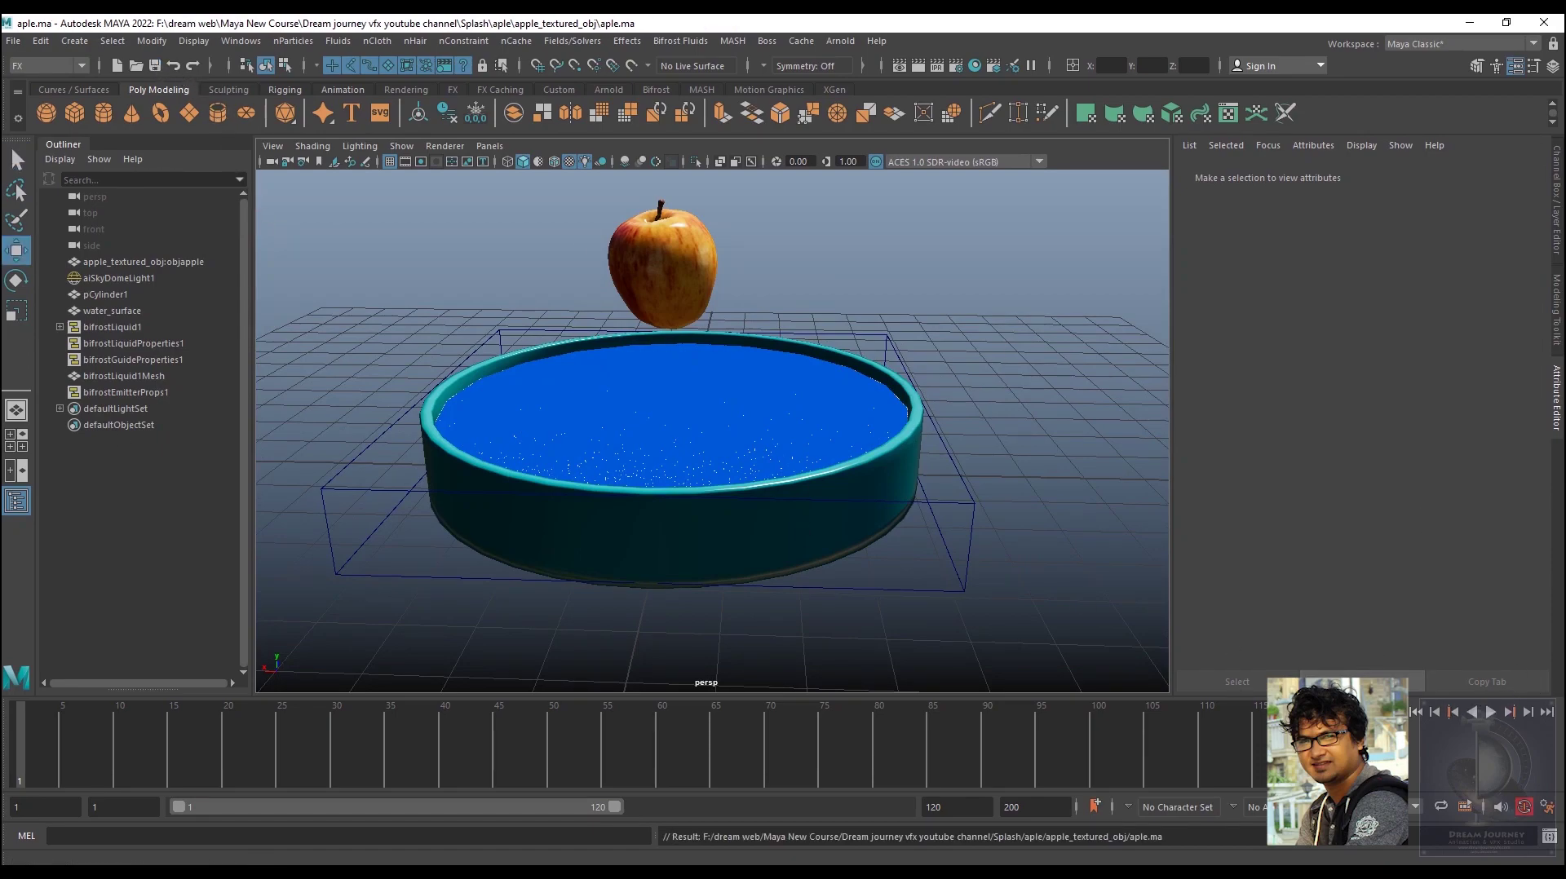
pyautogui.click(1490, 713)
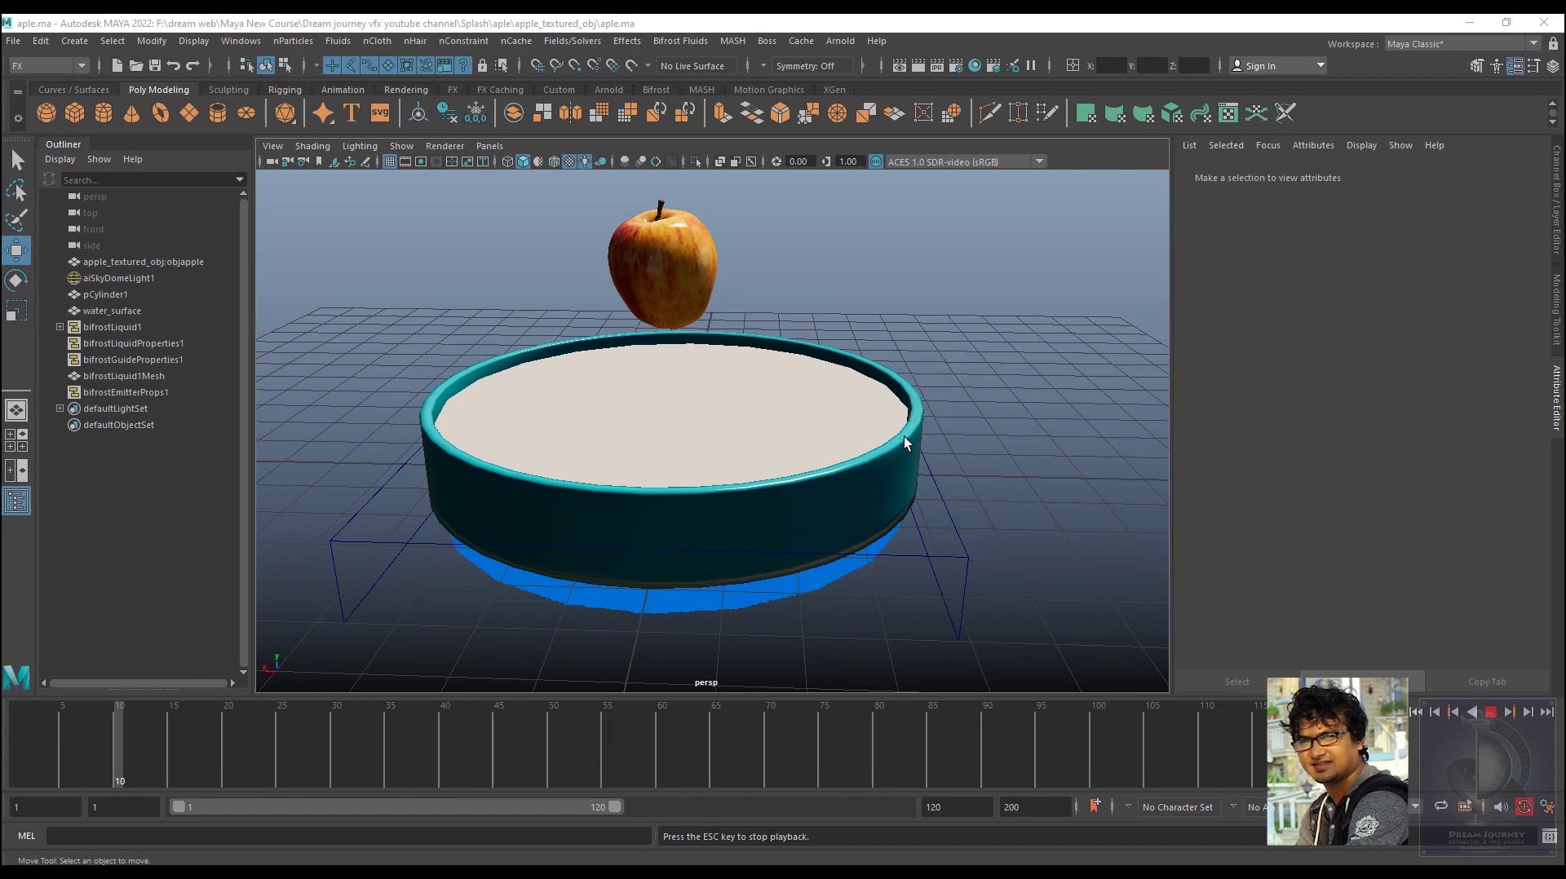
pyautogui.press('Escape')
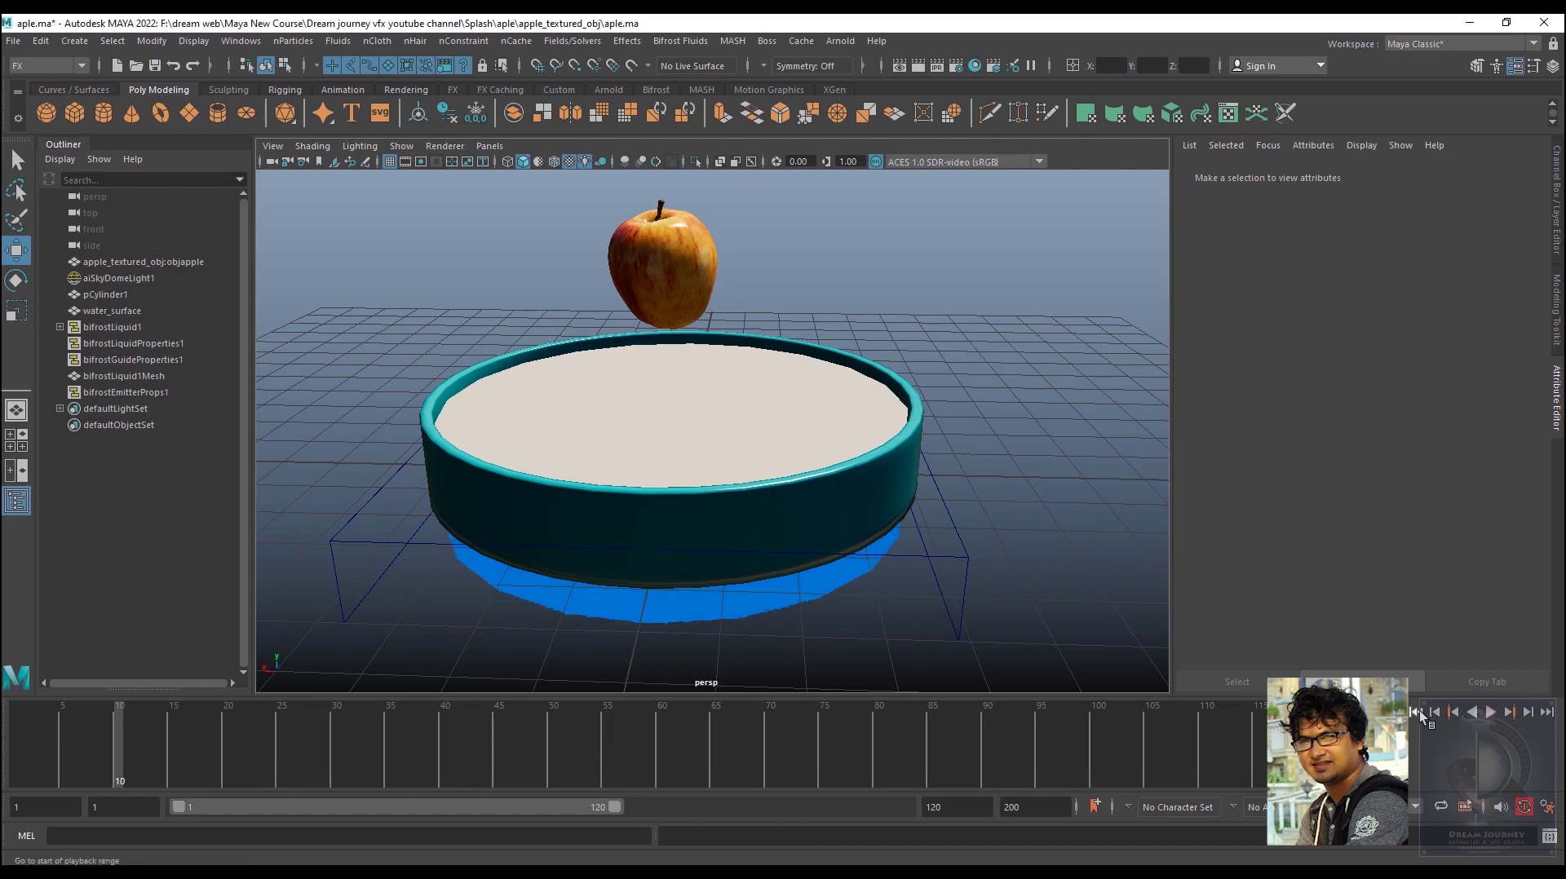
pyautogui.click(1417, 711)
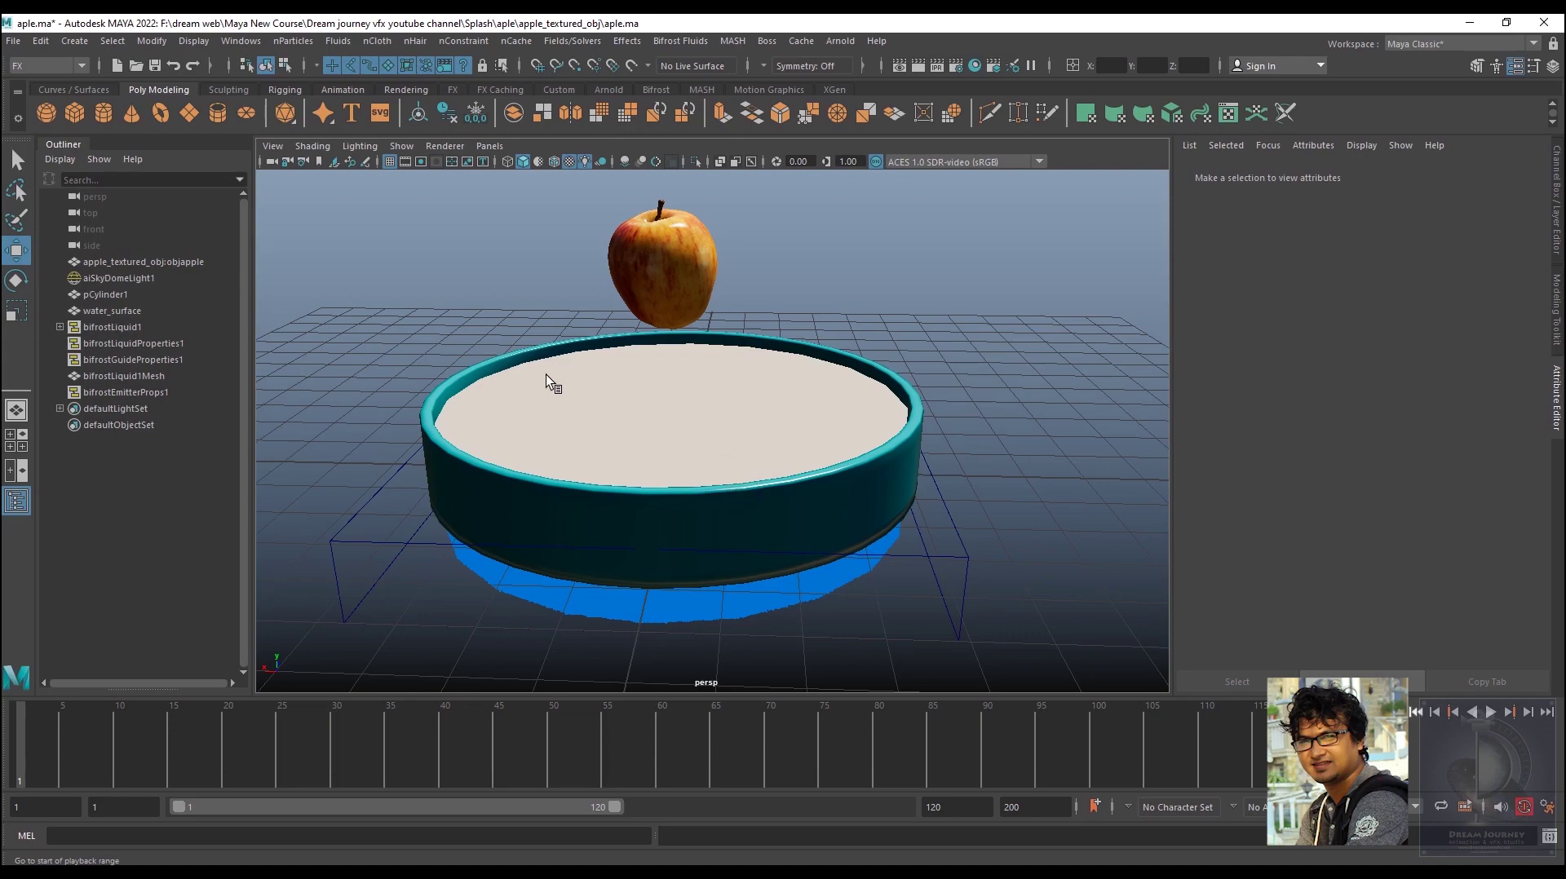
# With bifrostLiquid1 and the pCylinder1 bowl selected, add the bowl as a Bifrost collider
pyautogui.click(111, 325)
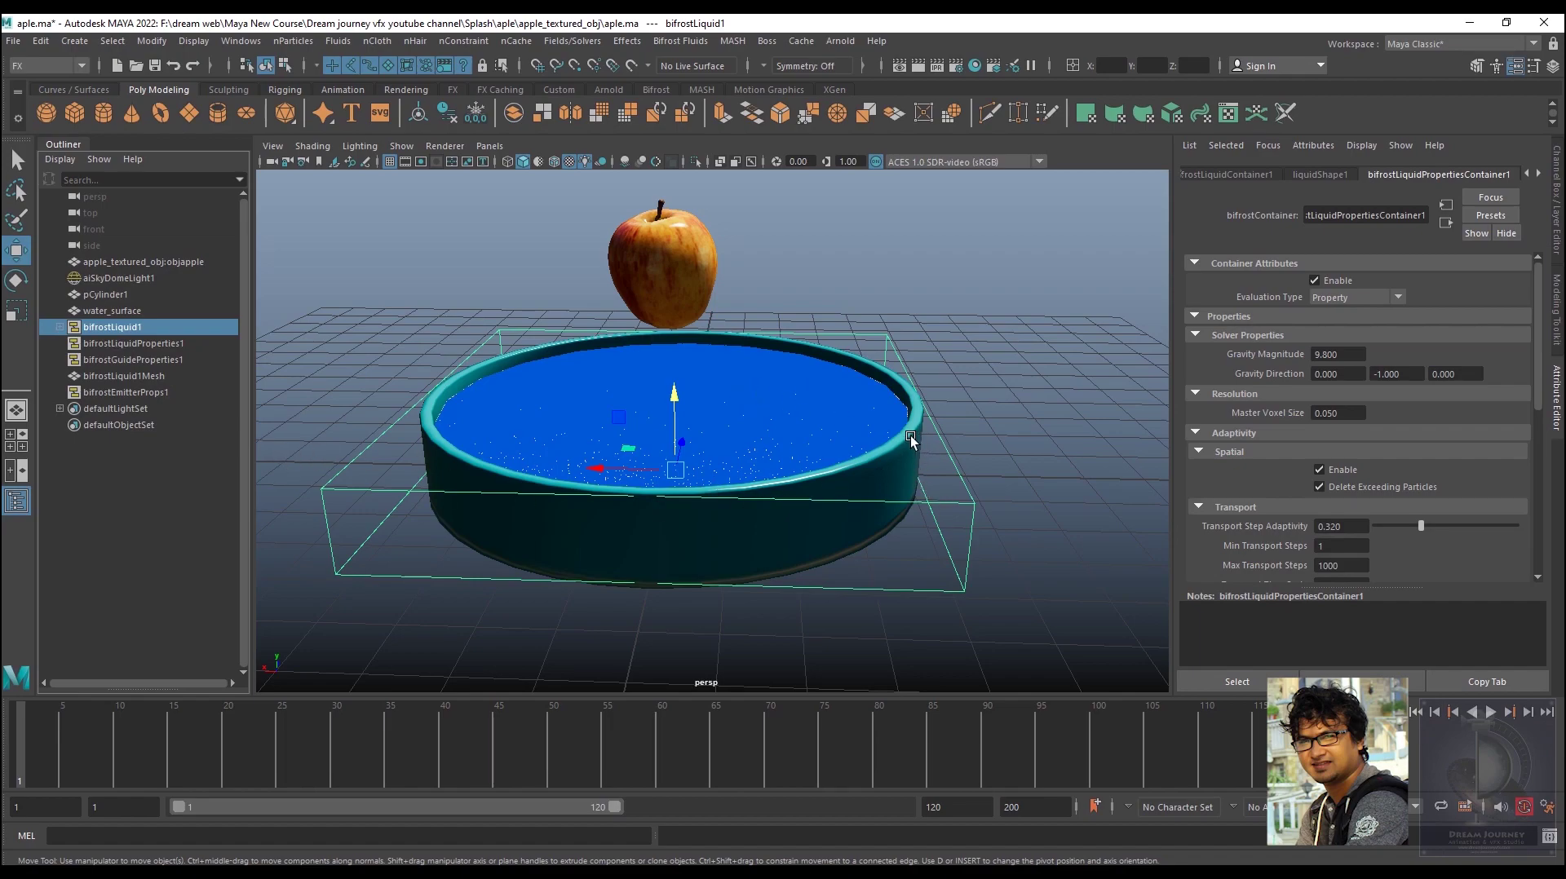
pyautogui.keyDown('shift'); pyautogui.click(910, 429); pyautogui.keyUp('shift')
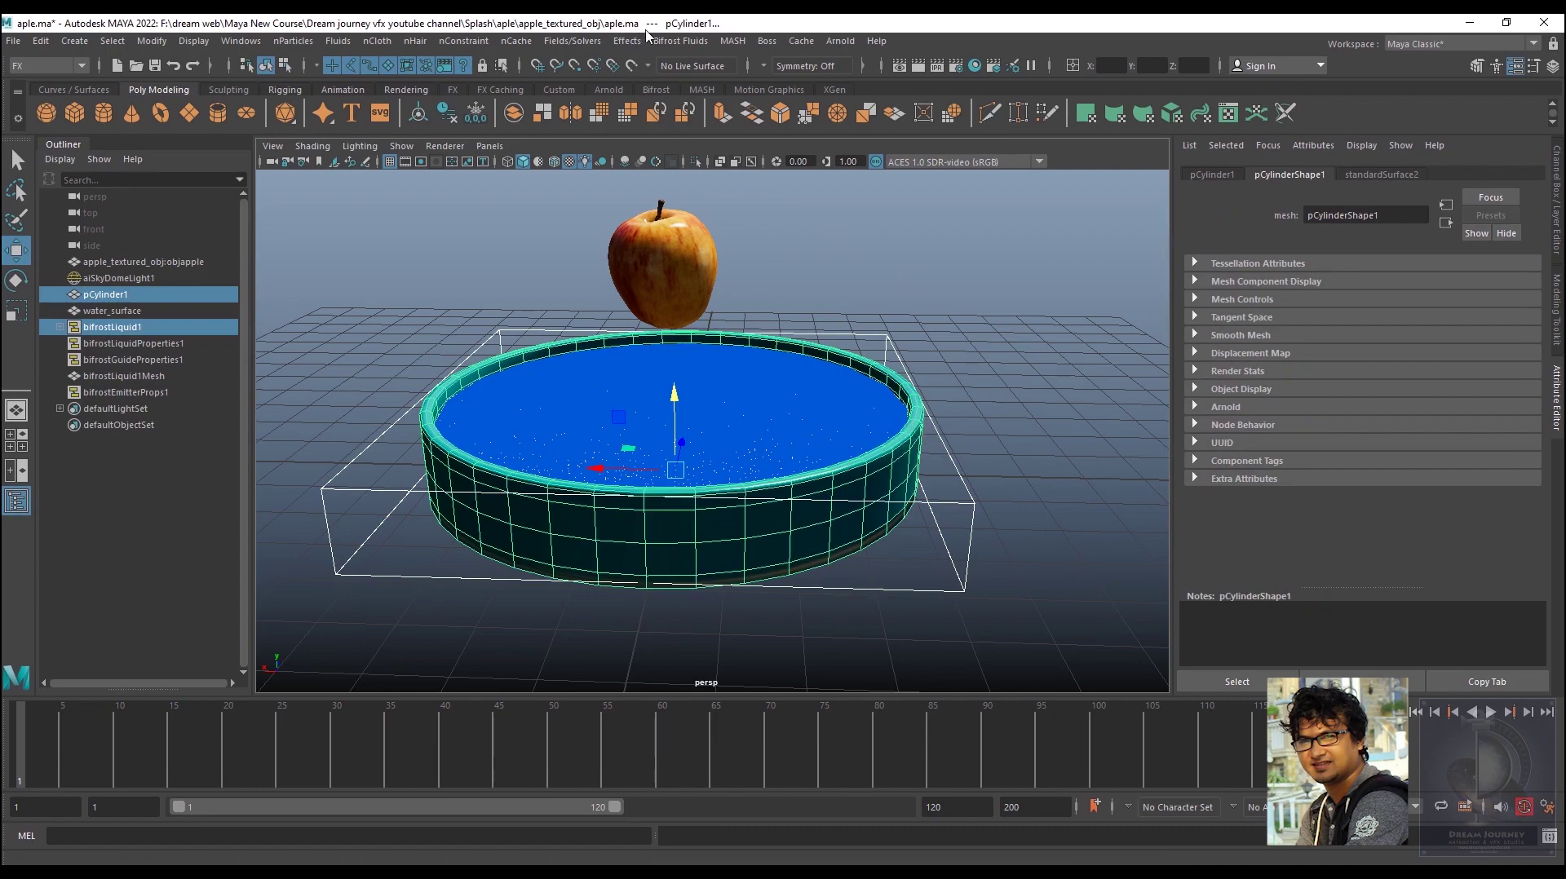
pyautogui.click(690, 41)
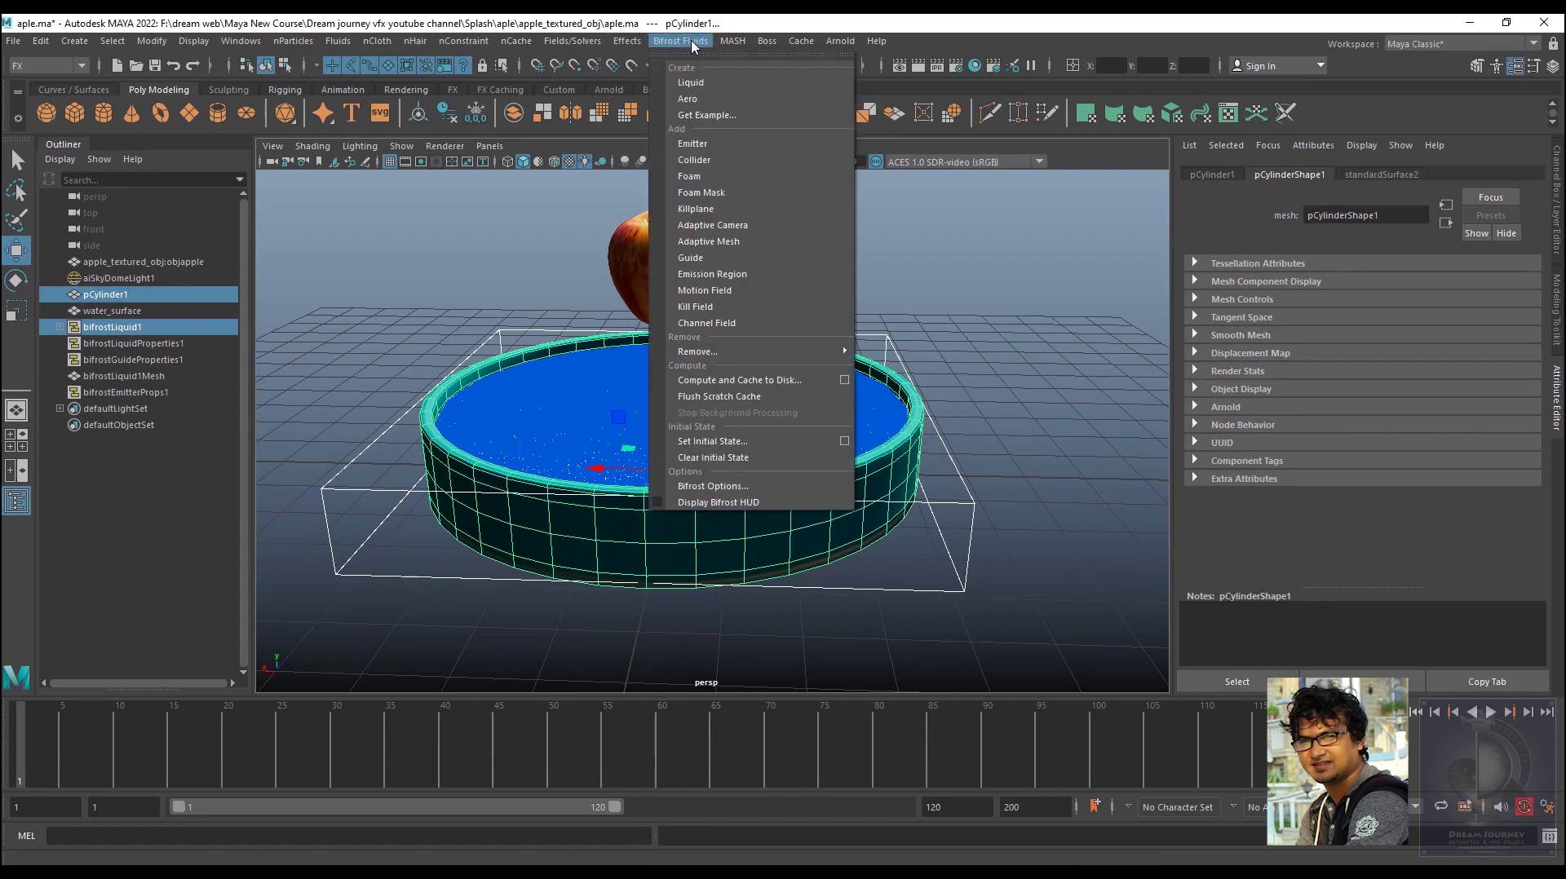
pyautogui.click(719, 158)
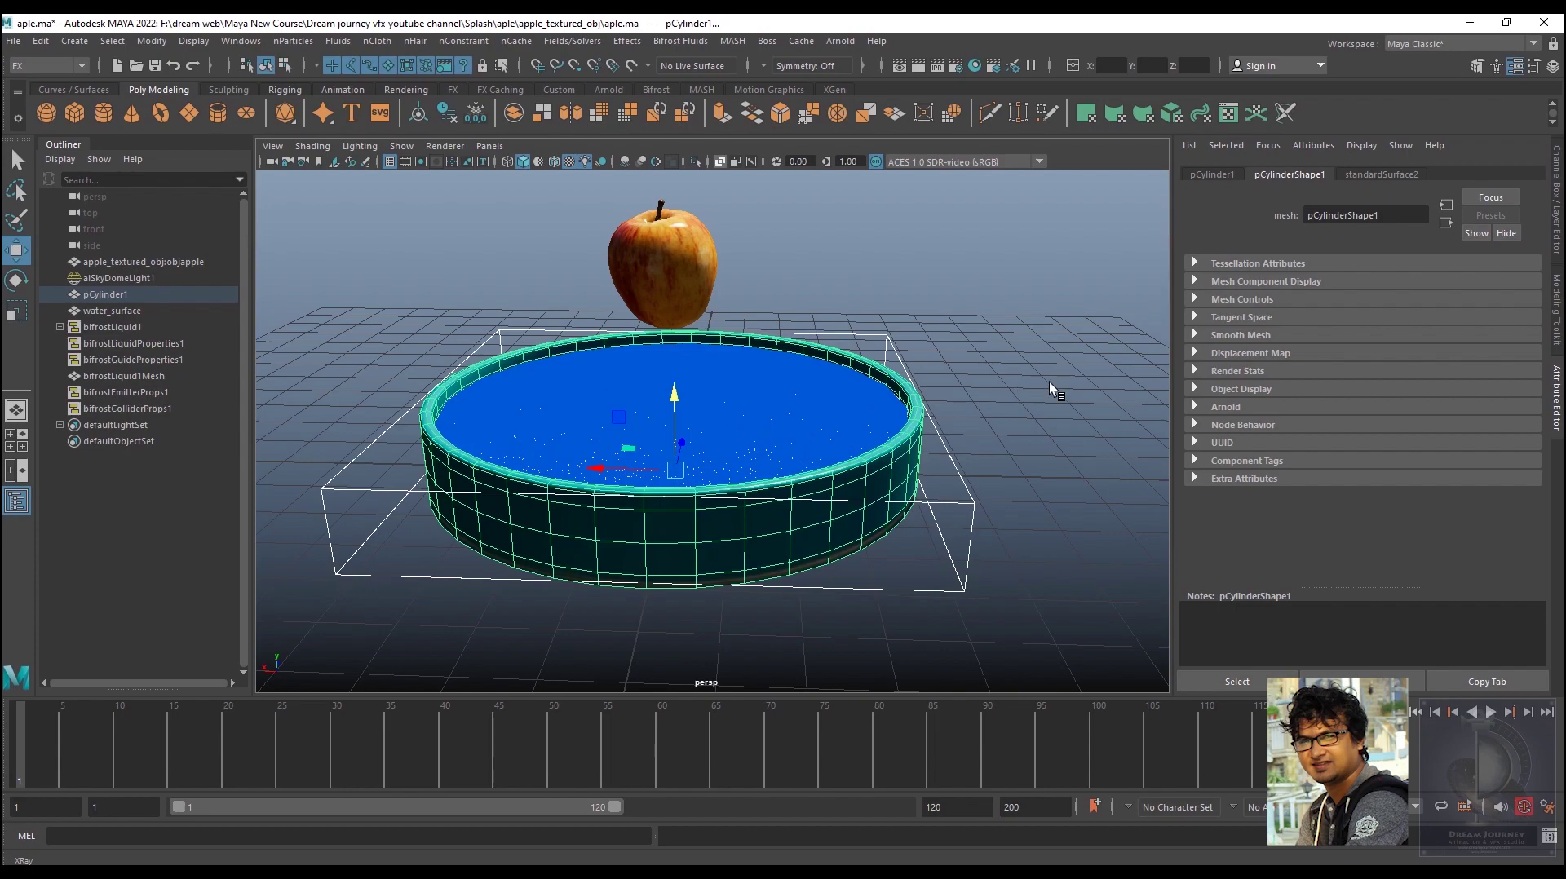
pyautogui.click(1000, 396)
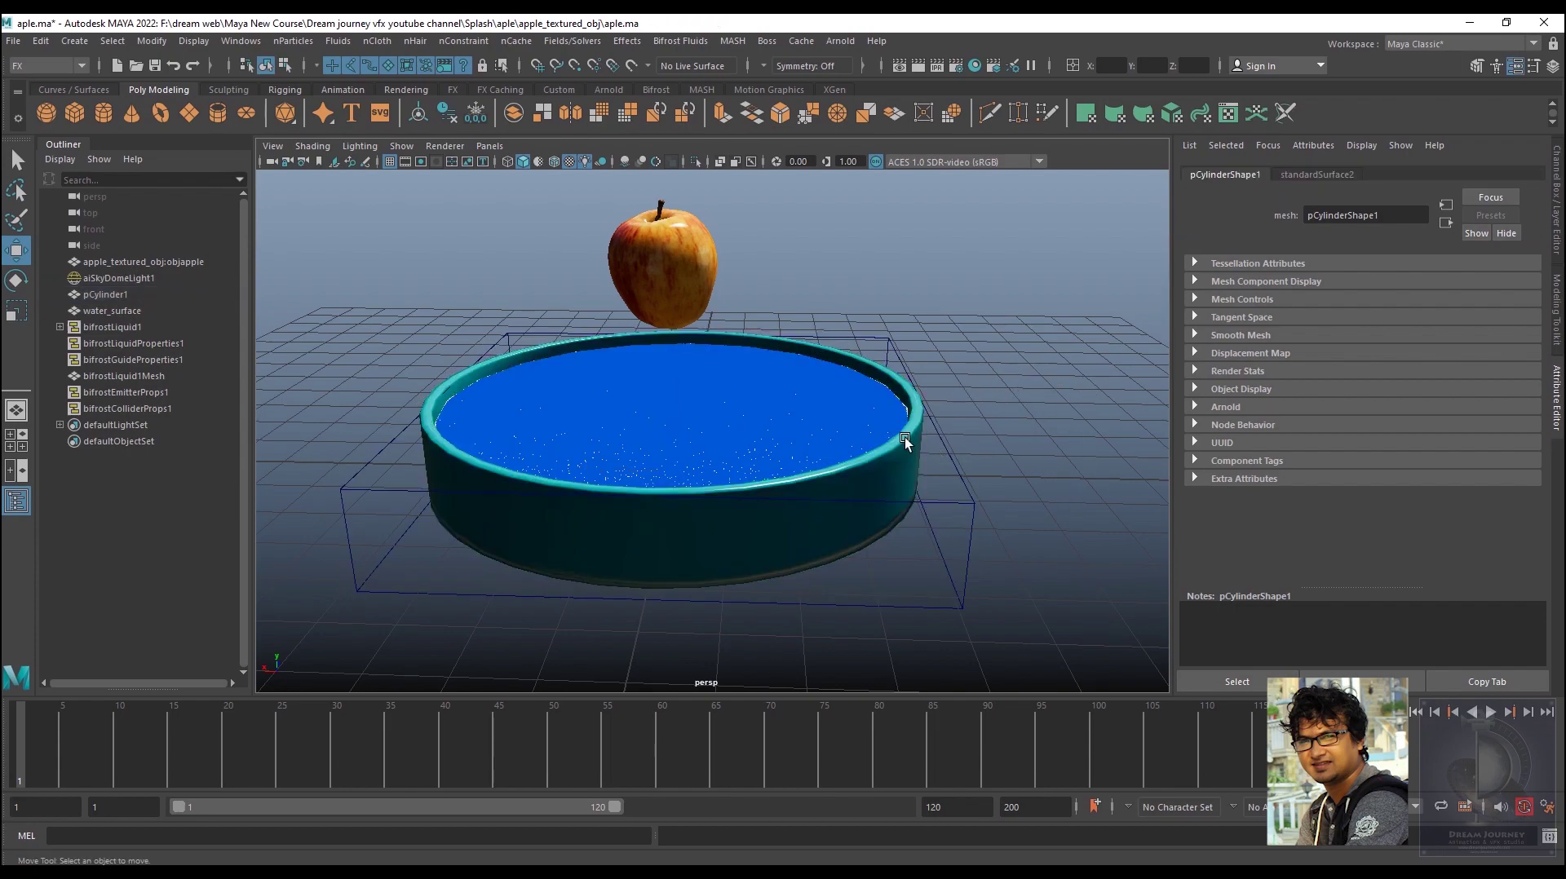
# Assign water_surface to new display layer layer1, then orbit to look down into the bowl
pyautogui.click(110, 310)
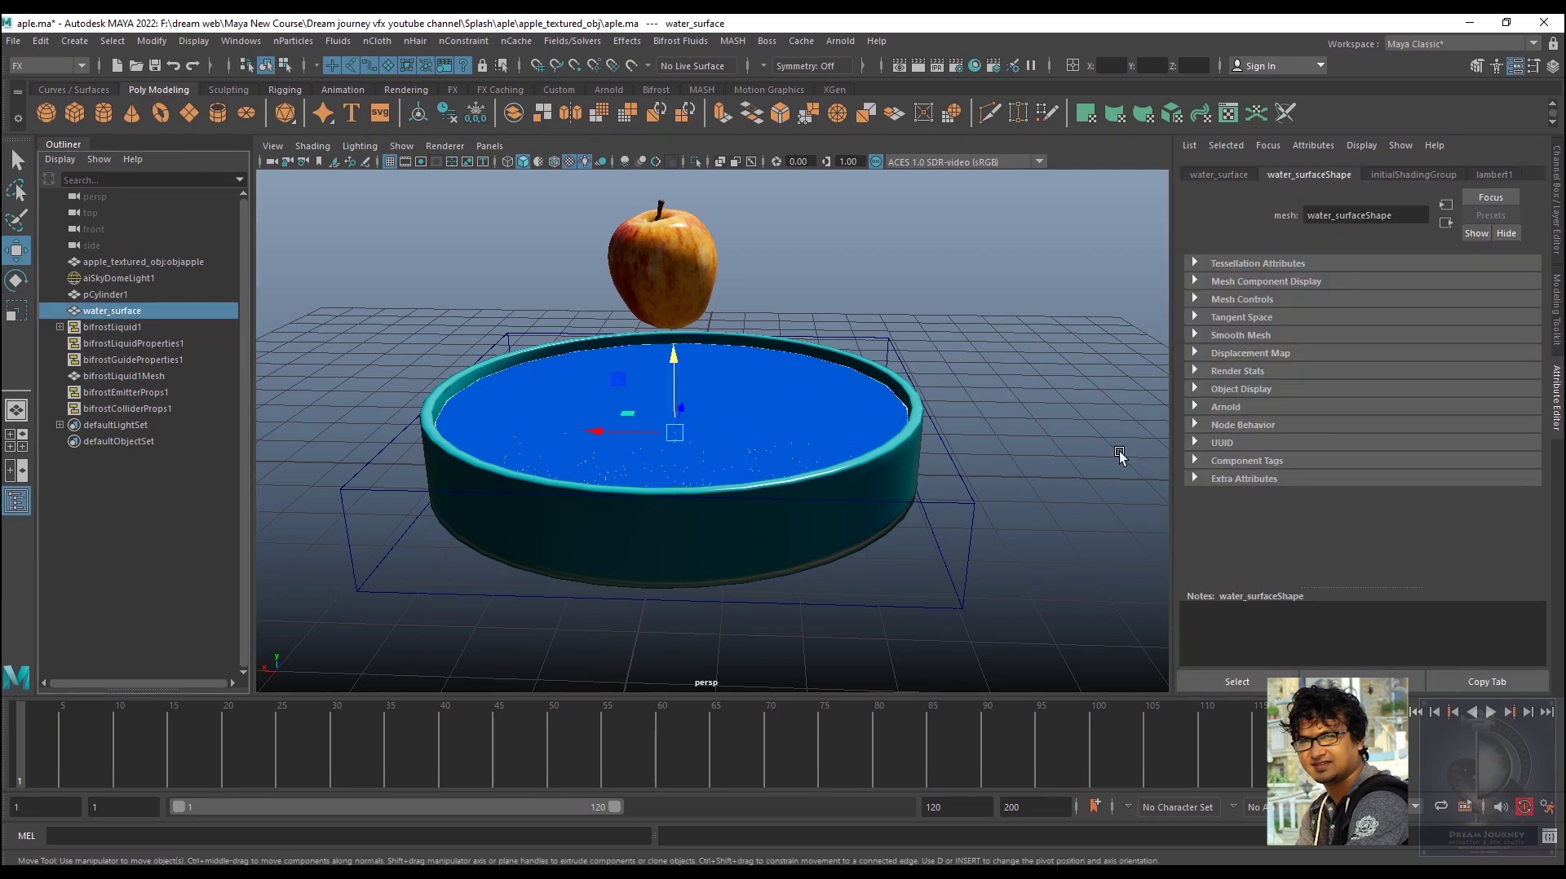
pyautogui.click(1557, 167)
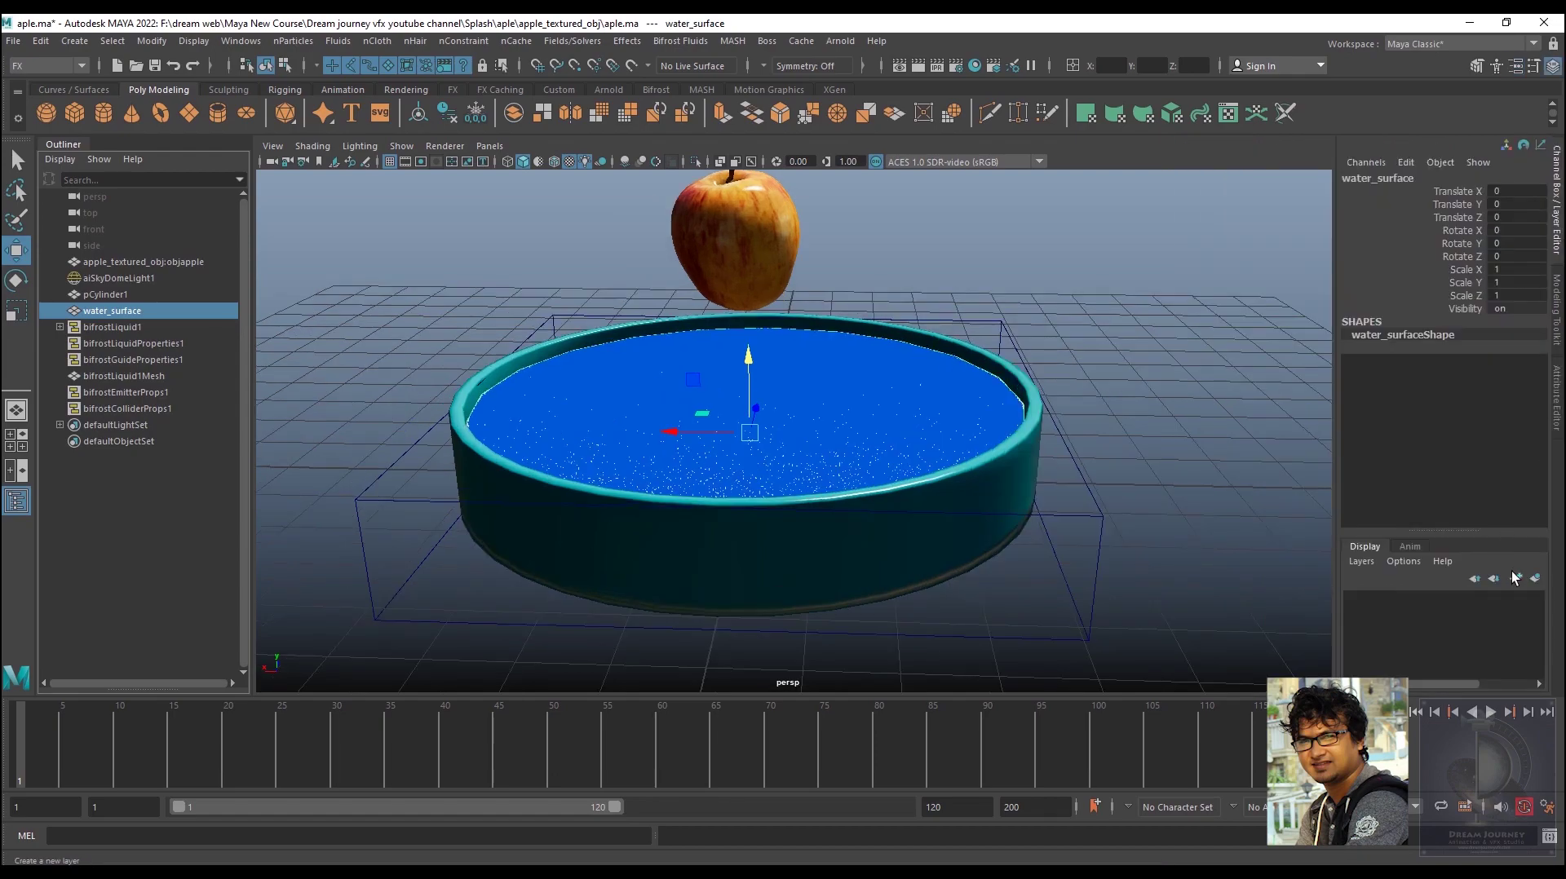
pyautogui.click(1536, 579)
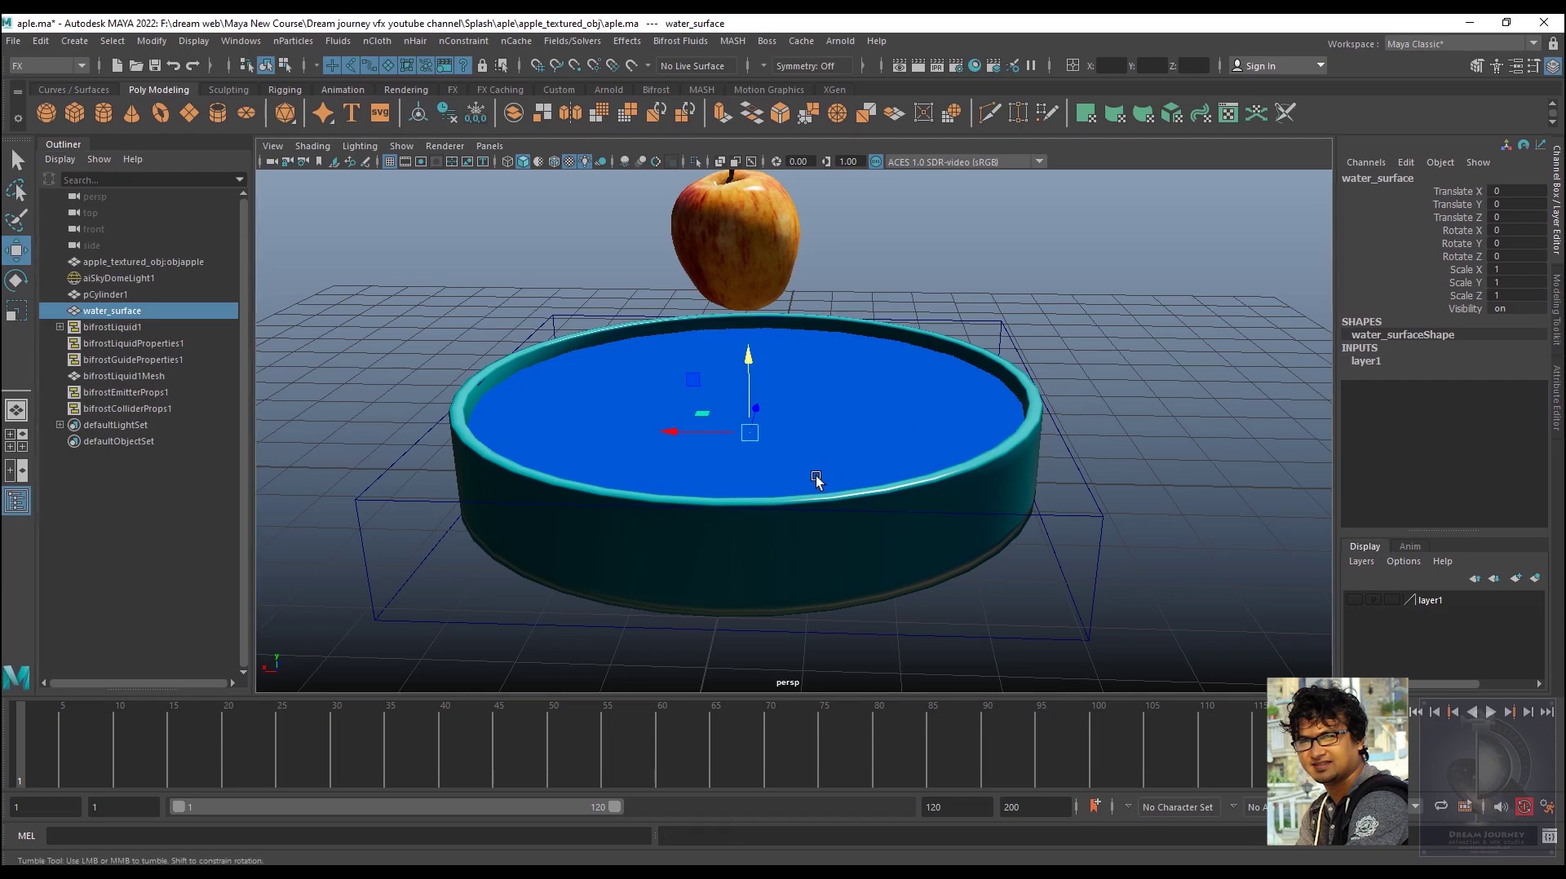
pyautogui.keyDown('alt'); pyautogui.moveTo(816, 477); pyautogui.dragTo(894, 479); pyautogui.keyUp('alt')
pyautogui.keyDown('alt'); pyautogui.moveTo(895, 478); pyautogui.dragTo(853, 458, button='right'); pyautogui.keyUp('alt')
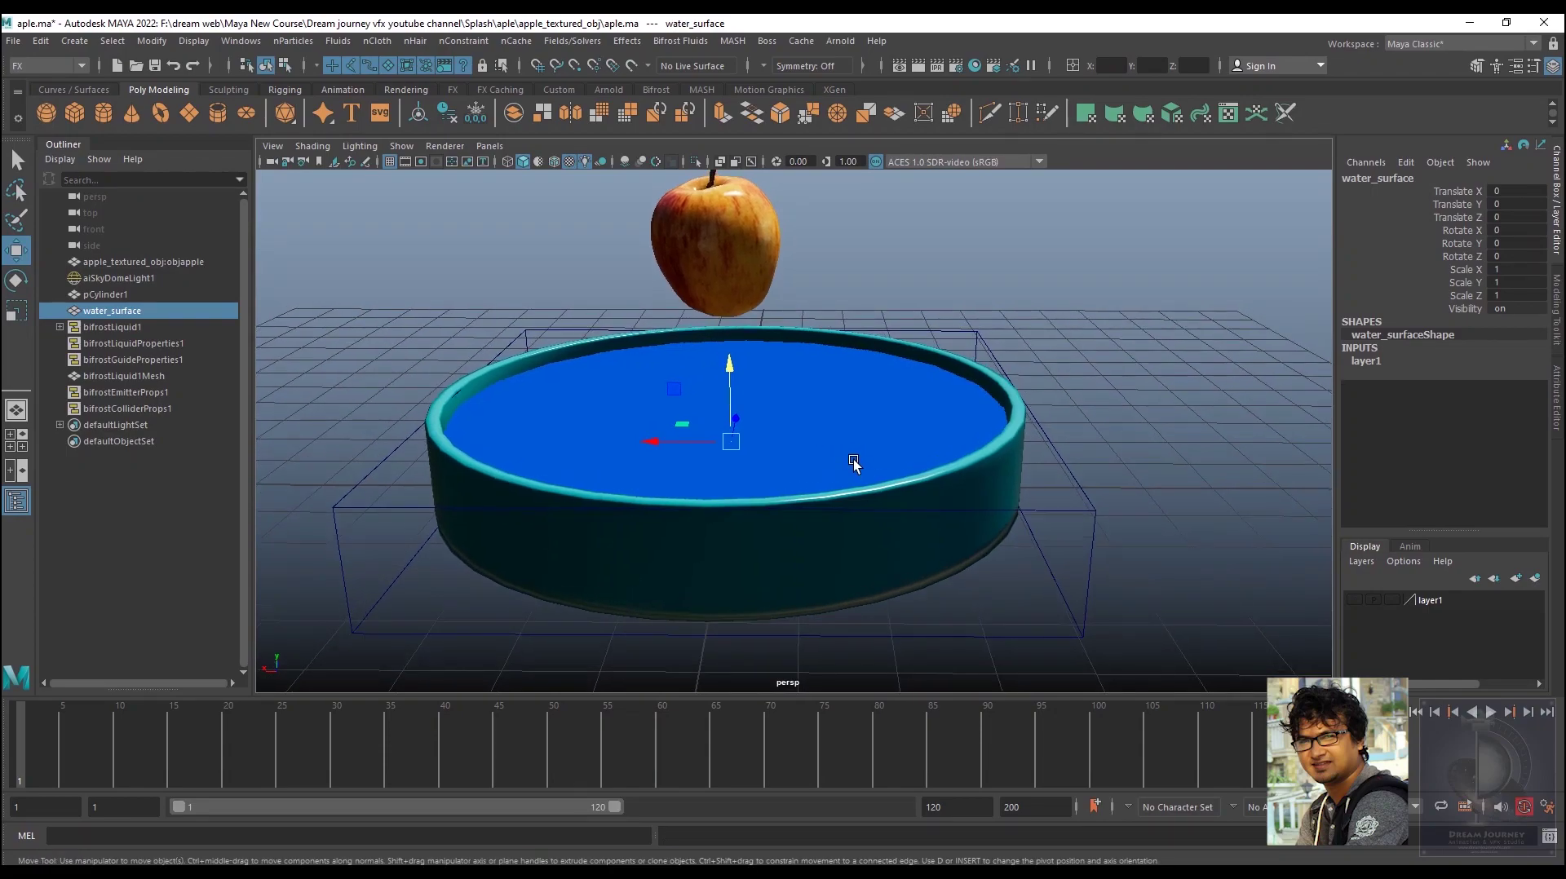
# Select the apple and reframe the view over the tub and apple
pyautogui.click(1048, 248)
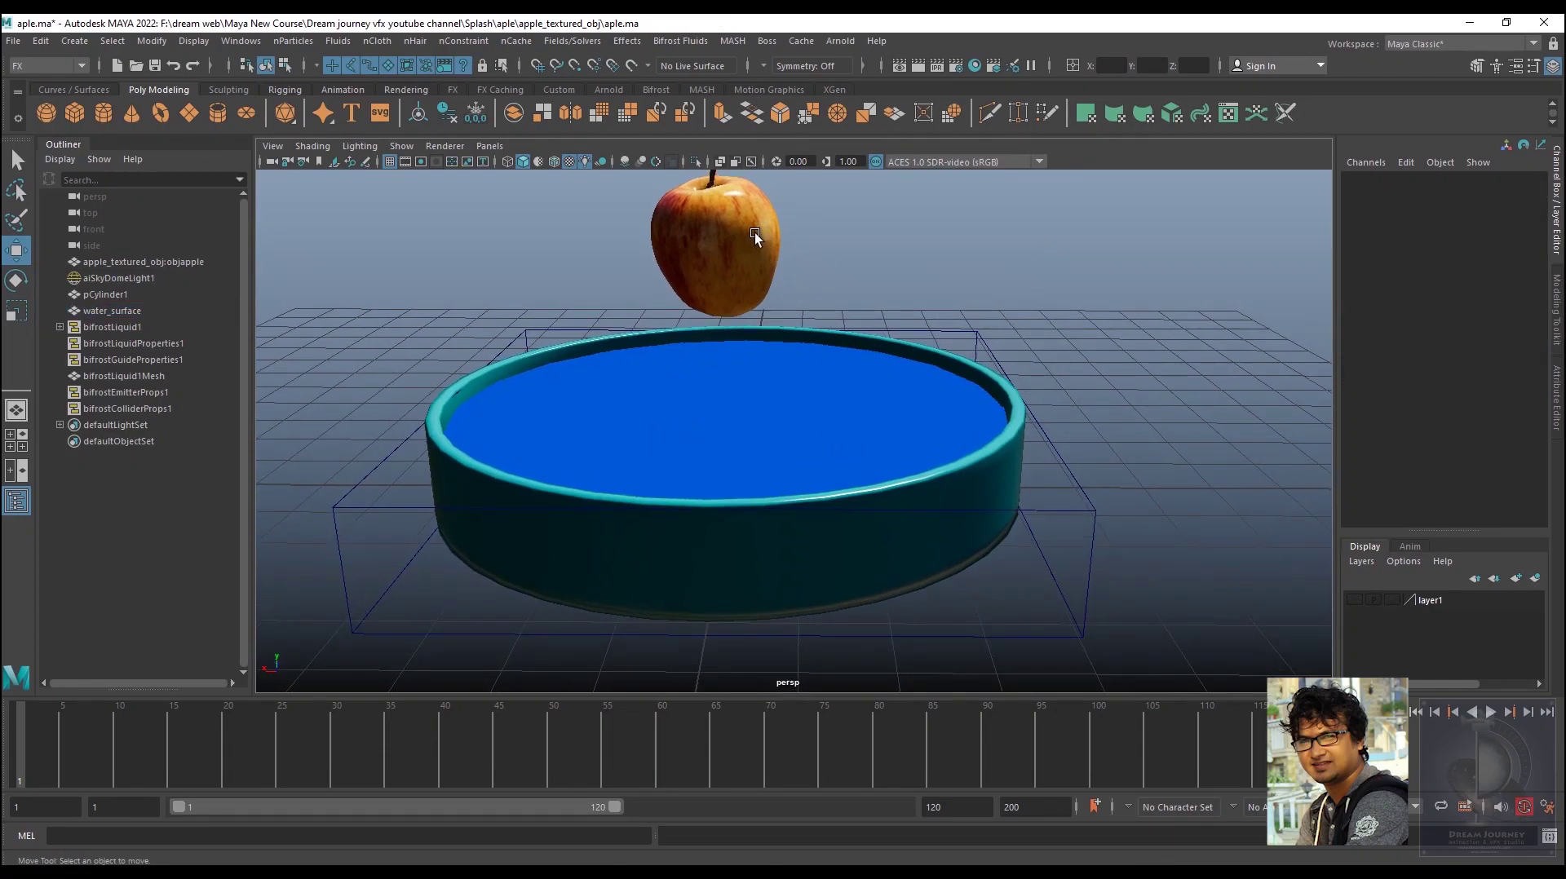
pyautogui.click(731, 208)
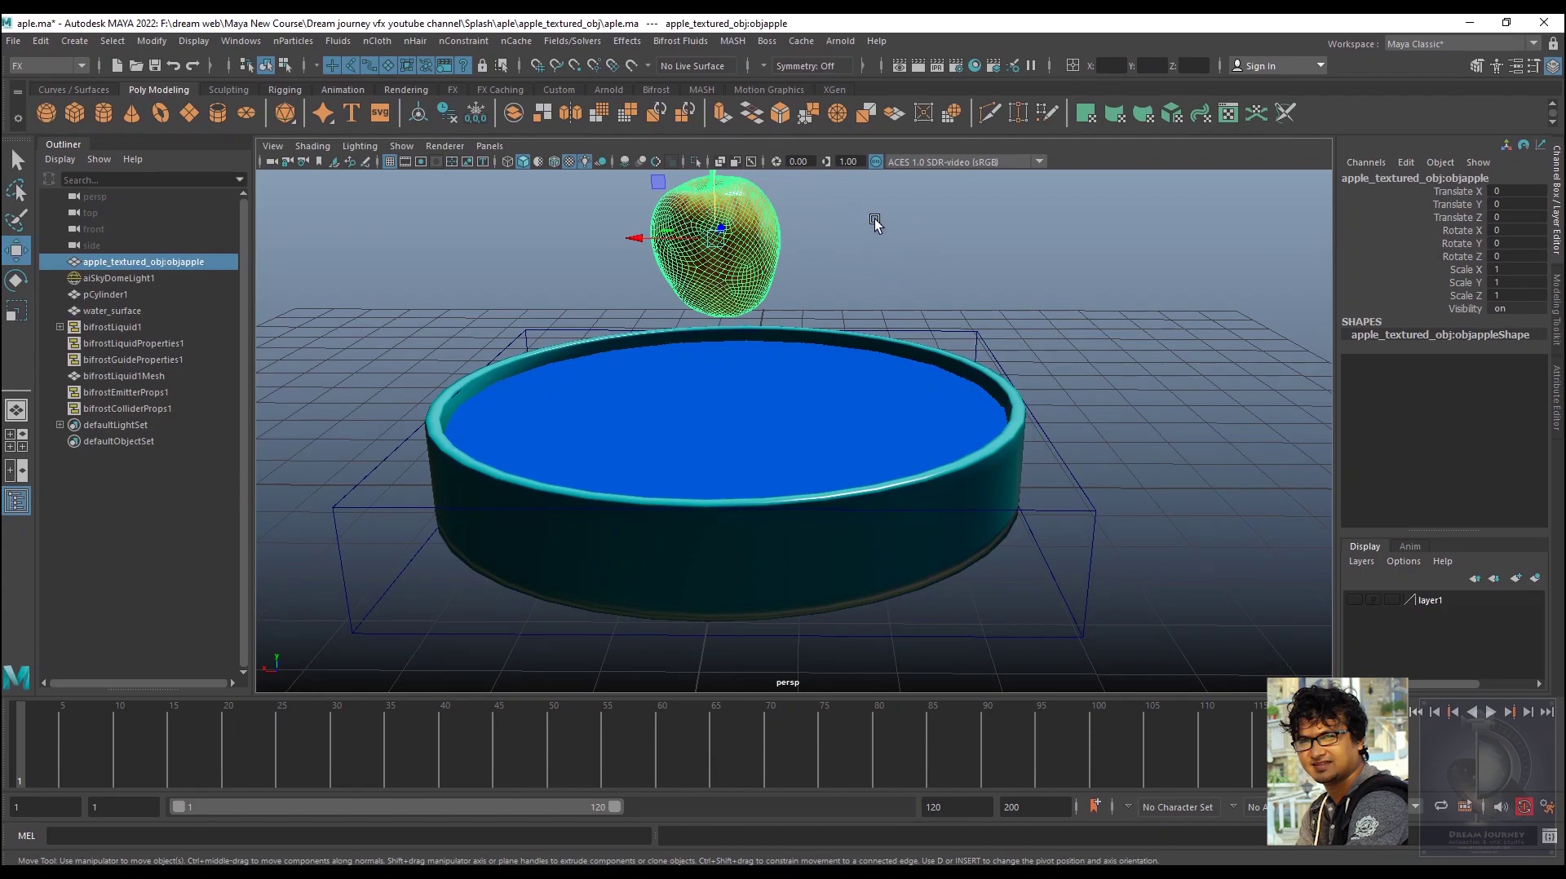
pyautogui.scroll(-1, 852, 273)
pyautogui.scroll(-1, 851, 272)
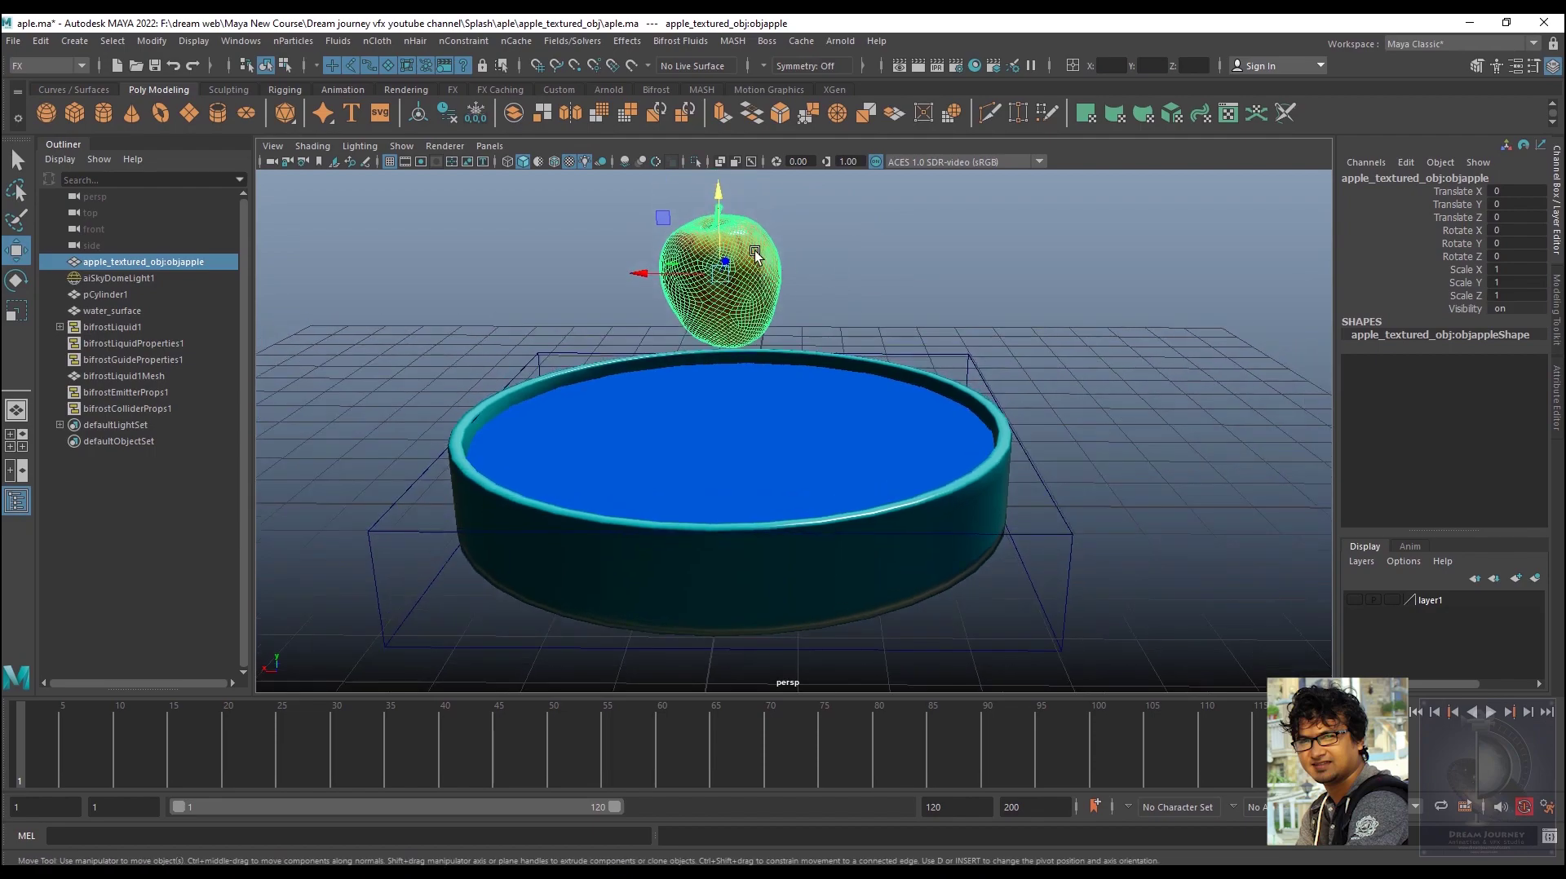
pyautogui.keyDown('alt'); pyautogui.moveTo(851, 273); pyautogui.dragTo(765, 274); pyautogui.keyUp('alt')
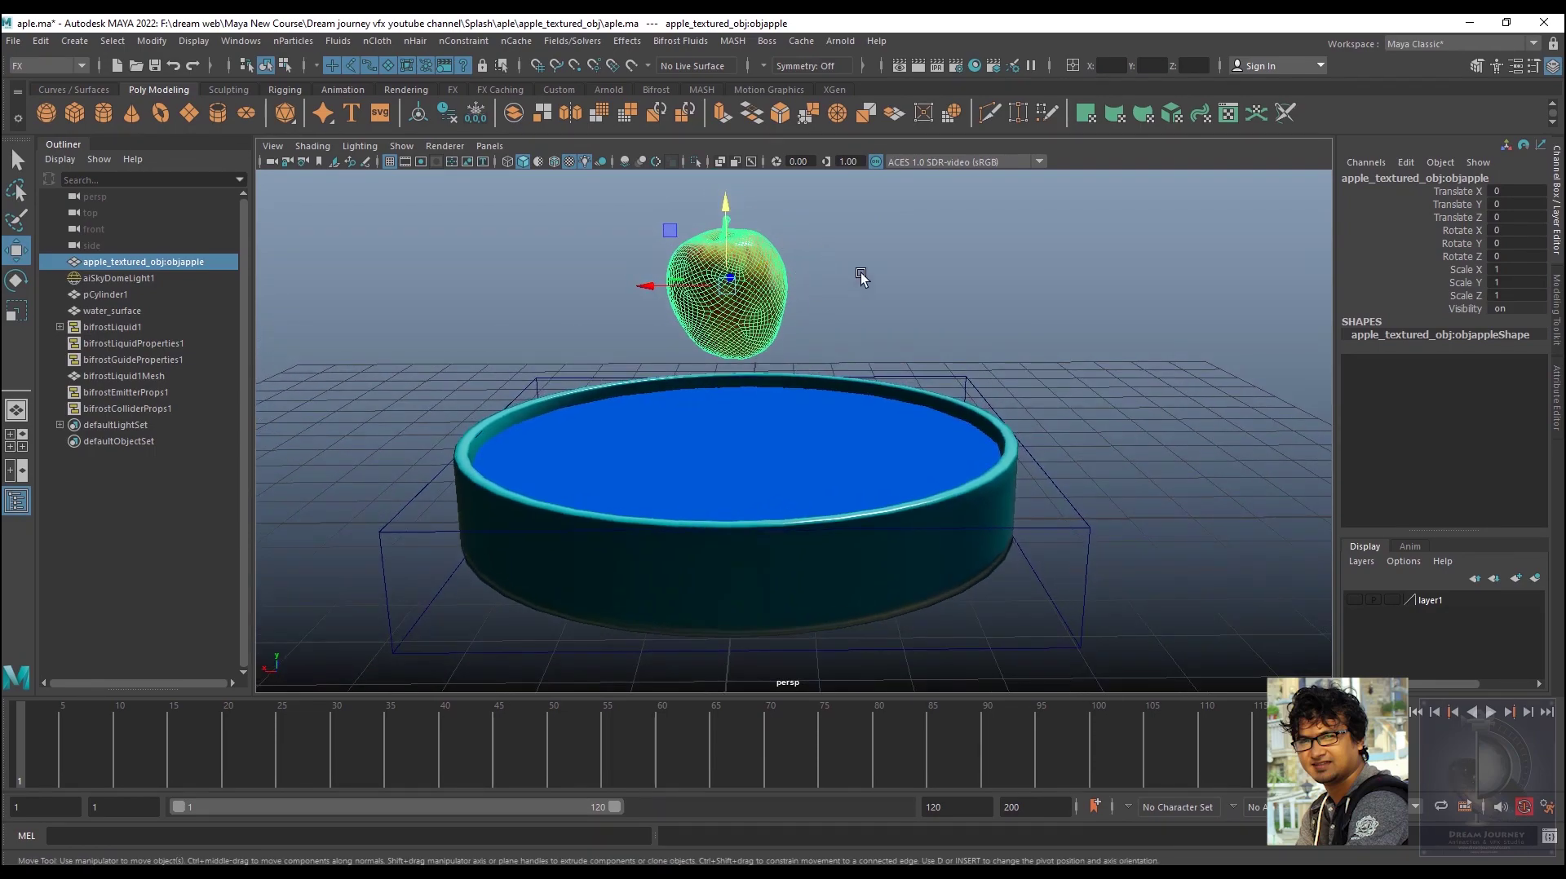
pyautogui.keyDown('alt'); pyautogui.moveTo(880, 324); pyautogui.dragTo(913, 365, button='middle'); pyautogui.keyUp('alt')
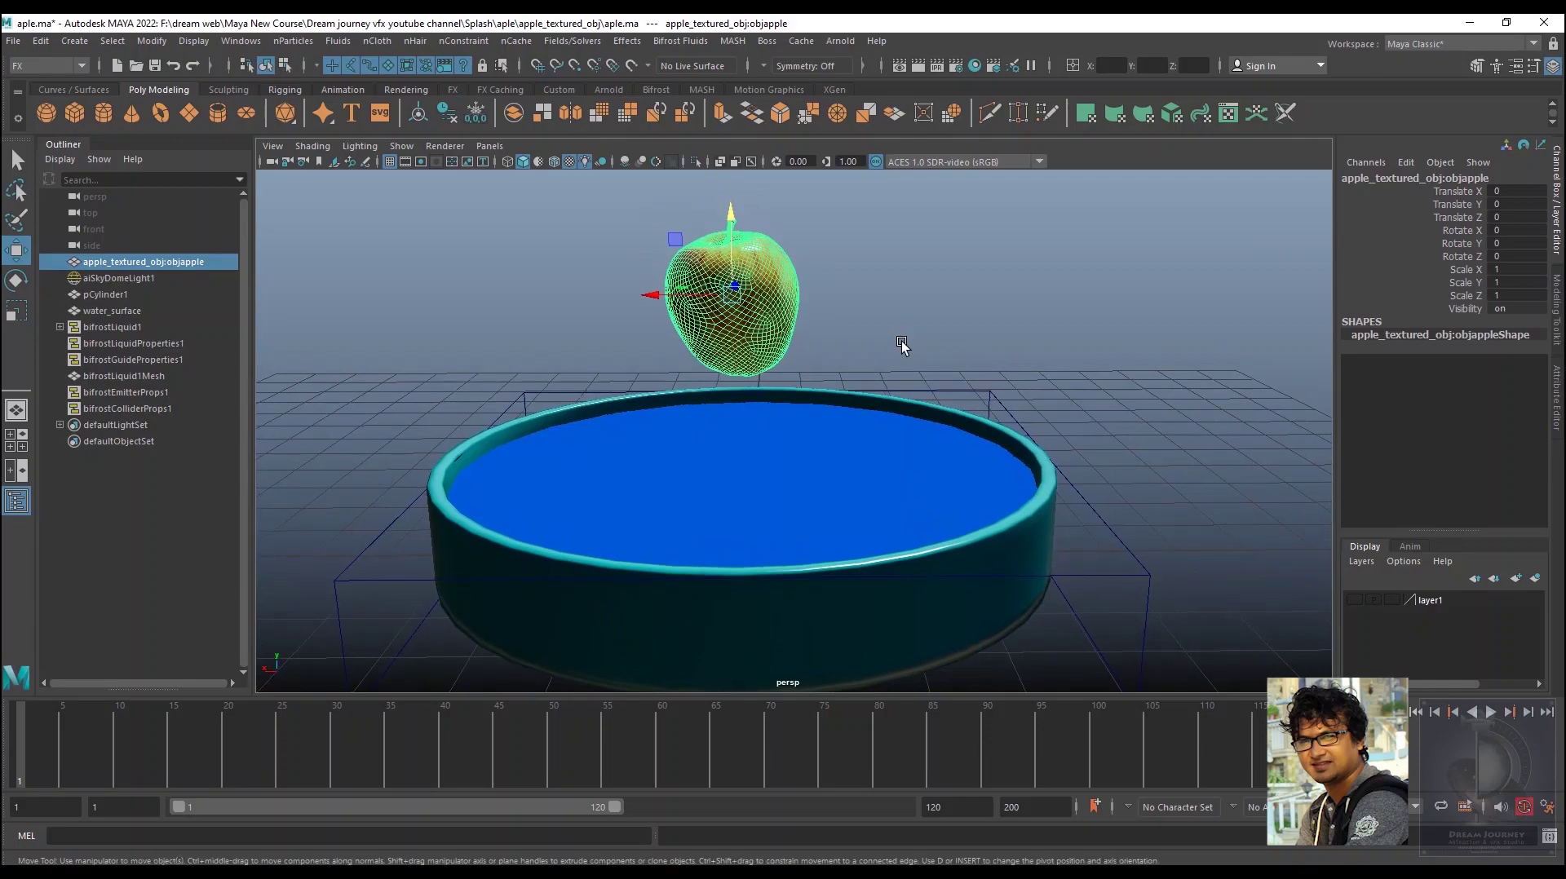
pyautogui.click(683, 42)
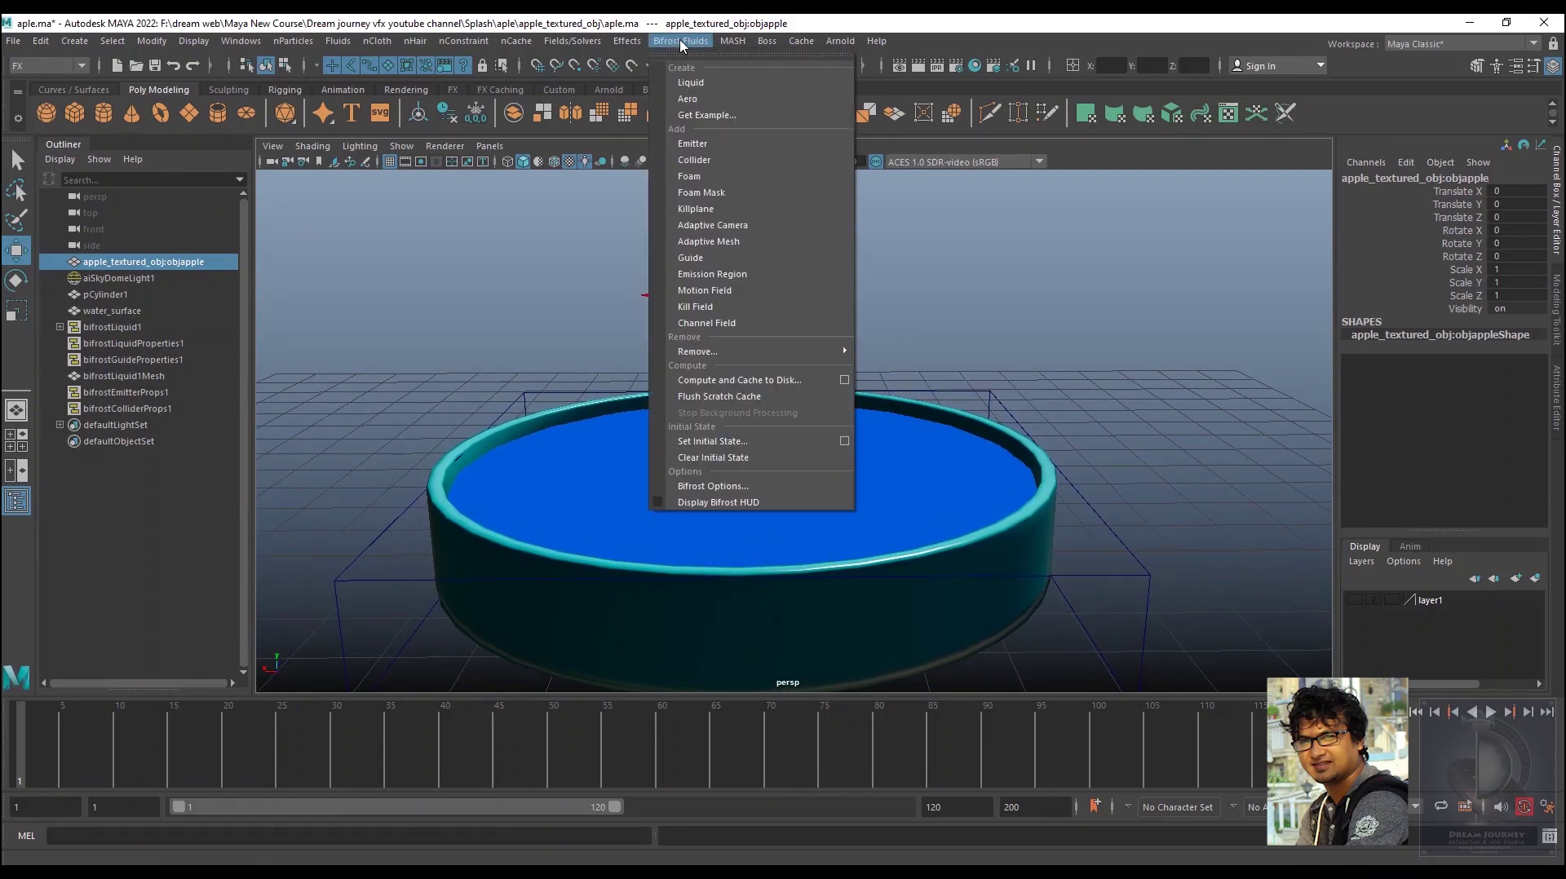
pyautogui.click(682, 43)
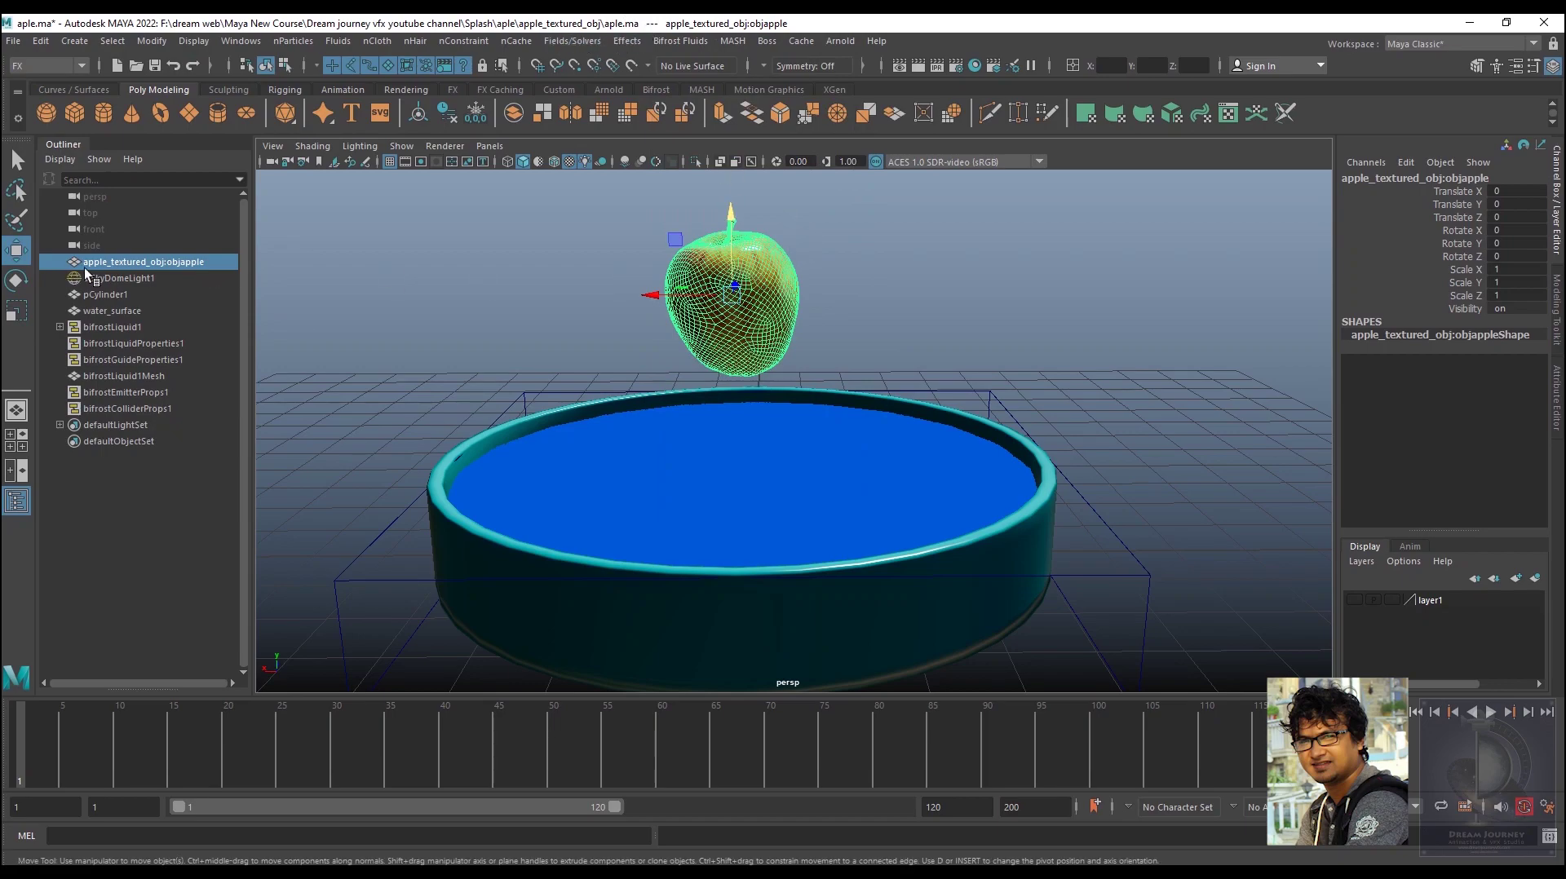
# Rename apple_textured_obj:objapple to apple in the Outliner and reselect it
pyautogui.doubleClick(114, 262)
pyautogui.write('apple')
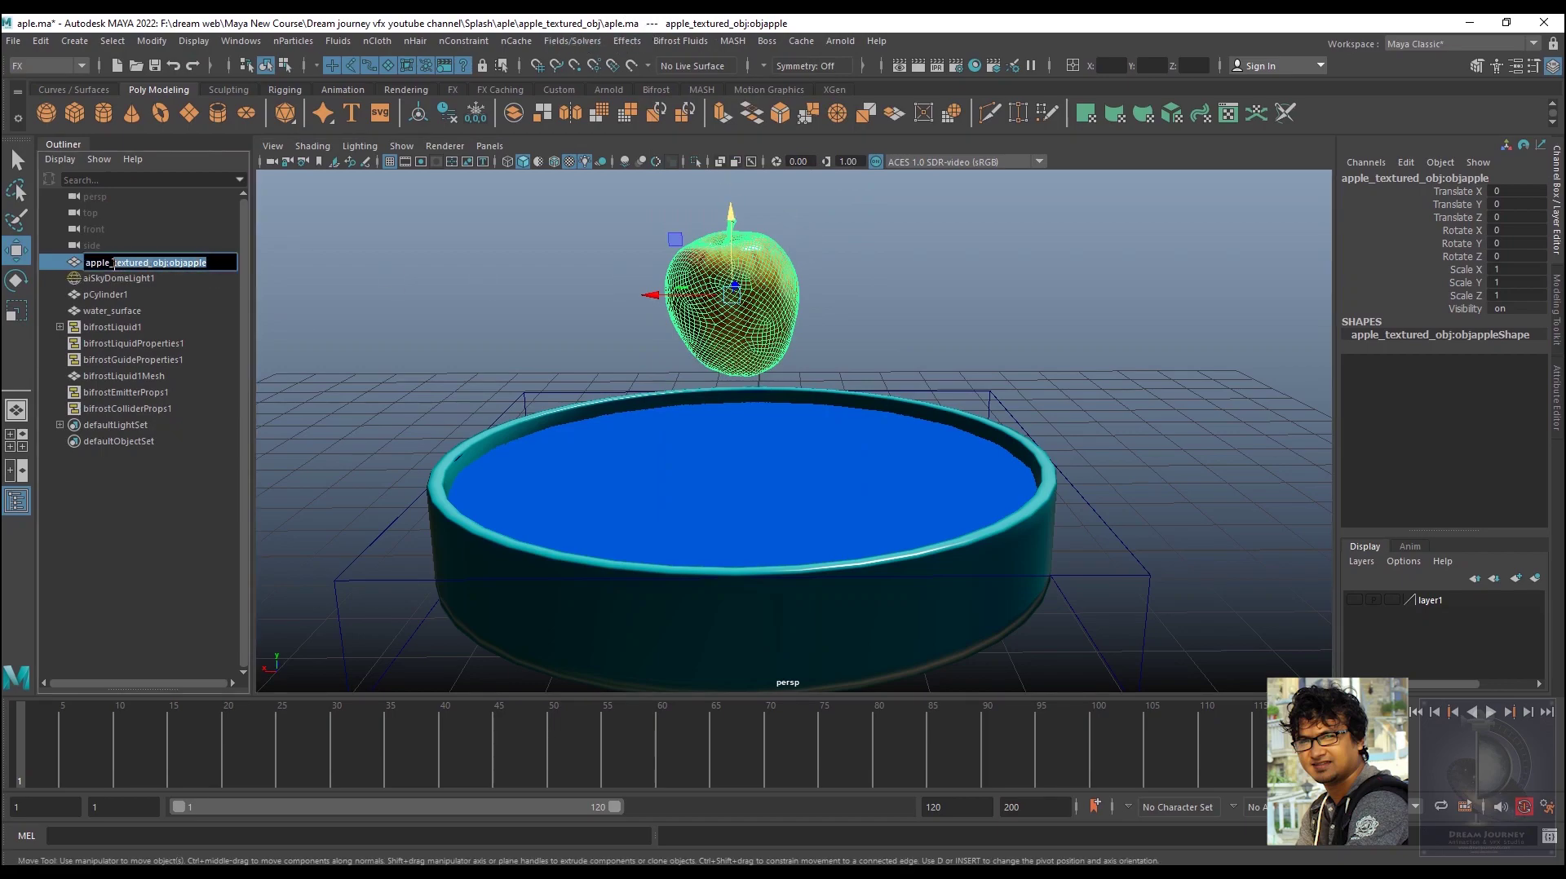
pyautogui.press('Return')
pyautogui.click(355, 266)
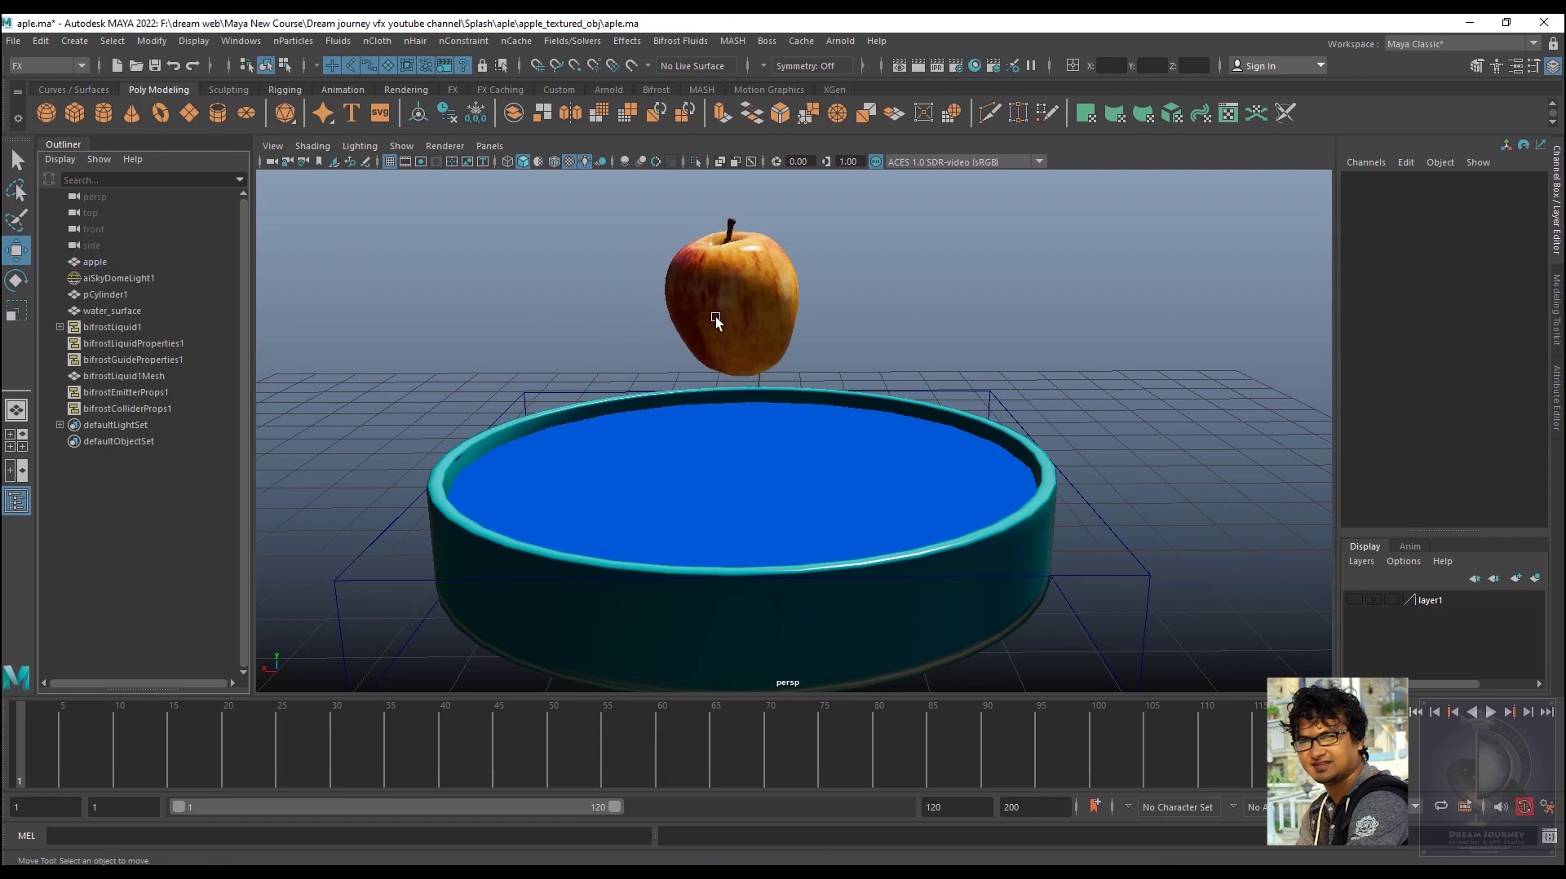
pyautogui.click(715, 322)
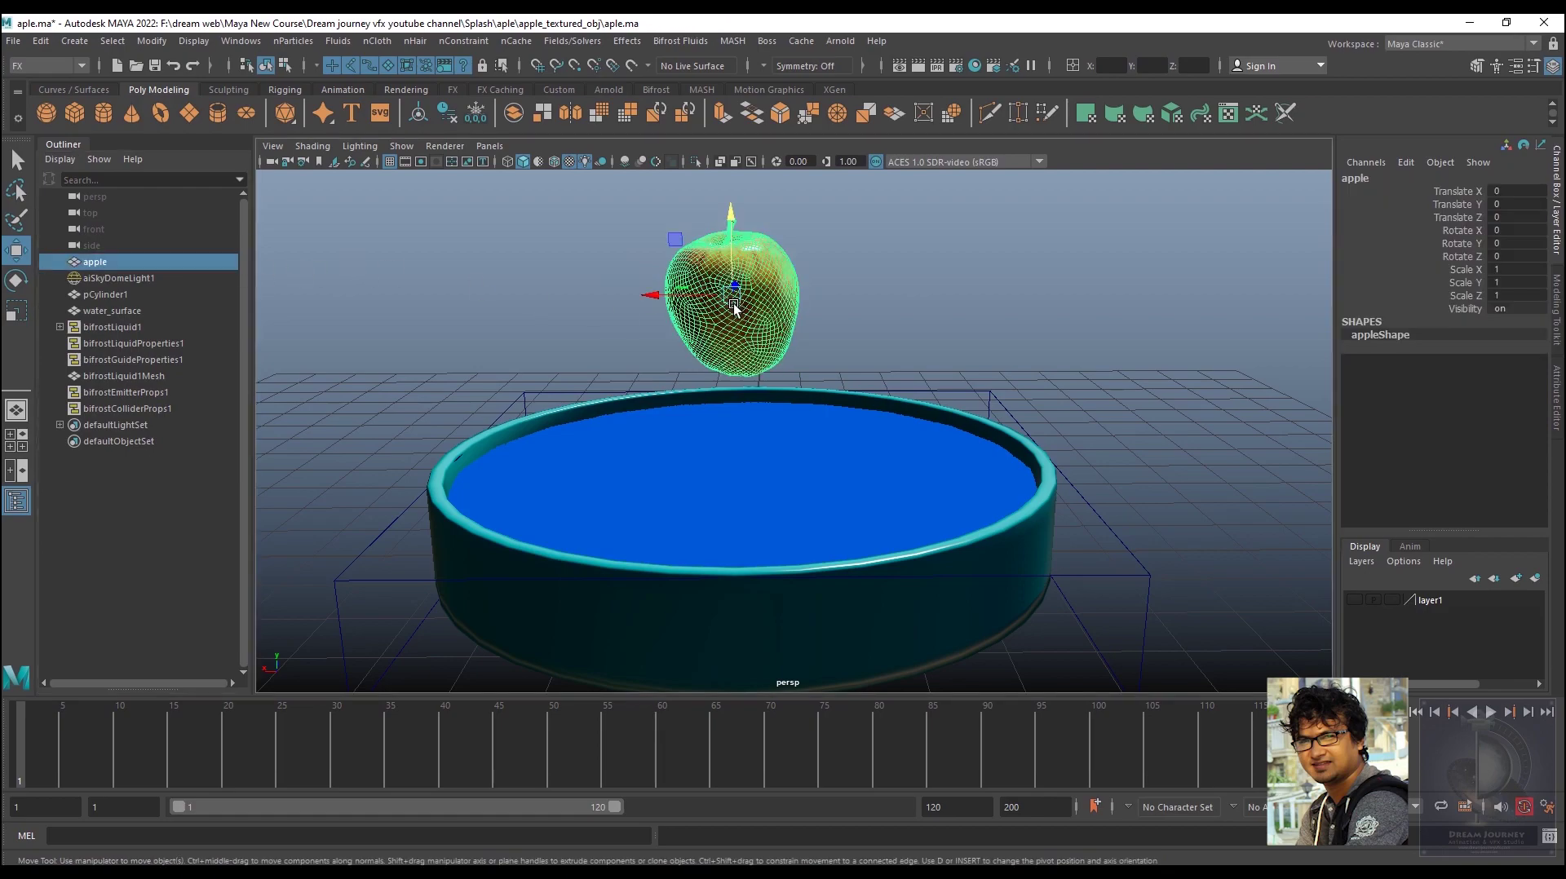
# Add a gravity field to the apple and raise gravityField1's Magnitude from 9.8 to 14
pyautogui.click(584, 41)
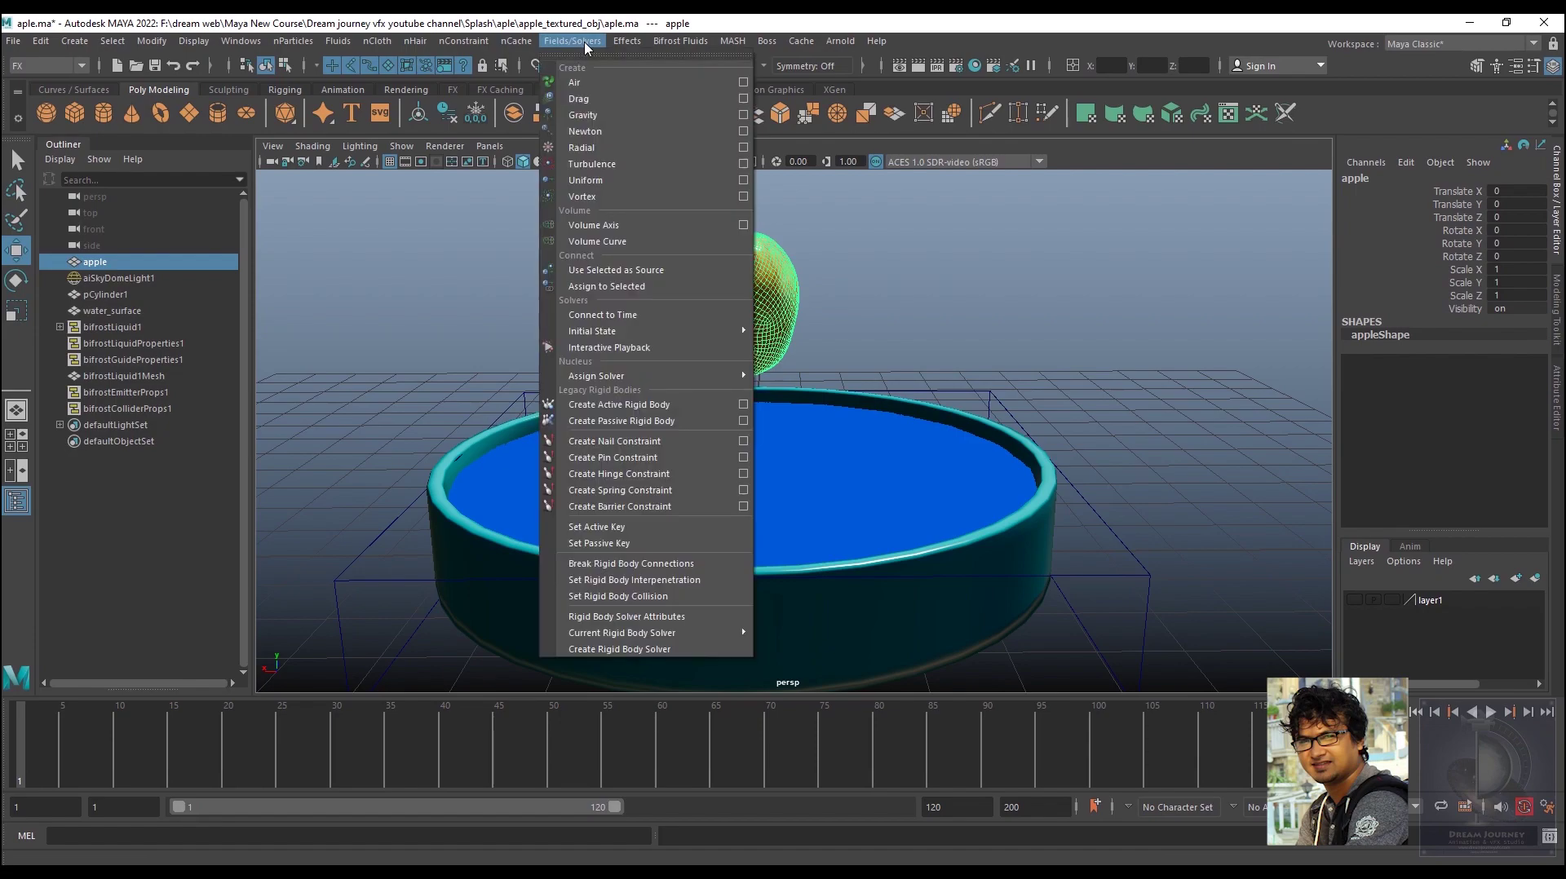
pyautogui.click(599, 118)
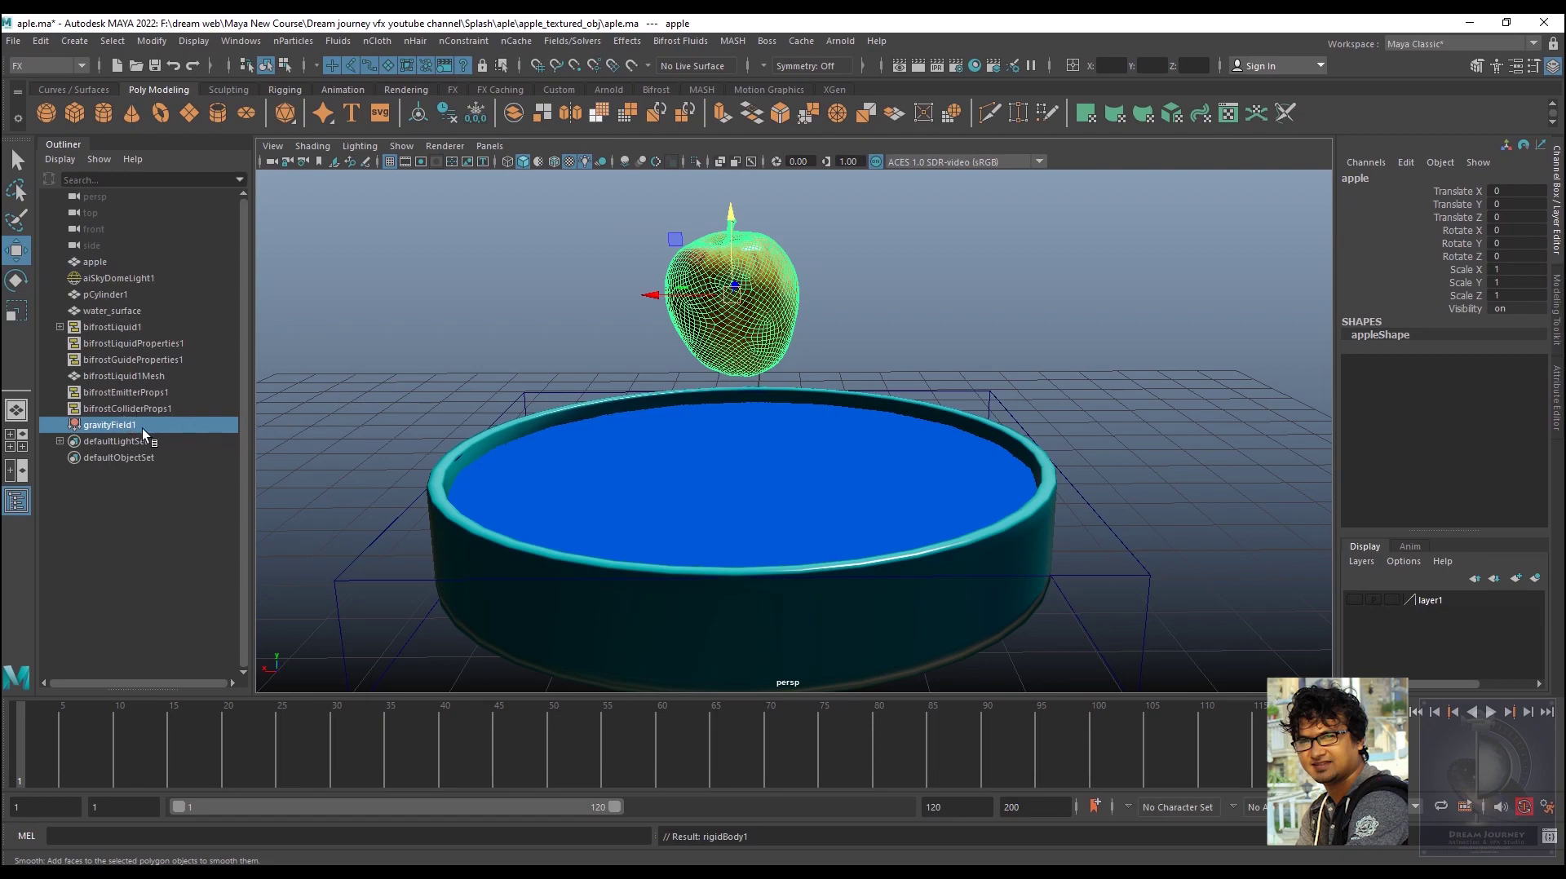
pyautogui.keyDown('ctrl'); pyautogui.click(119, 414); pyautogui.keyUp('ctrl')
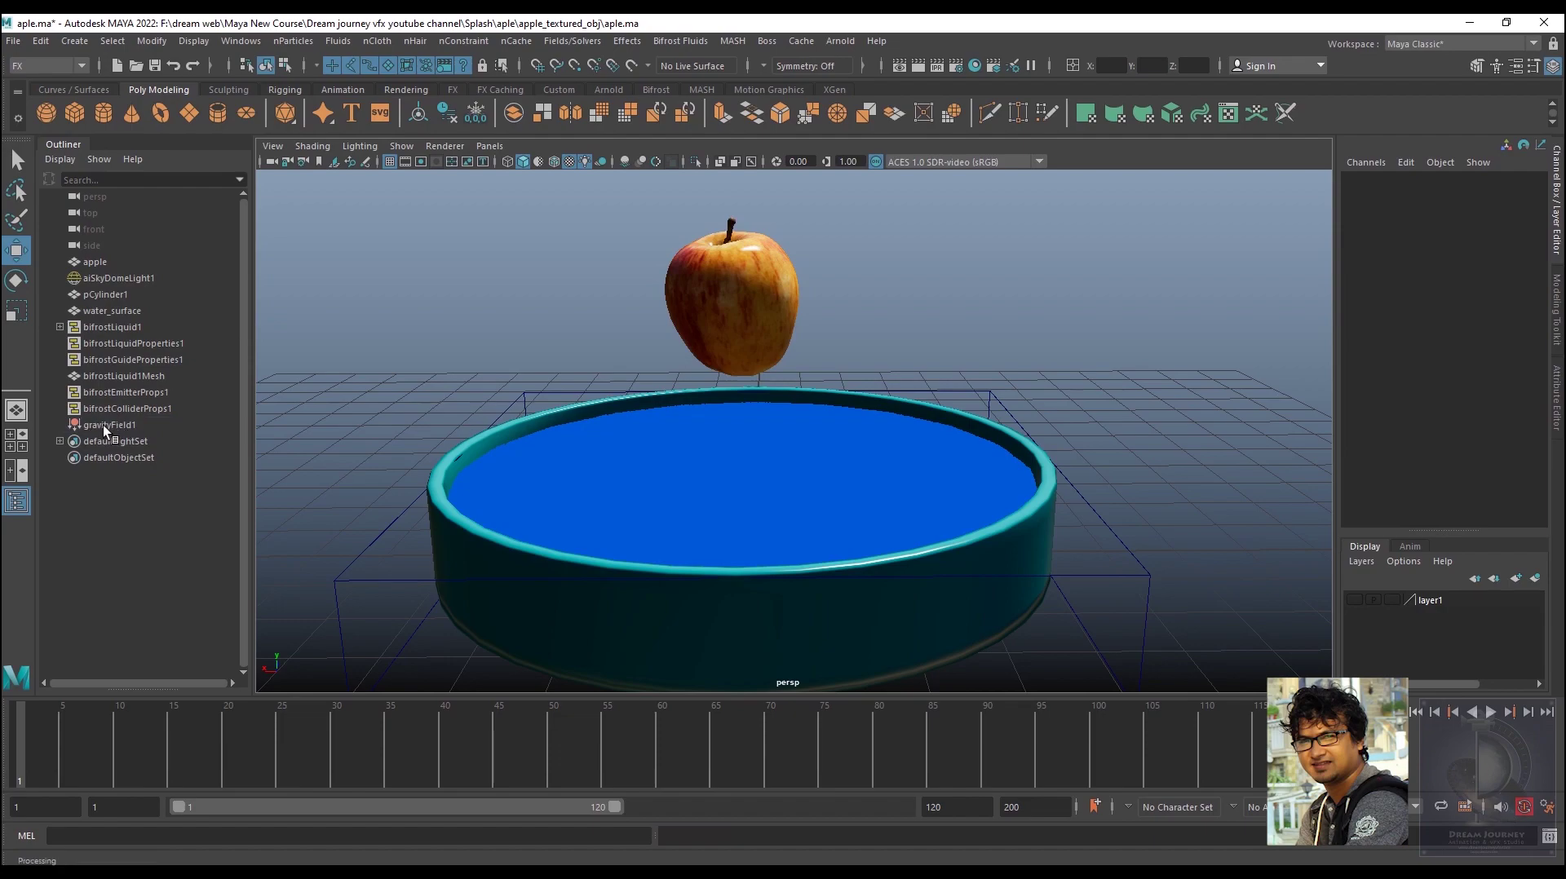
pyautogui.click(104, 424)
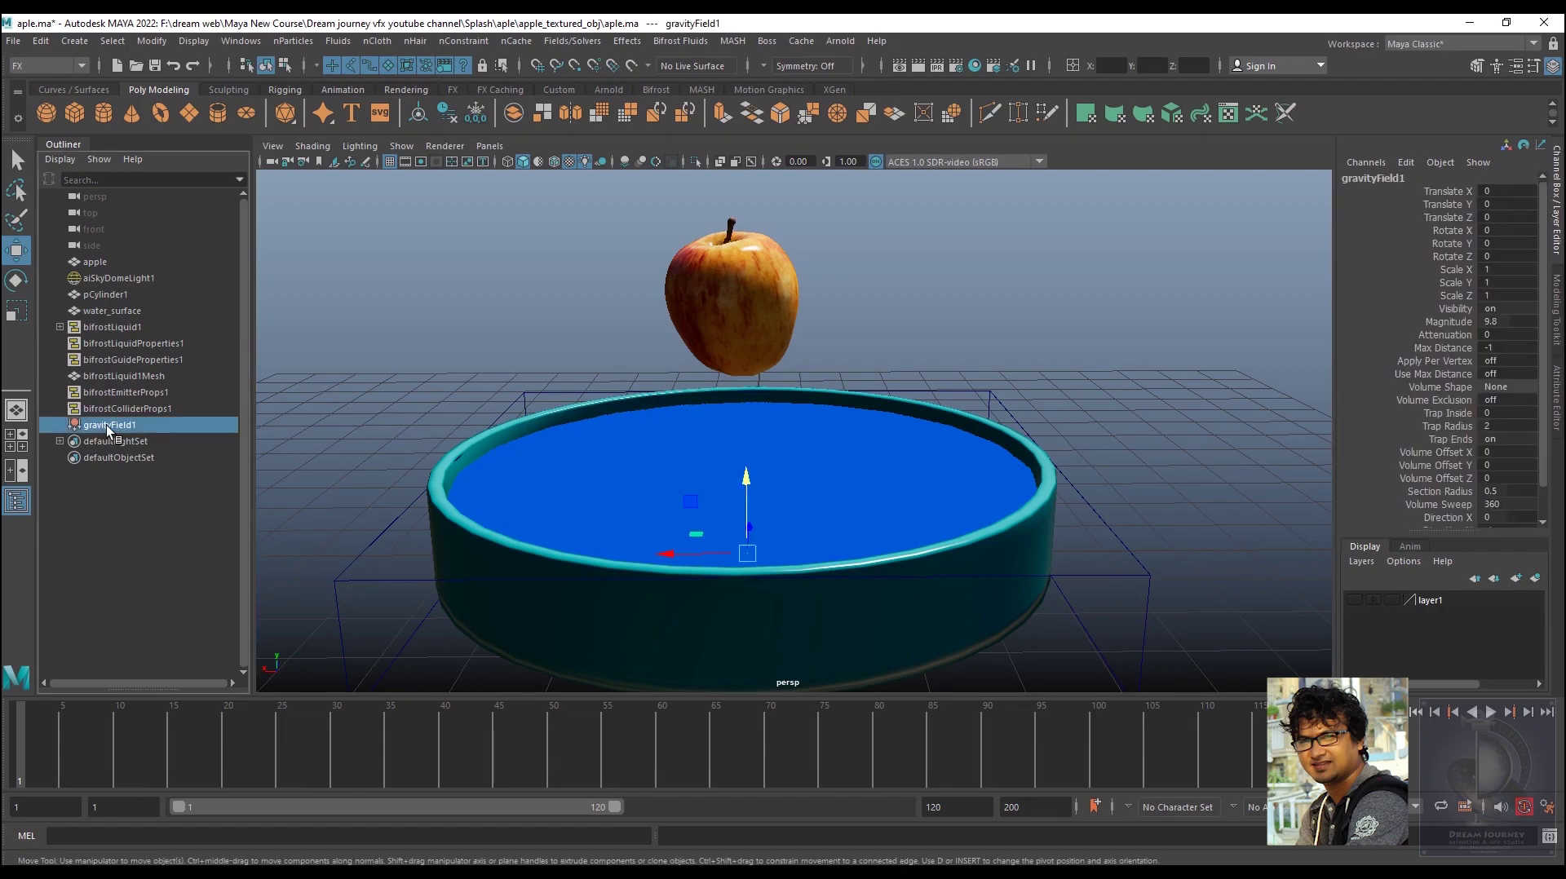
pyautogui.doubleClick(1510, 324)
pyautogui.write('14')
pyautogui.press('Return')
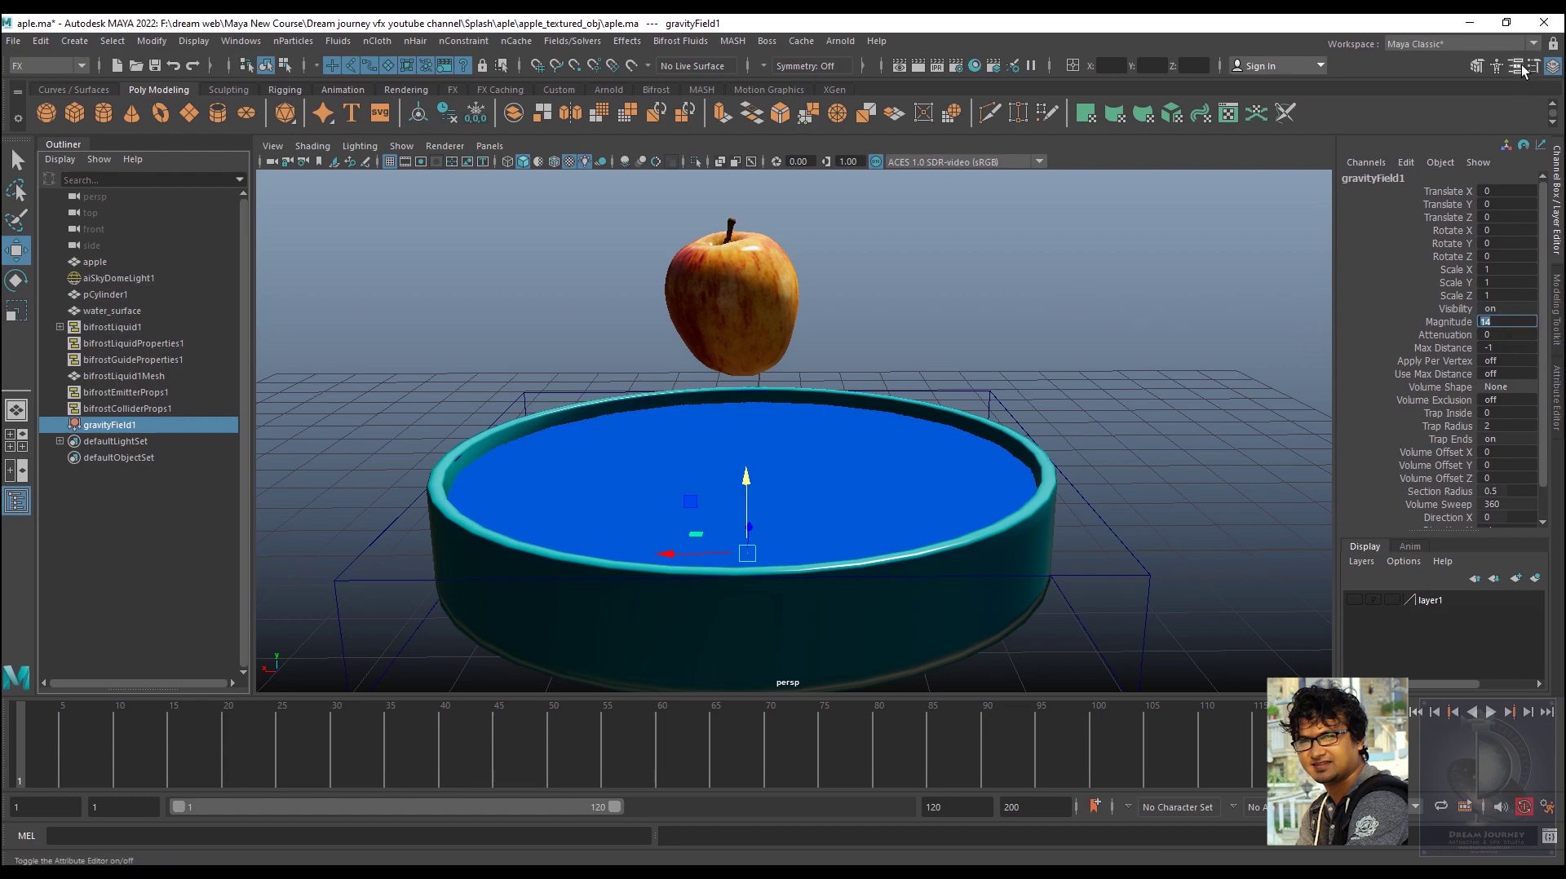
pyautogui.click(1191, 261)
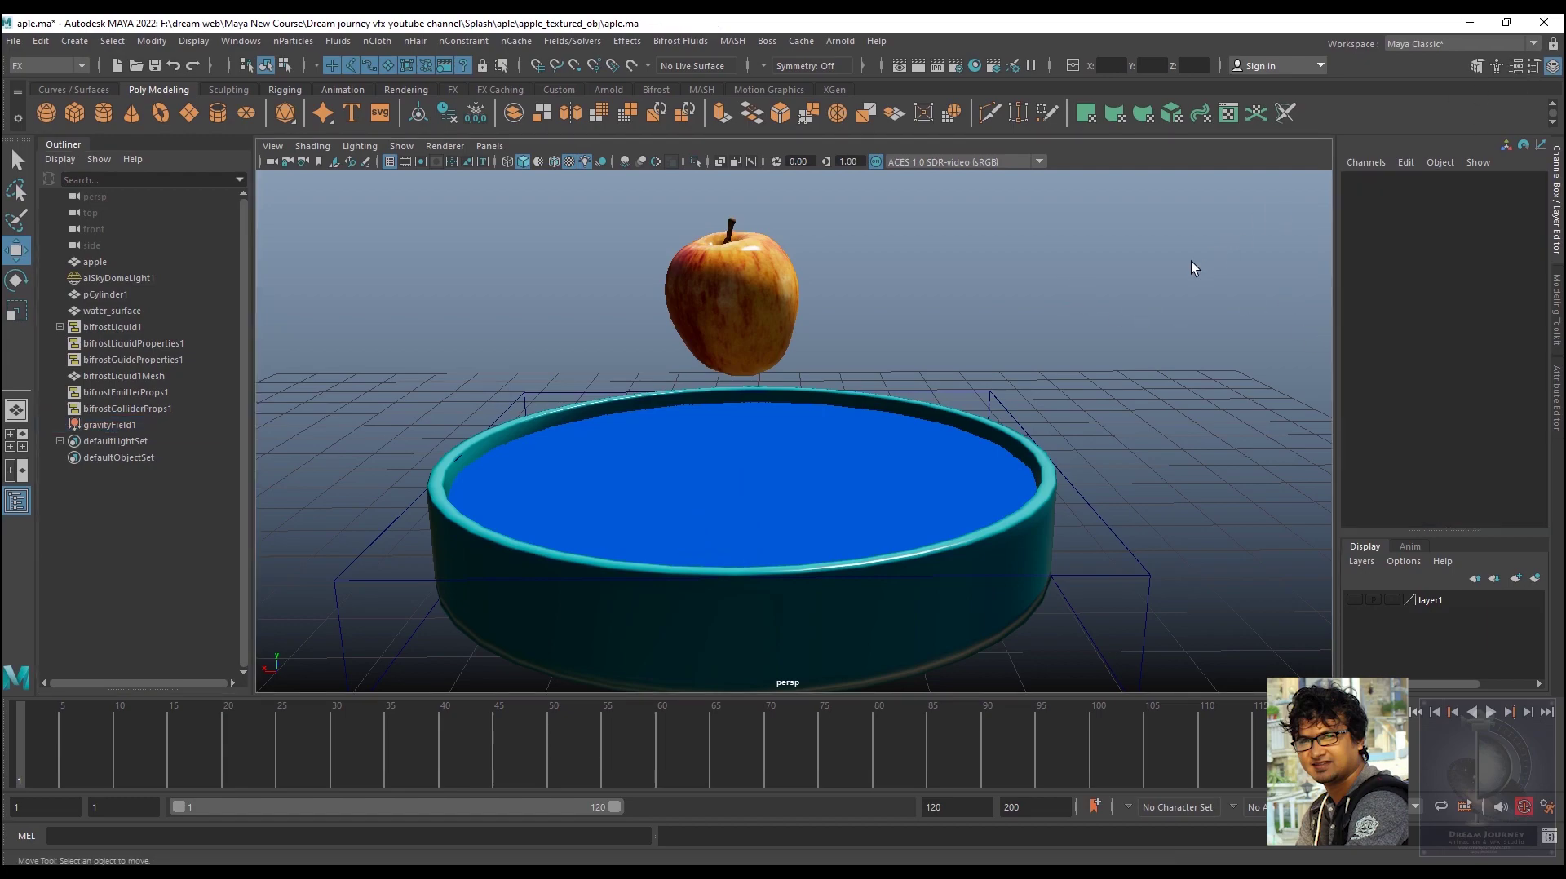
pyautogui.click(1491, 712)
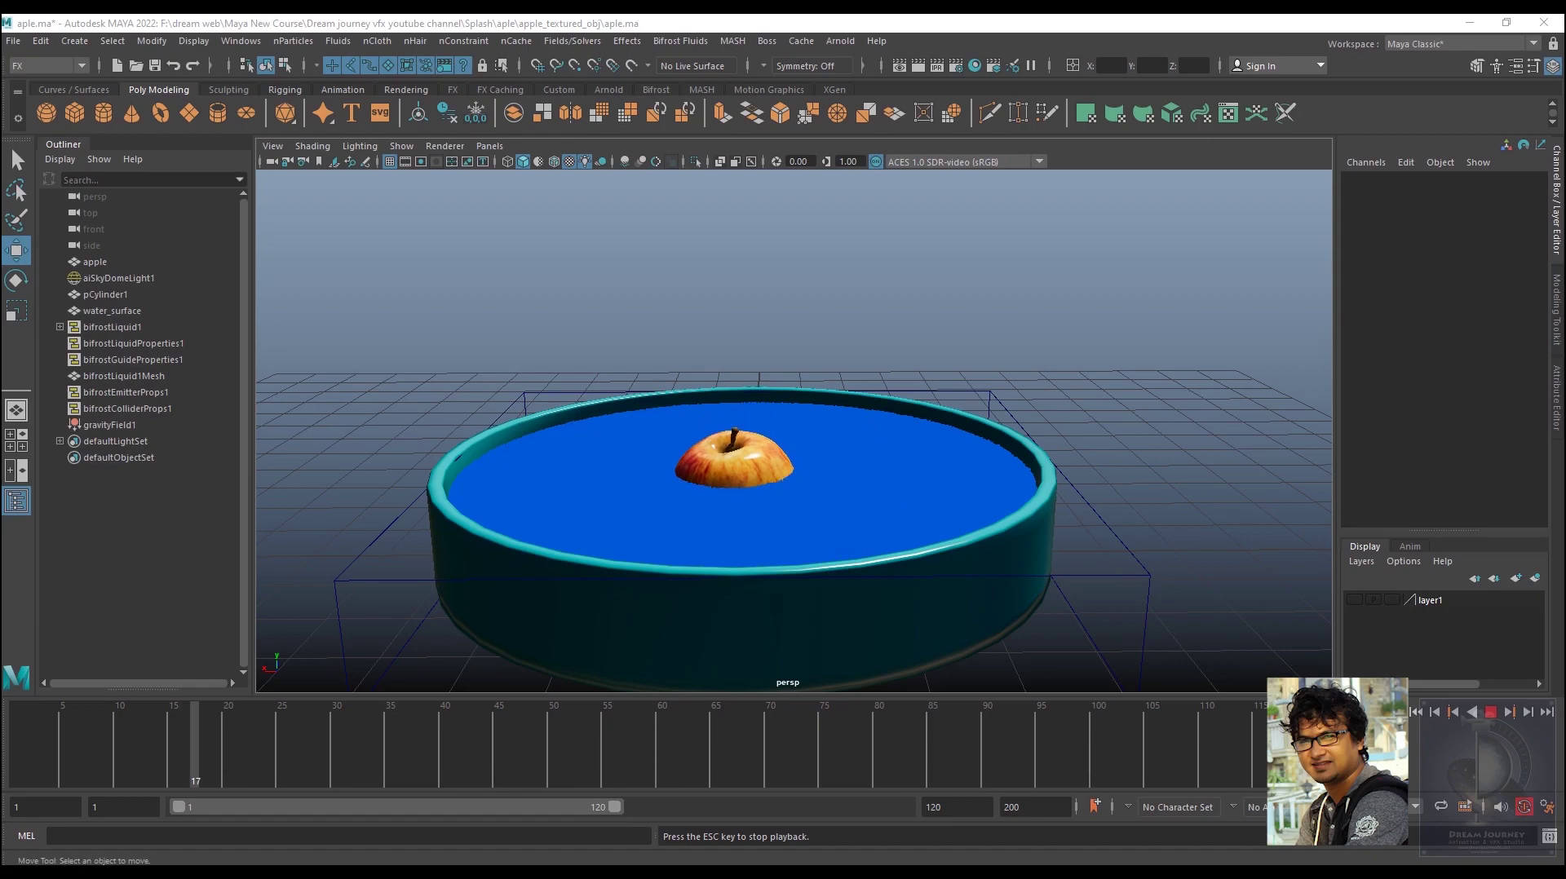
pyautogui.click(1492, 716)
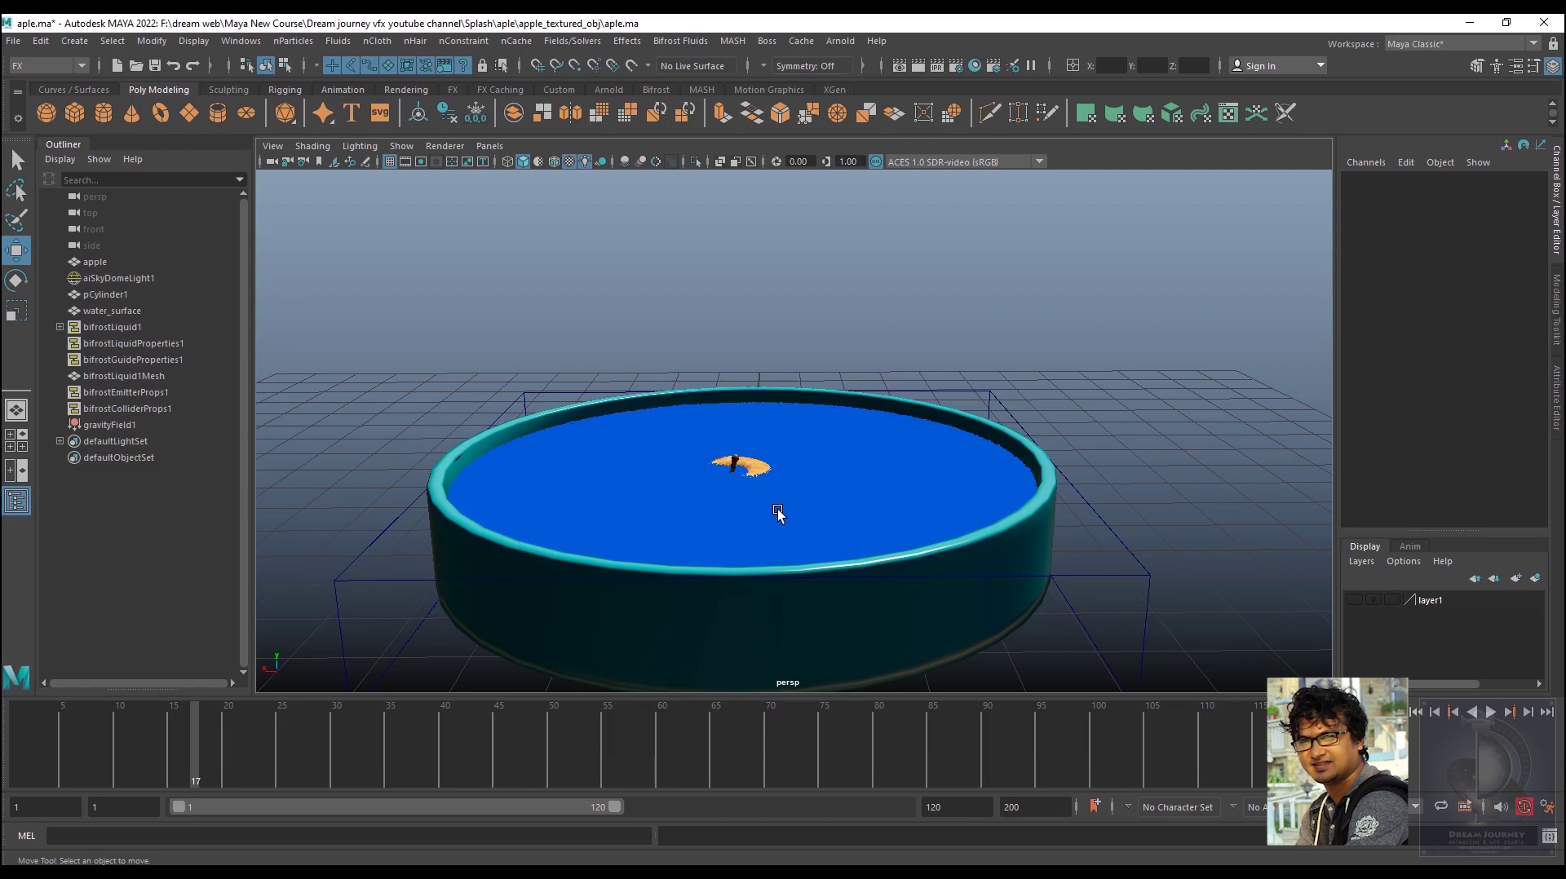
pyautogui.click(1419, 711)
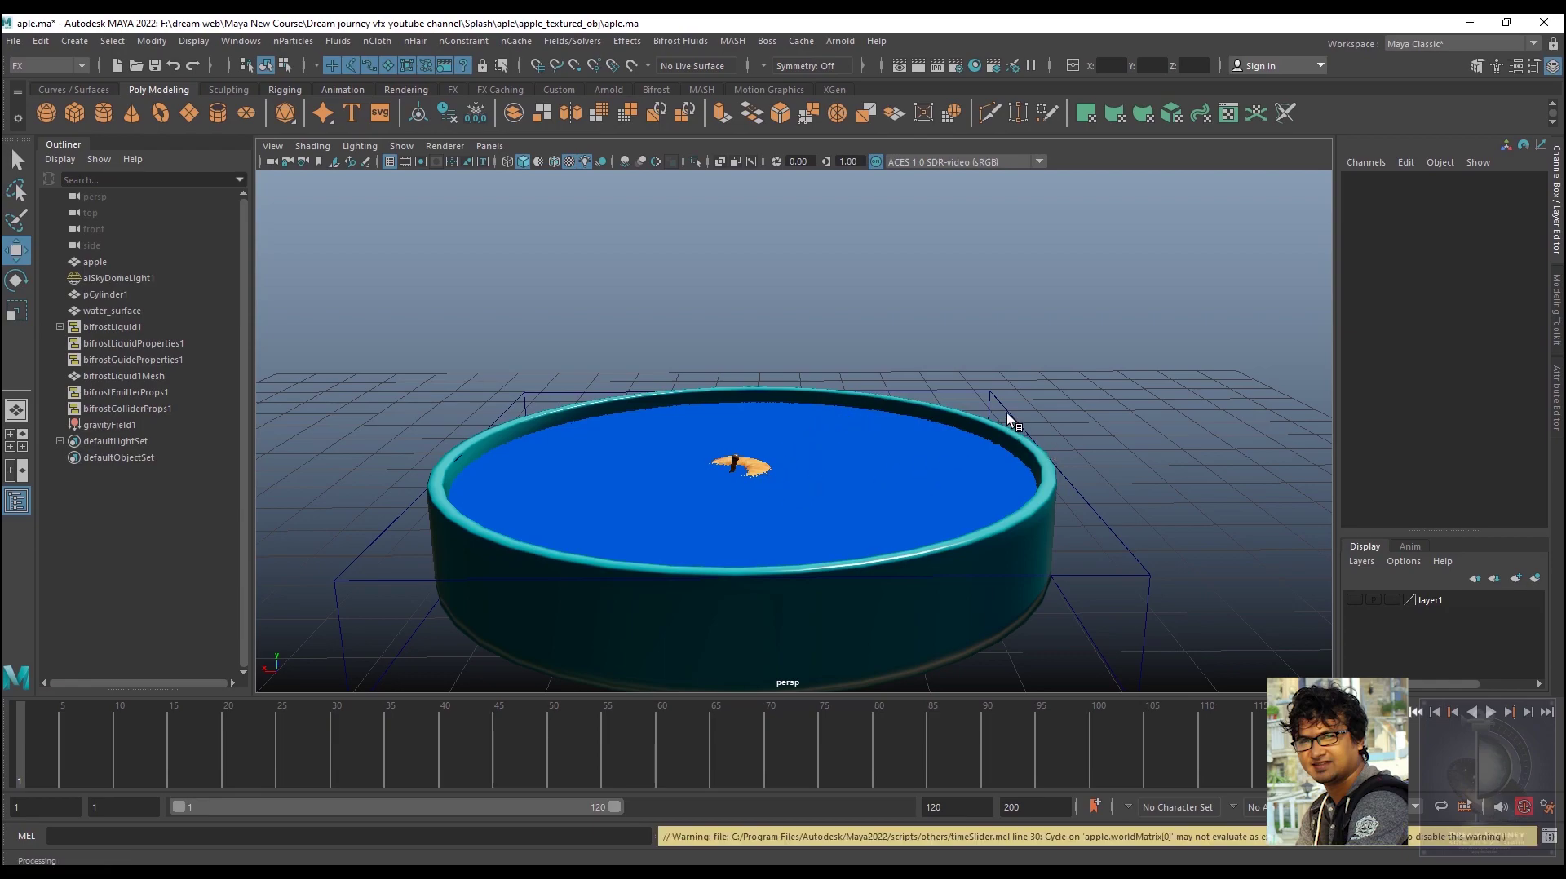
# Make the apple a Bifrost collider for bifrostLiquid1 and save the scene
pyautogui.click(114, 326)
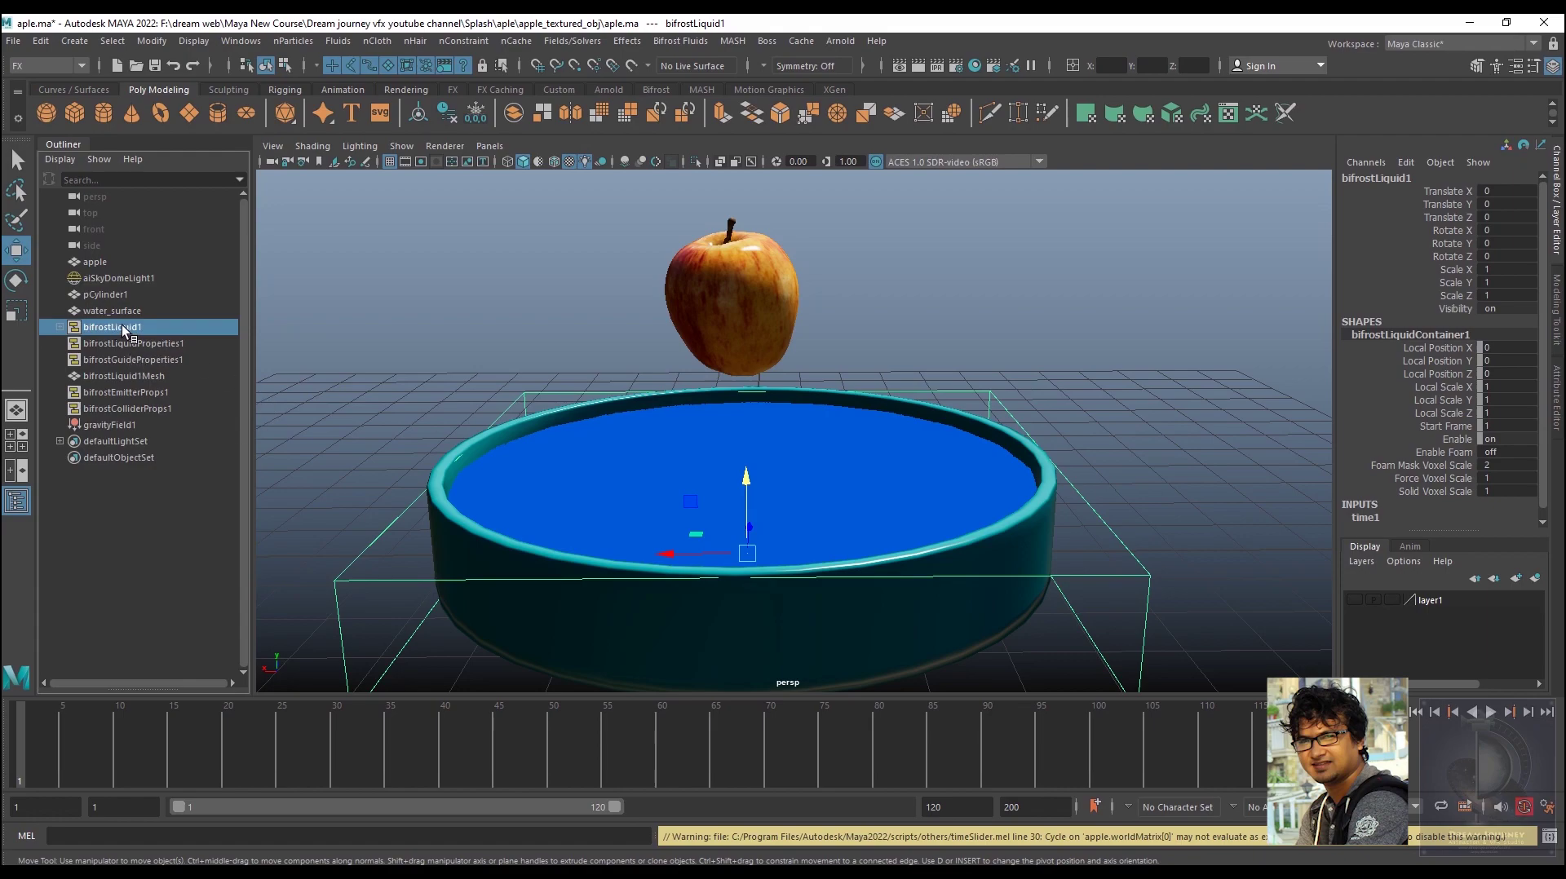
pyautogui.keyDown('shift'); pyautogui.click(745, 252); pyautogui.keyUp('shift')
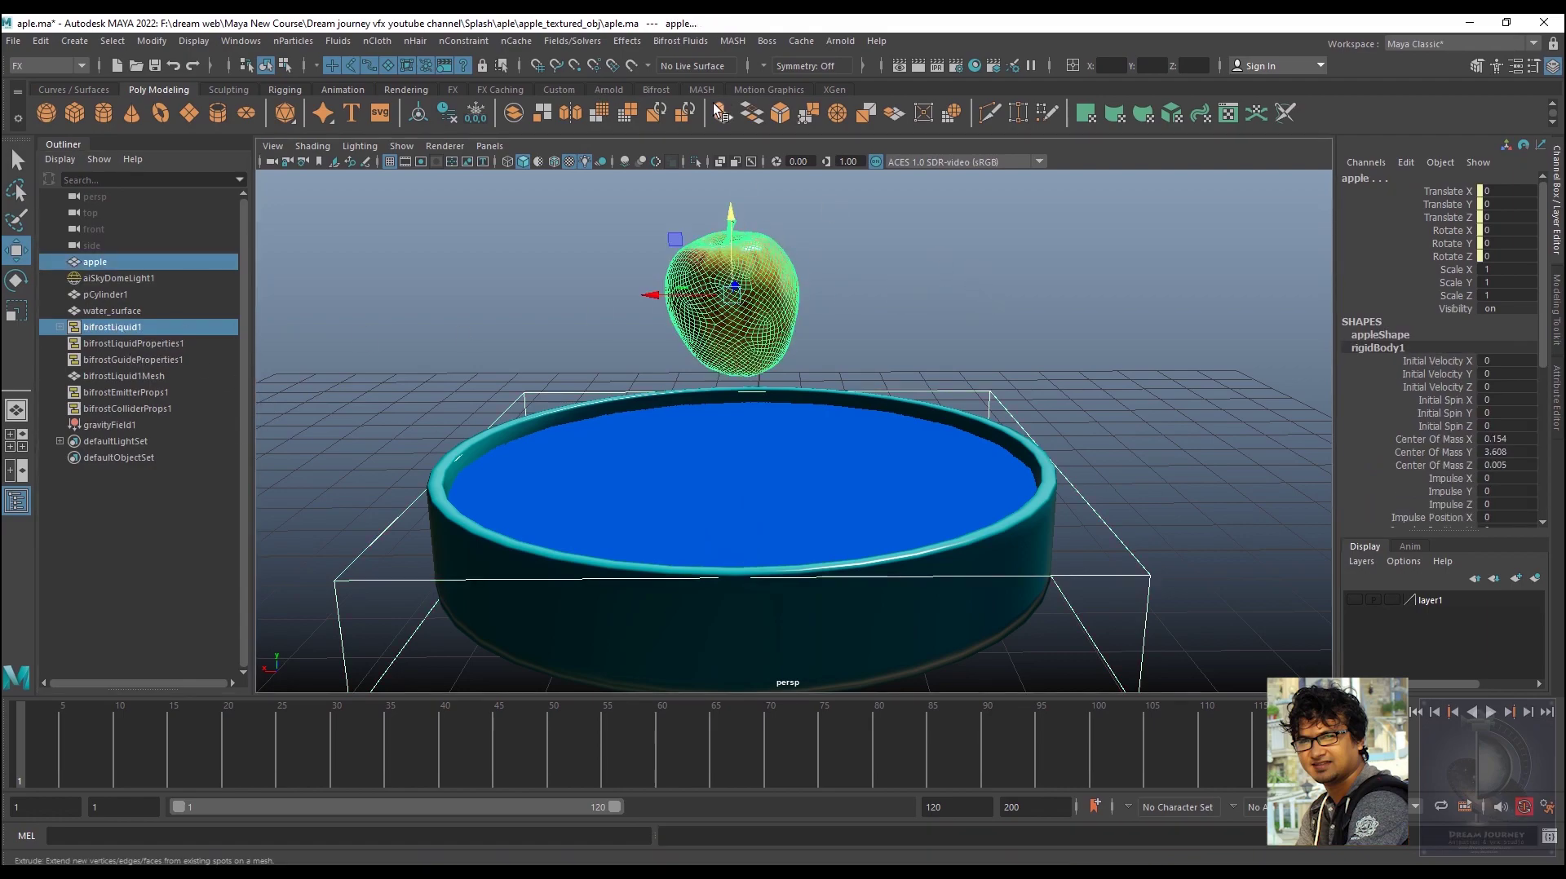
pyautogui.click(697, 42)
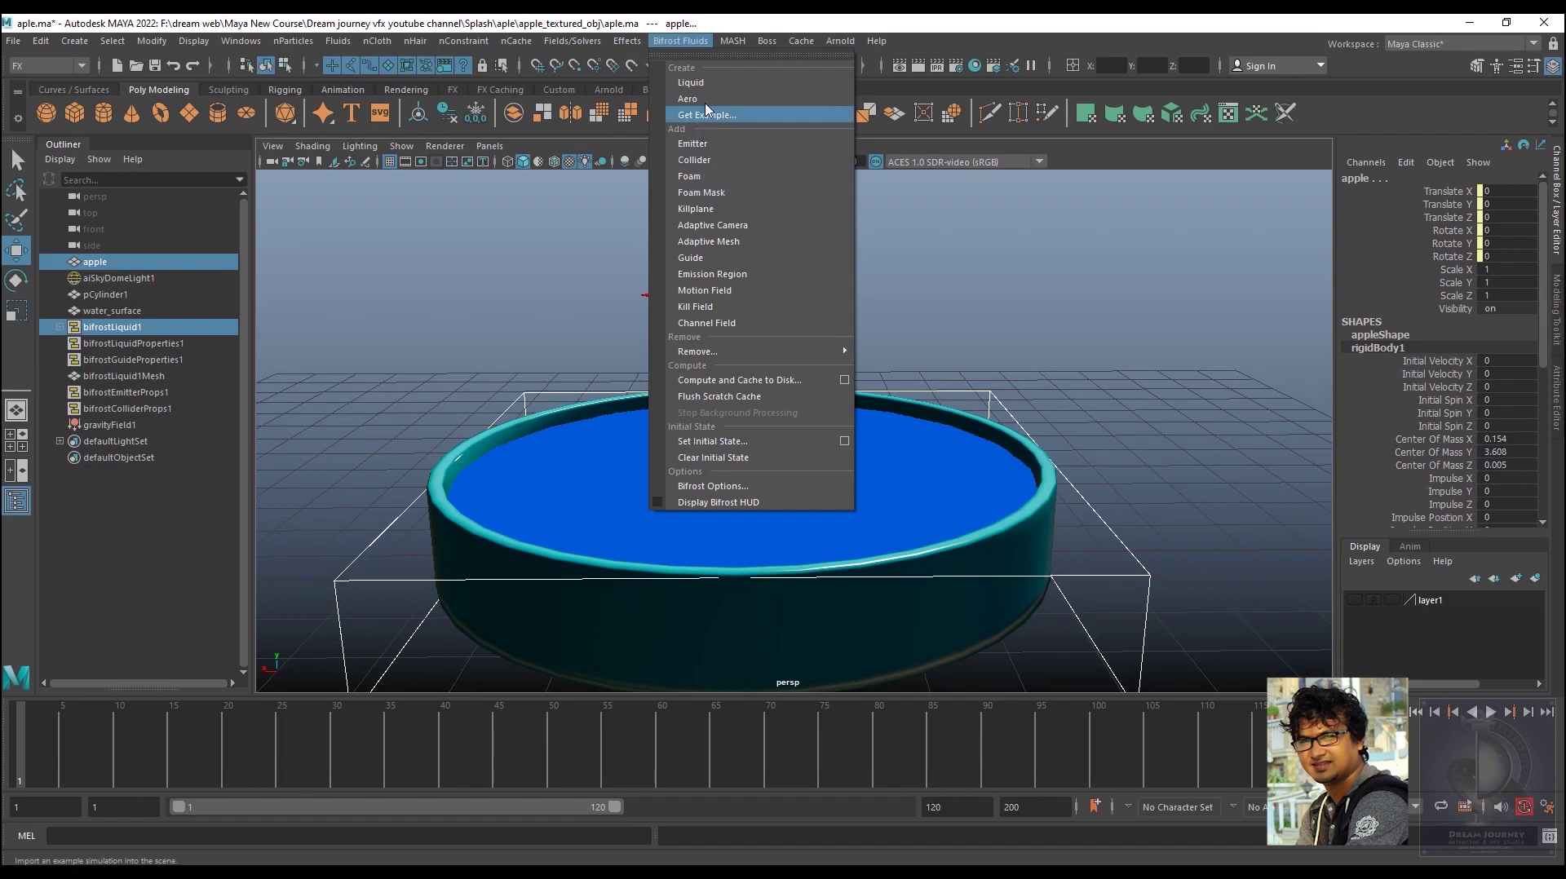
pyautogui.click(707, 162)
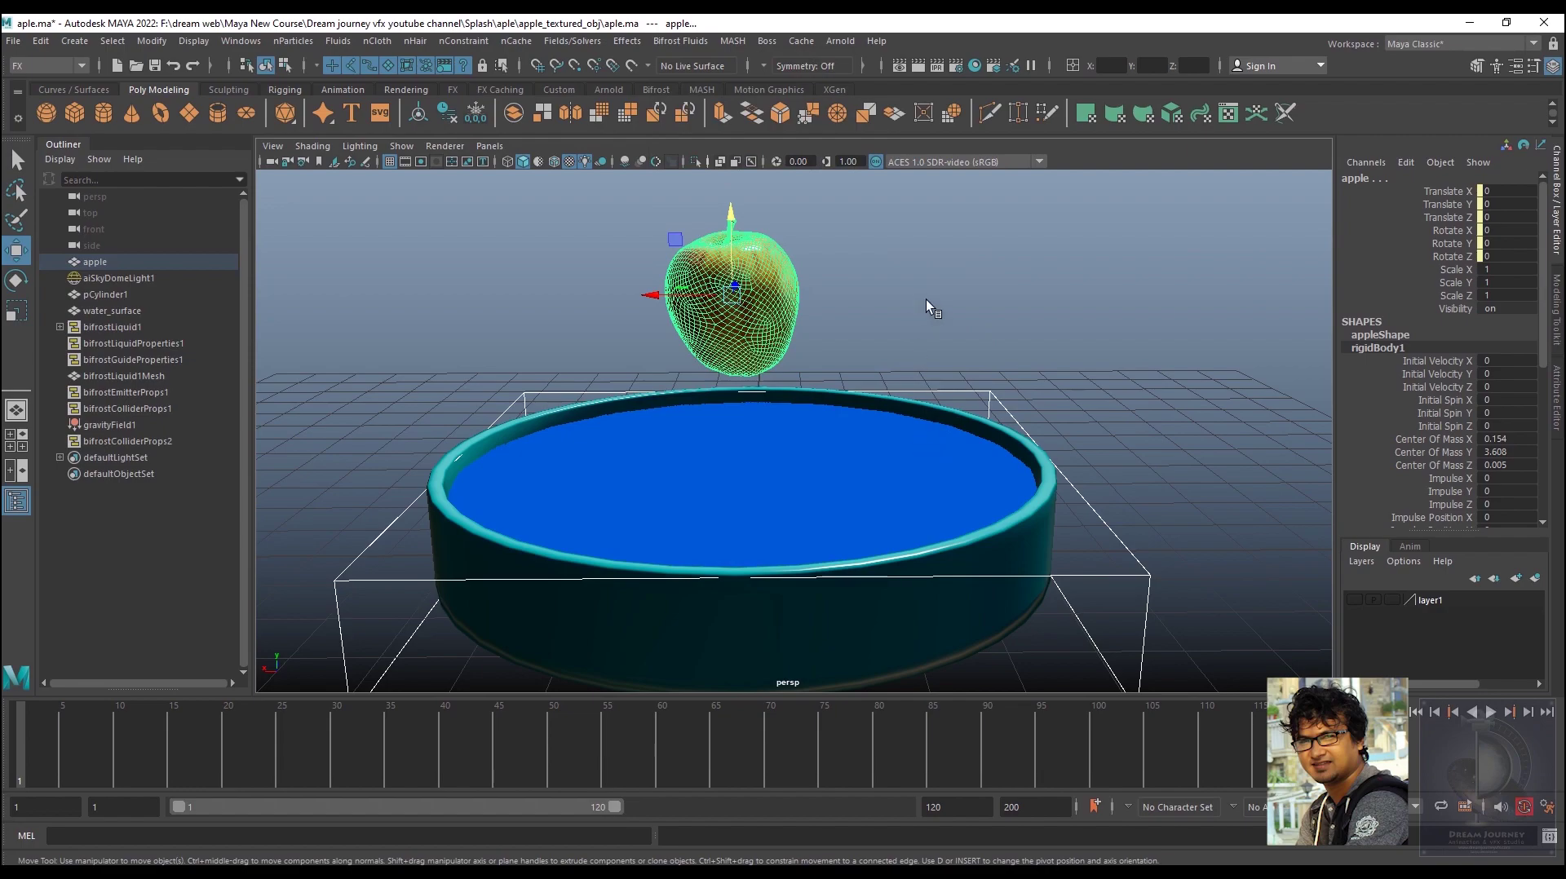
pyautogui.click(985, 297)
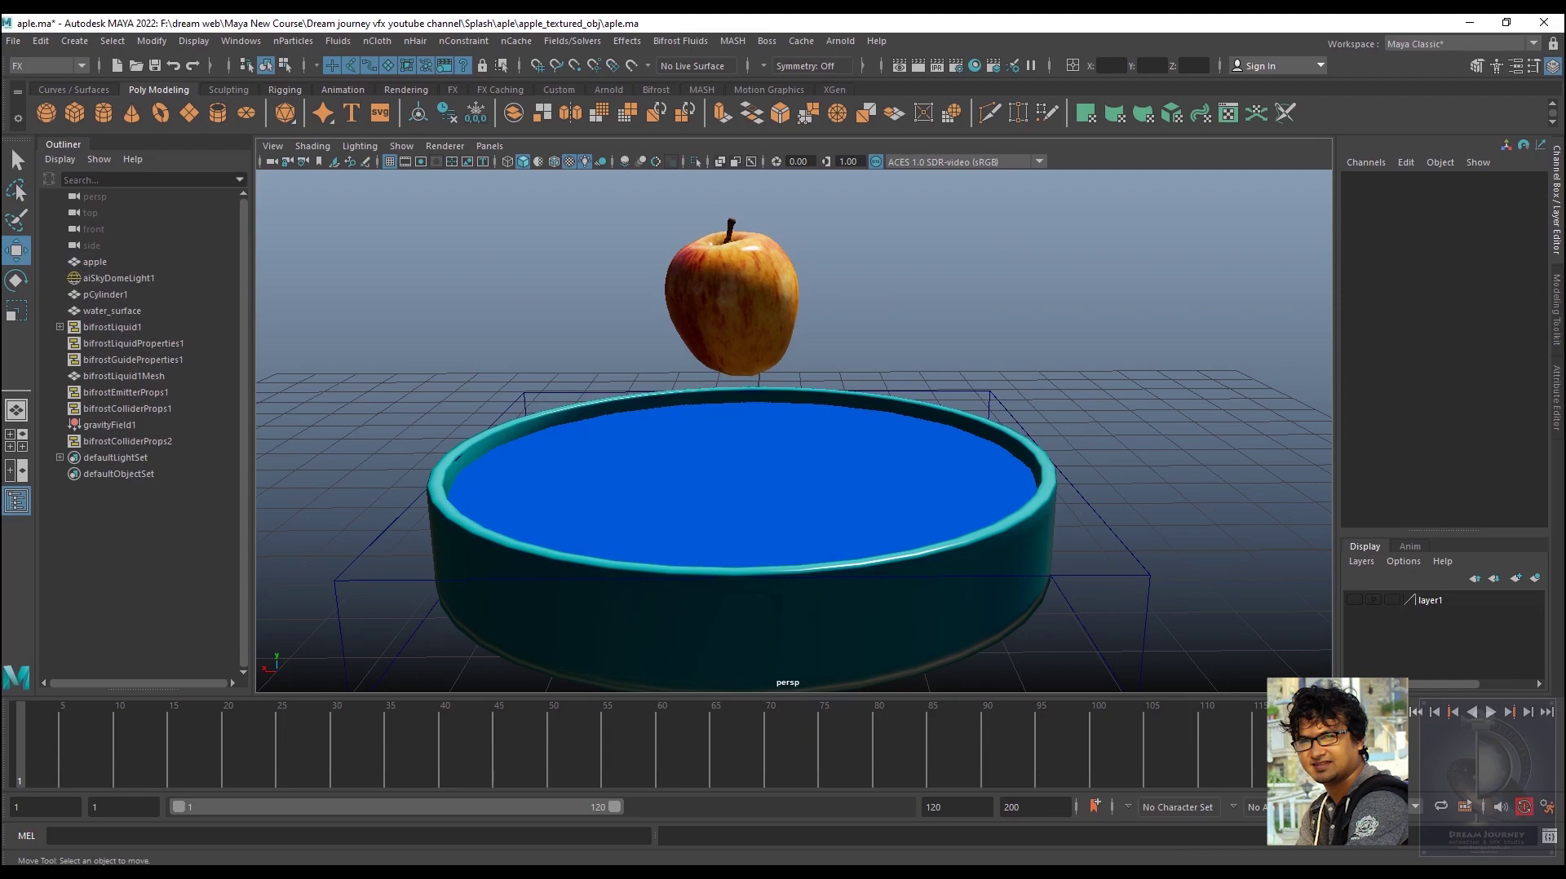
pyautogui.hotkey('ctrl', 's')
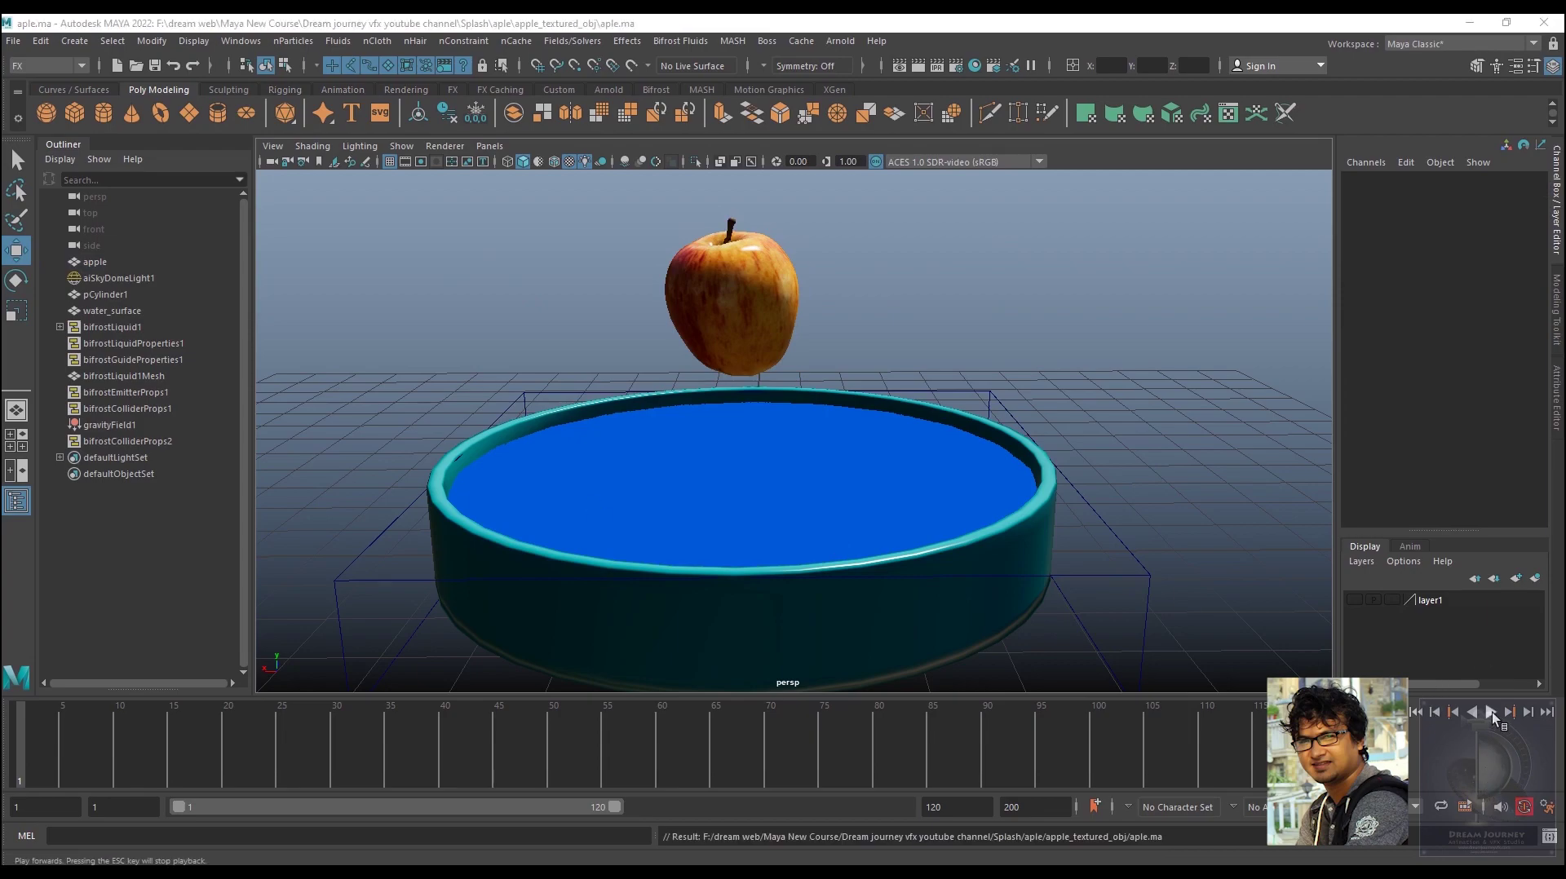
# Play the simulation to frame 15 to see the apple's splash, then rewind to the start
pyautogui.click(1491, 712)
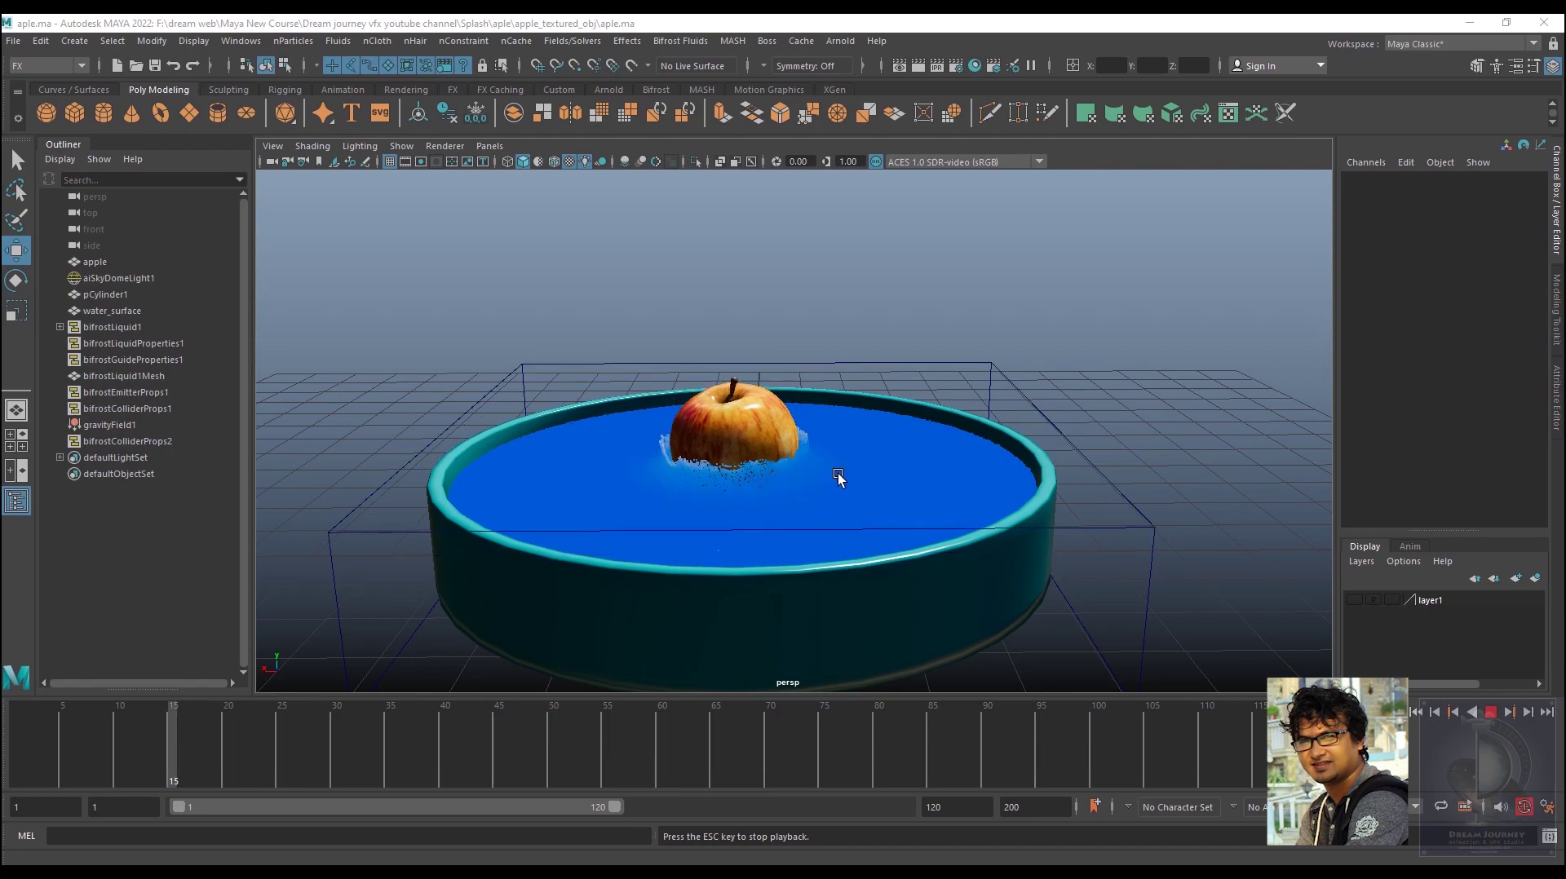
pyautogui.click(1489, 714)
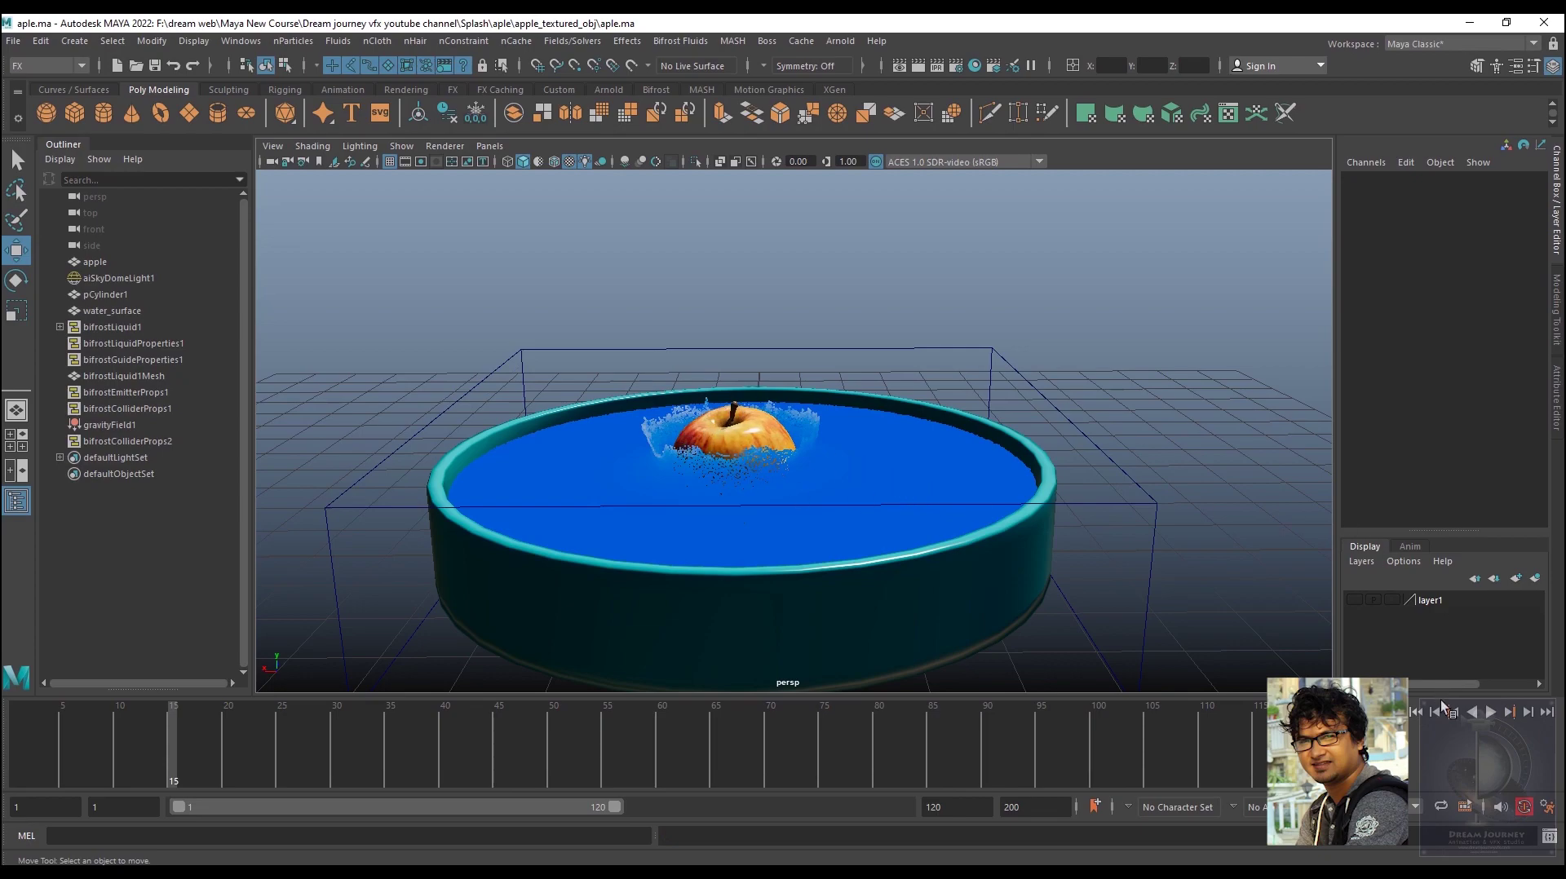
pyautogui.click(1416, 712)
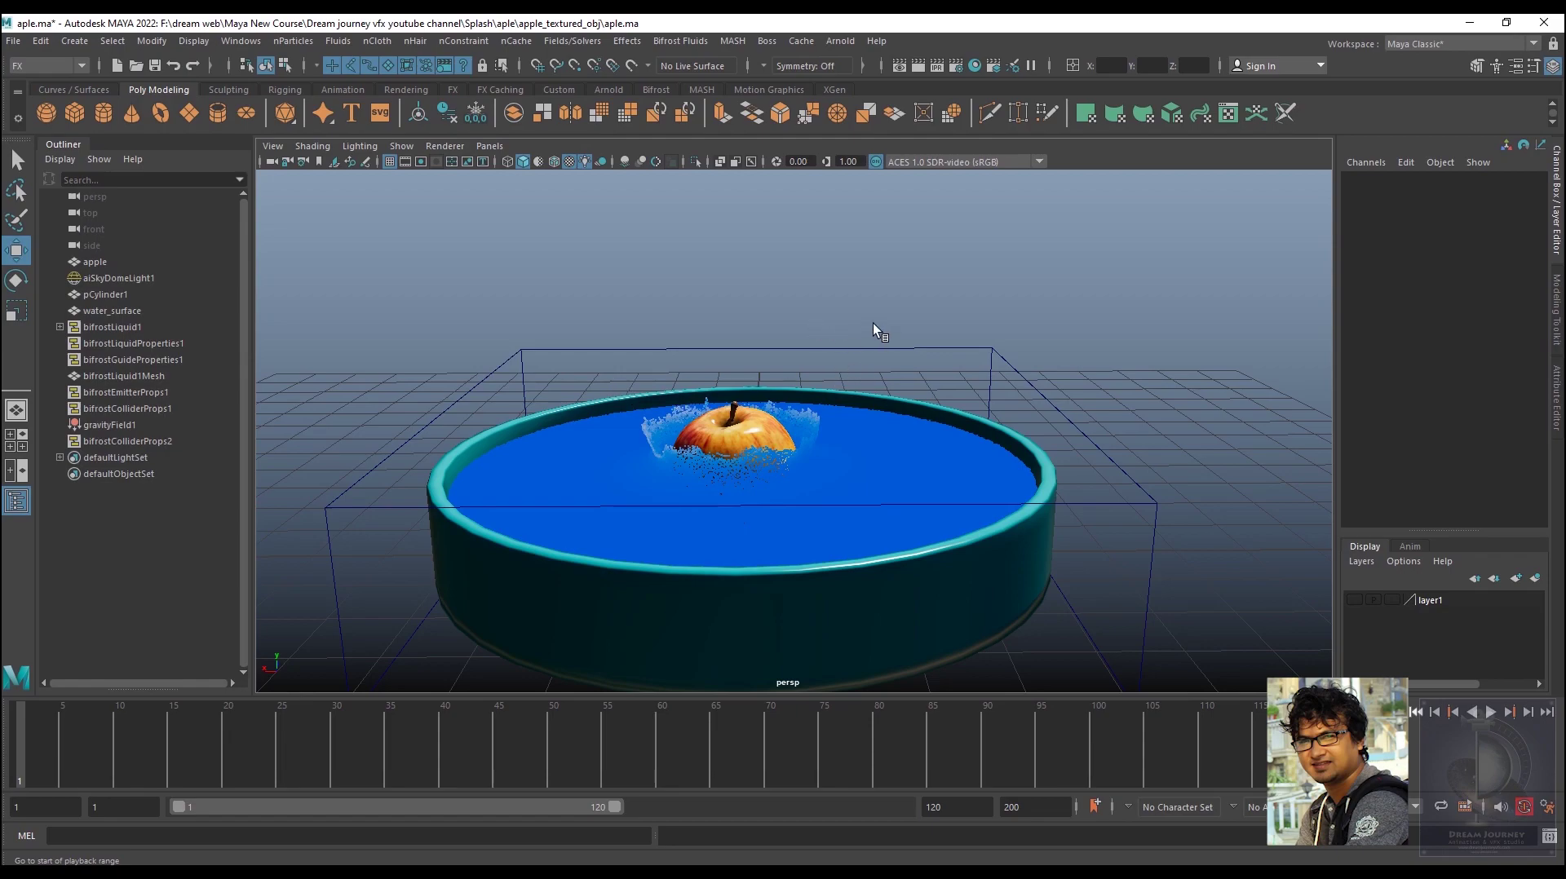
# Turn off particle display in bifrostLiquid1's attributes
pyautogui.click(109, 326)
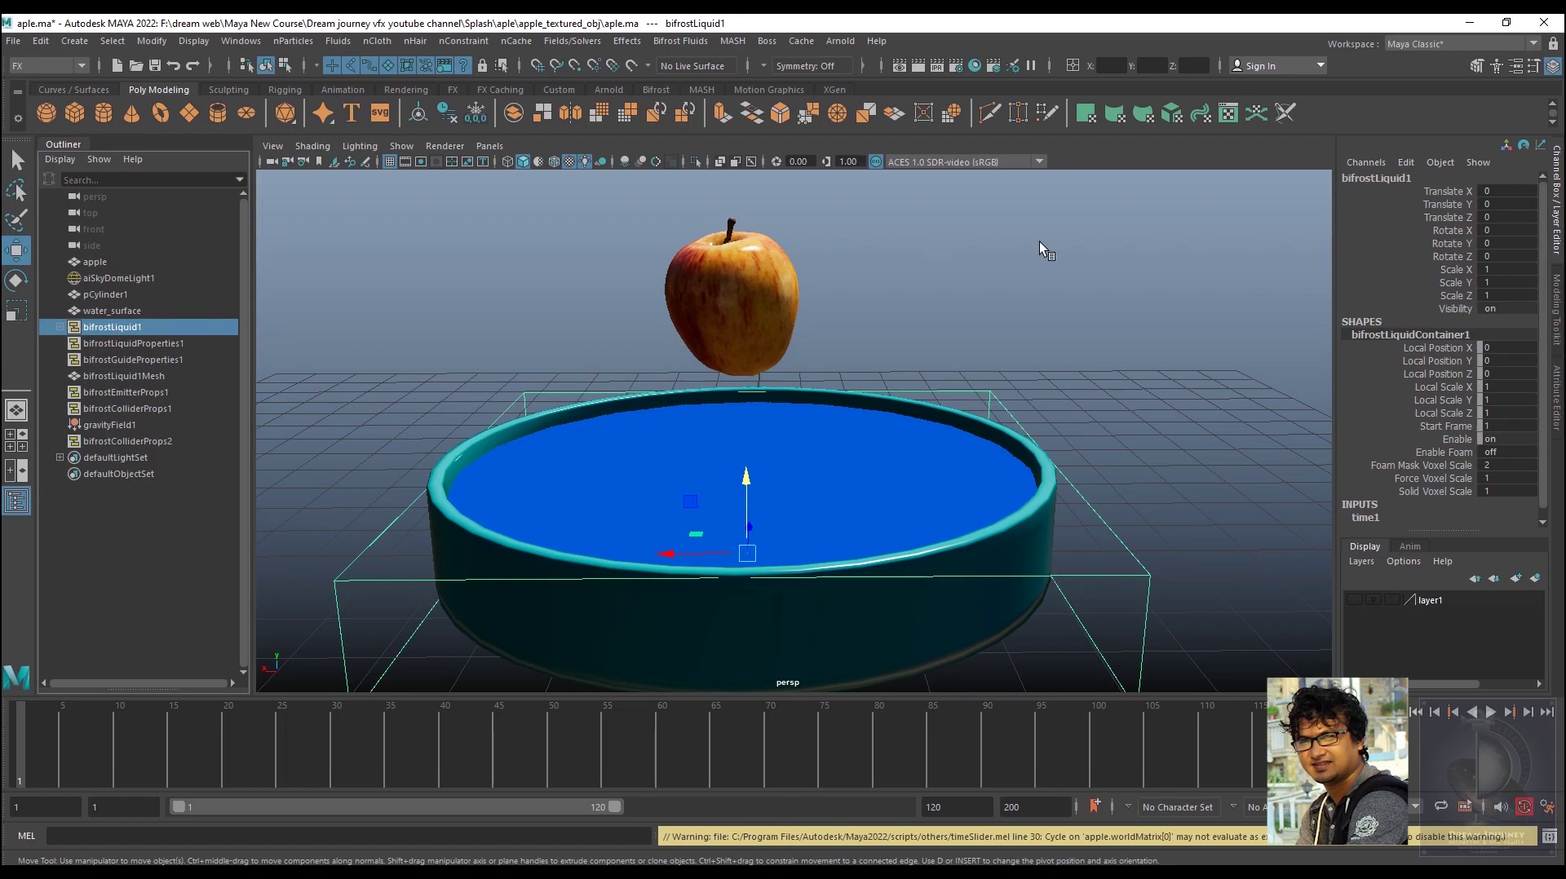
pyautogui.click(1514, 67)
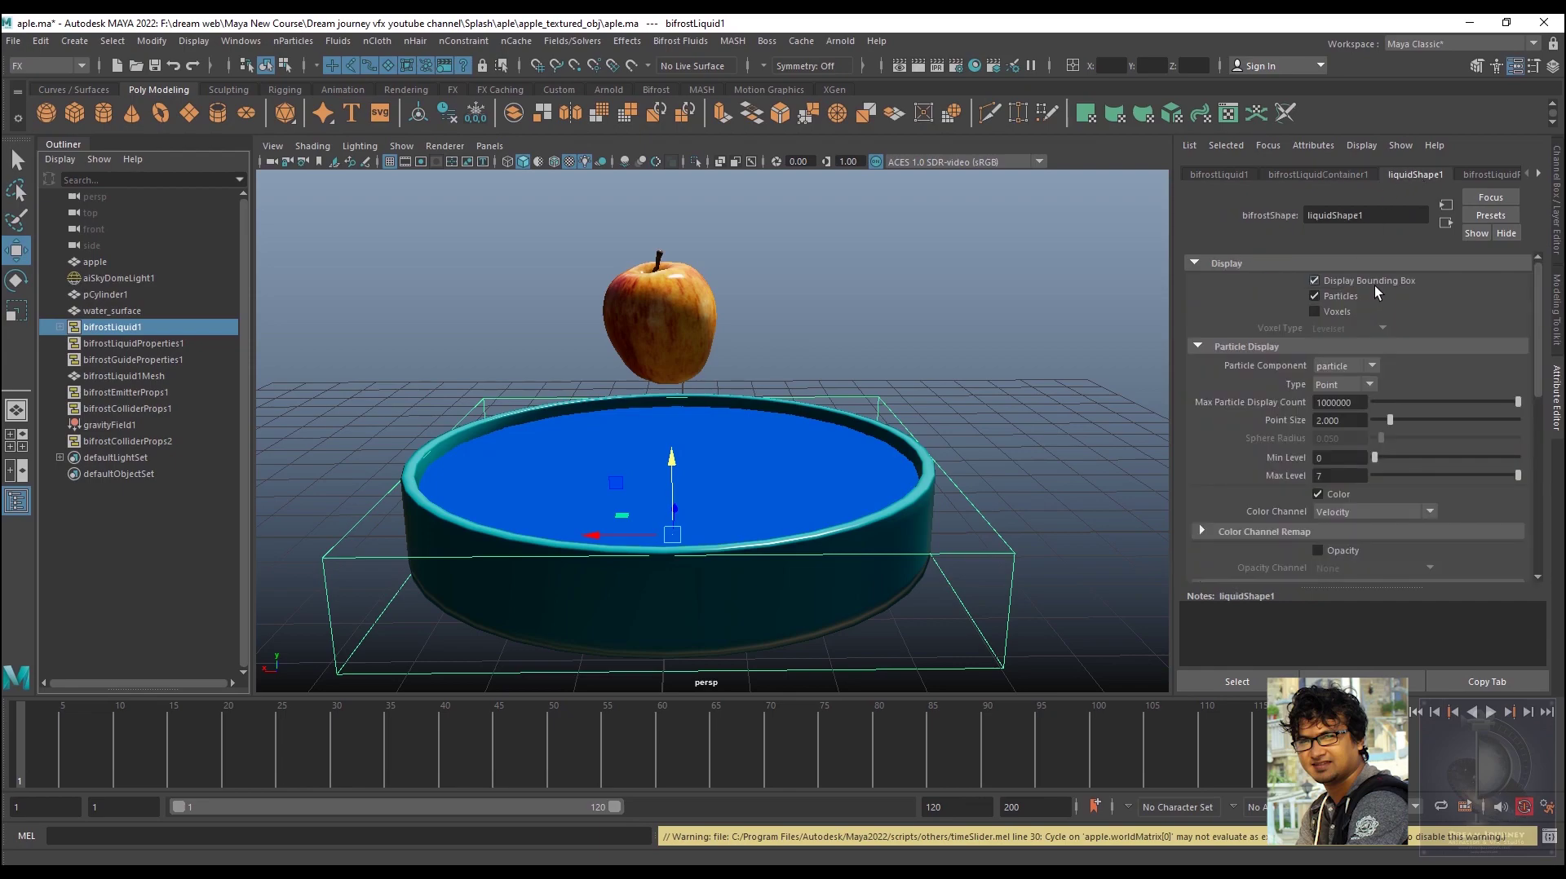
pyautogui.click(1314, 296)
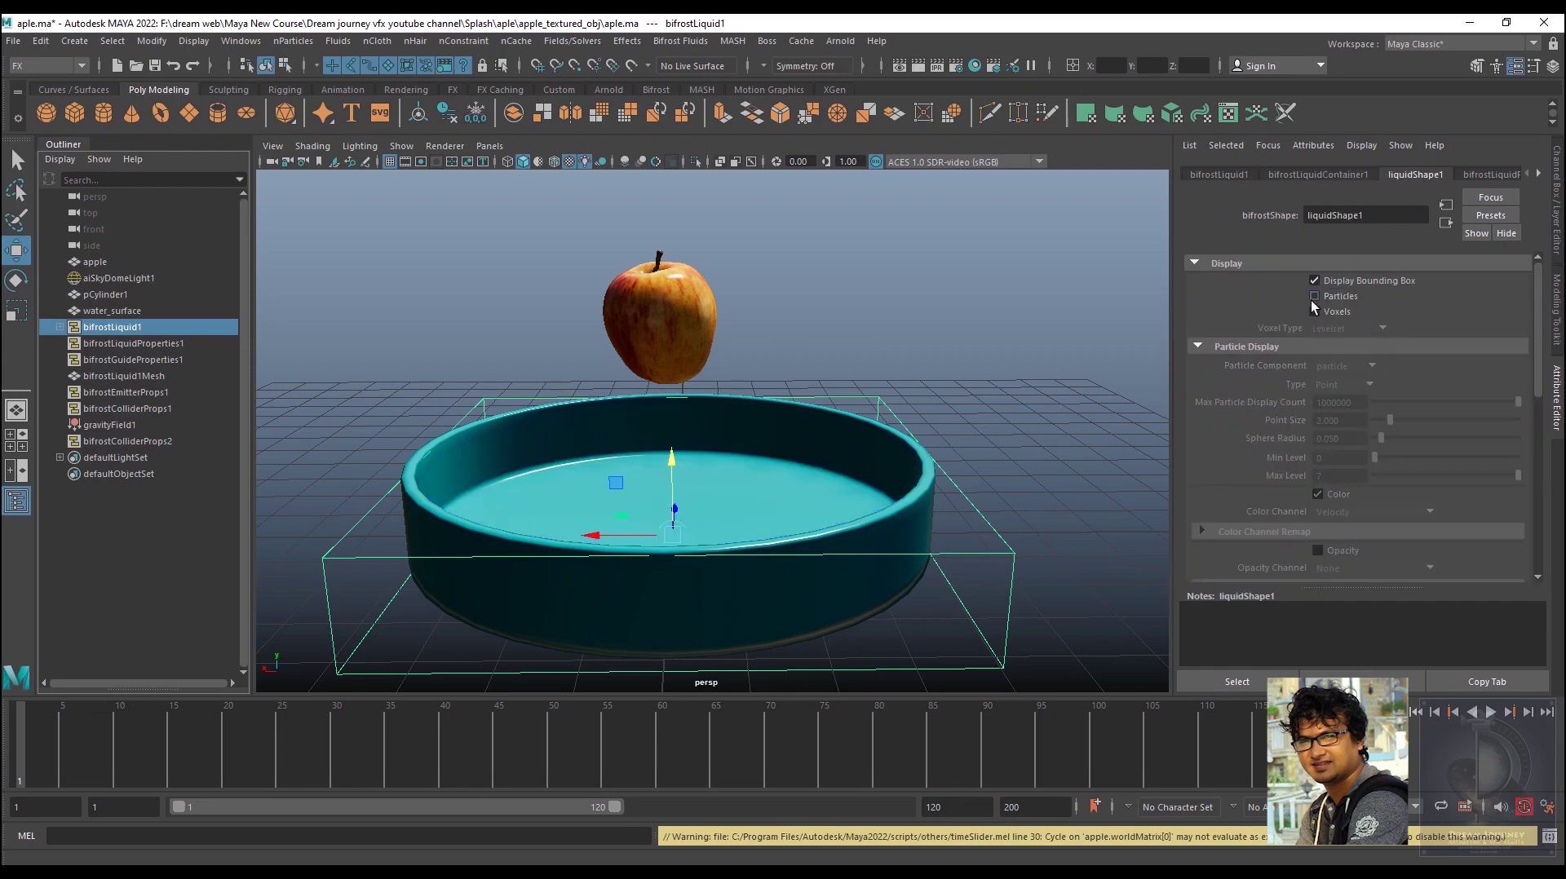
pyautogui.moveTo(1537, 320); pyautogui.dragTo(1536, 475)
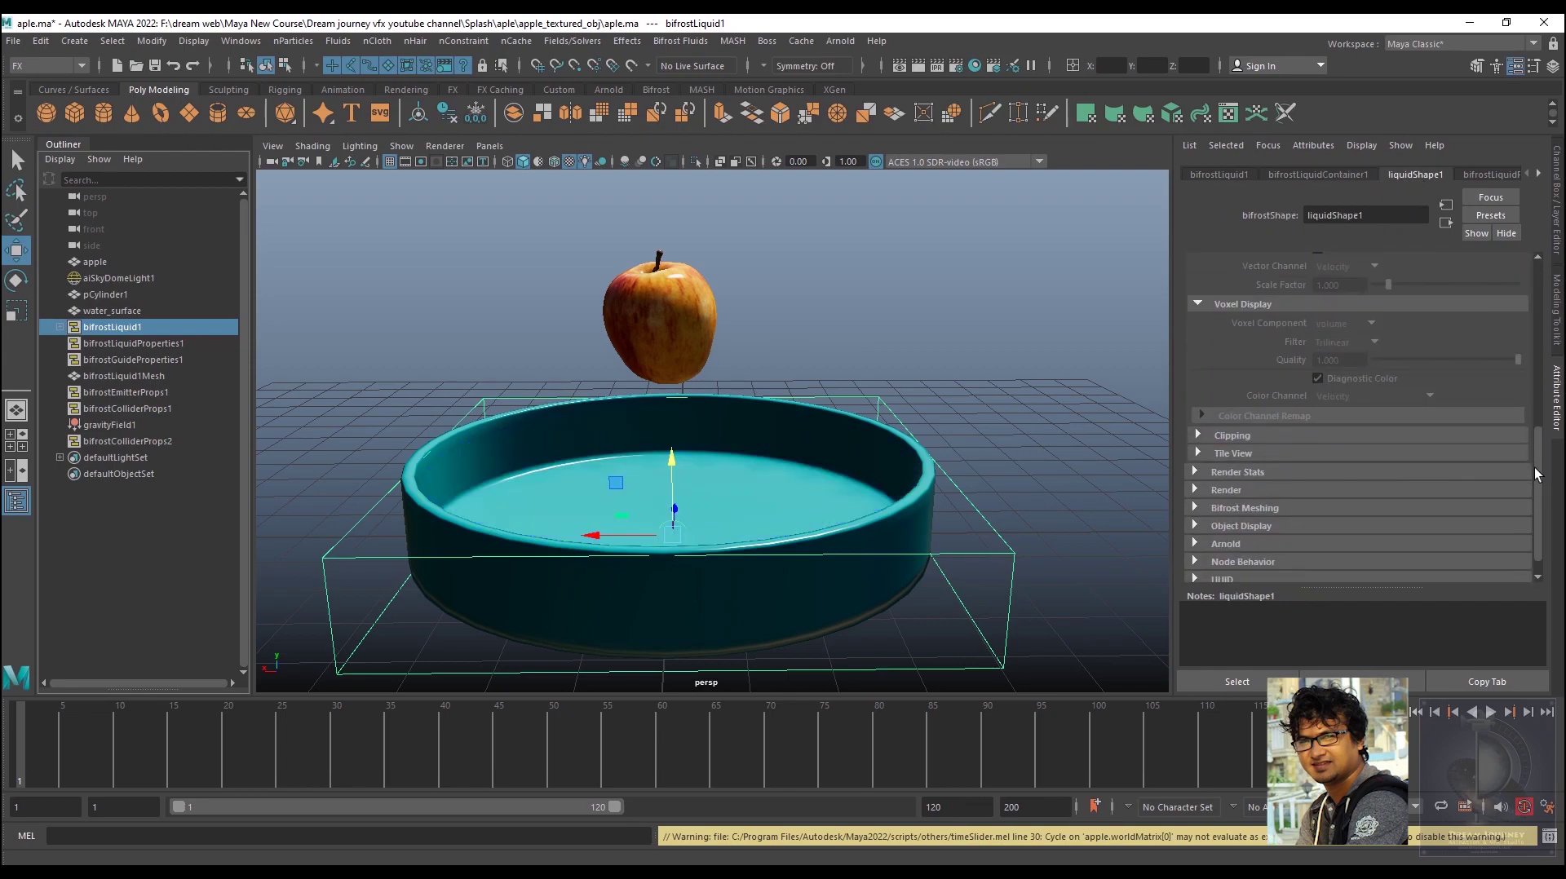
# Enable Bifrost Meshing on the liquid so the bowl's water shows as a smooth surface
pyautogui.click(1215, 507)
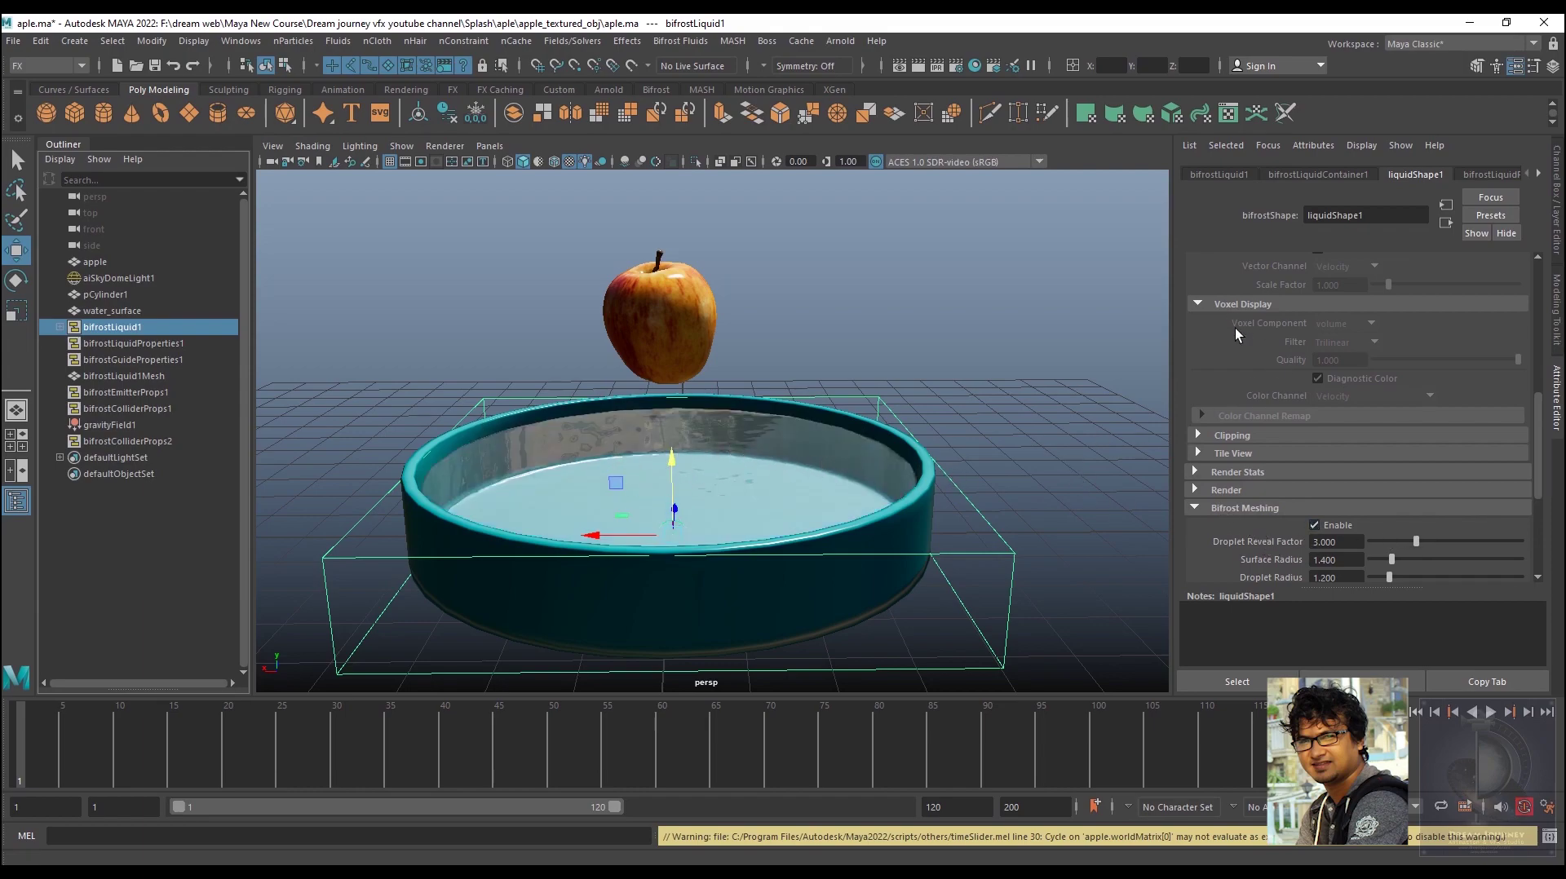
pyautogui.scroll(-3, 1246, 515)
pyautogui.scroll(-2, 1246, 515)
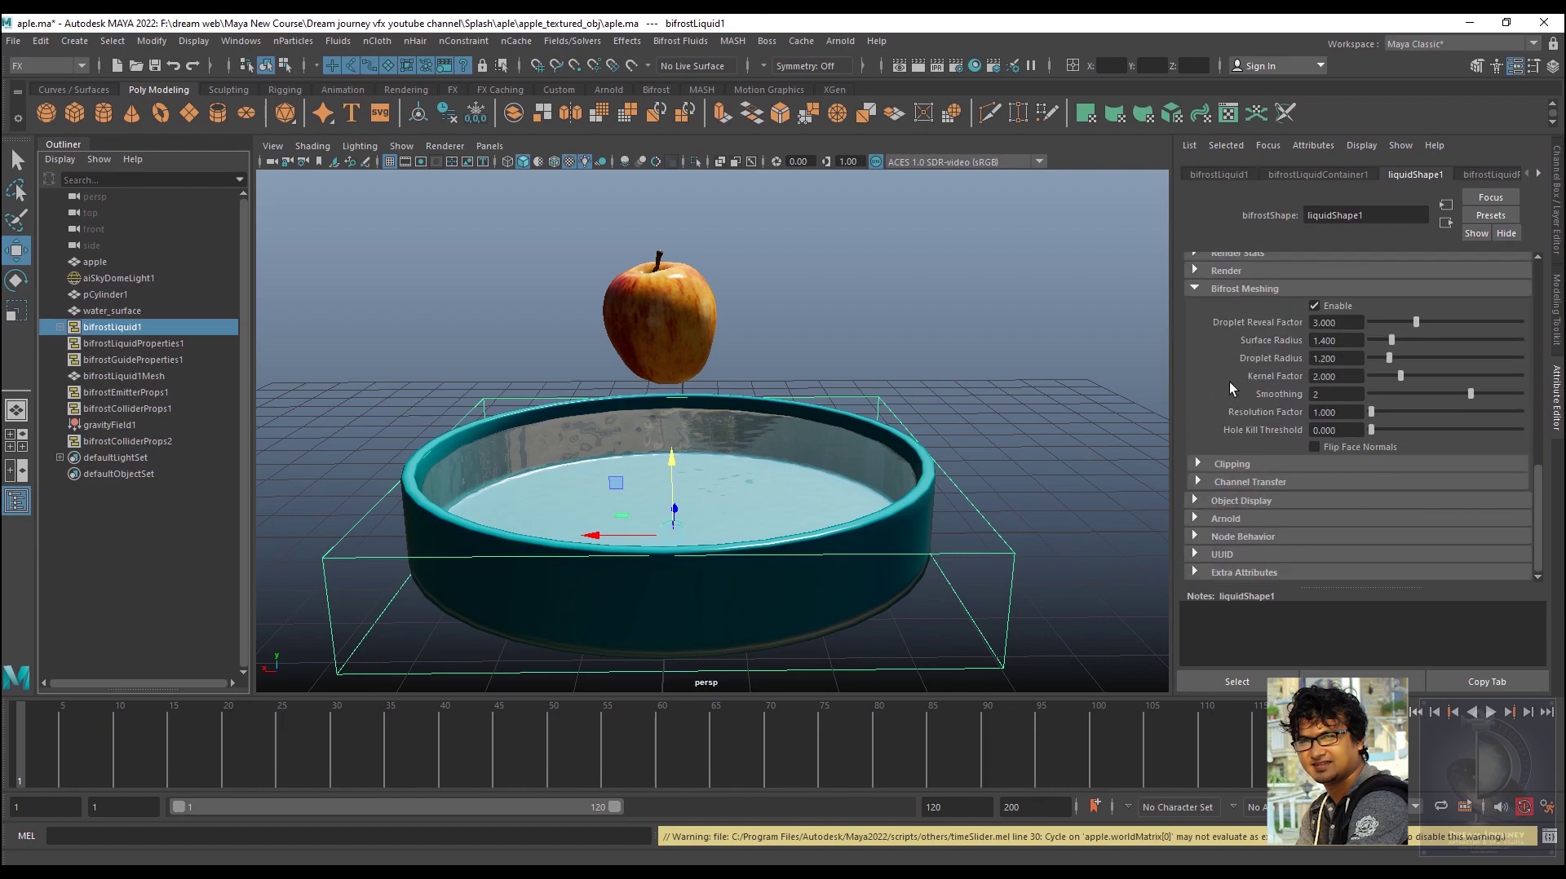
pyautogui.scroll(2, 1229, 384)
pyautogui.scroll(2, 1239, 285)
pyautogui.scroll(2, 1239, 285)
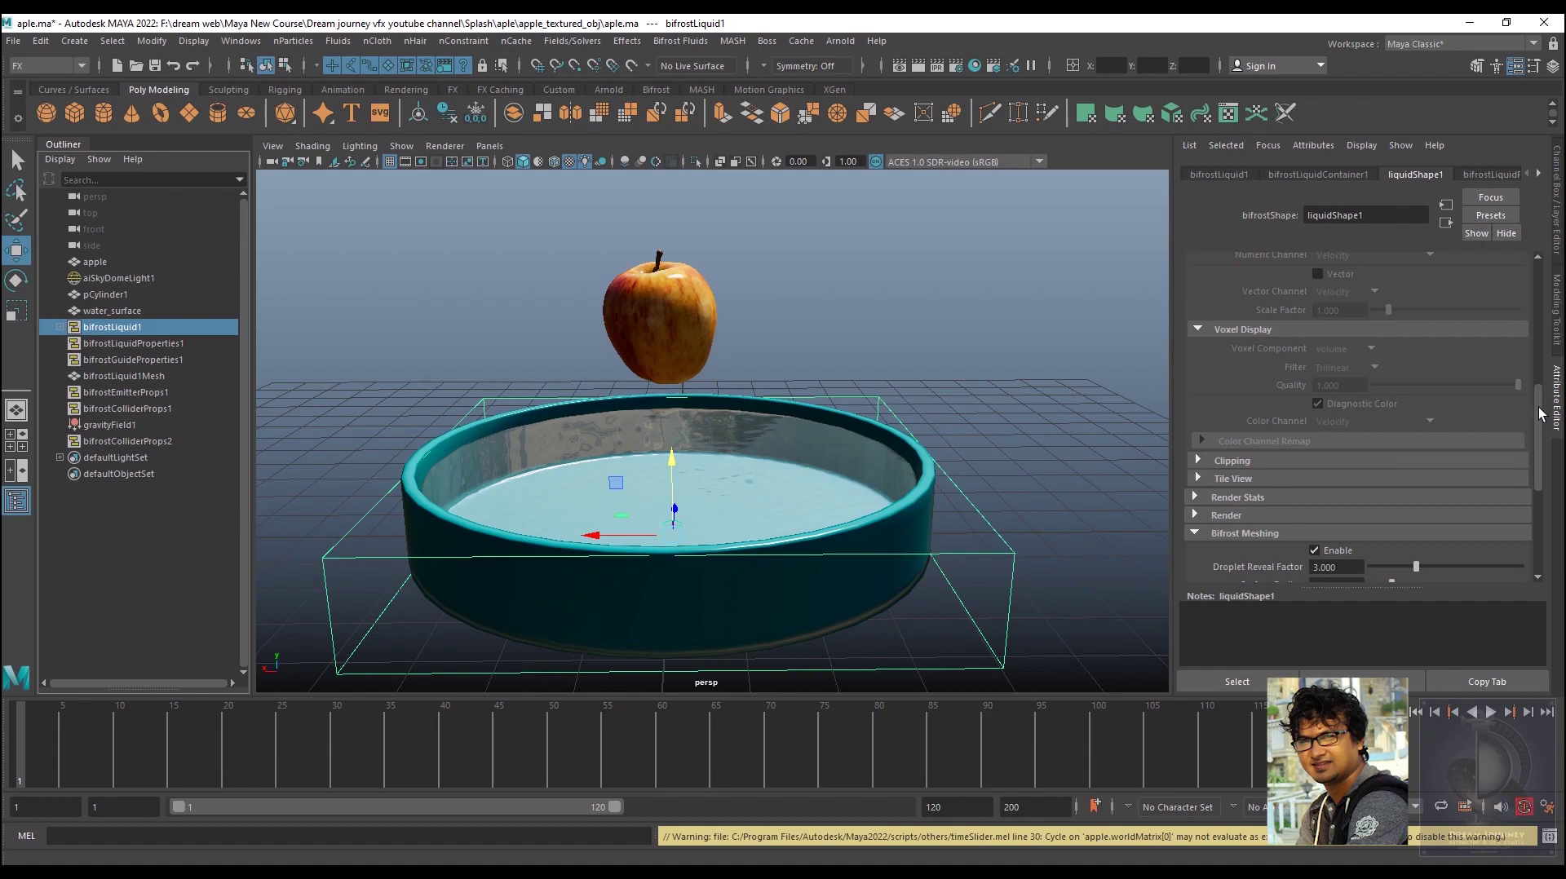
pyautogui.moveTo(1541, 414); pyautogui.dragTo(1542, 292)
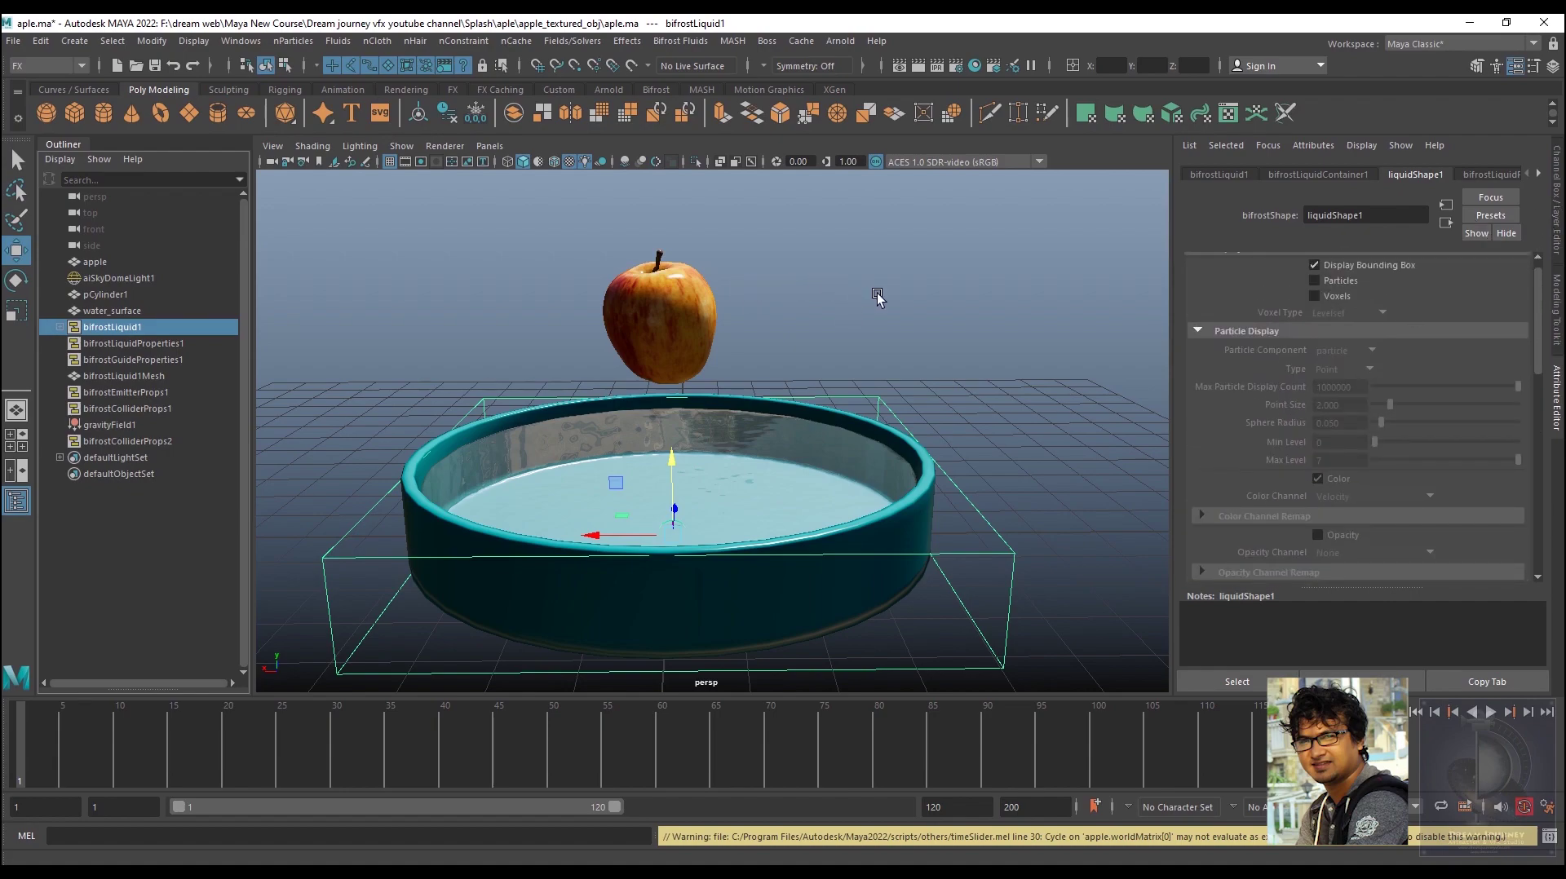
pyautogui.click(905, 302)
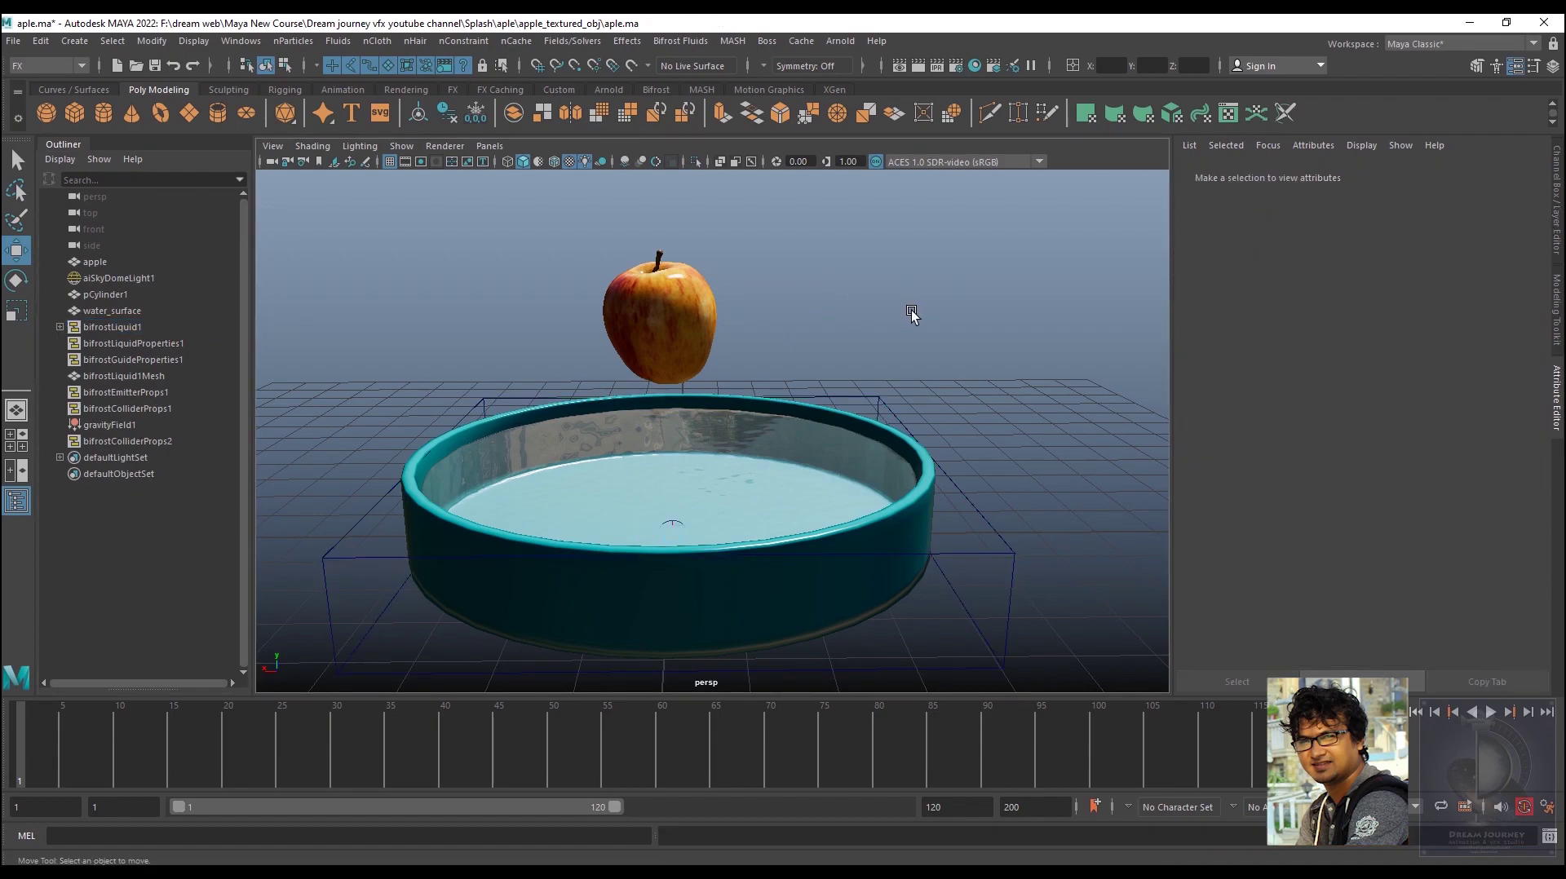
# Save the scene and add a new camera
pyautogui.keyDown('alt'); pyautogui.moveTo(935, 465); pyautogui.dragTo(951, 488, button='right'); pyautogui.keyUp('alt')
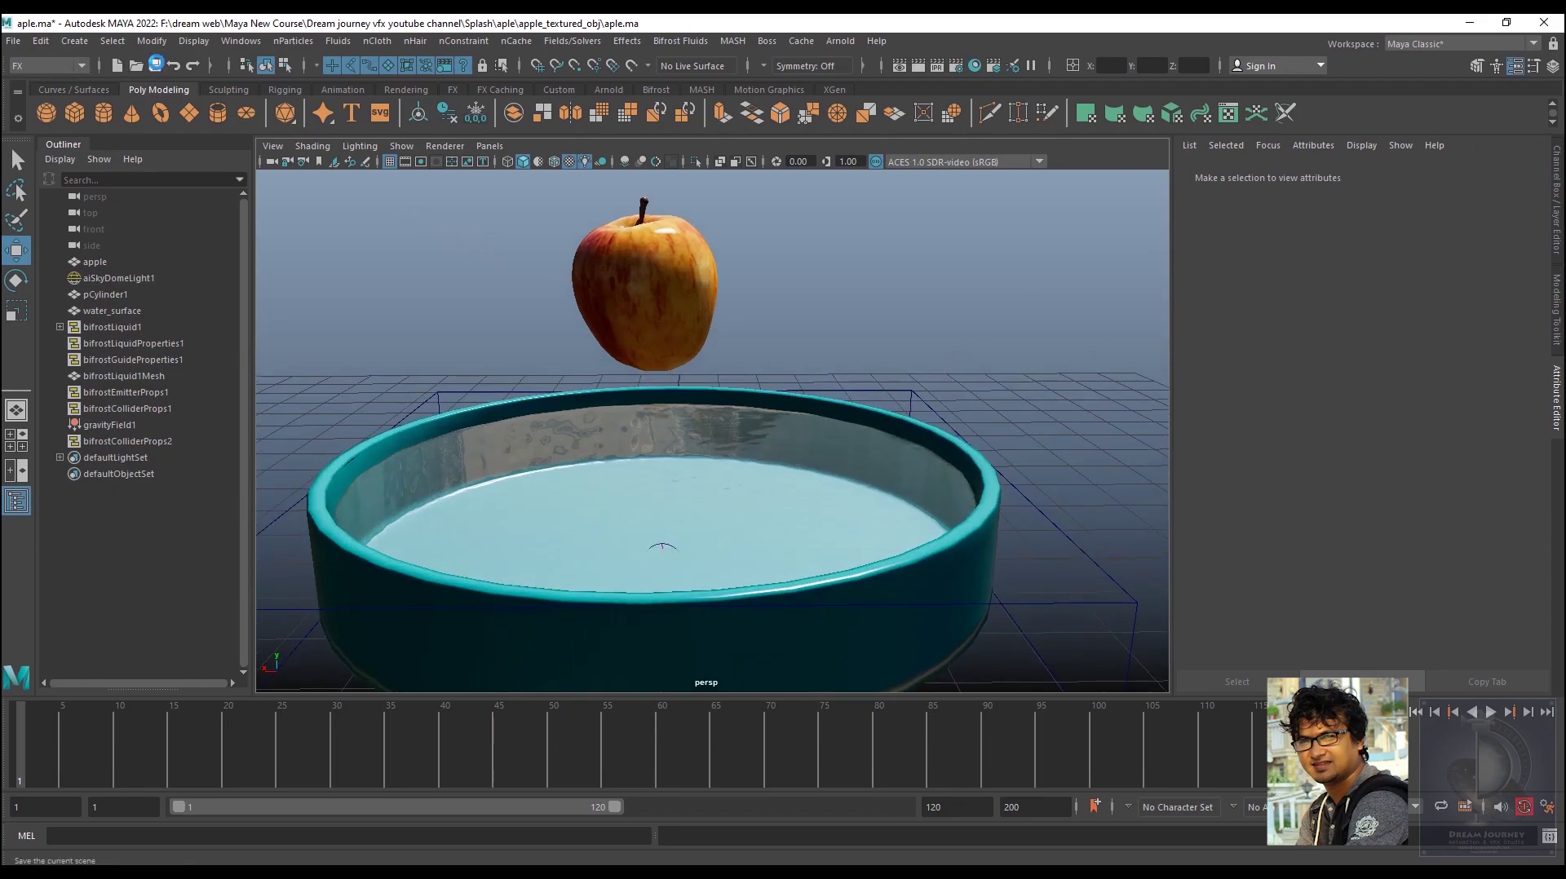
pyautogui.click(156, 63)
pyautogui.click(74, 41)
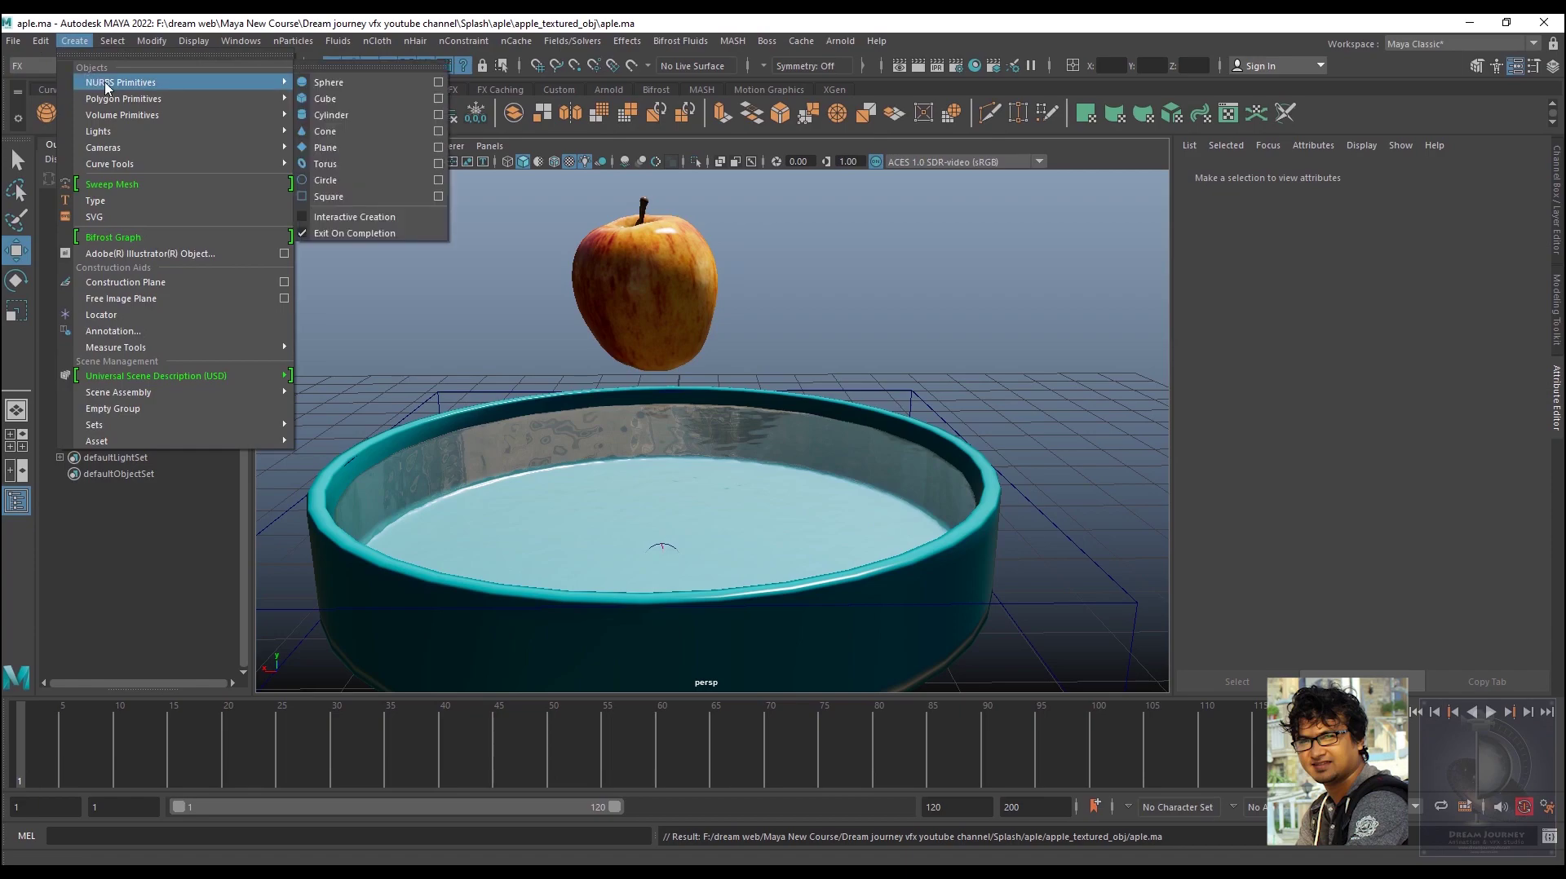
pyautogui.moveTo(147, 164)
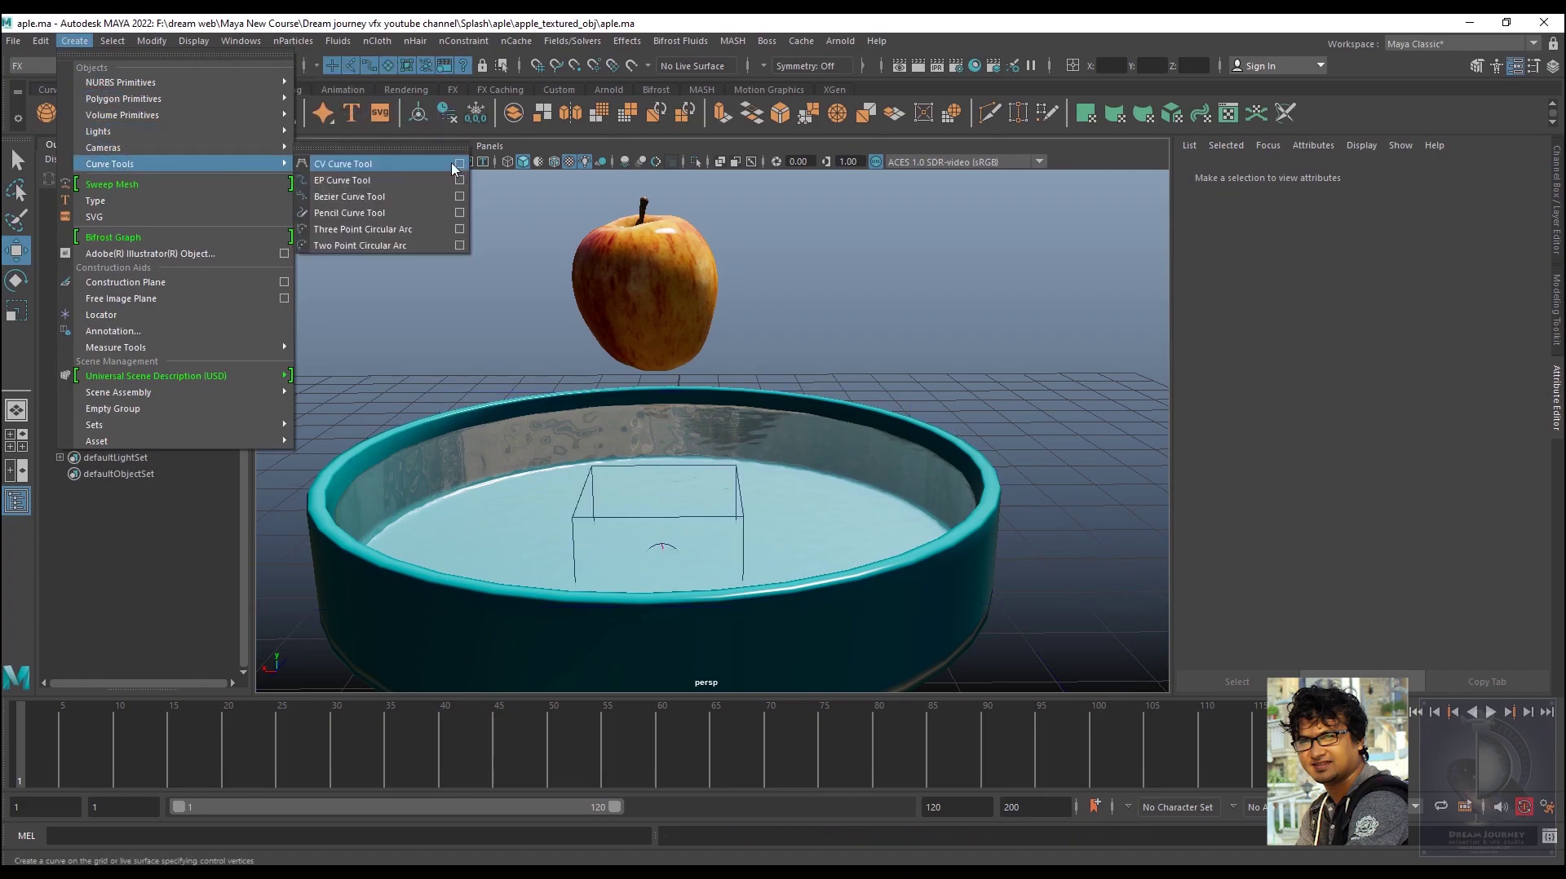
pyautogui.press('Escape')
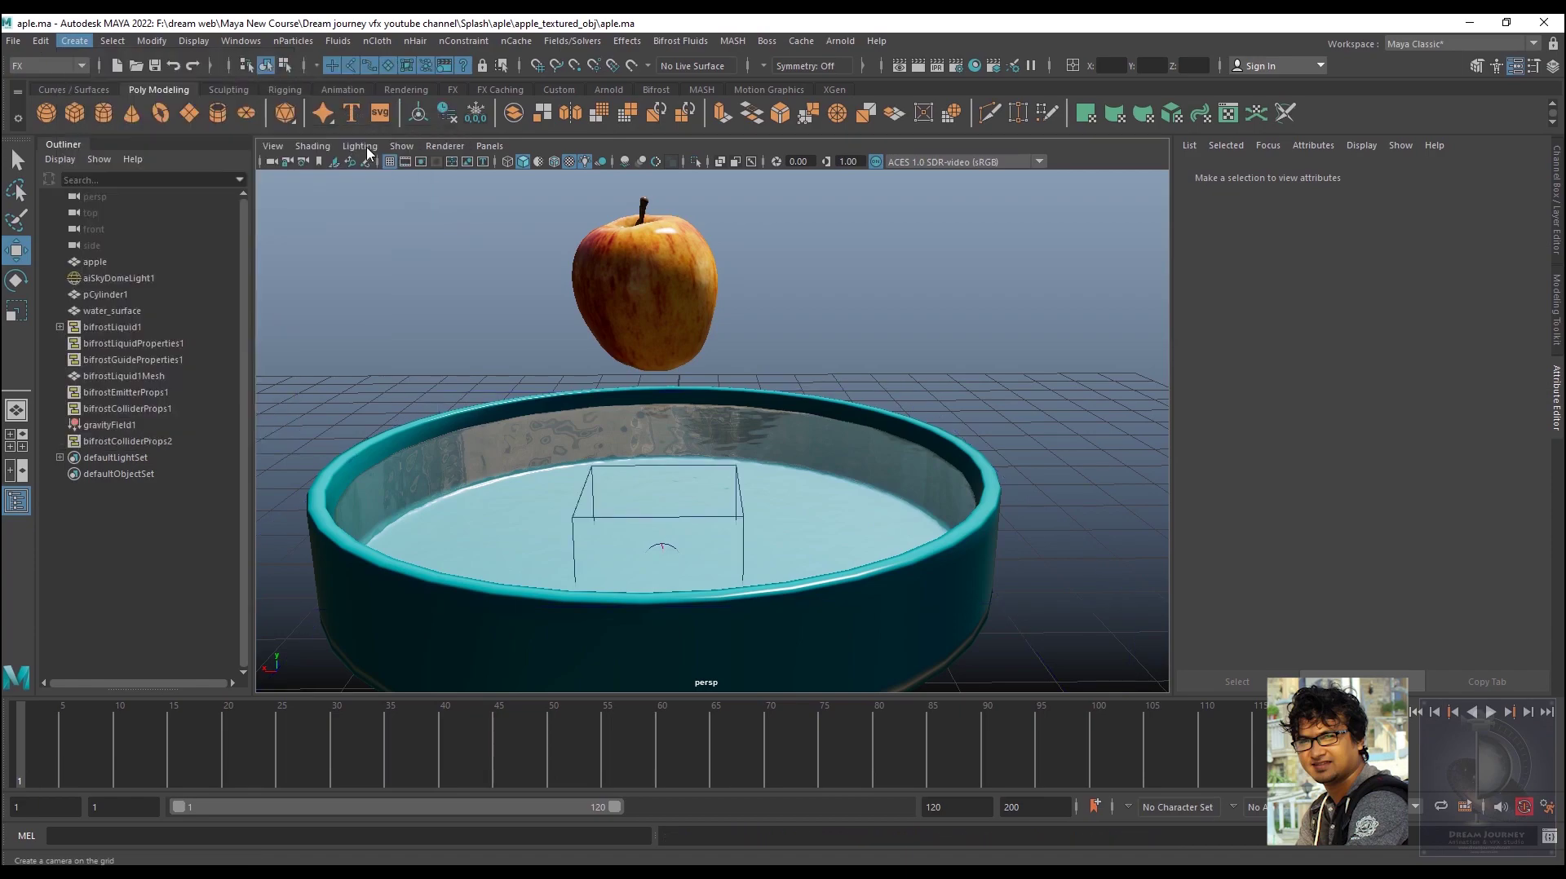
# Look through camera1 and frame it close on the water below the apple
pyautogui.click(490, 146)
pyautogui.moveTo(515, 163)
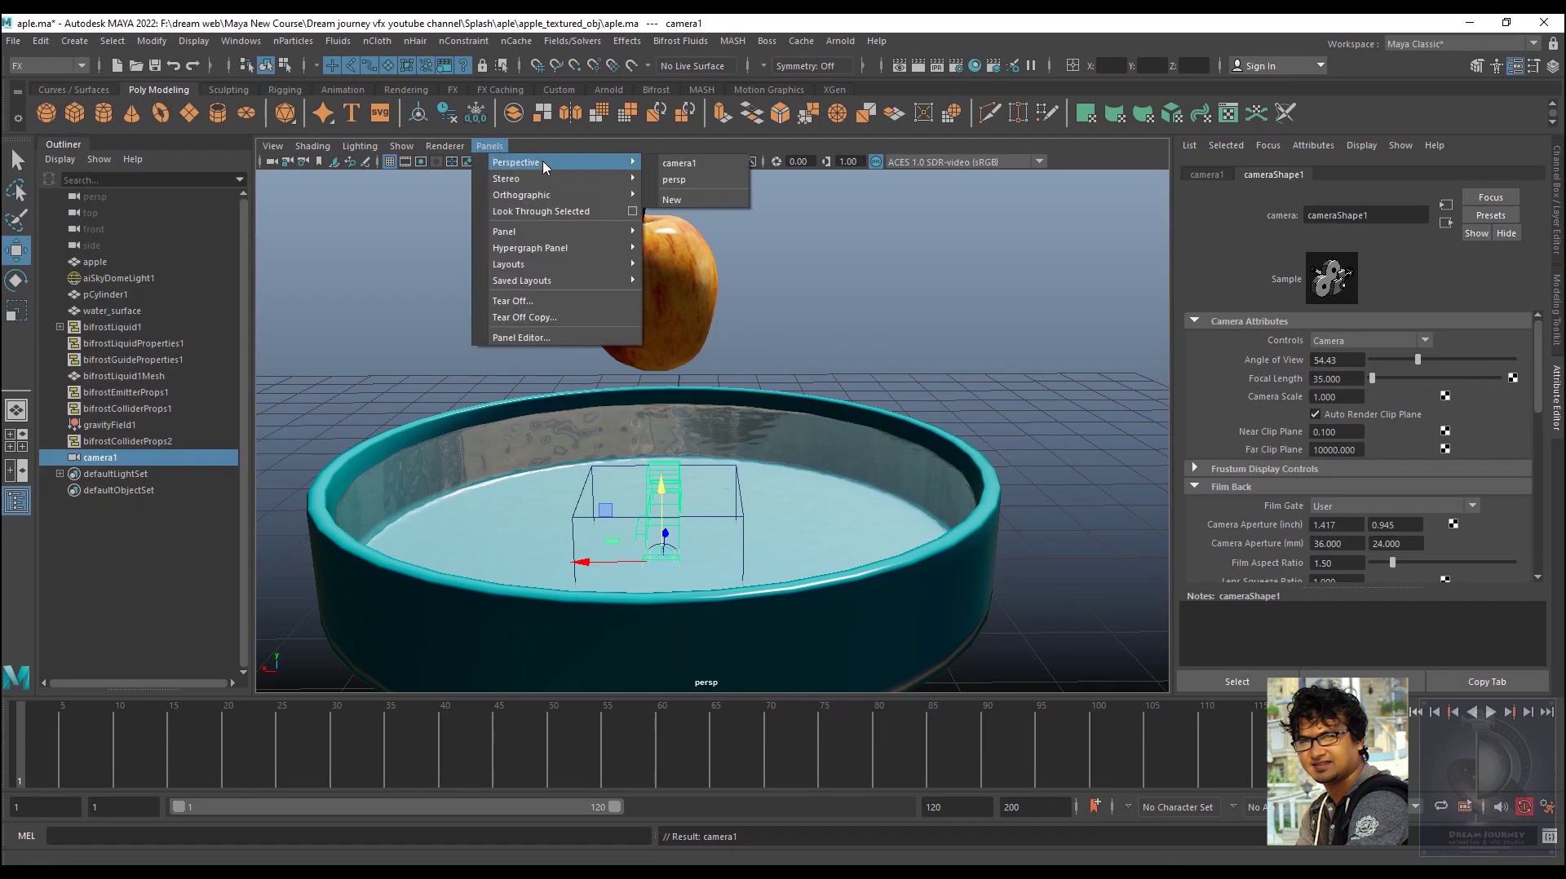
pyautogui.click(685, 163)
pyautogui.moveTo(973, 404)
pyautogui.keyDown('alt'); pyautogui.mouseDown()
pyautogui.moveTo(716, 427)
pyautogui.moveTo(897, 473)
pyautogui.moveTo(860, 439)
pyautogui.moveTo(839, 468)
pyautogui.mouseUp(); pyautogui.keyUp('alt')
pyautogui.scroll(2, 840, 469)
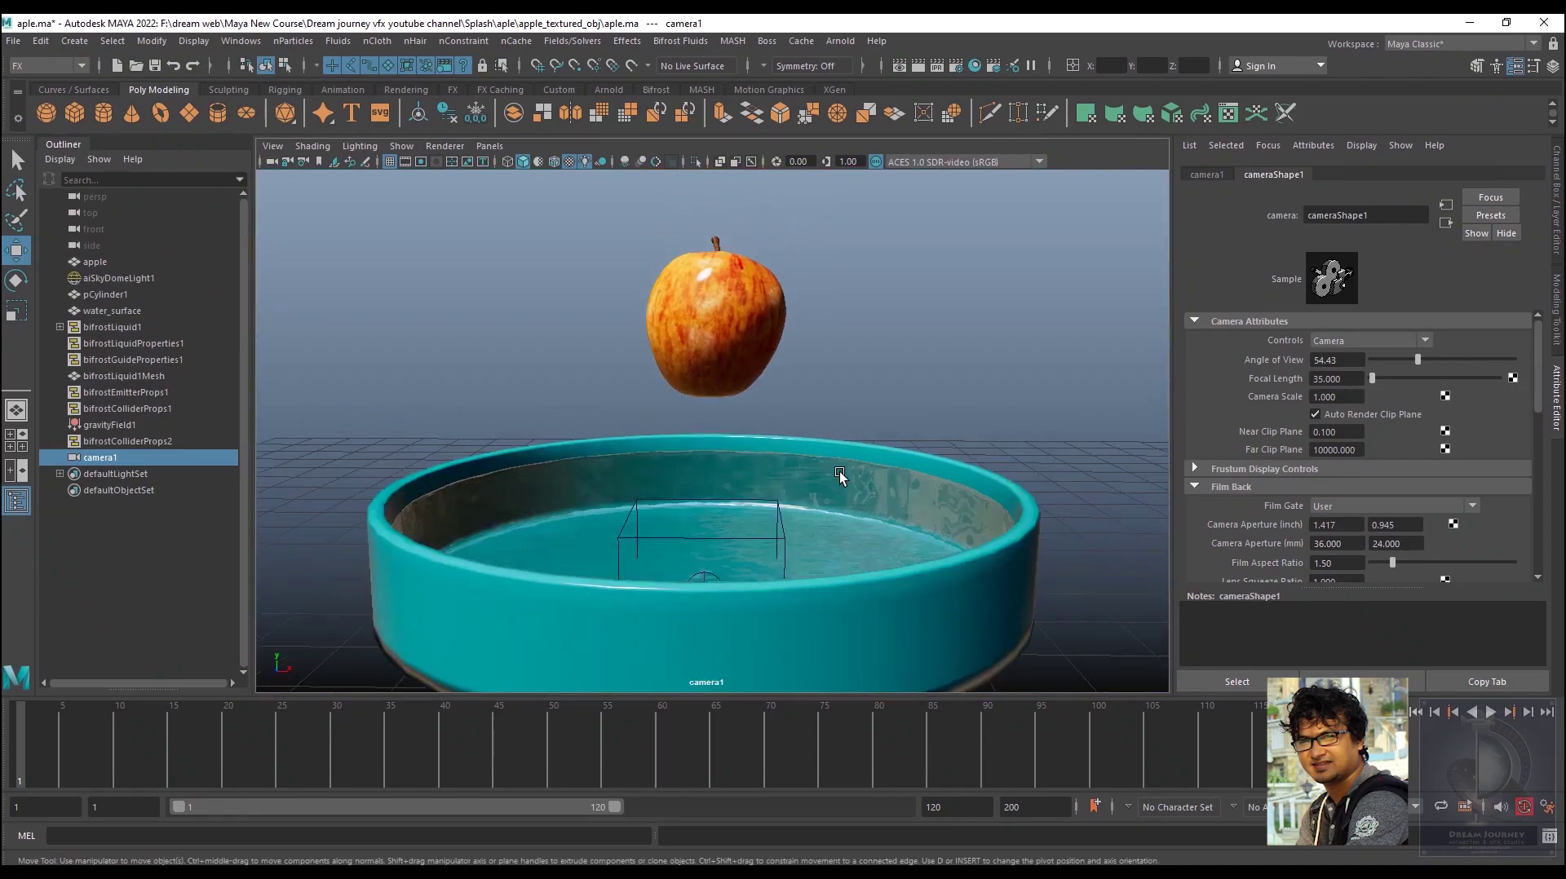
pyautogui.scroll(2, 979, 534)
pyautogui.scroll(2, 979, 522)
pyautogui.scroll(2, 977, 487)
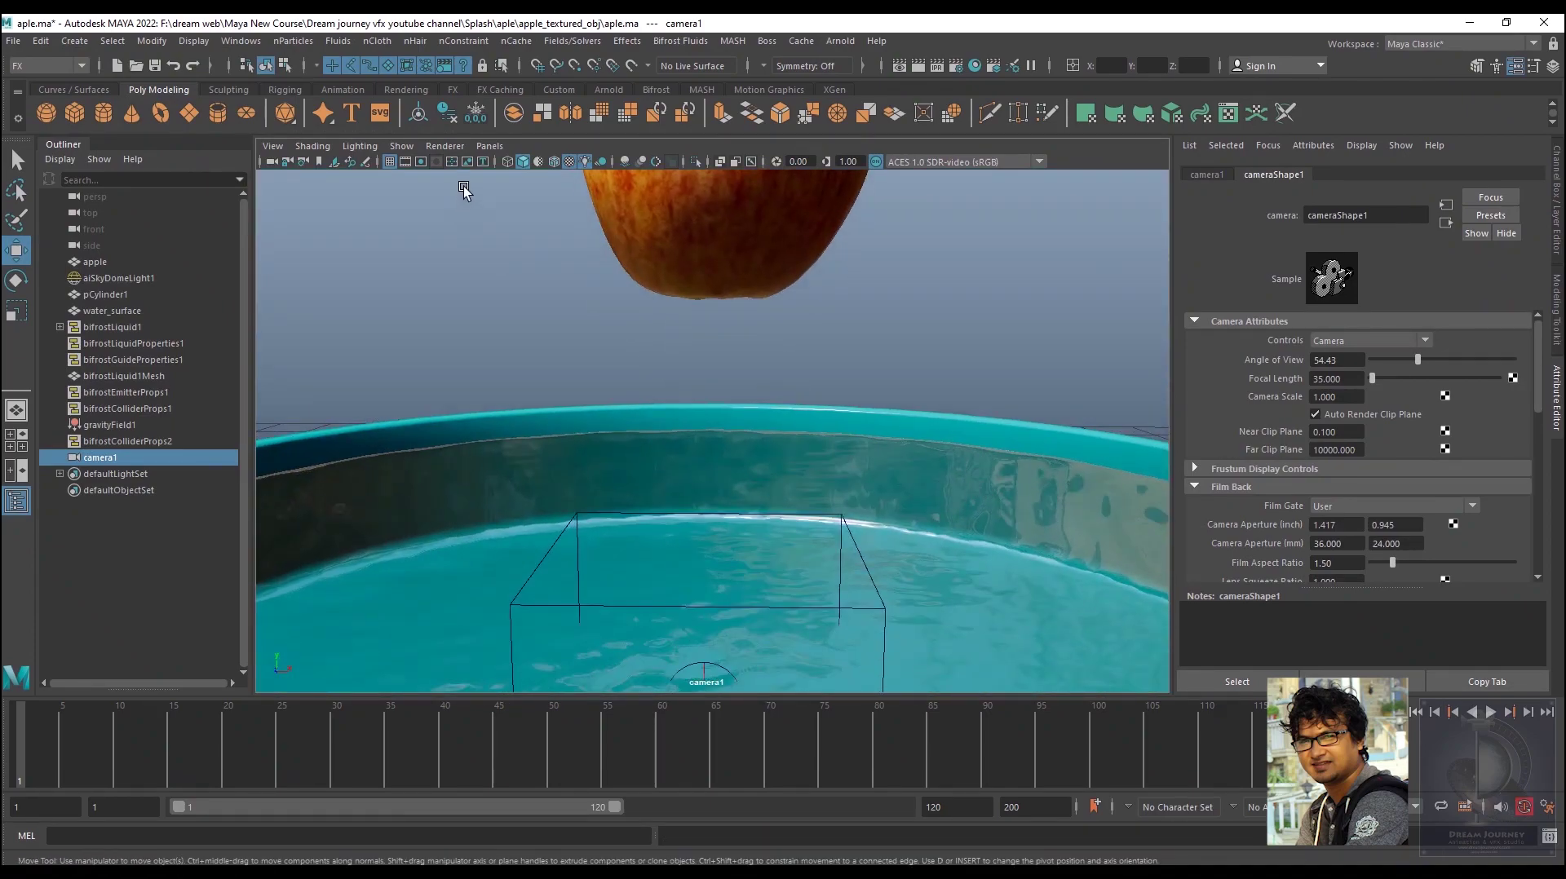
pyautogui.click(272, 146)
pyautogui.moveTo(313, 457)
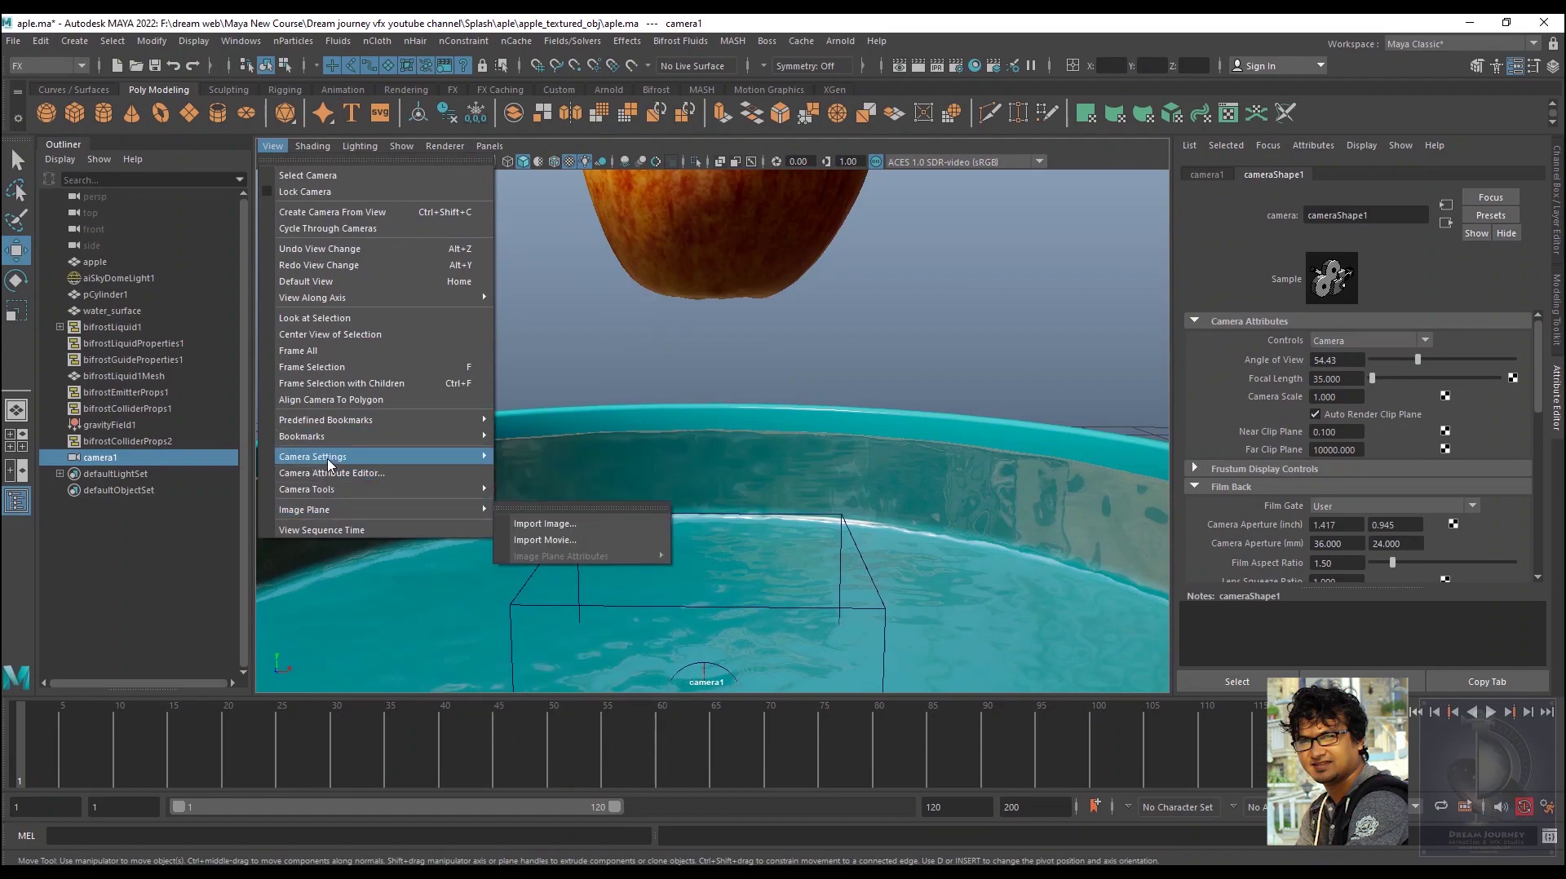
# Turn on the Resolution Gate, Safe Action and Safe Title guides for camera1
pyautogui.click(591, 450)
pyautogui.moveTo(614, 424); pyautogui.dragTo(507, 290)
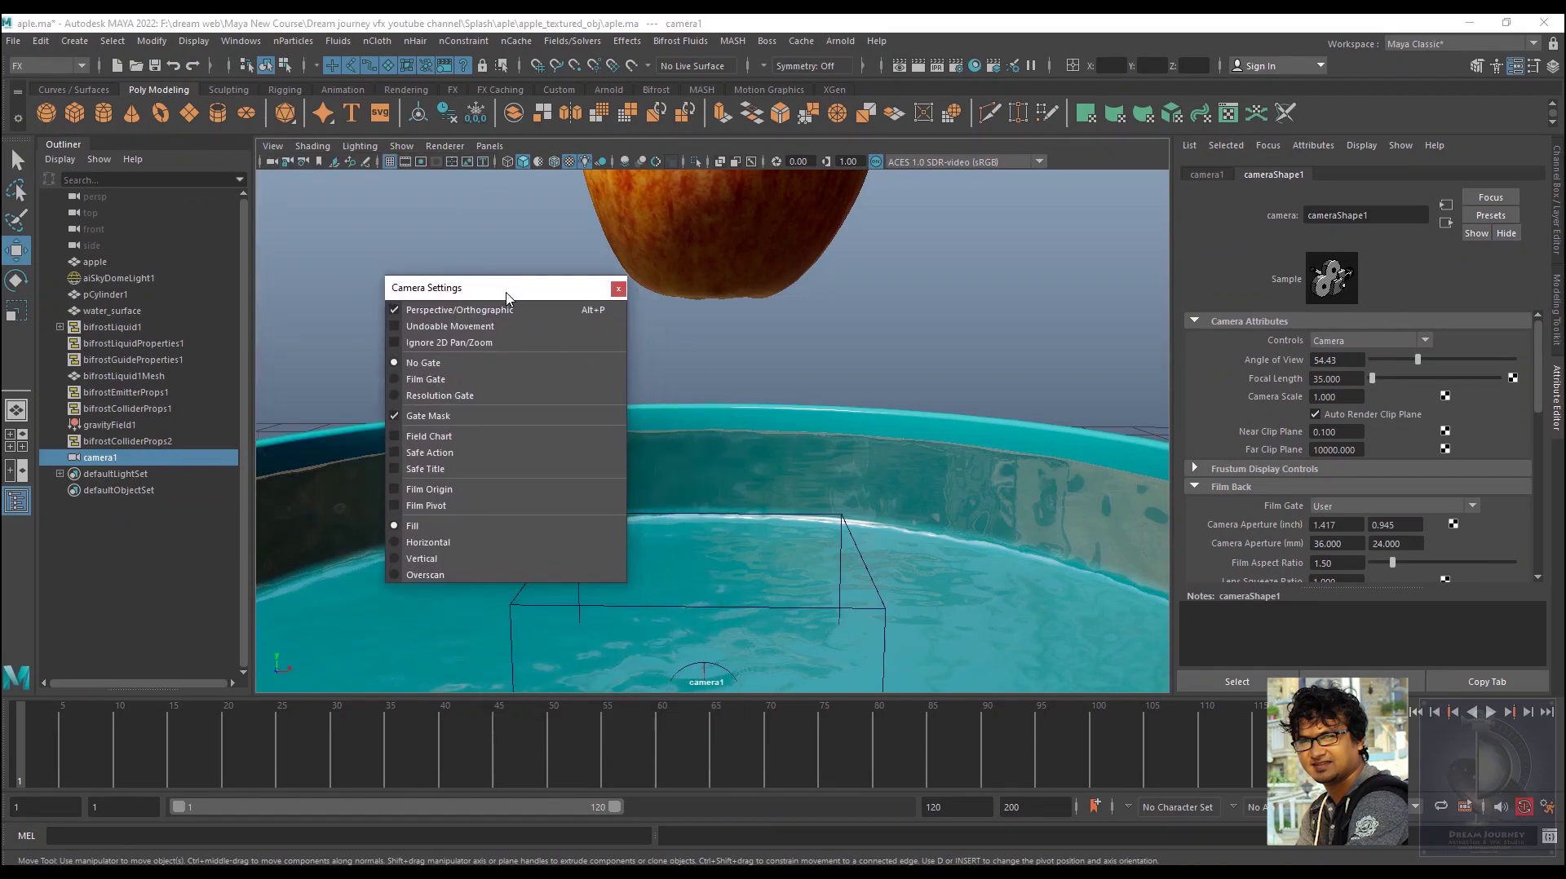
pyautogui.click(428, 397)
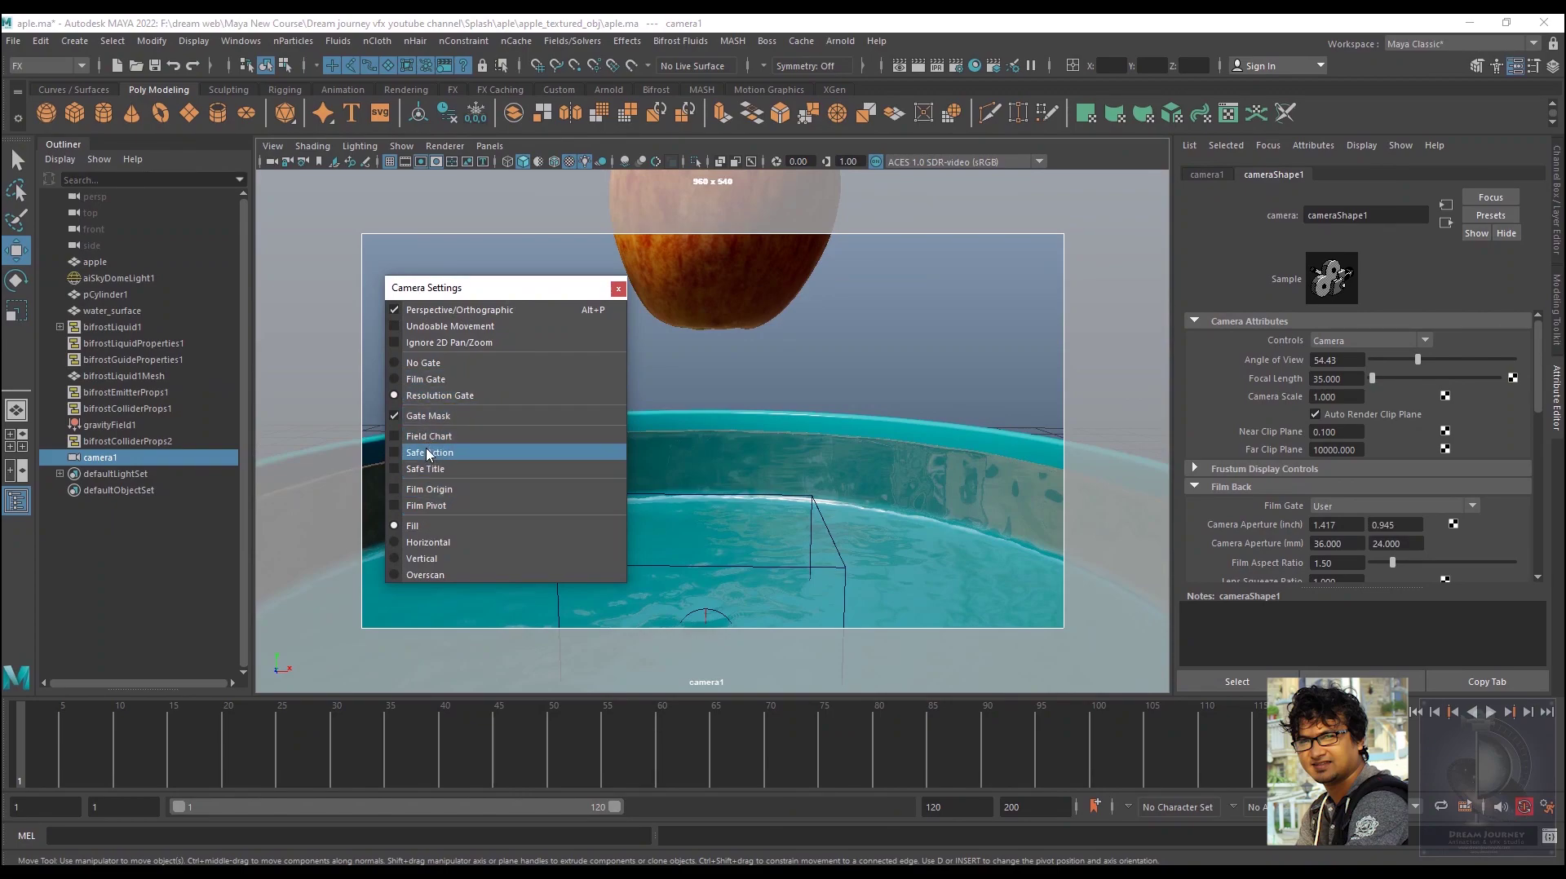
pyautogui.click(433, 453)
pyautogui.click(425, 469)
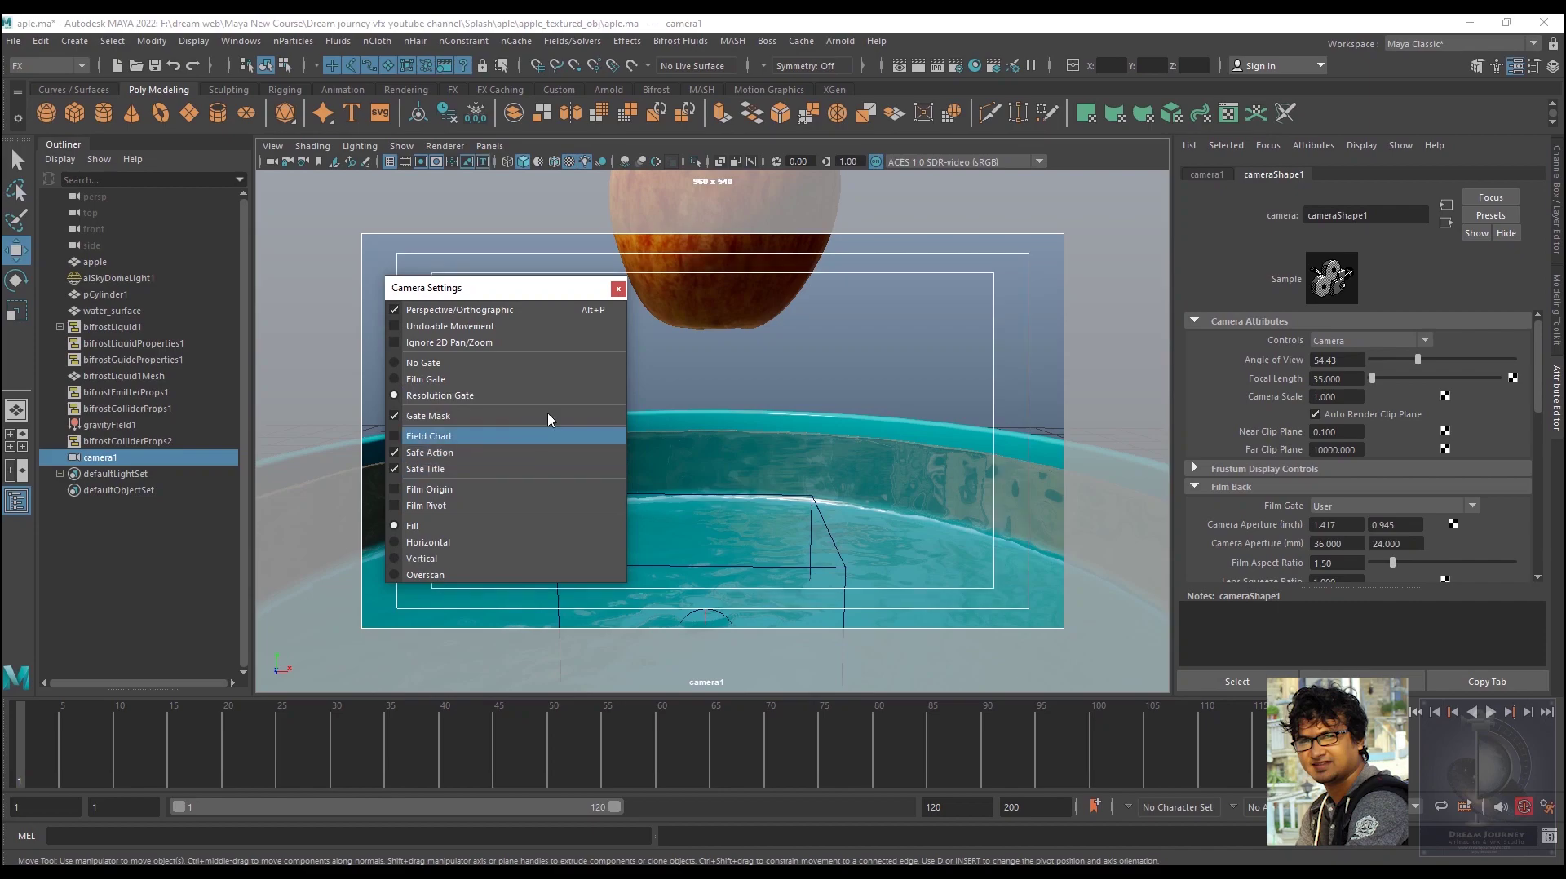
pyautogui.click(618, 289)
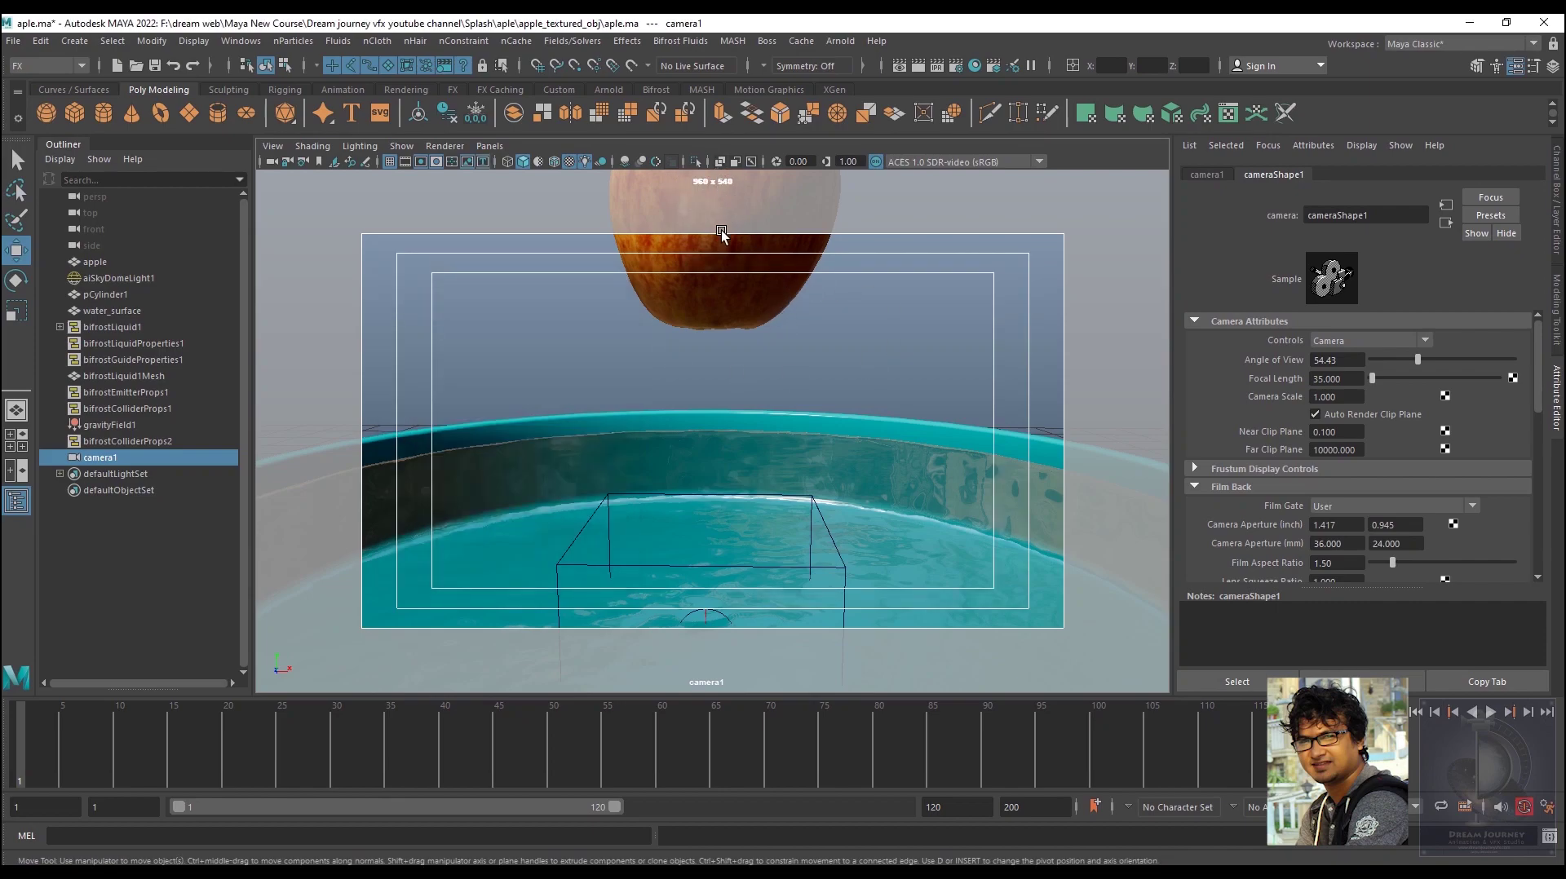
pyautogui.click(586, 163)
# Choose the HD_1080 Image Size preset in Render Settings for 1920 x 1080 output
pyautogui.click(957, 65)
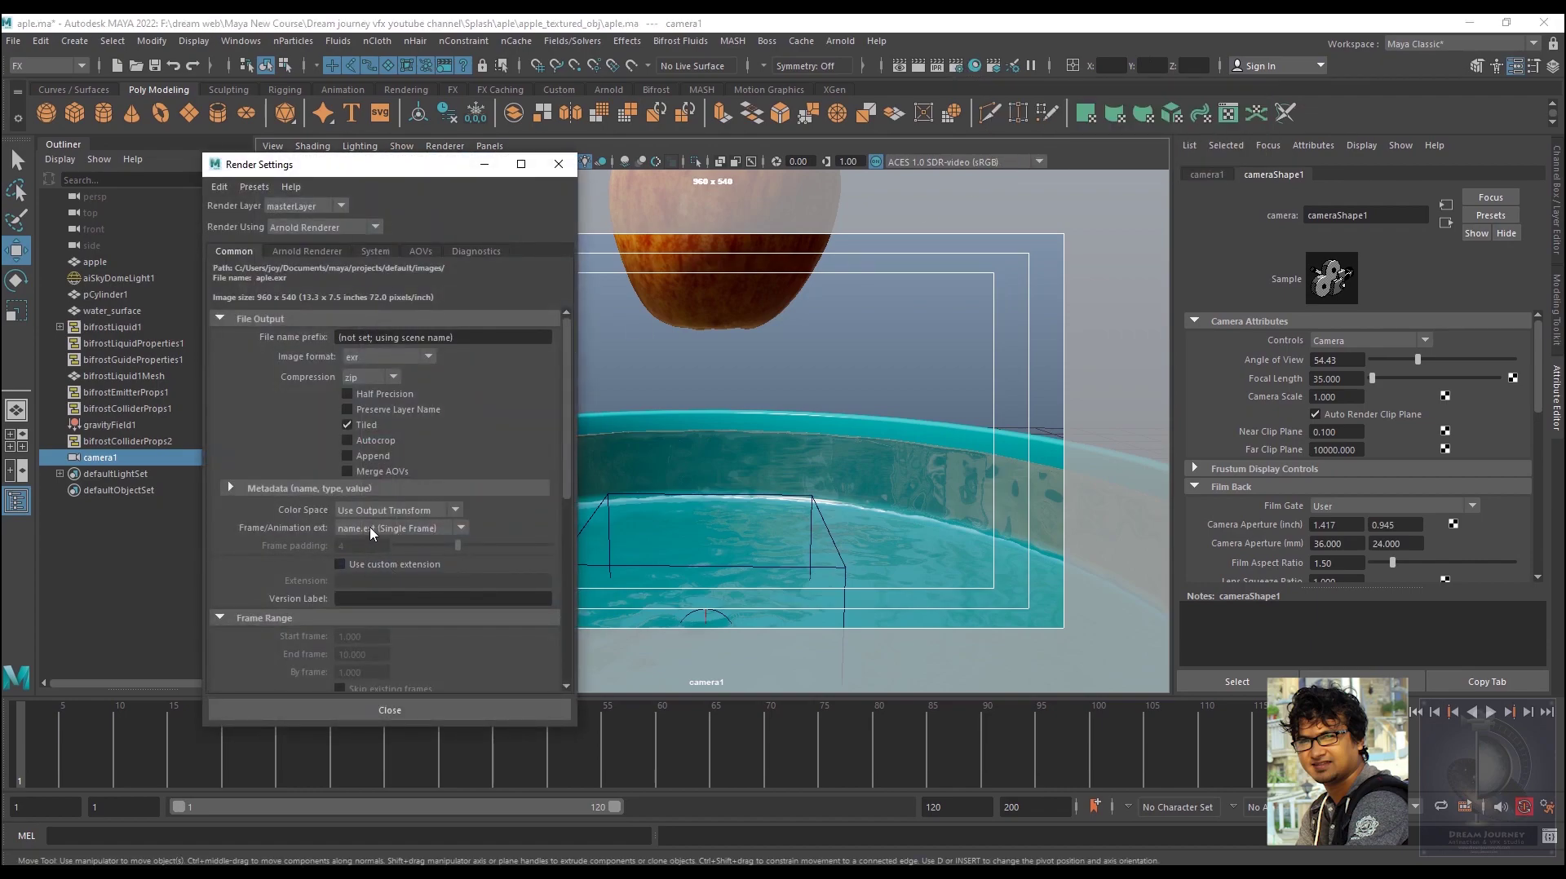
pyautogui.scroll(-5, 379, 500)
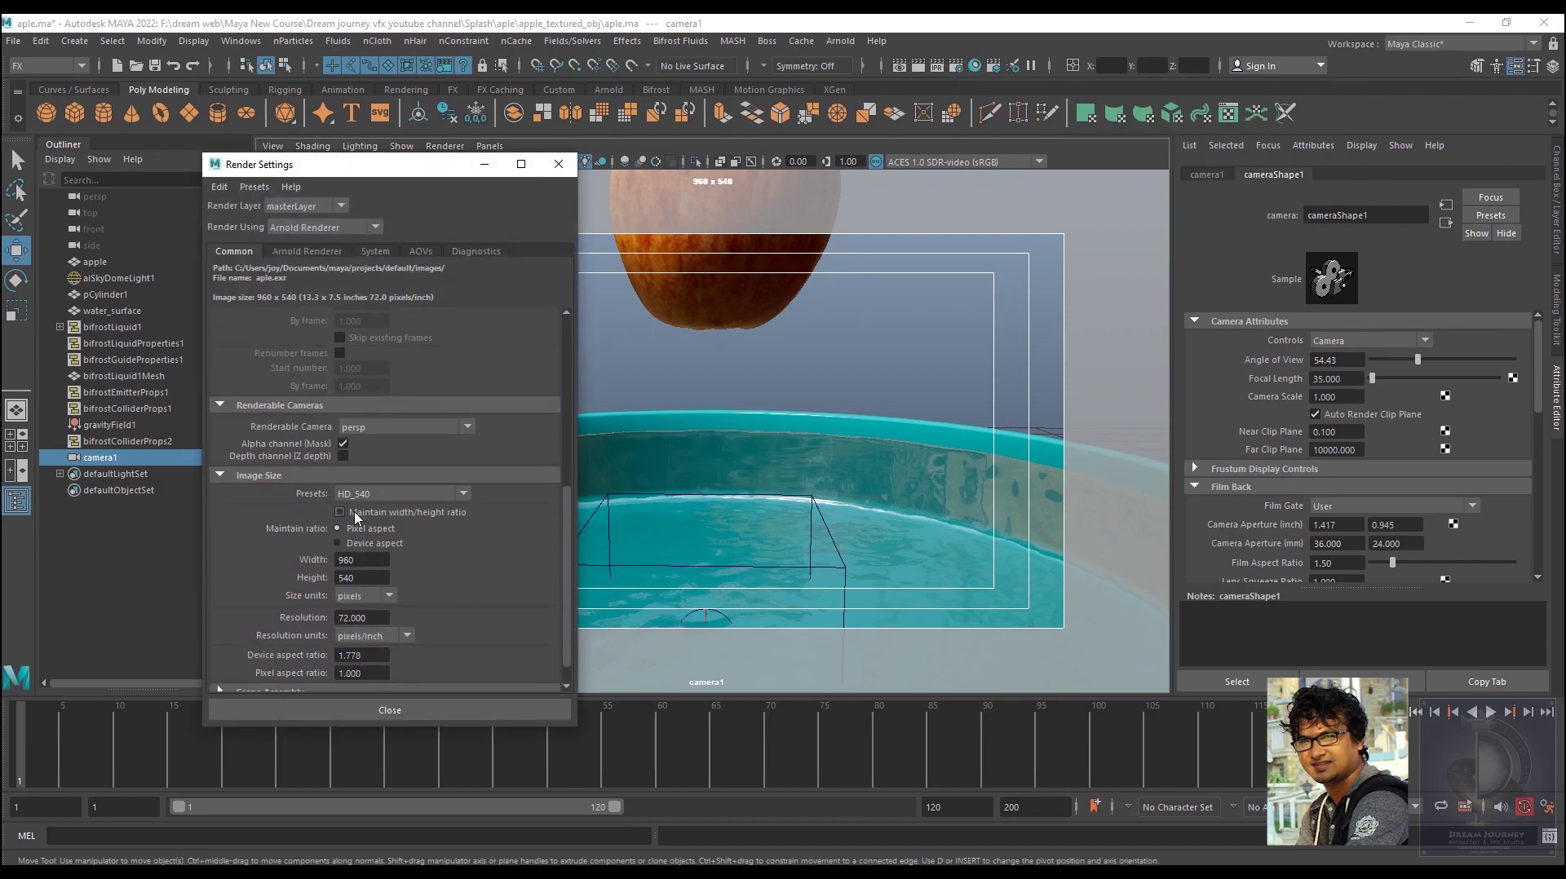
pyautogui.click(378, 500)
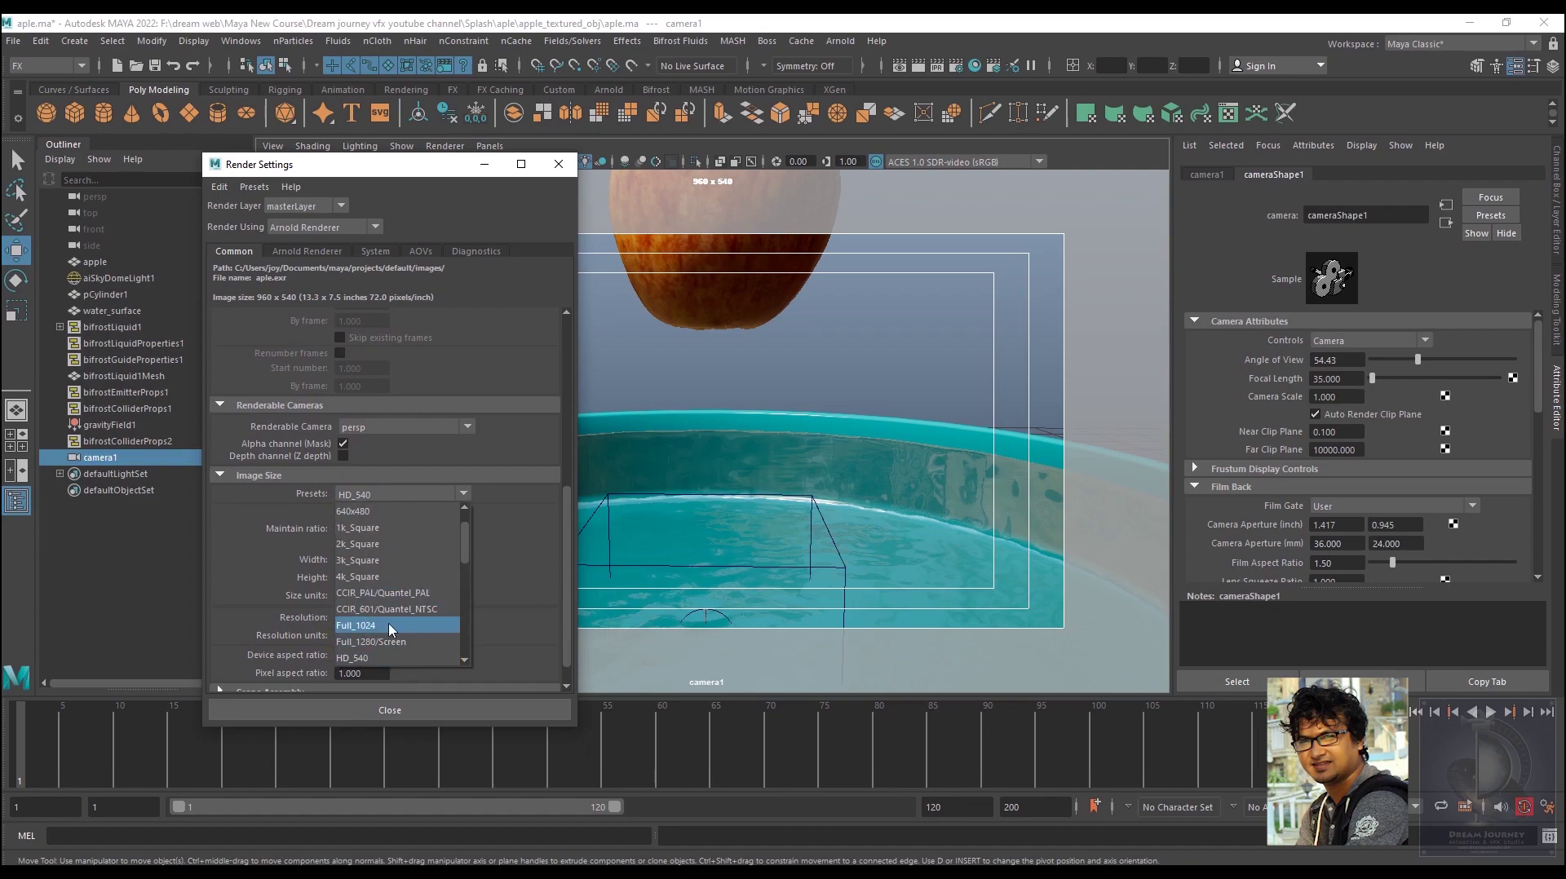
pyautogui.click(380, 642)
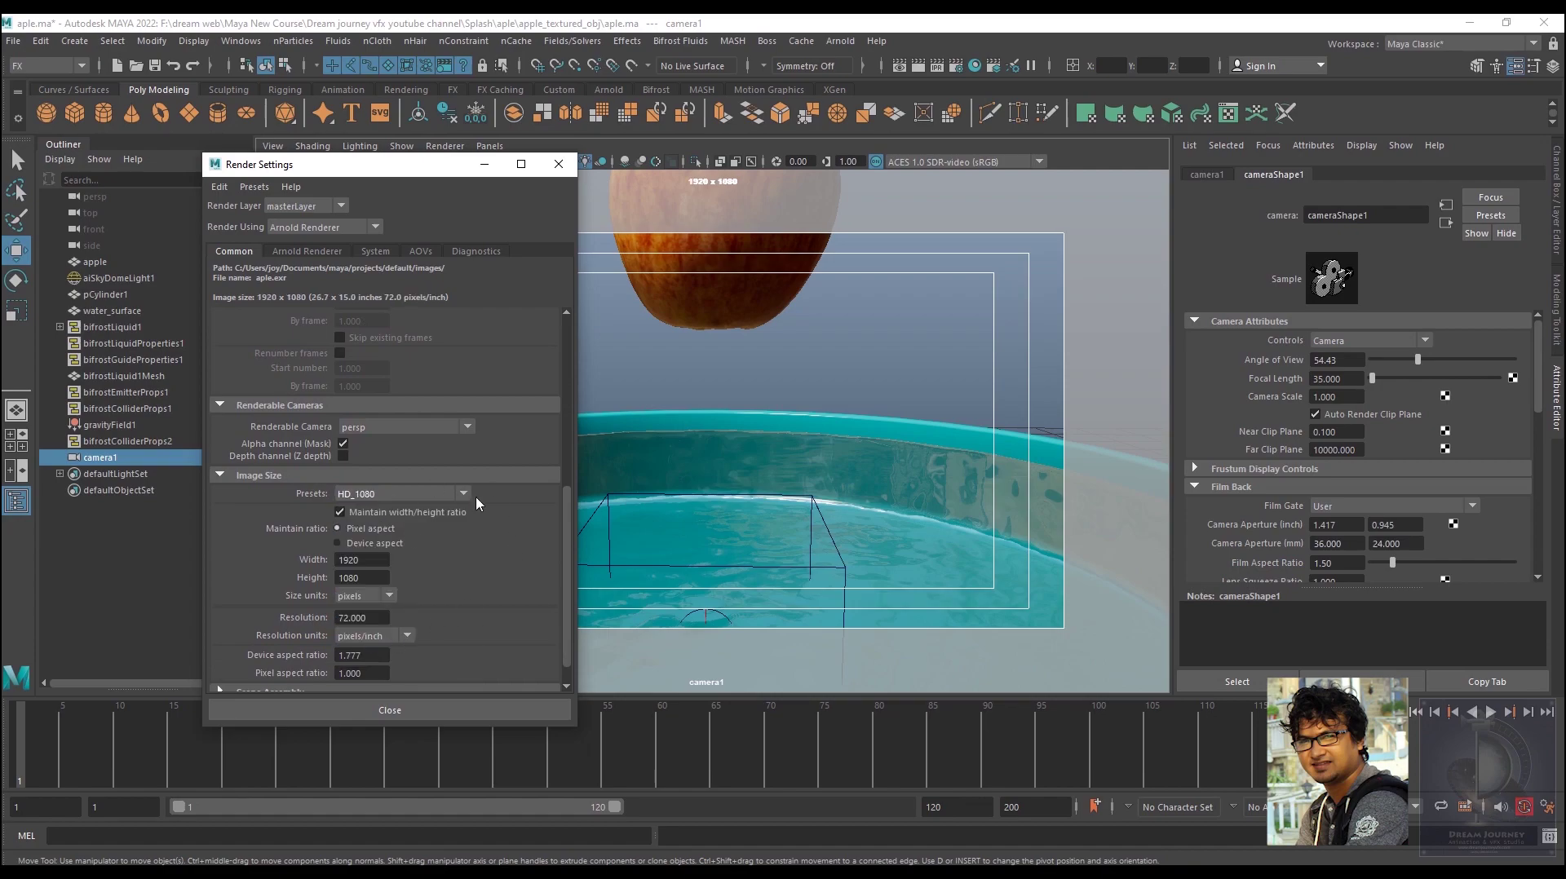
pyautogui.click(558, 165)
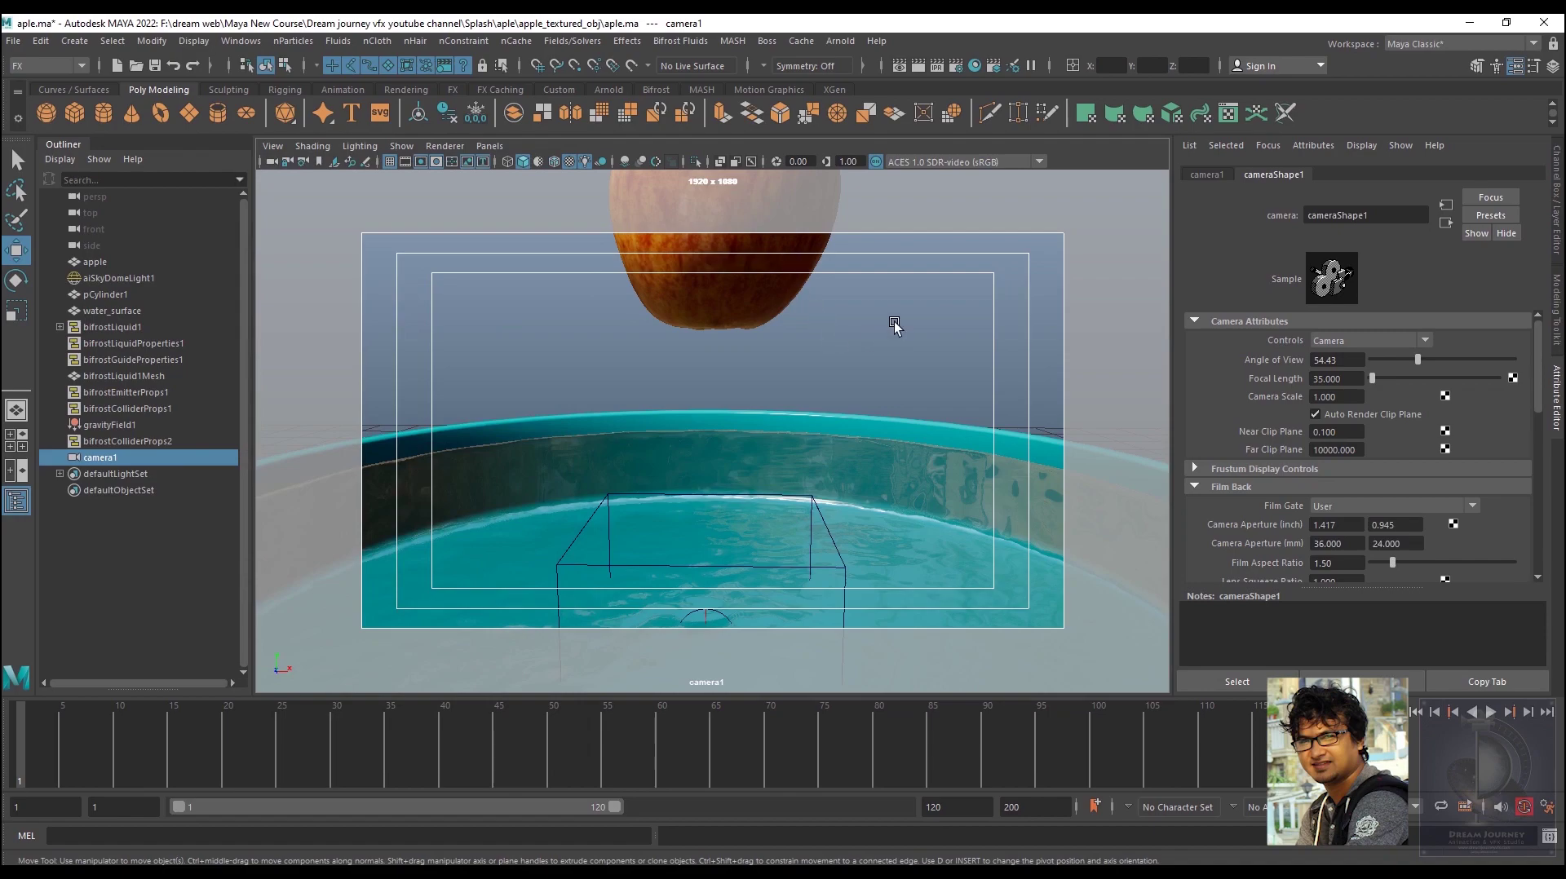
pyautogui.click(866, 332)
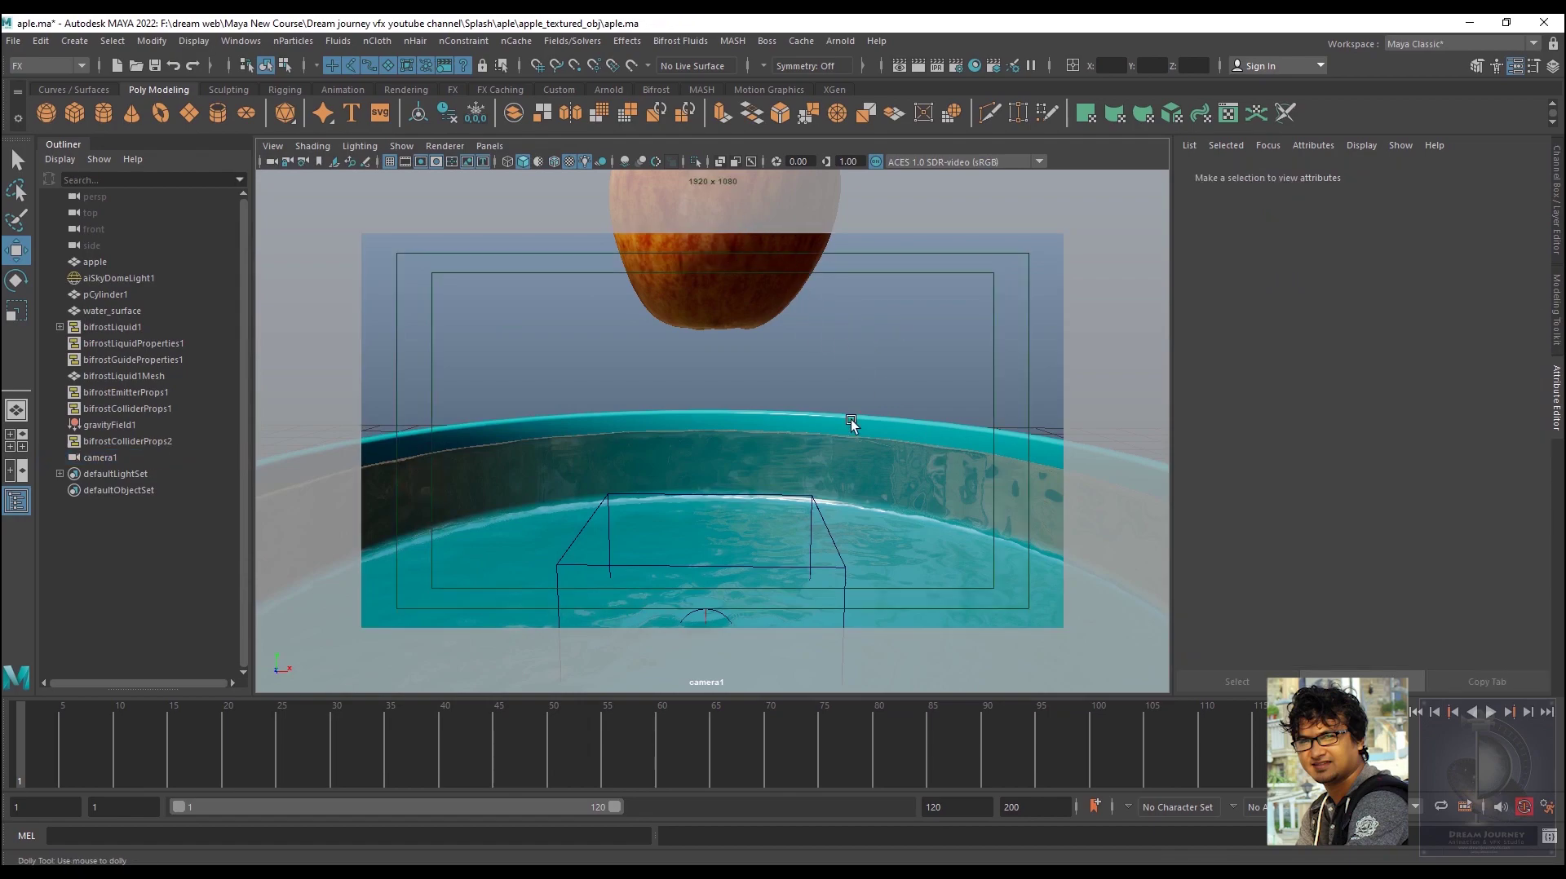
# Zoom camera1 so the tub fills the frame with the apple at the top edge, and save aple.ma
pyautogui.scroll(-5, 848, 418)
pyautogui.scroll(4, 867, 502)
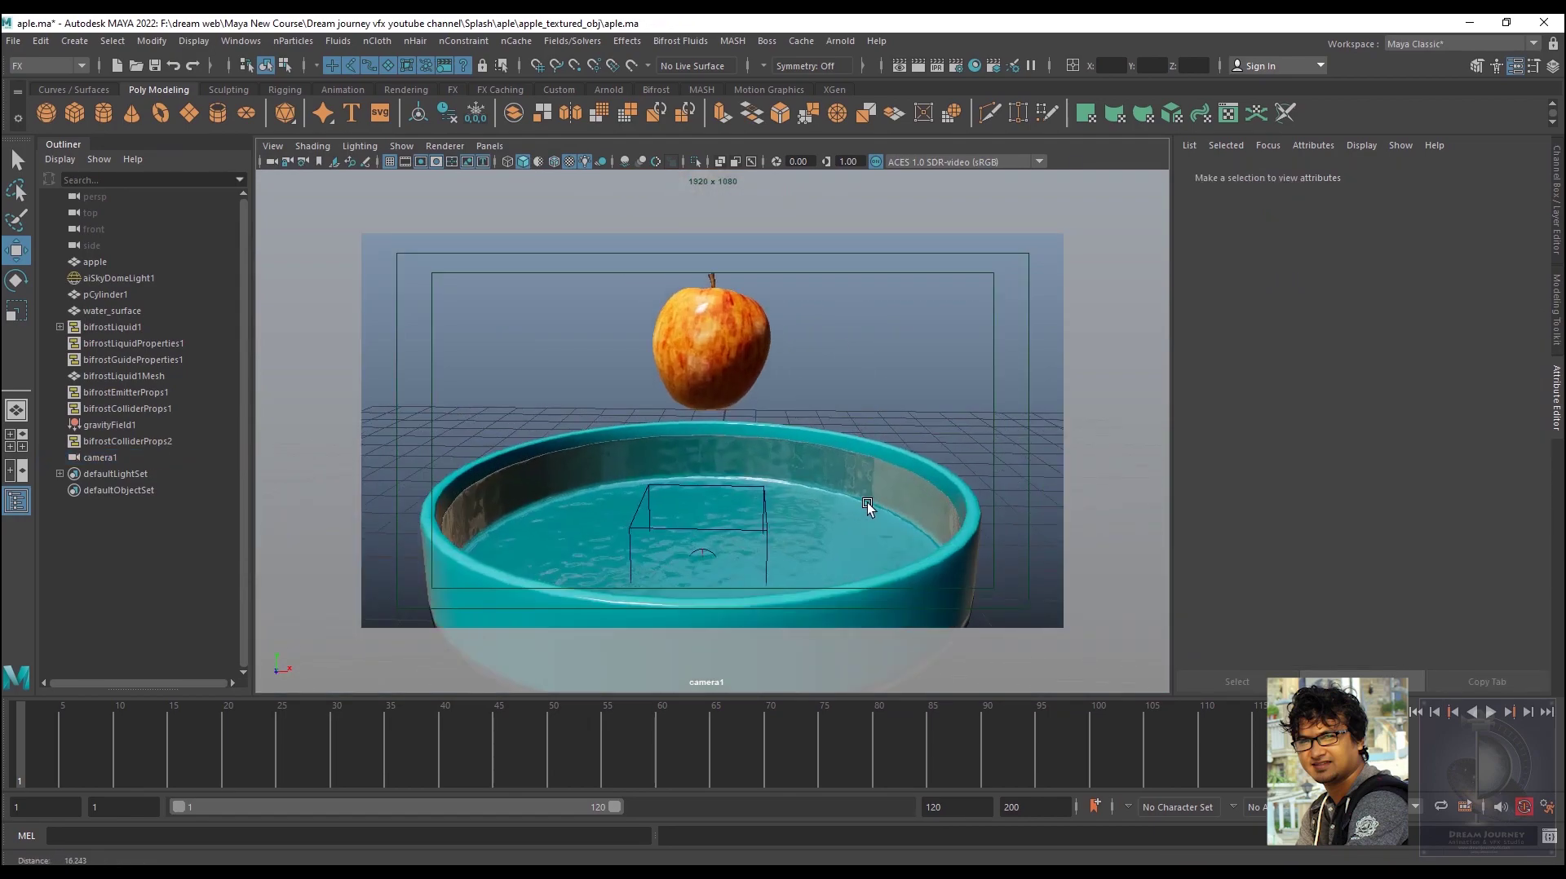
pyautogui.scroll(1, 887, 502)
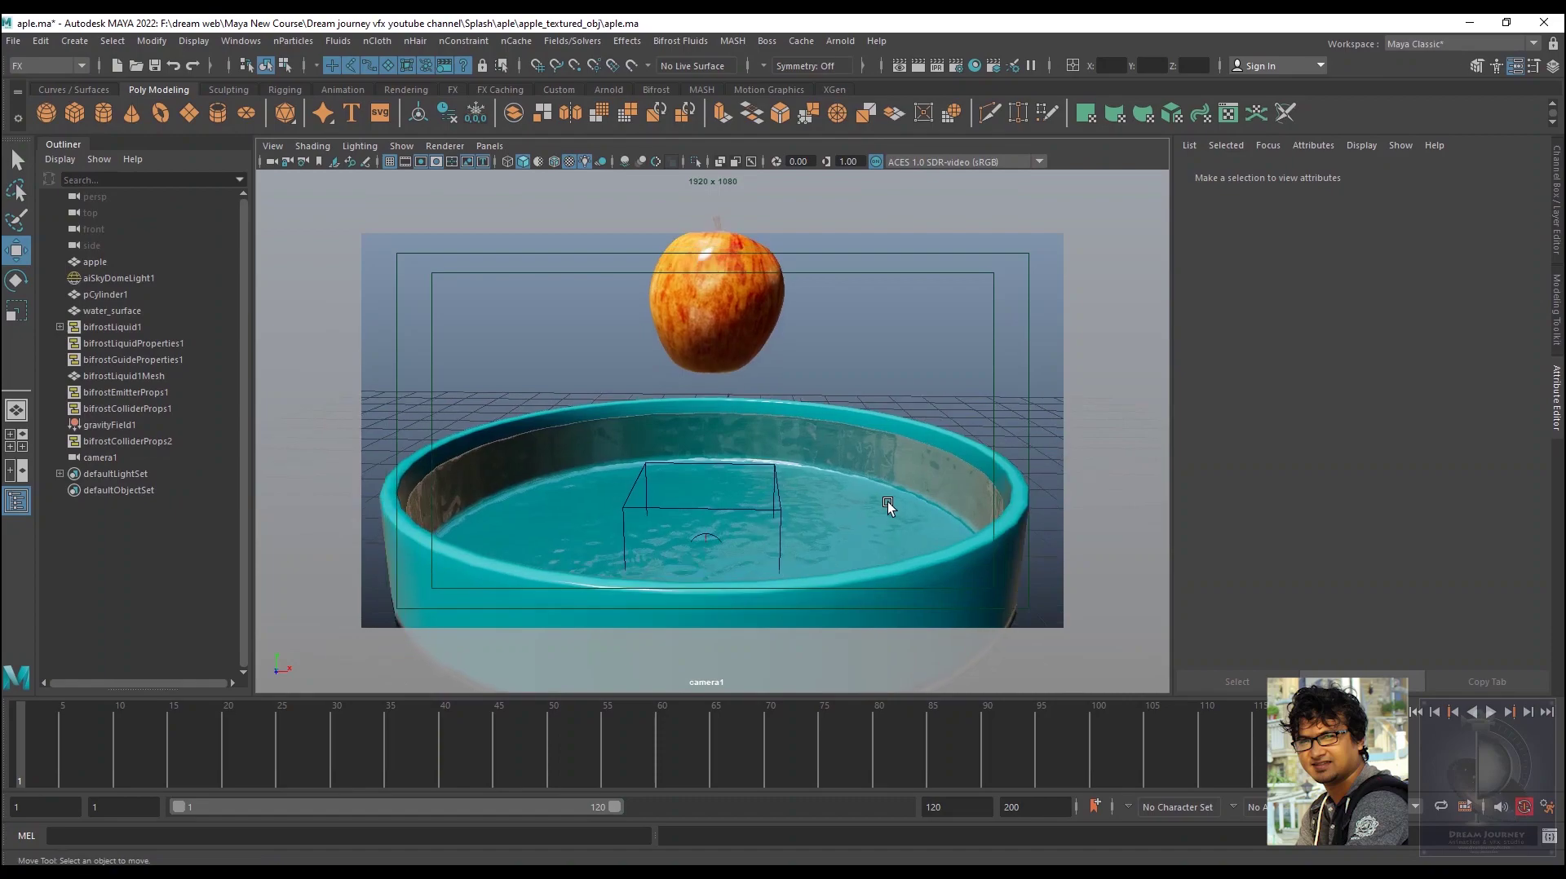
pyautogui.scroll(2, 887, 501)
pyautogui.scroll(1, 894, 481)
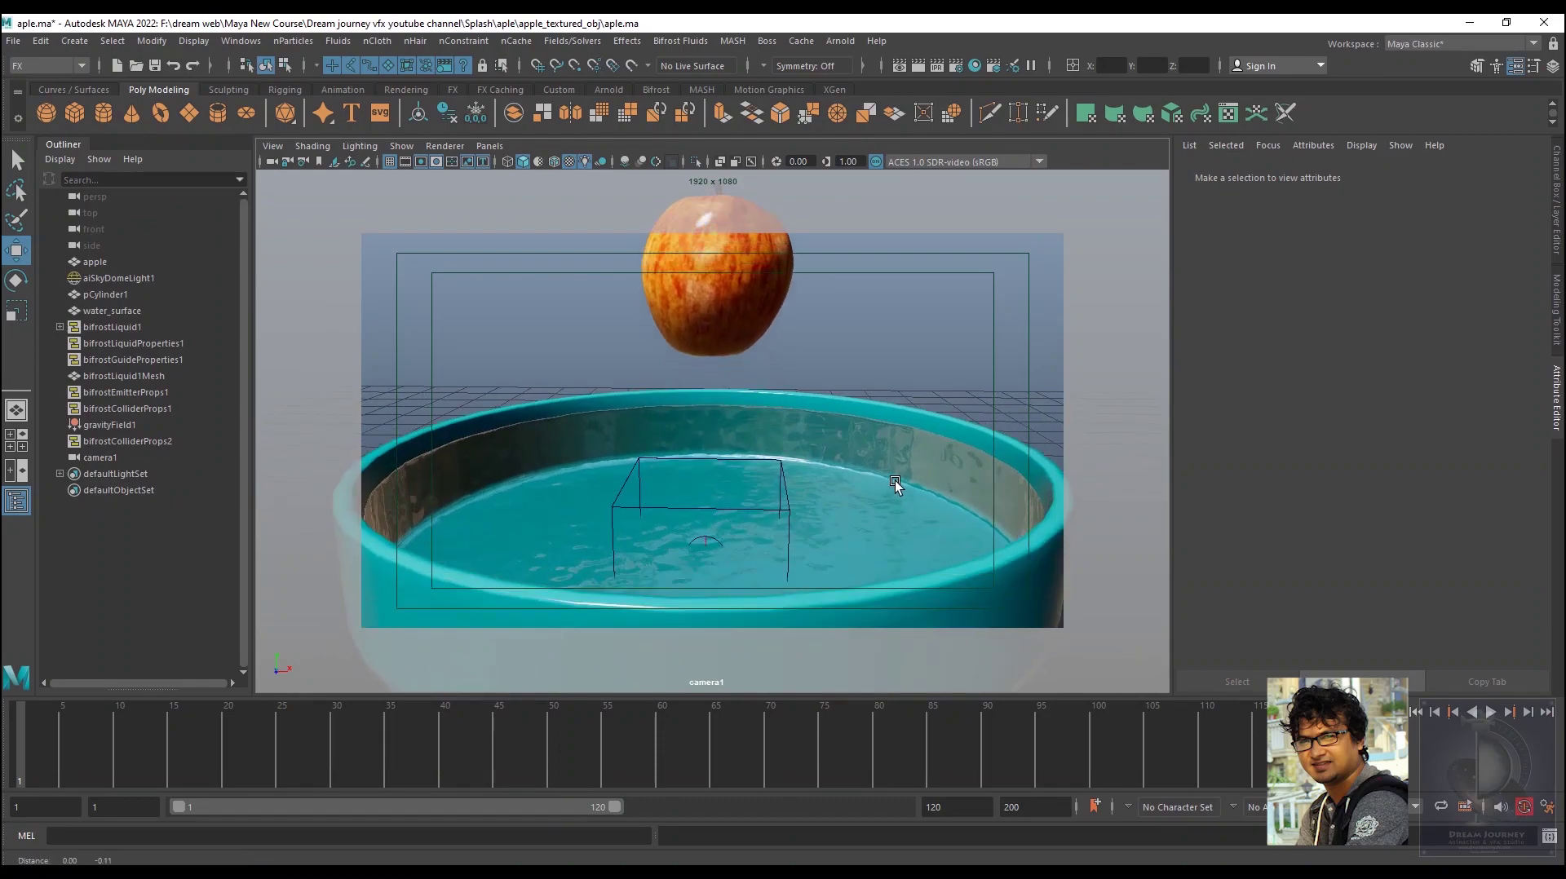
pyautogui.scroll(2, 896, 476)
pyautogui.scroll(1, 923, 531)
pyautogui.scroll(1, 923, 531)
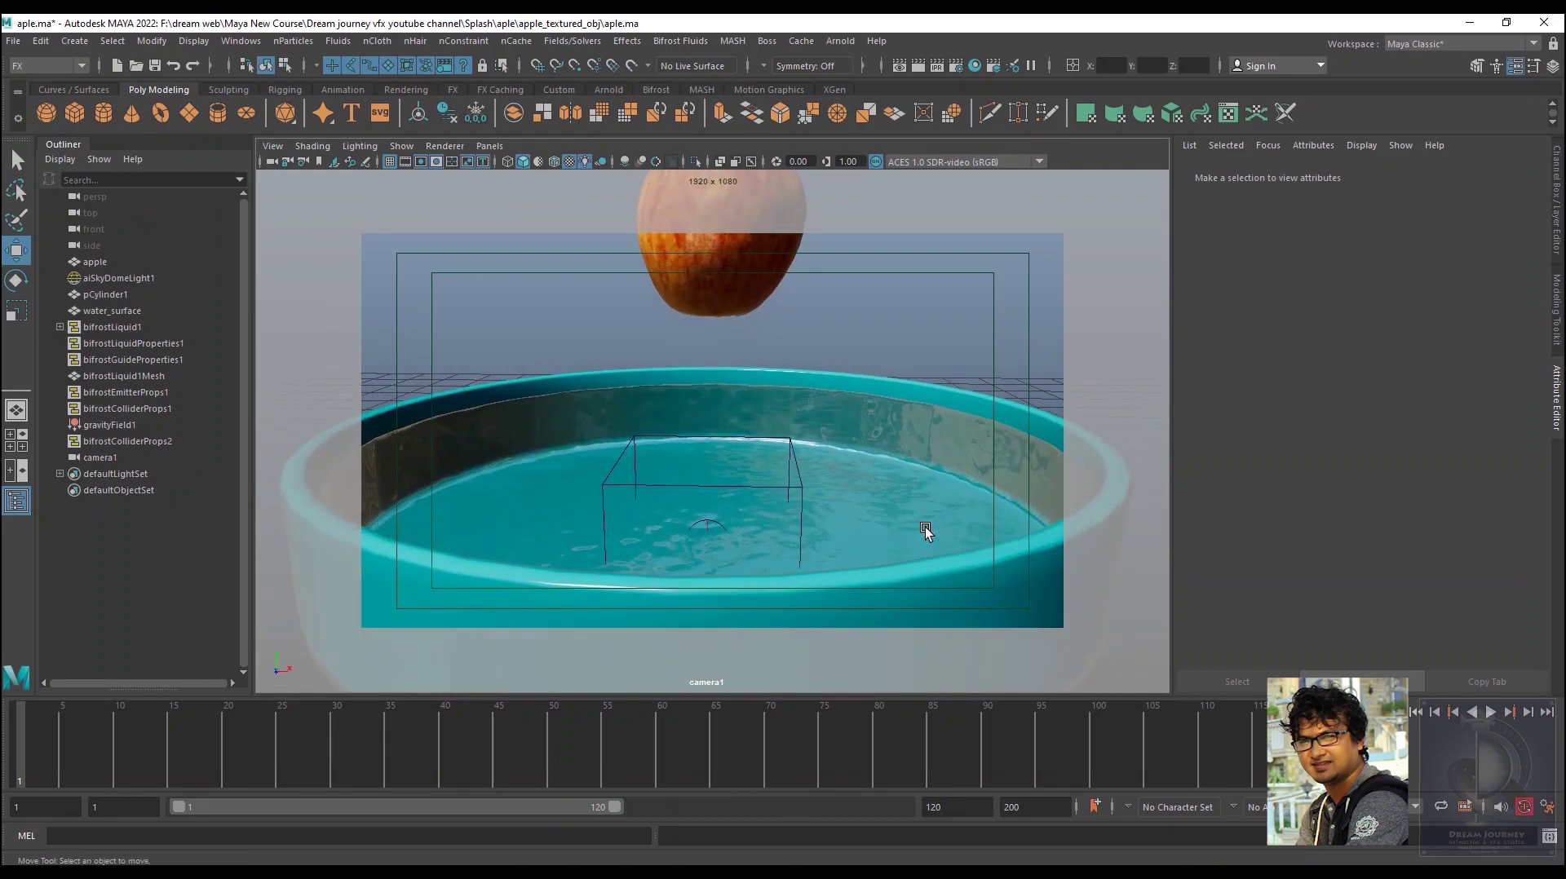
pyautogui.keyDown('alt'); pyautogui.moveTo(923, 531); pyautogui.dragTo(923, 525, button='middle'); pyautogui.keyUp('alt')
pyautogui.scroll(-1, 921, 518)
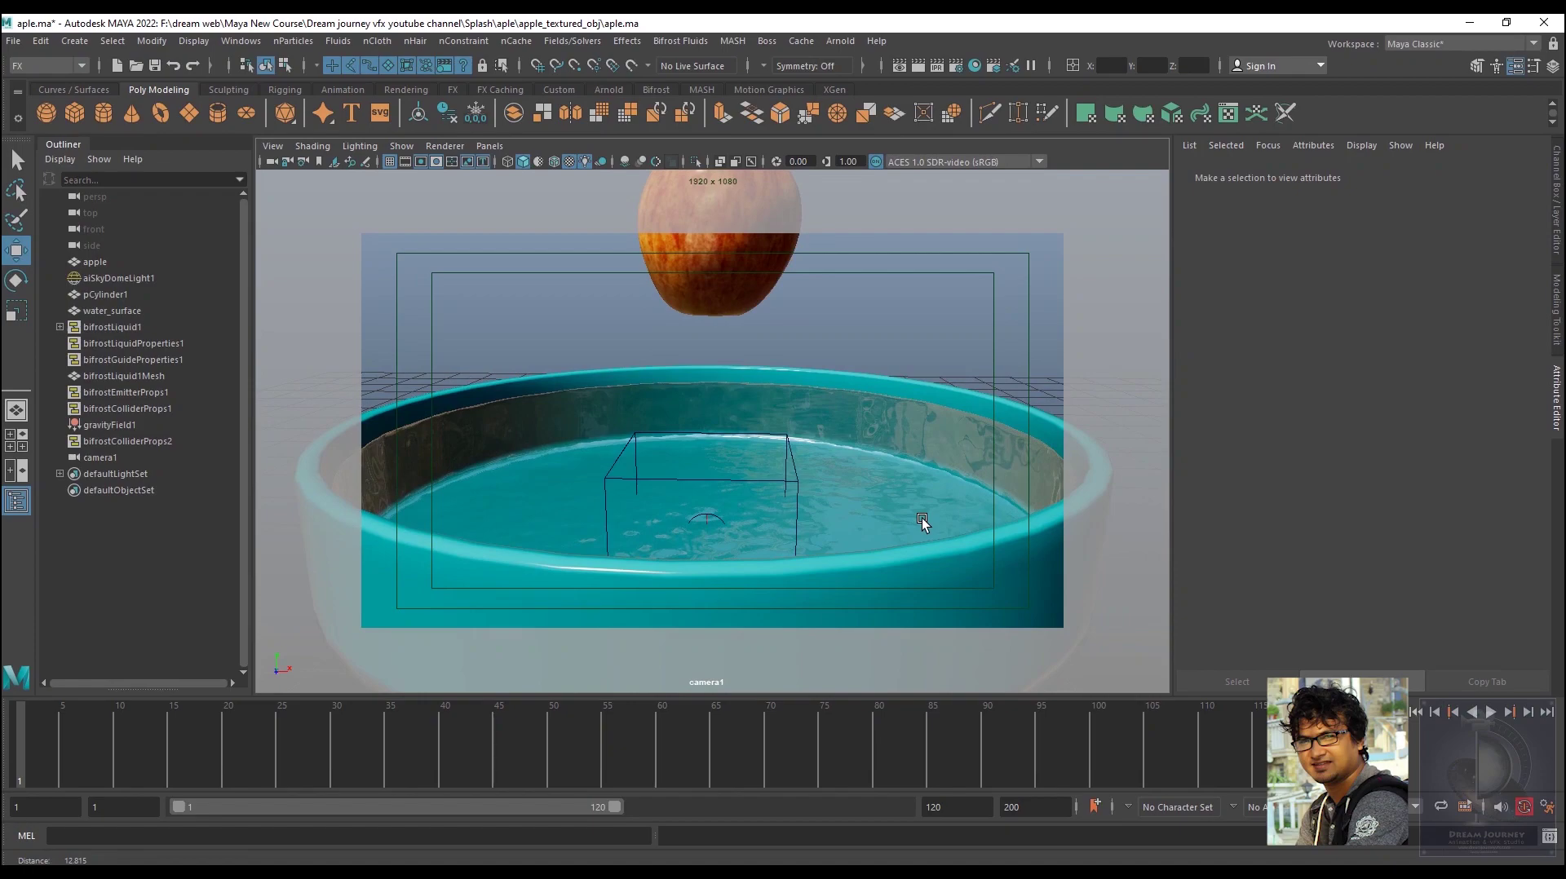
pyautogui.scroll(-1, 920, 517)
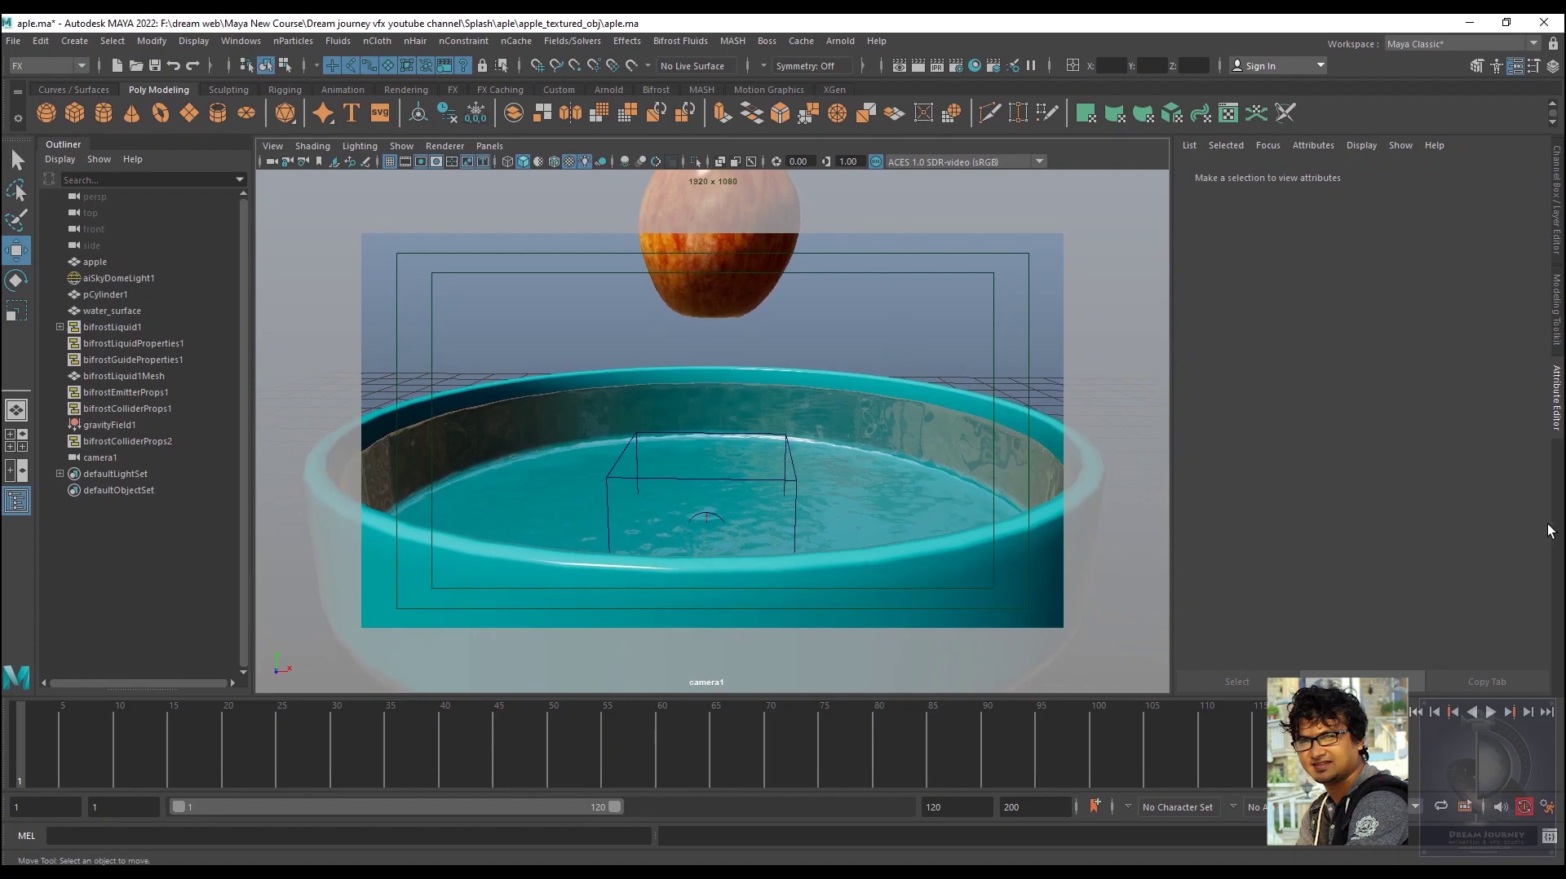
pyautogui.click(156, 65)
# Return to the Move tool and open the Playblast options
pyautogui.press('q')
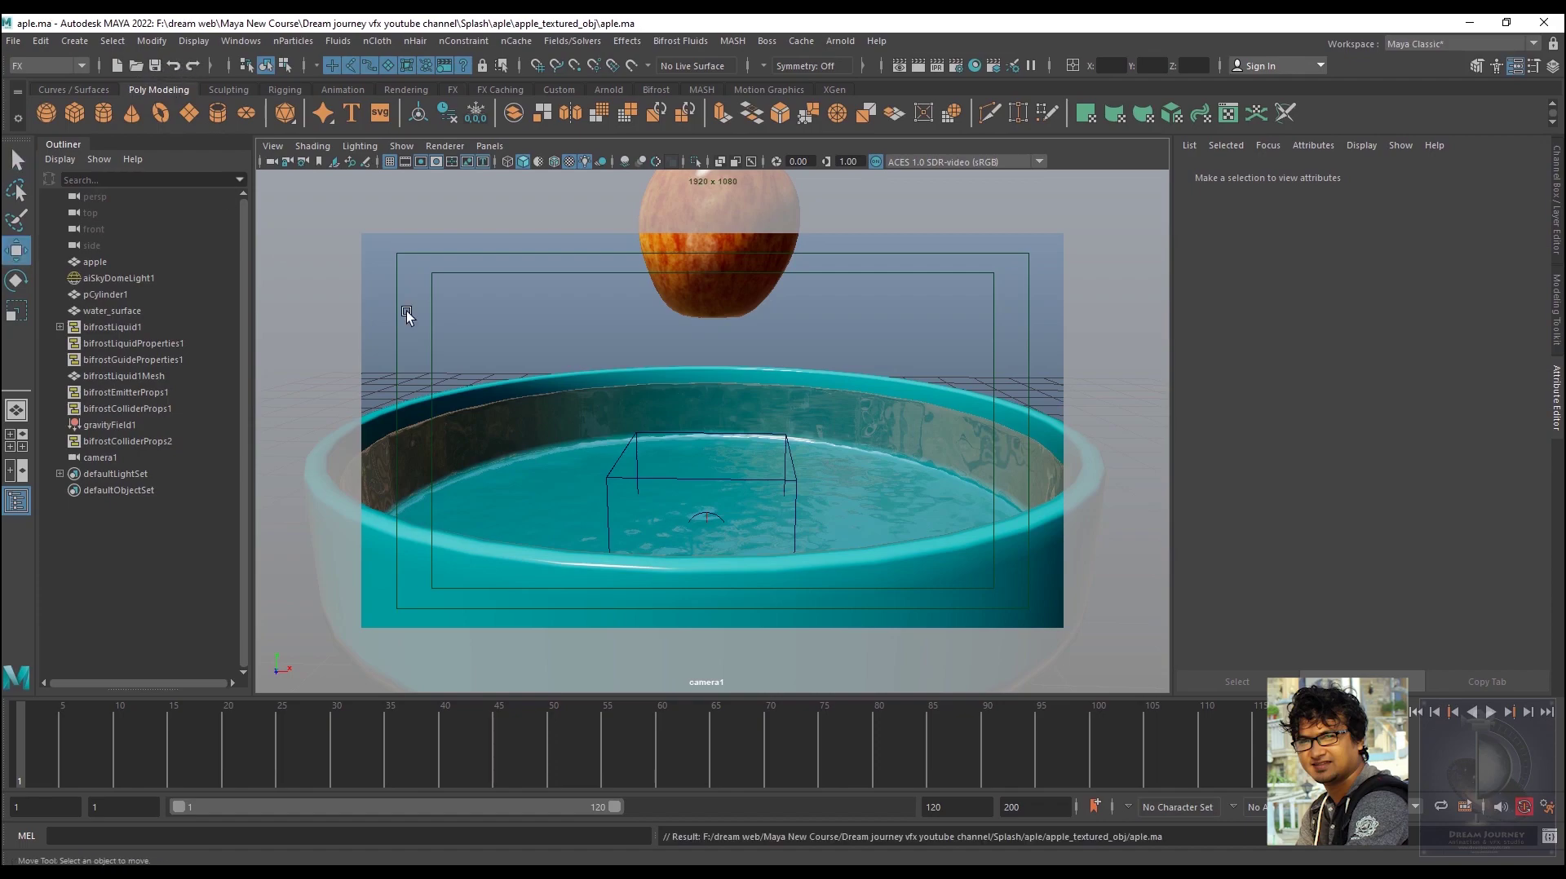
pyautogui.press('w')
pyautogui.rightClick(806, 724)
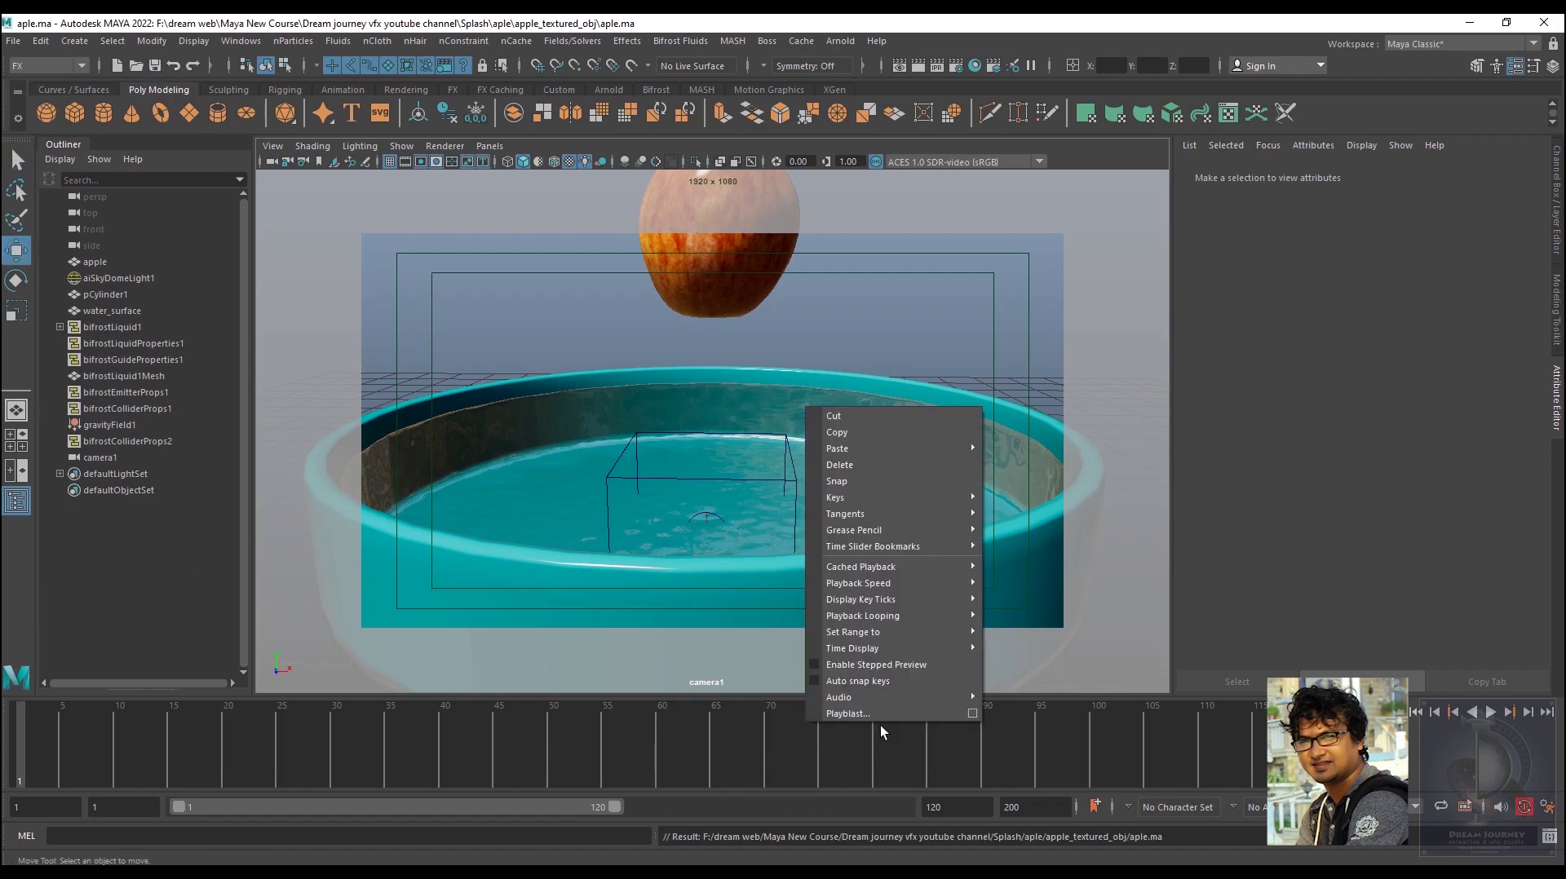
pyautogui.click(972, 713)
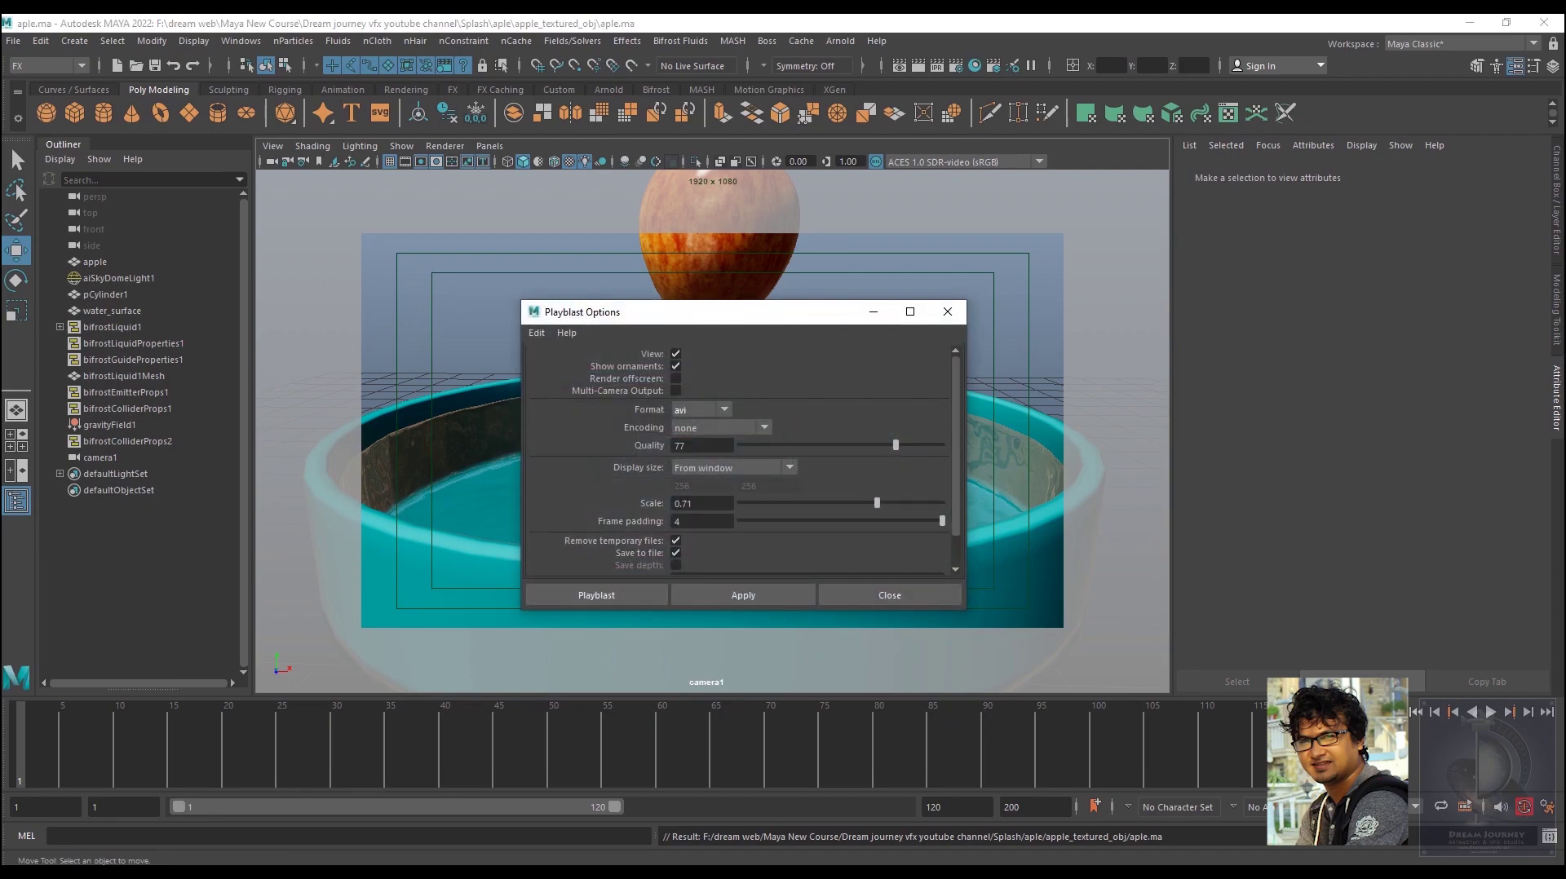
# Review the movie file name and scale, then browse for where to save the movie
pyautogui.scroll(-1, 685, 545)
pyautogui.moveTo(710, 546); pyautogui.dragTo(635, 545)
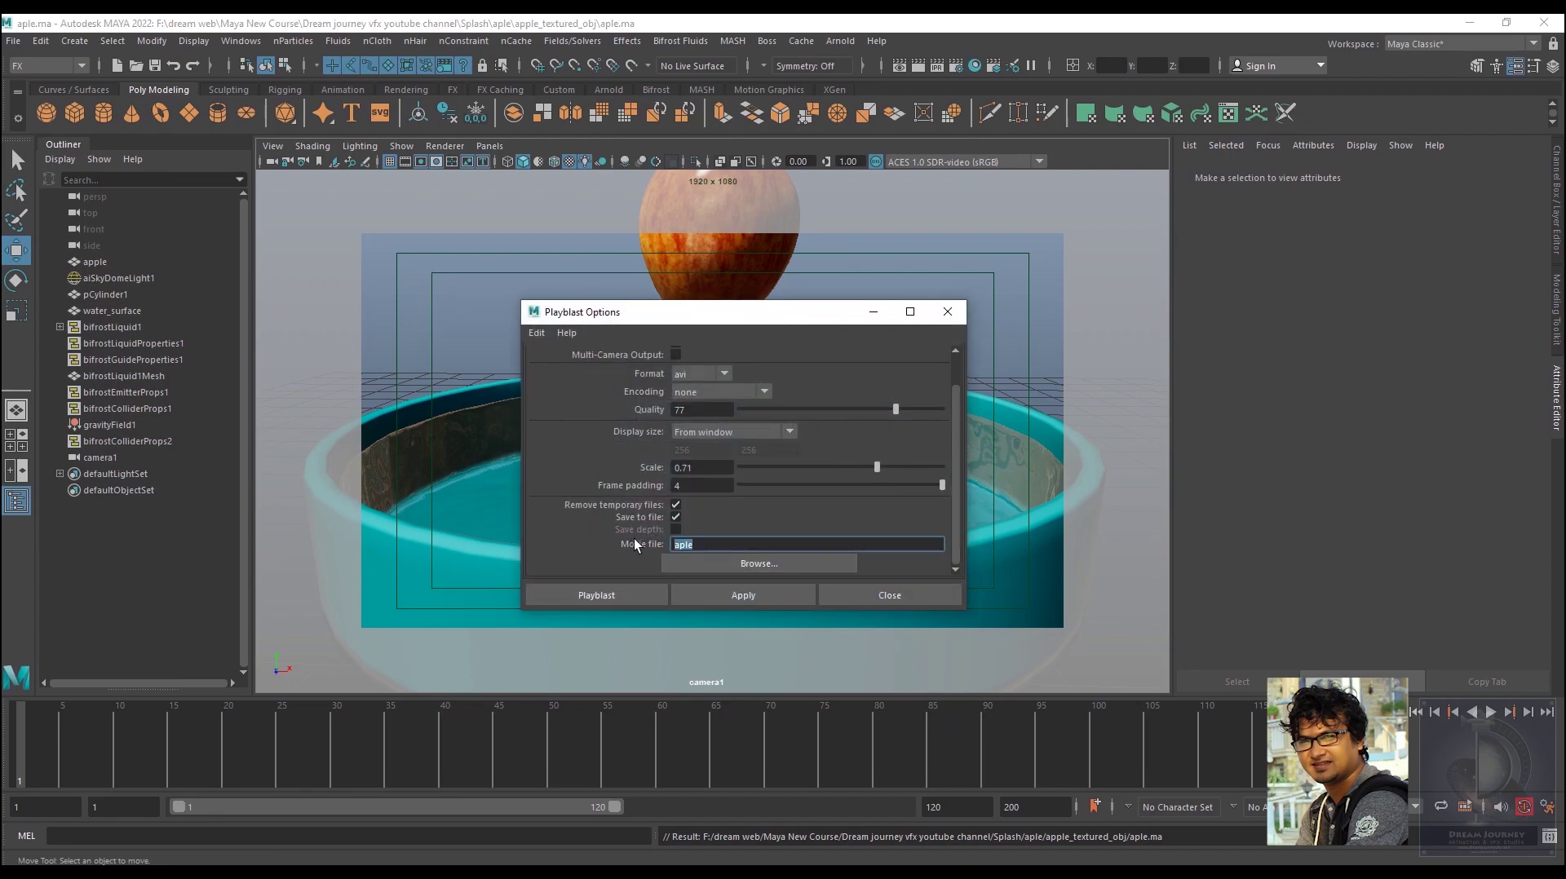
pyautogui.click(702, 470)
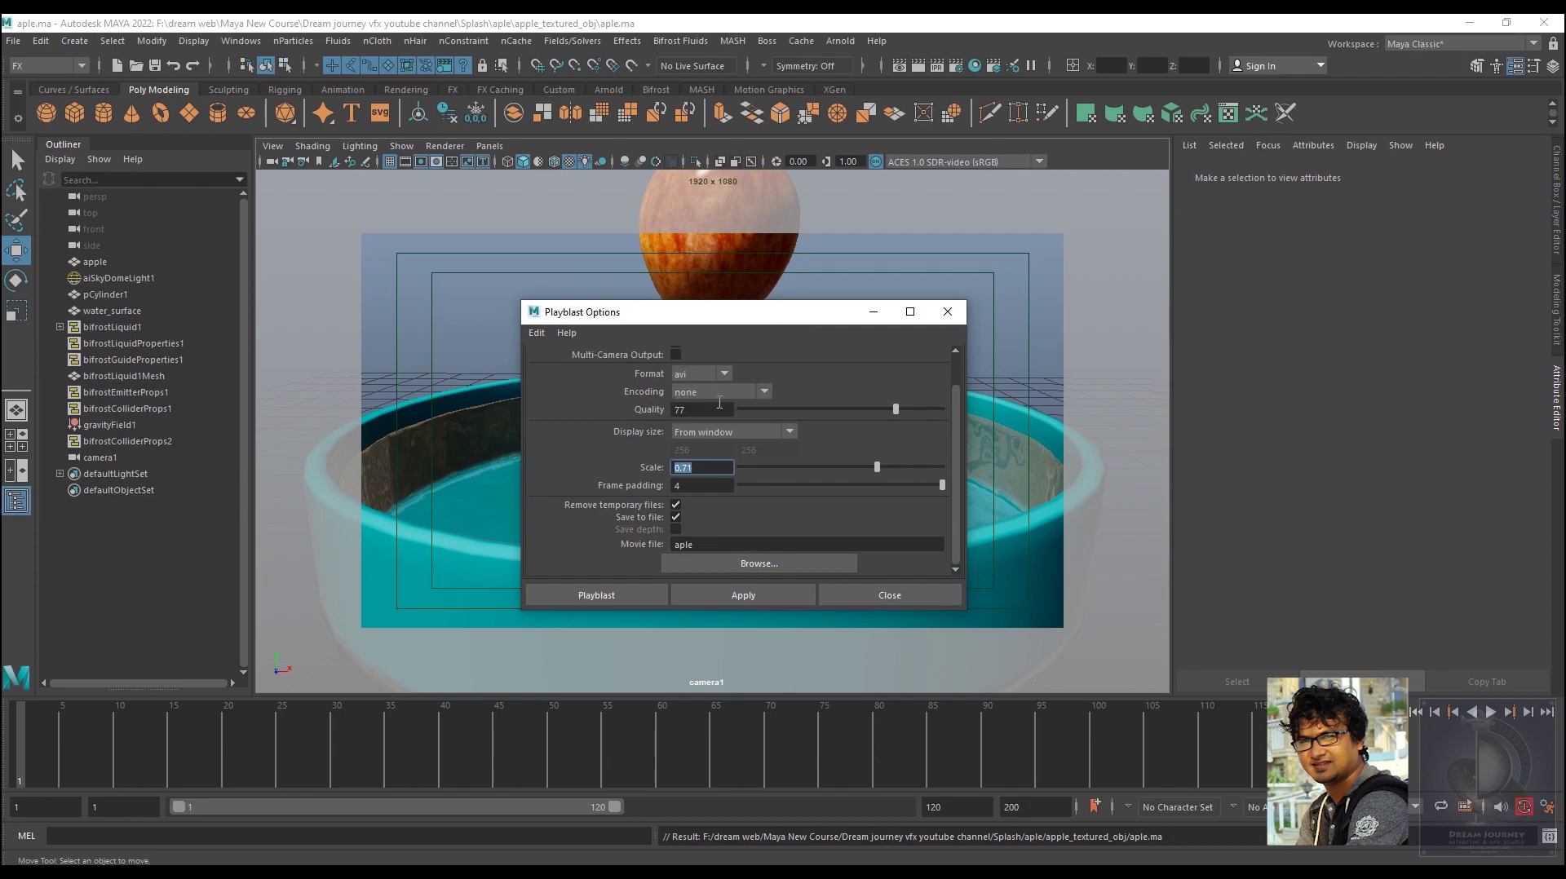
pyautogui.click(783, 564)
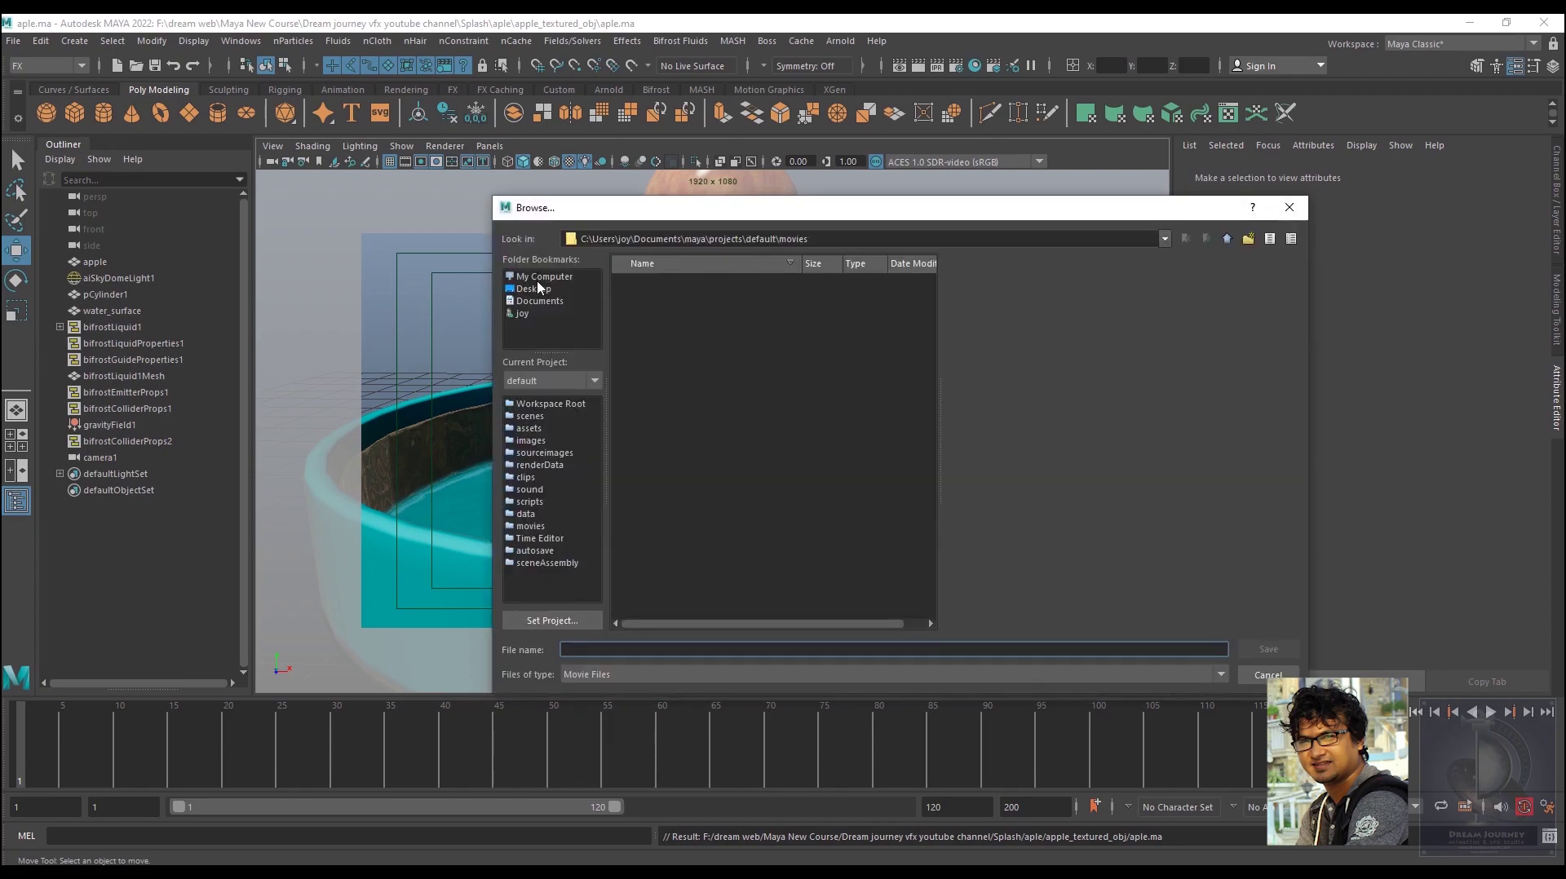
# Save the playblast movie as test_one in the Splash\aple folder and run the playblast
pyautogui.click(540, 278)
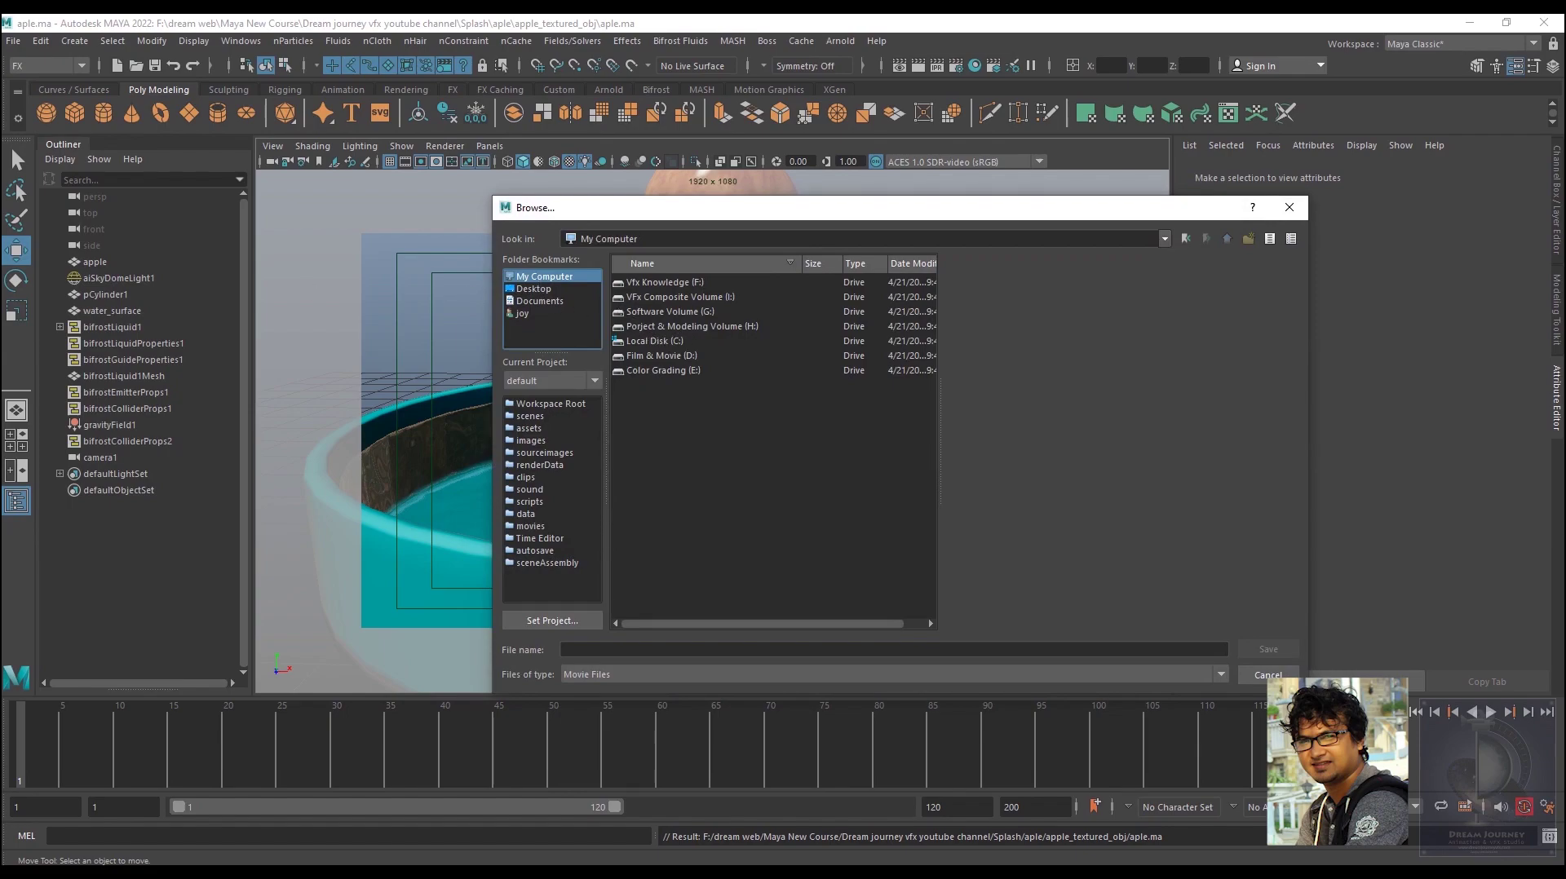
pyautogui.click(589, 650)
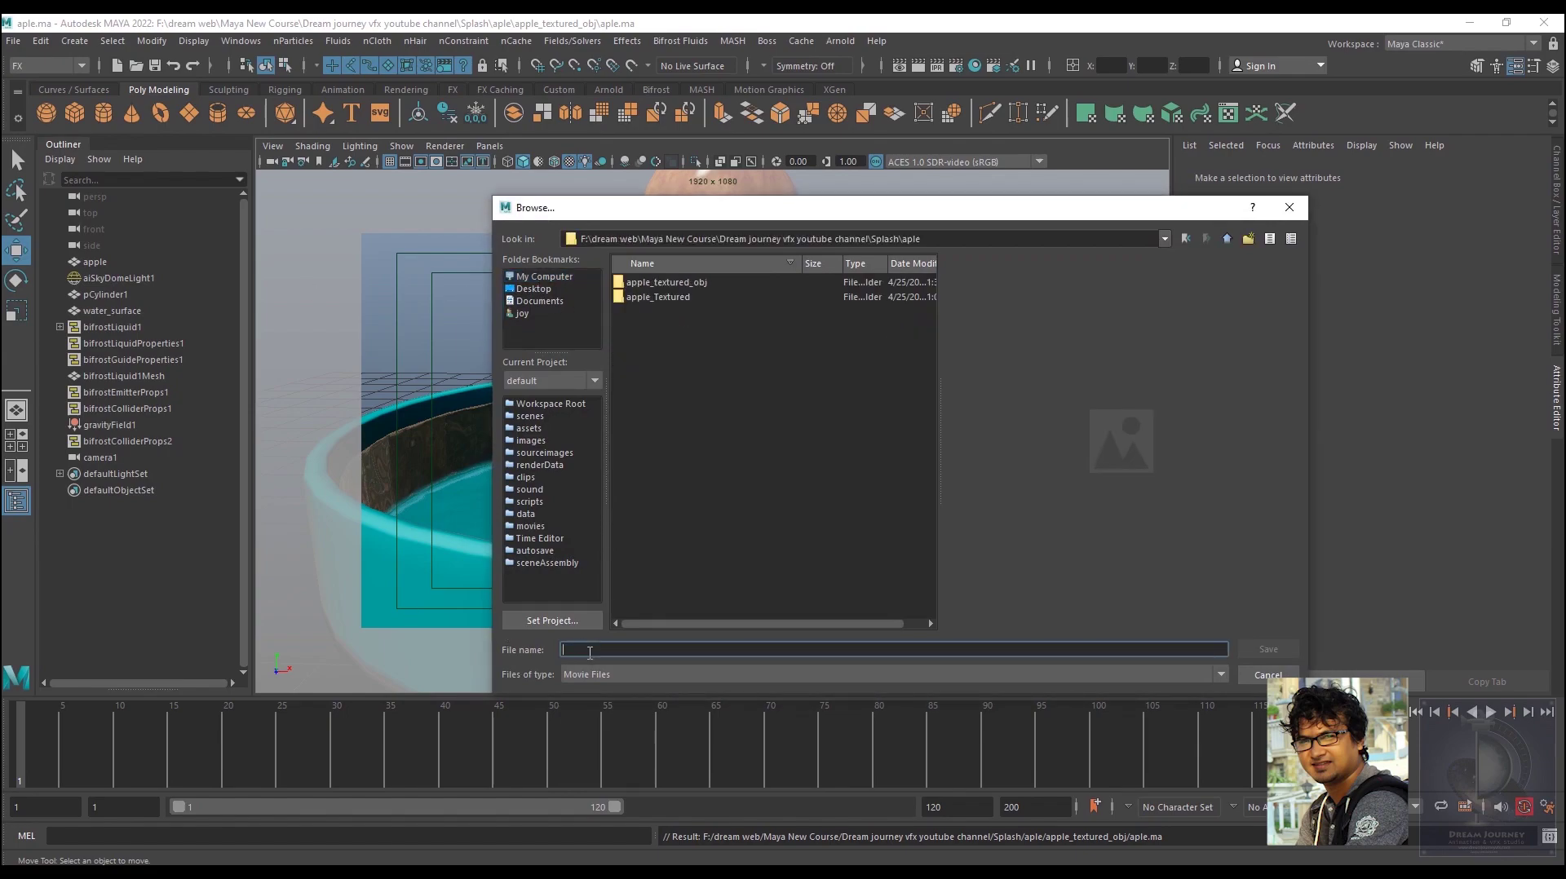
pyautogui.write('j')
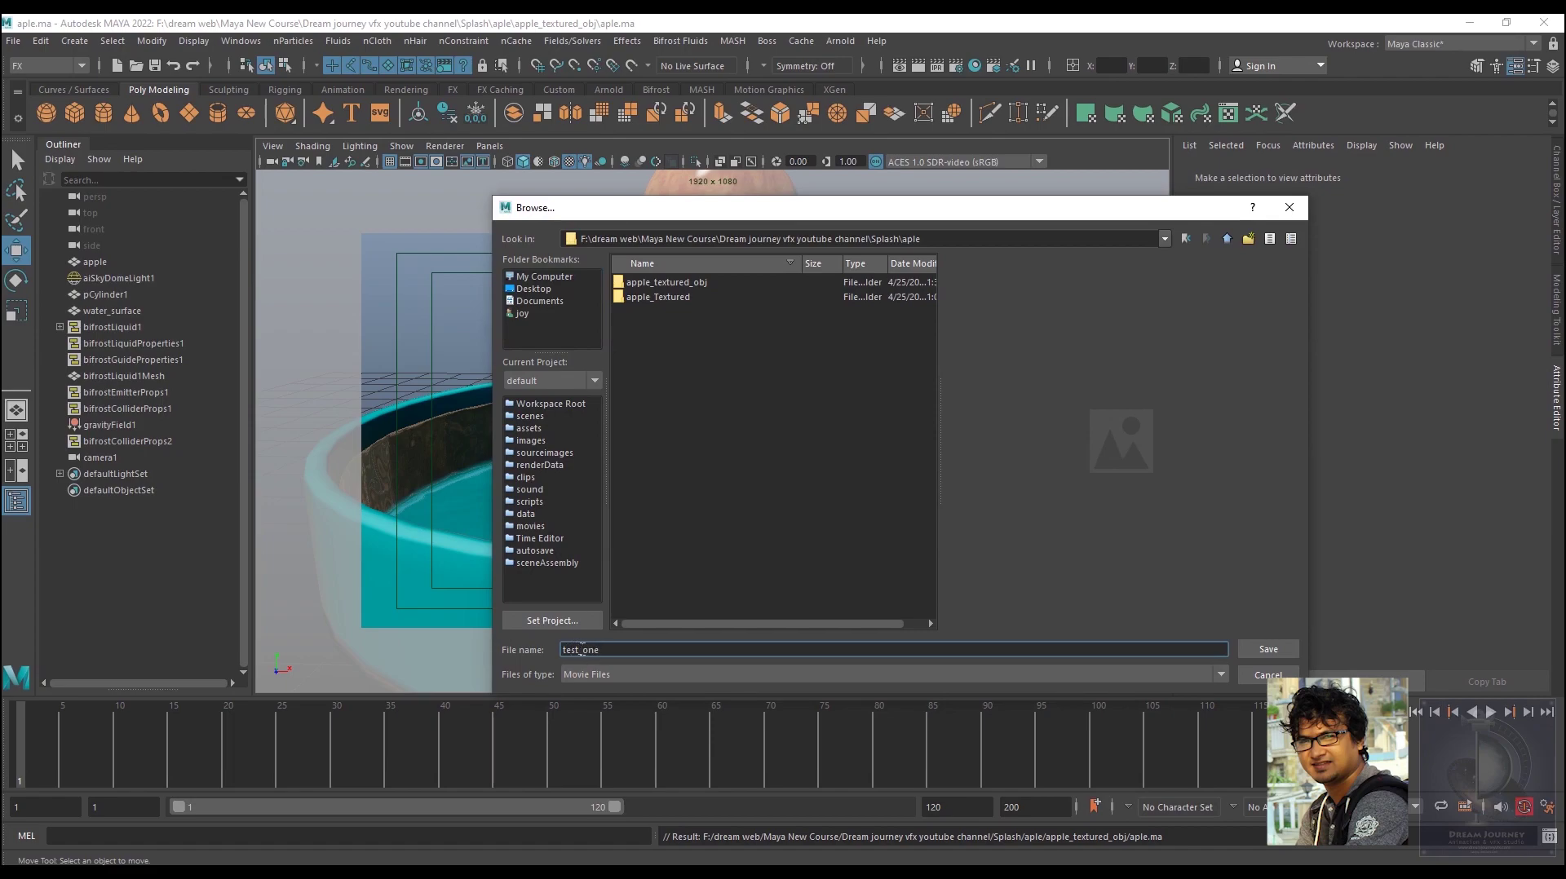
pyautogui.moveTo(907, 213); pyautogui.dragTo(885, 184)
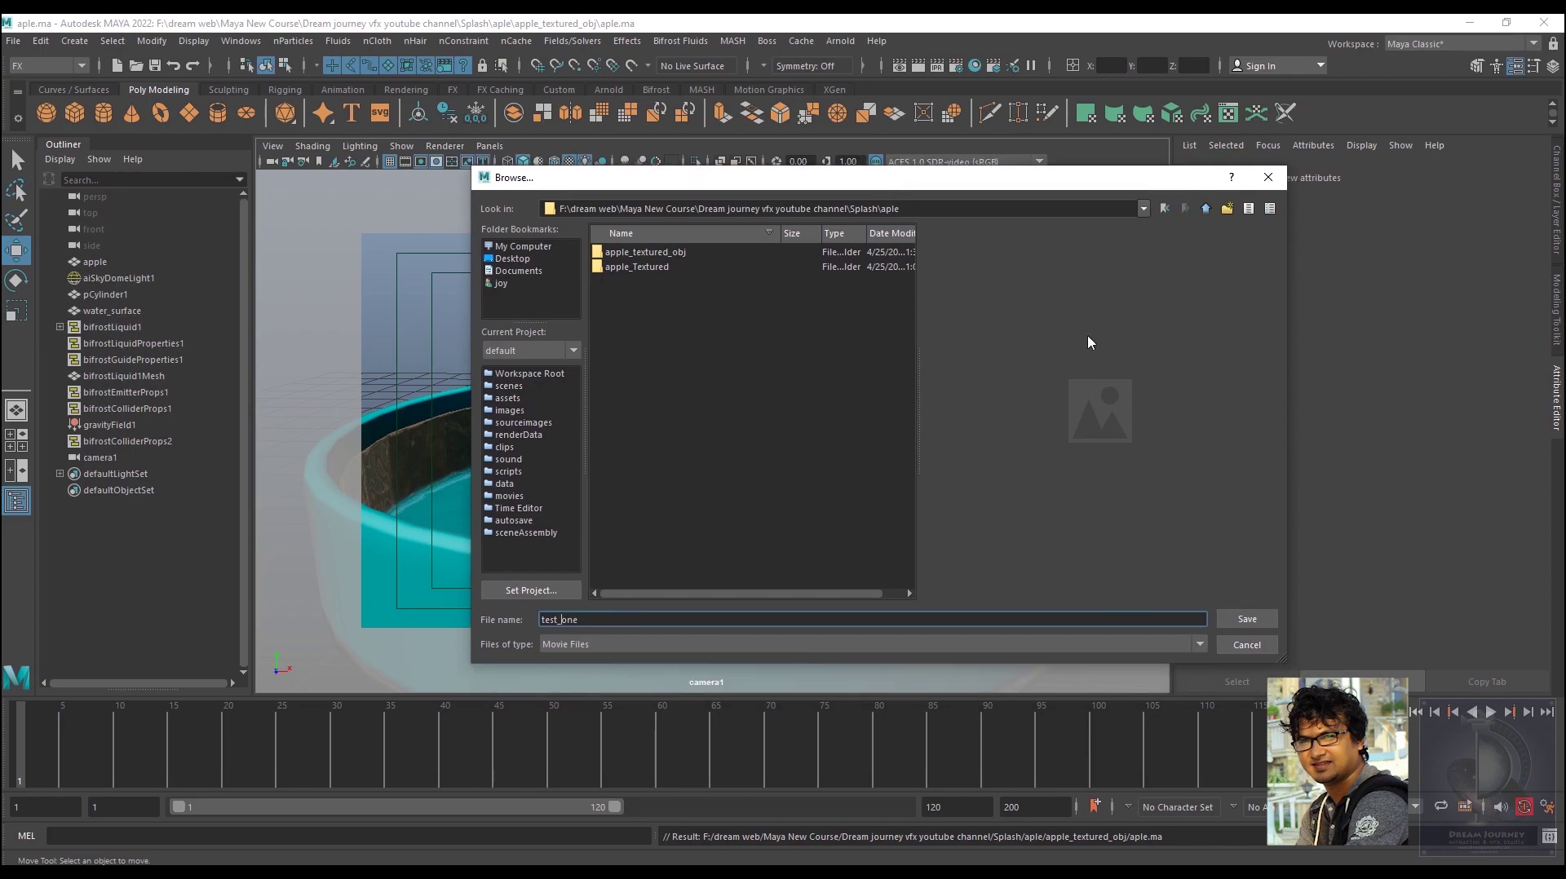
pyautogui.click(1237, 613)
pyautogui.moveTo(760, 307); pyautogui.dragTo(1292, 231)
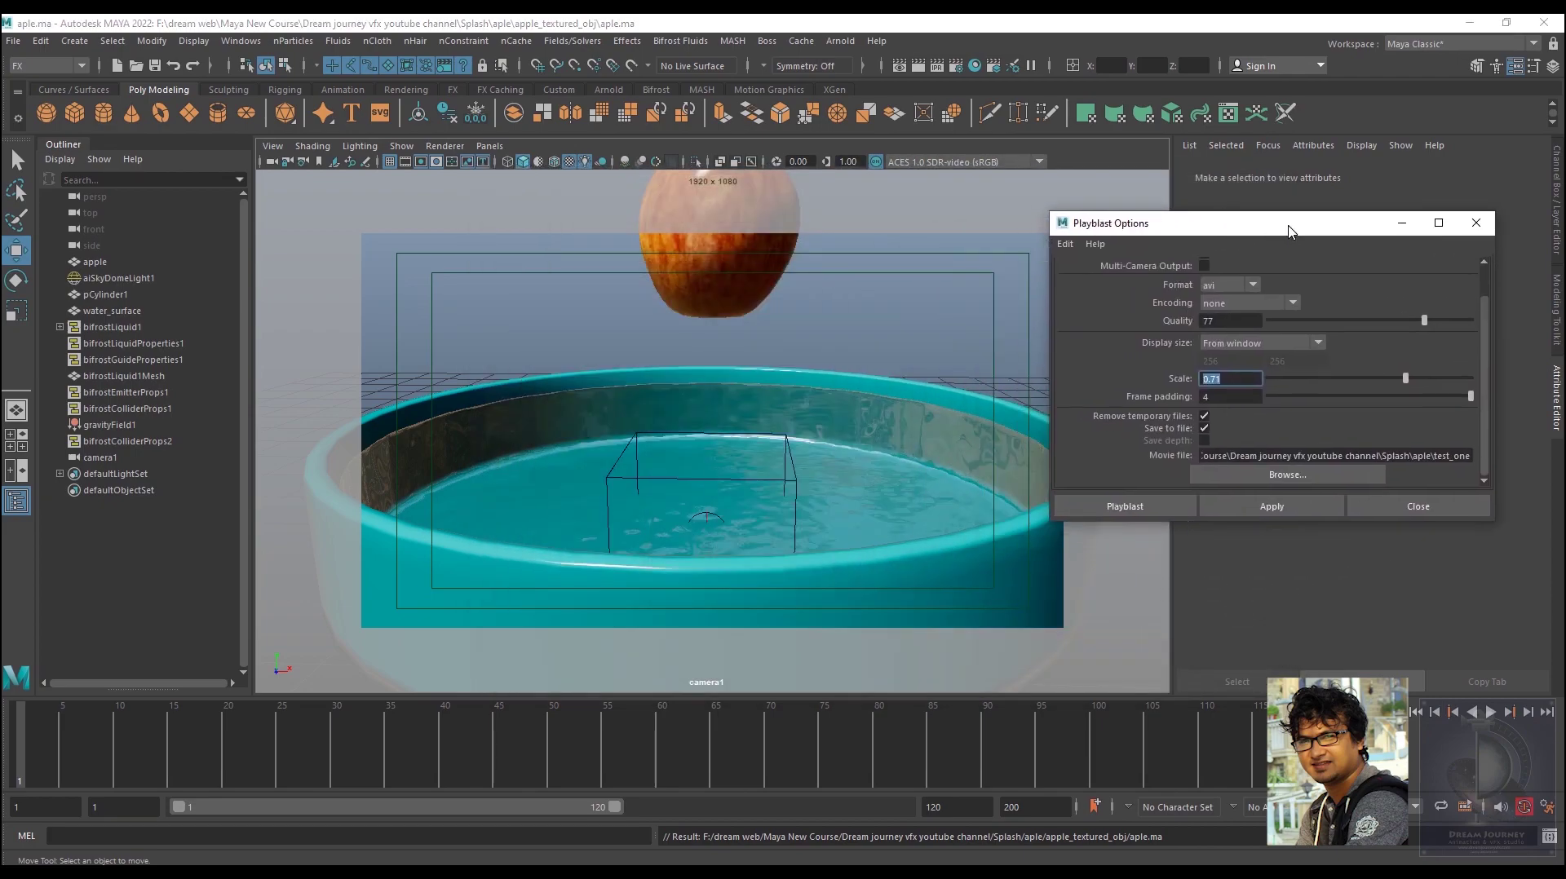
pyautogui.click(1156, 504)
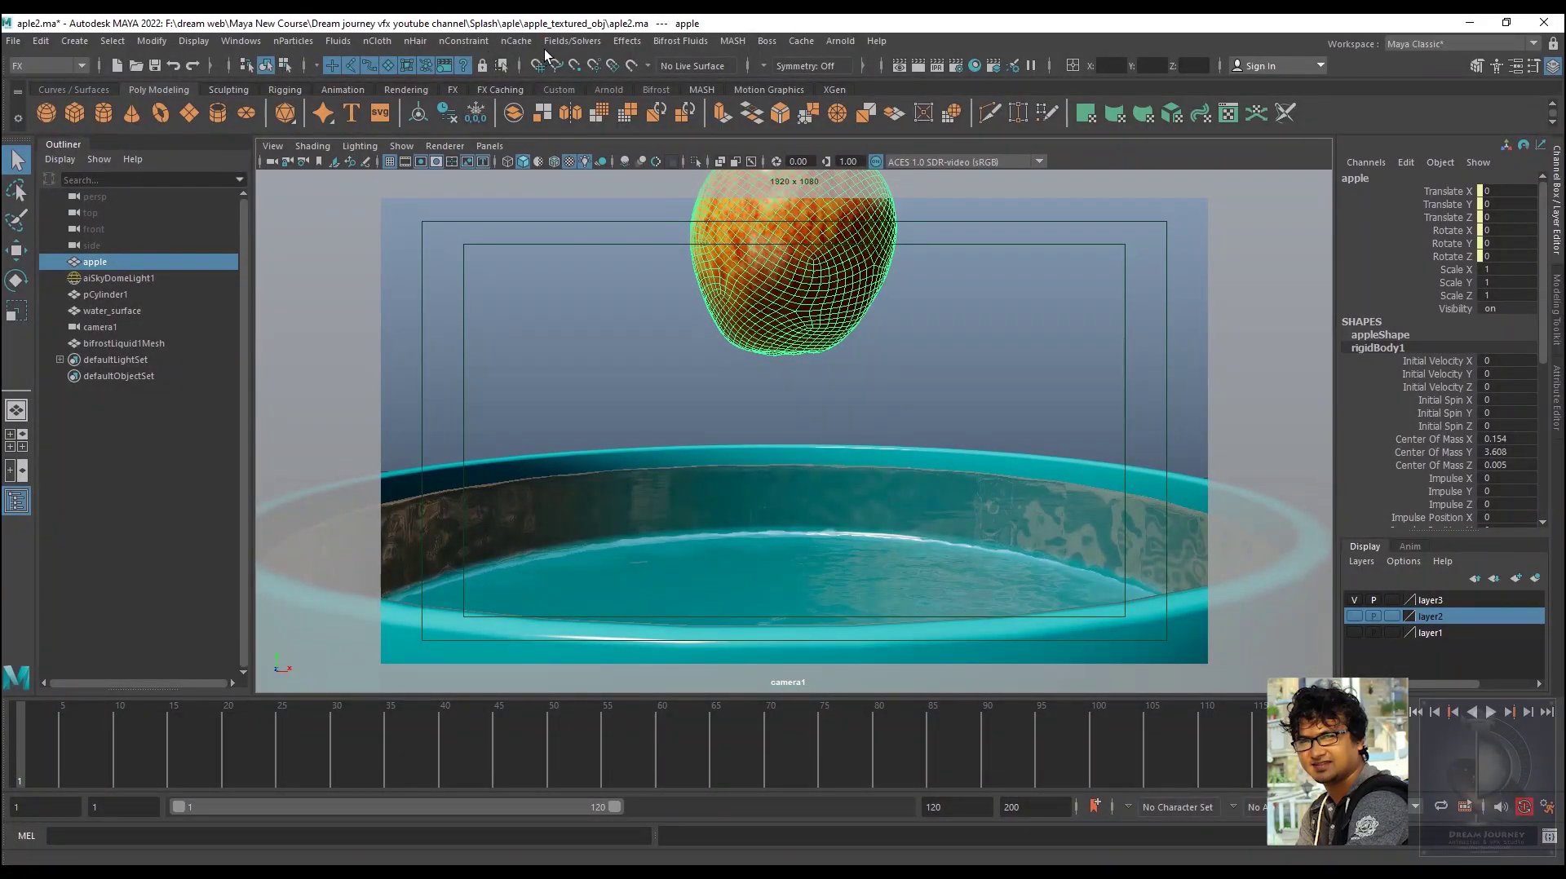
# Make the bowl pCylinder1 a passive rigid body
pyautogui.click(570, 42)
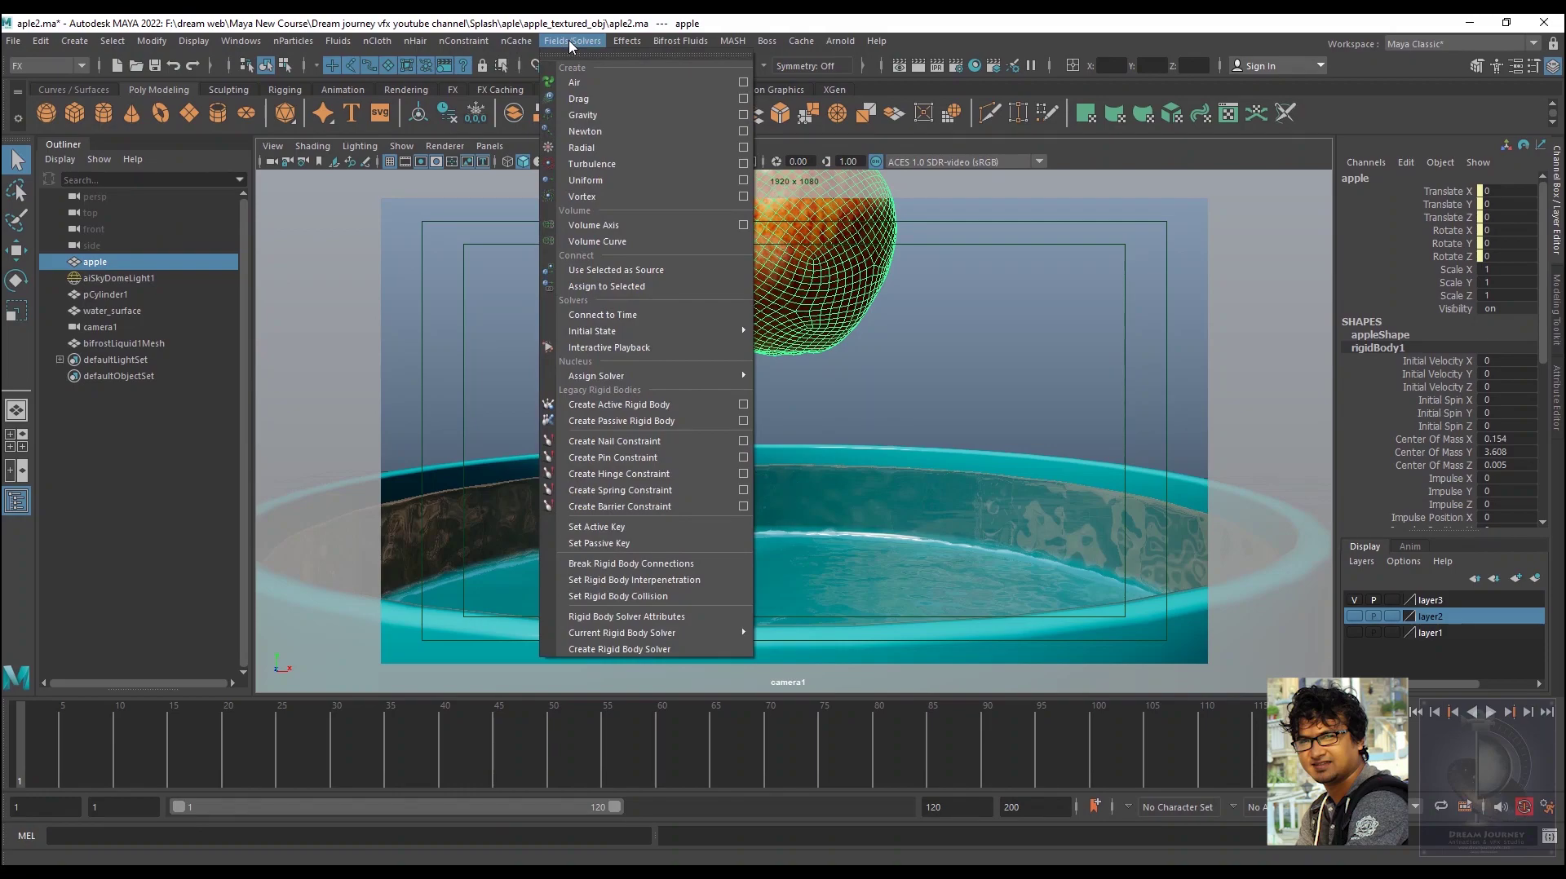
pyautogui.click(629, 422)
pyautogui.click(1027, 453)
pyautogui.click(1034, 462)
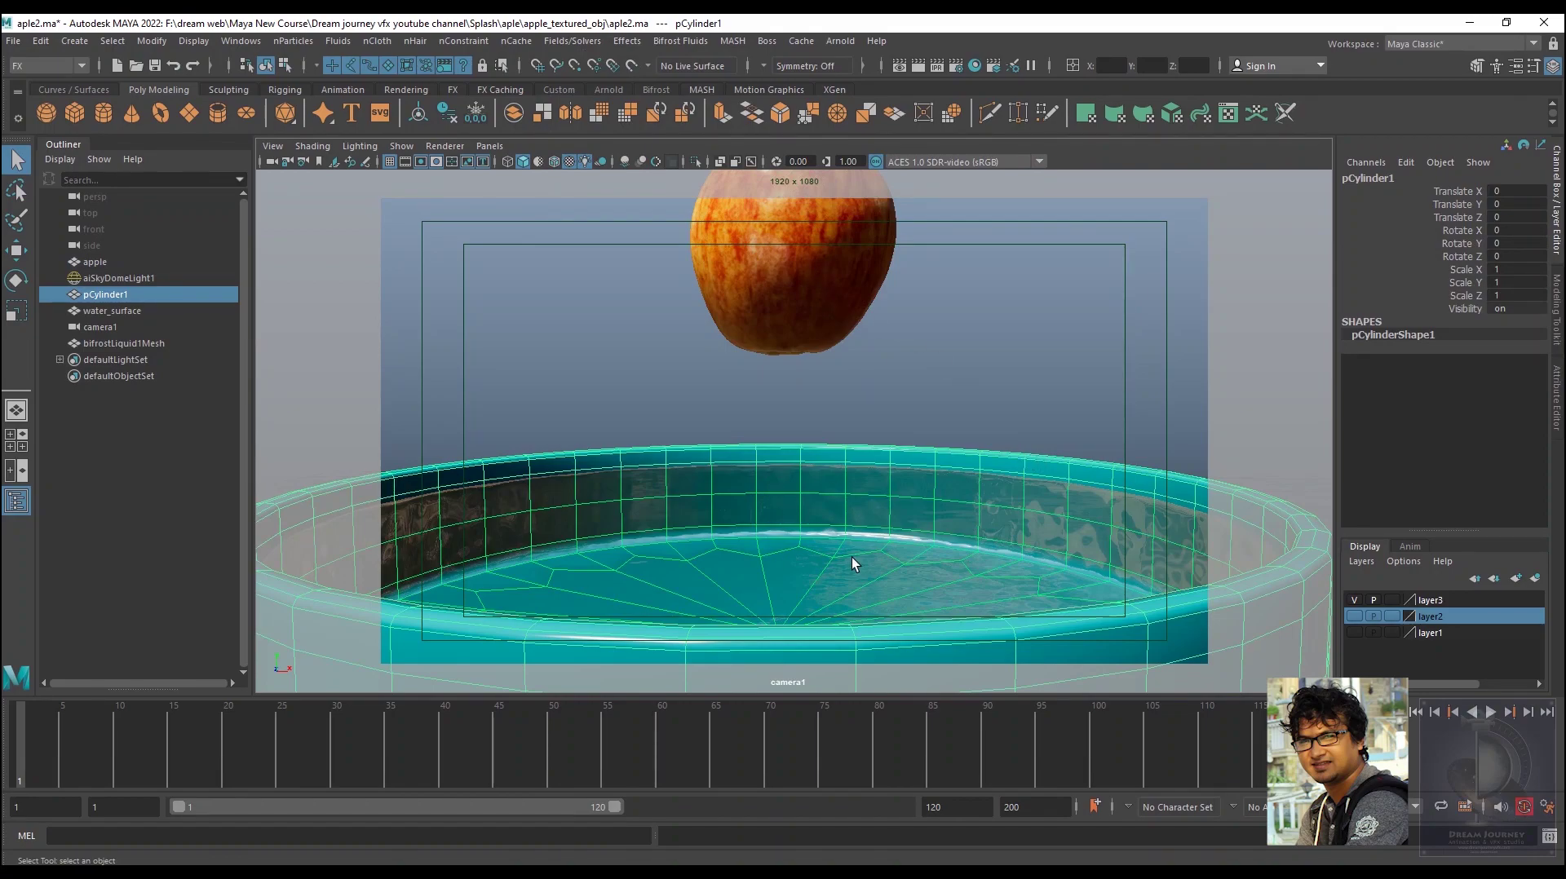
pyautogui.click(571, 42)
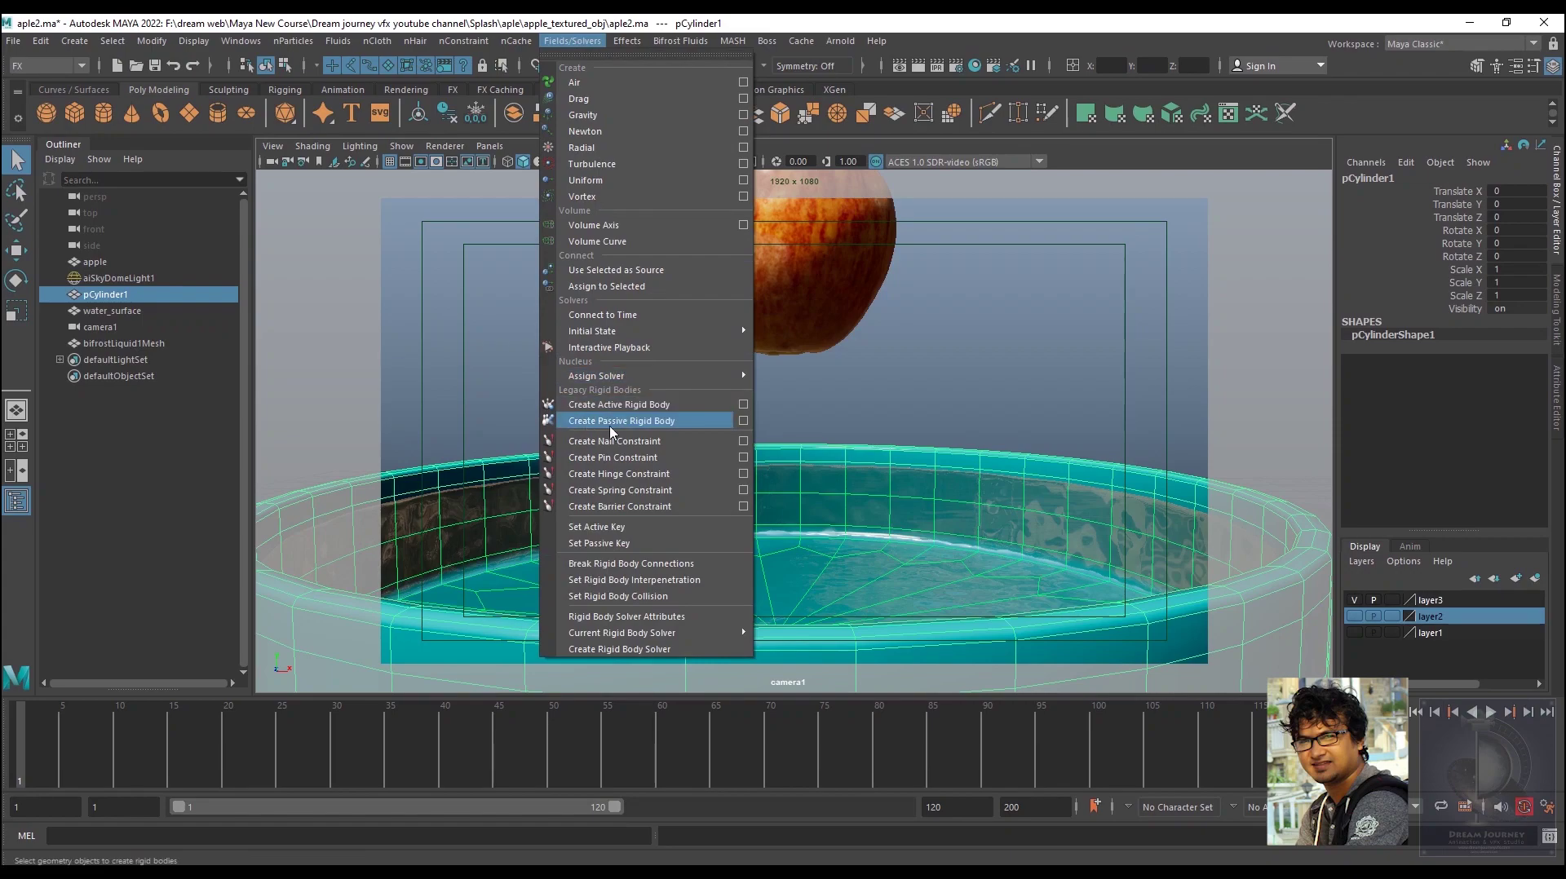
pyautogui.click(662, 425)
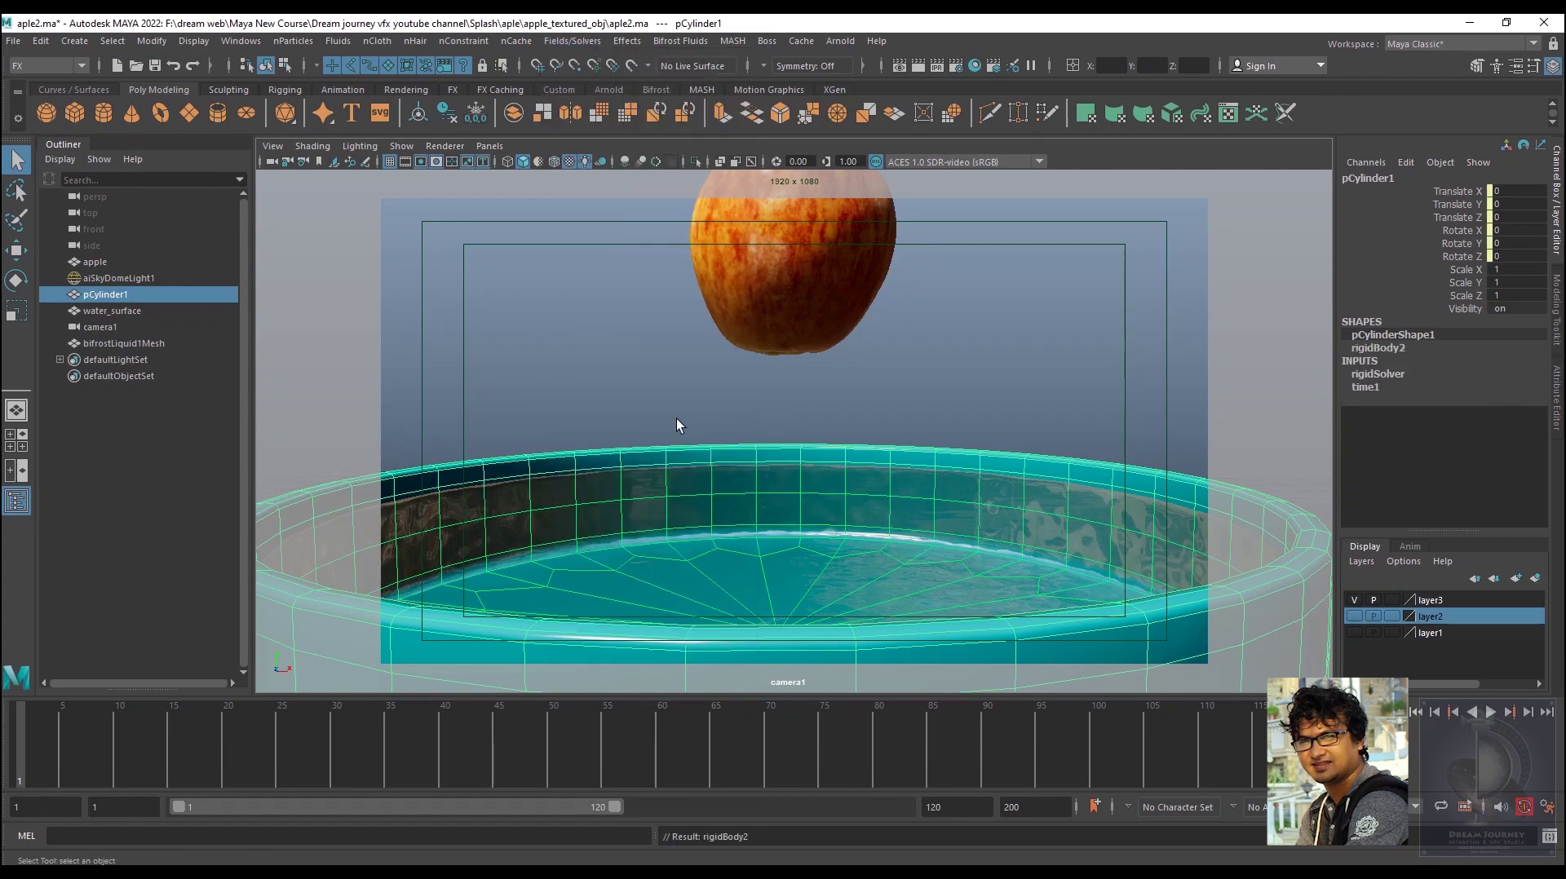
# Try making the apple an active rigid body, then reselect the apple, which already has rigidBody1
pyautogui.click(779, 300)
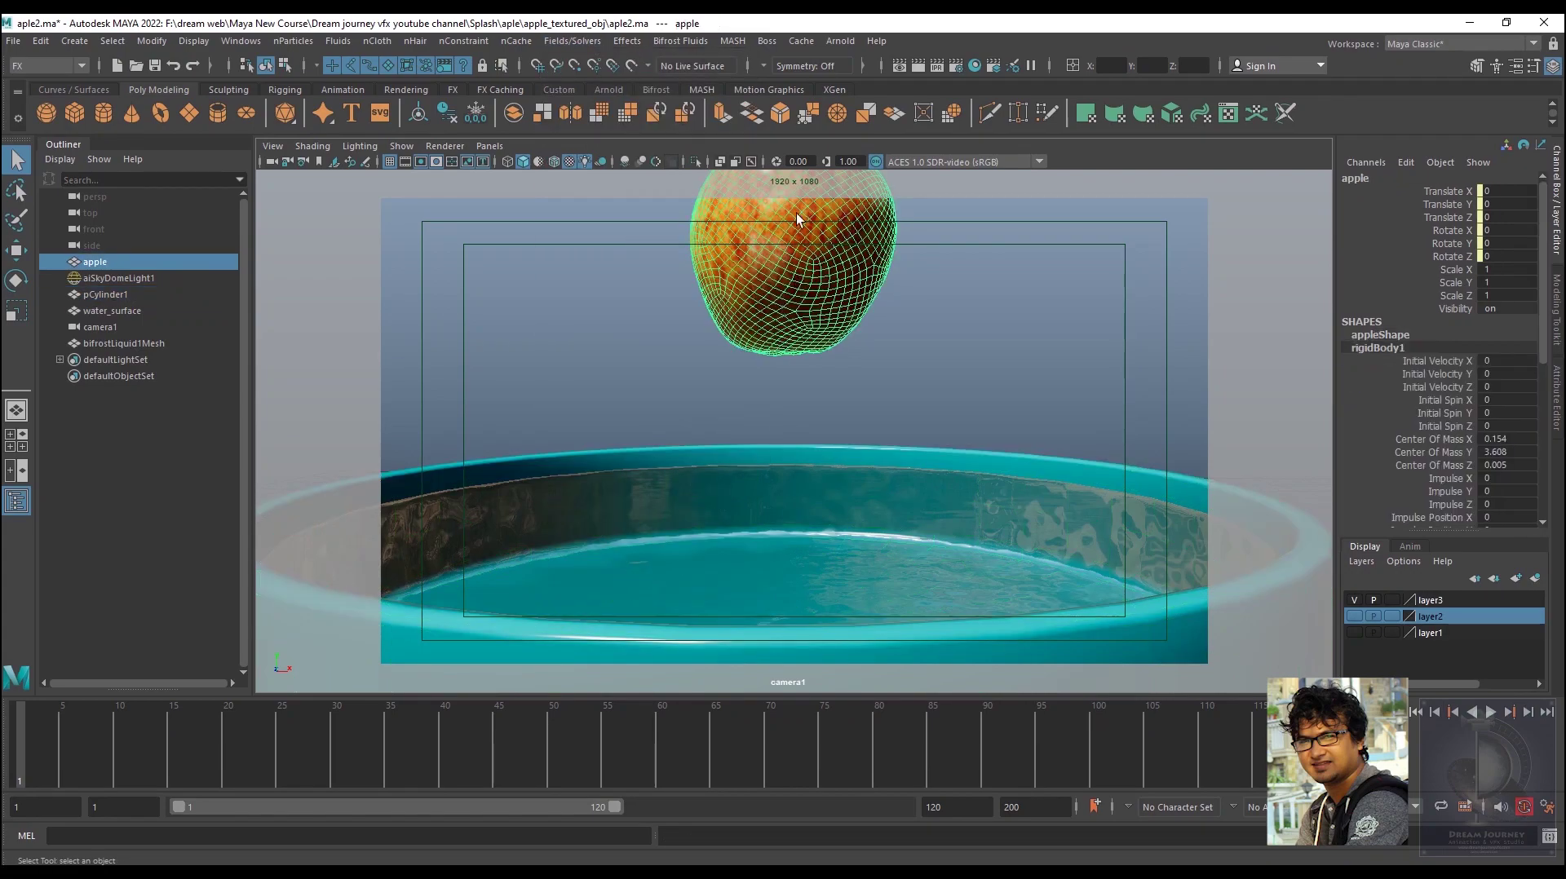
pyautogui.click(580, 44)
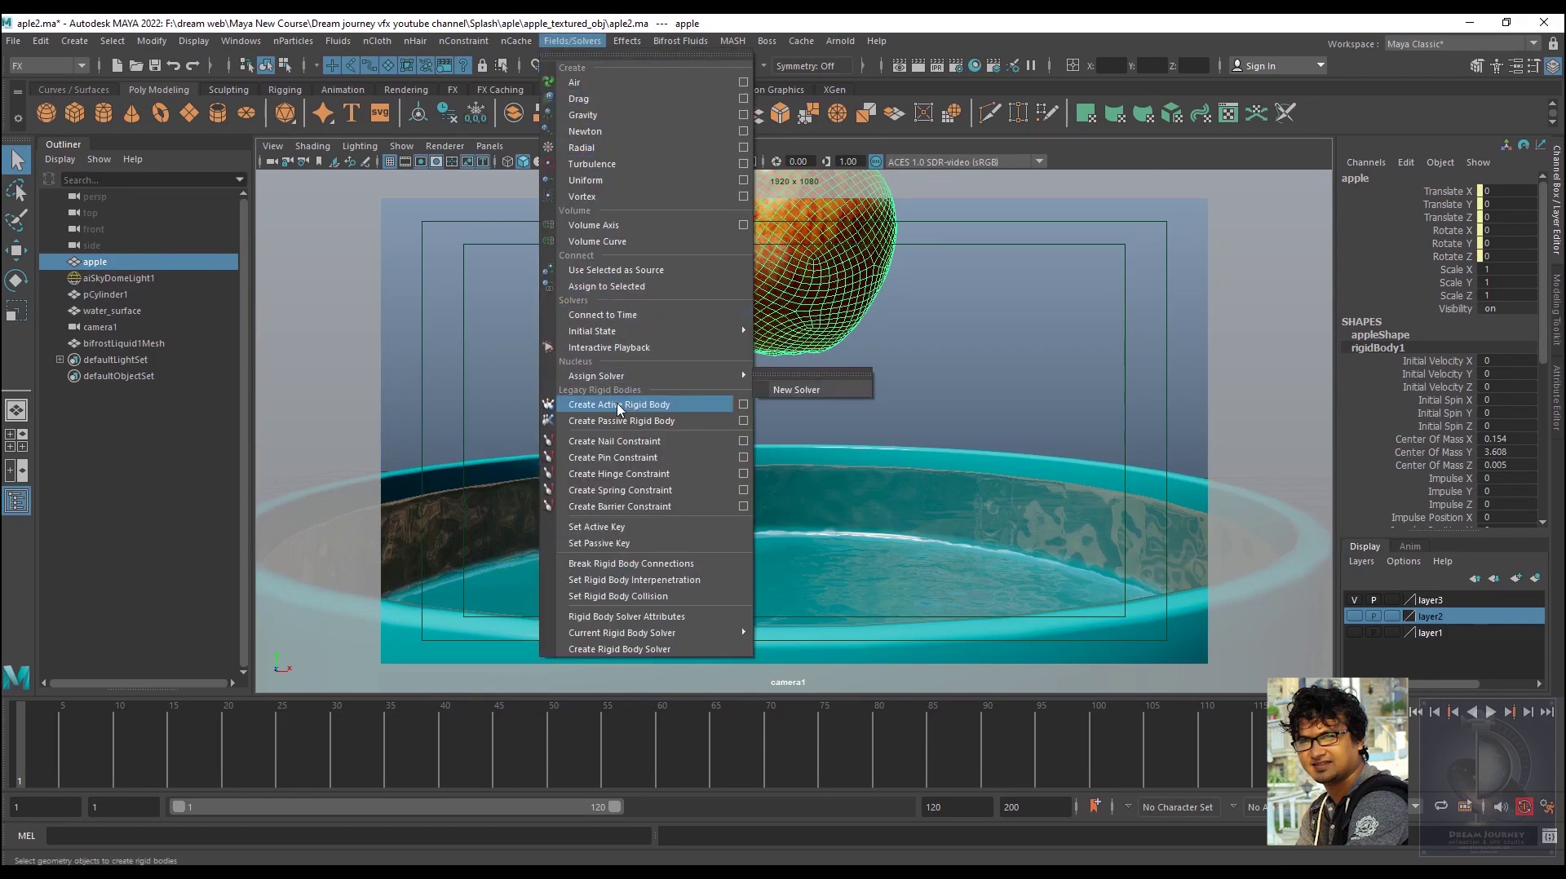
pyautogui.click(668, 410)
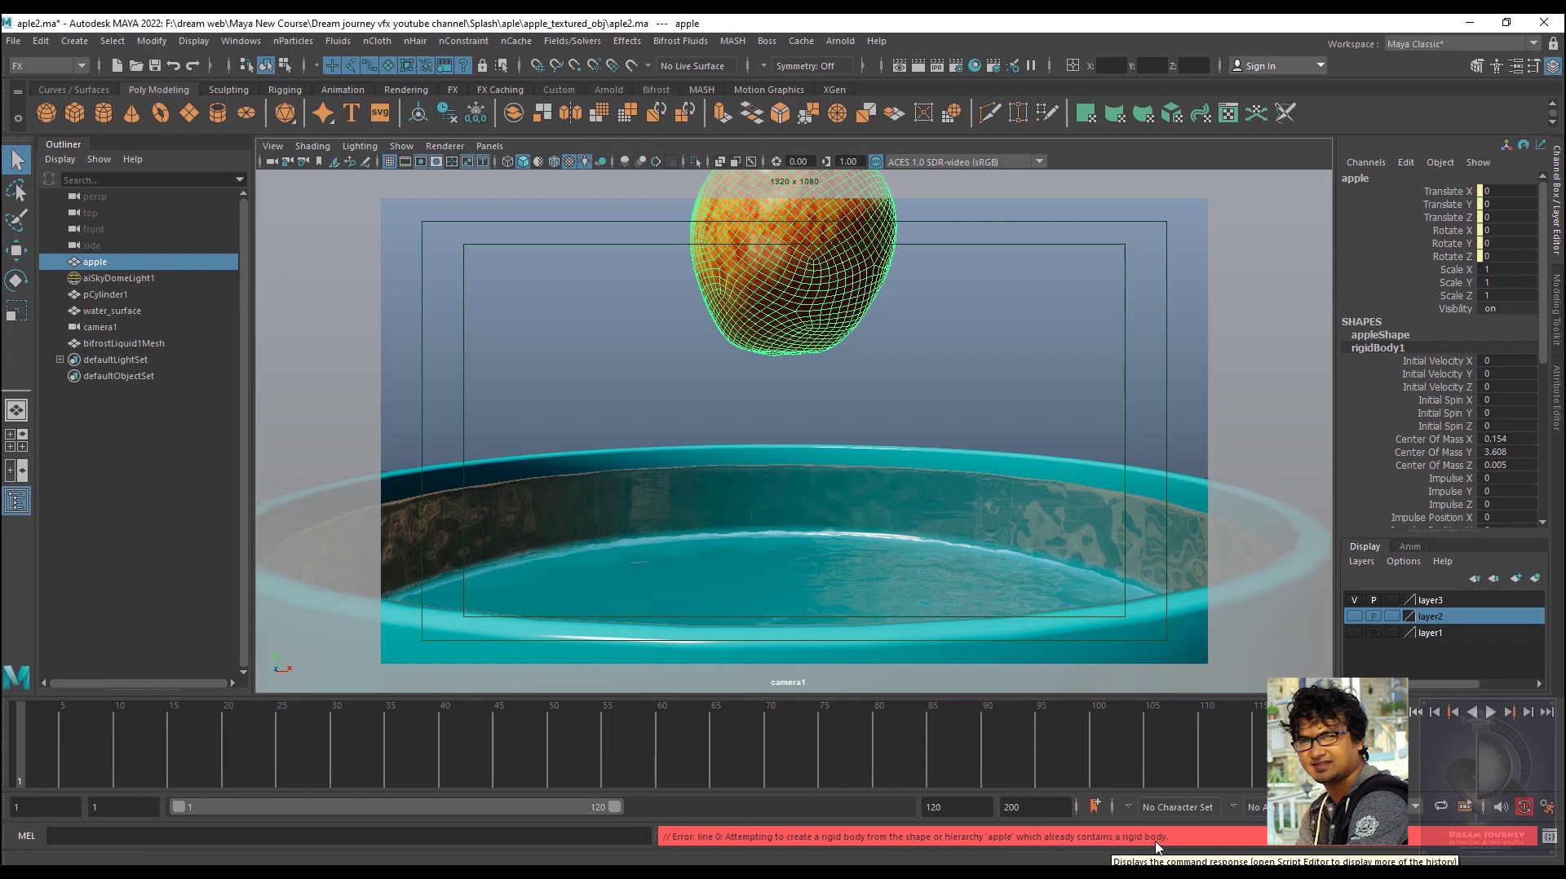
pyautogui.click(976, 369)
pyautogui.click(812, 305)
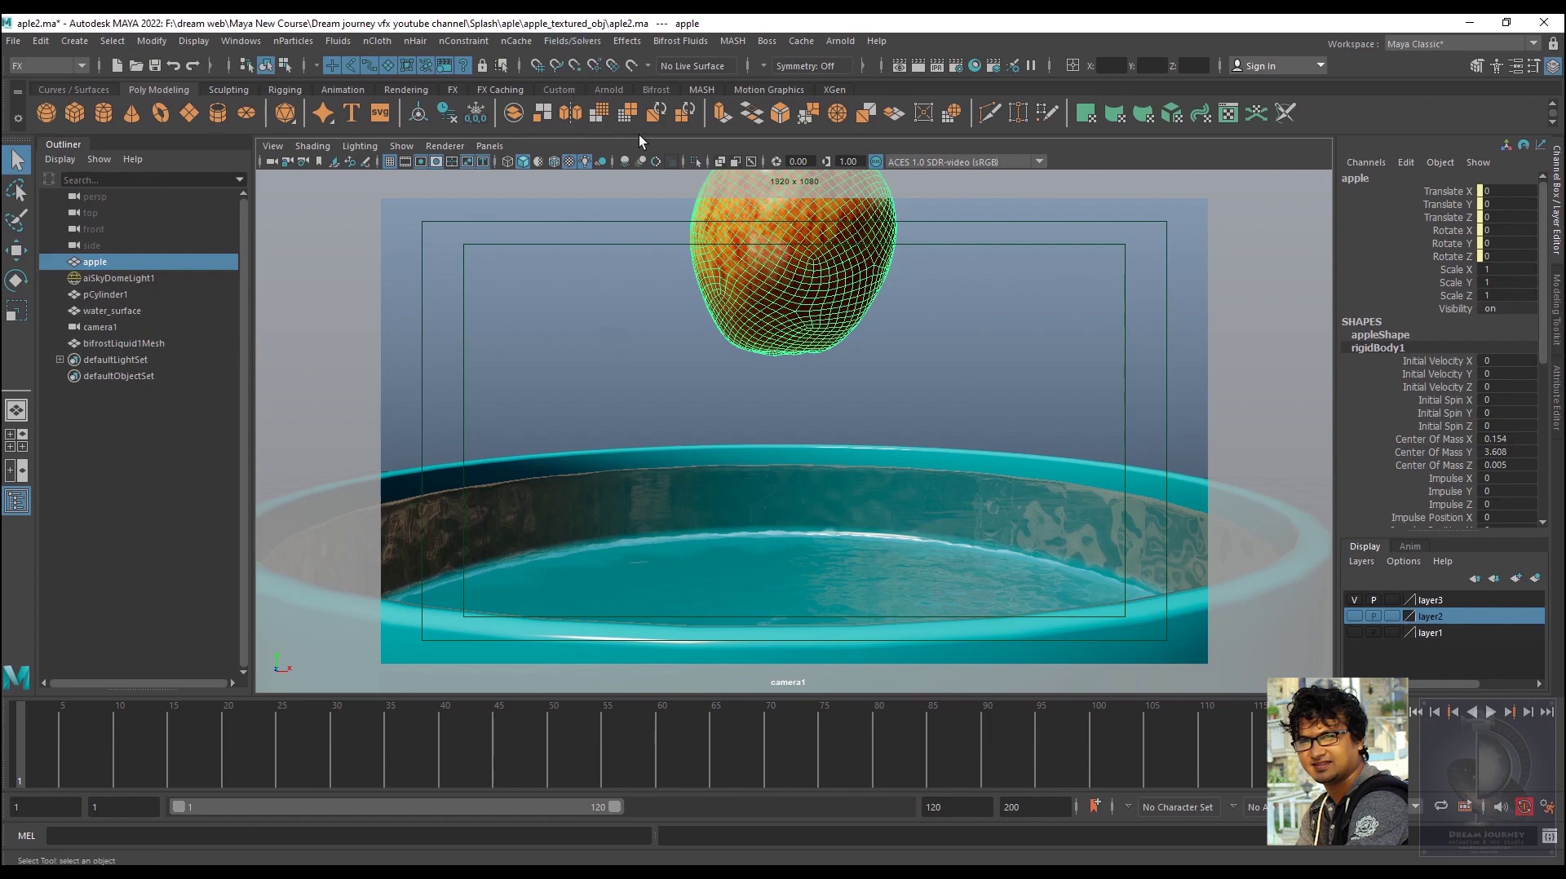
pyautogui.click(754, 501)
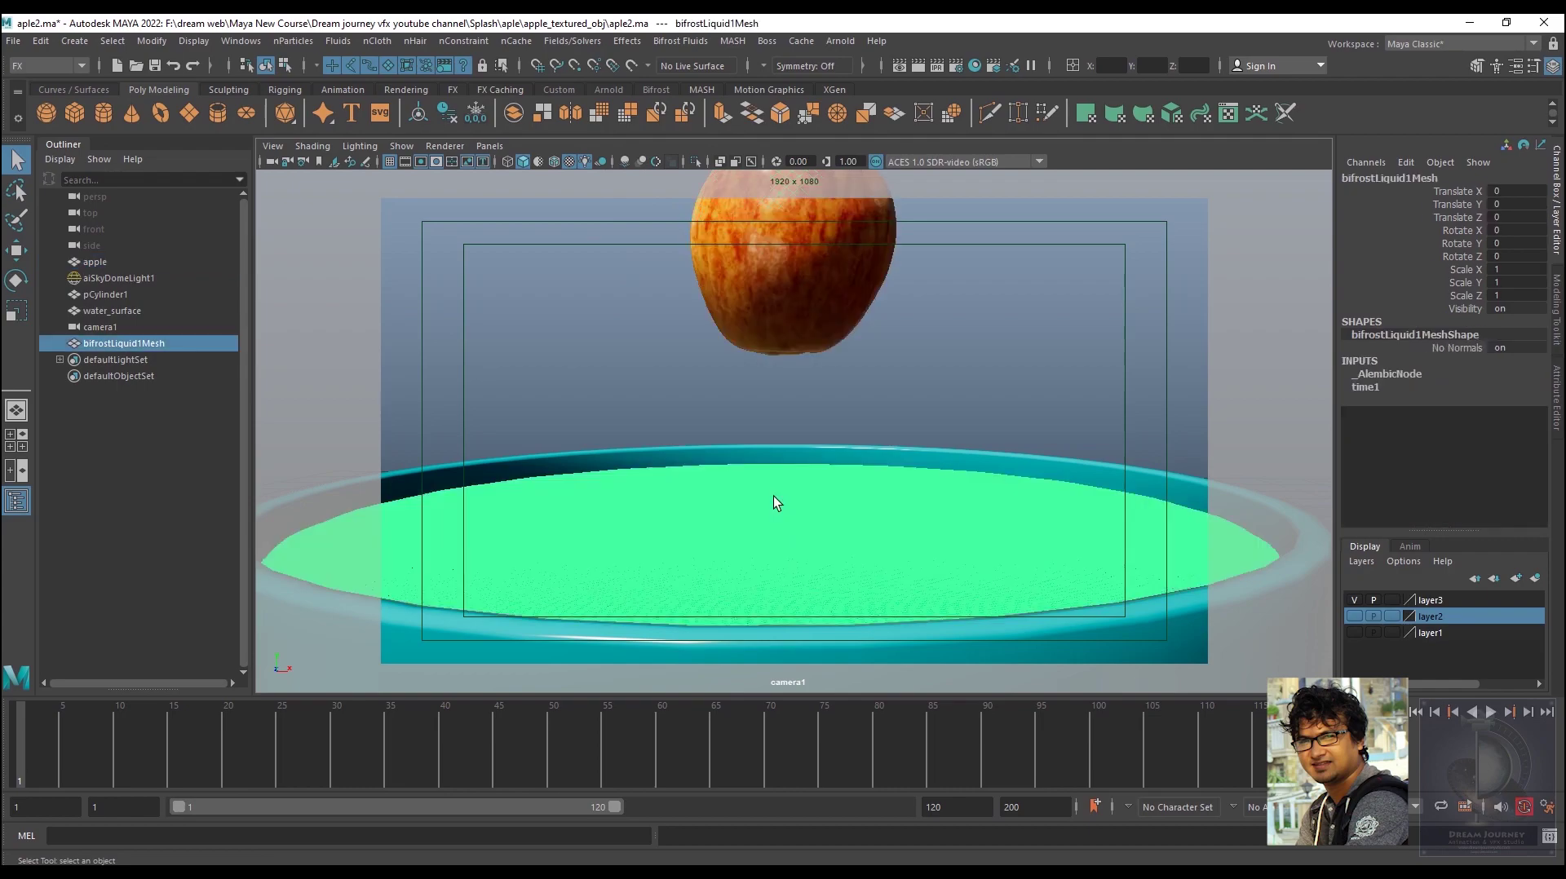
pyautogui.click(846, 280)
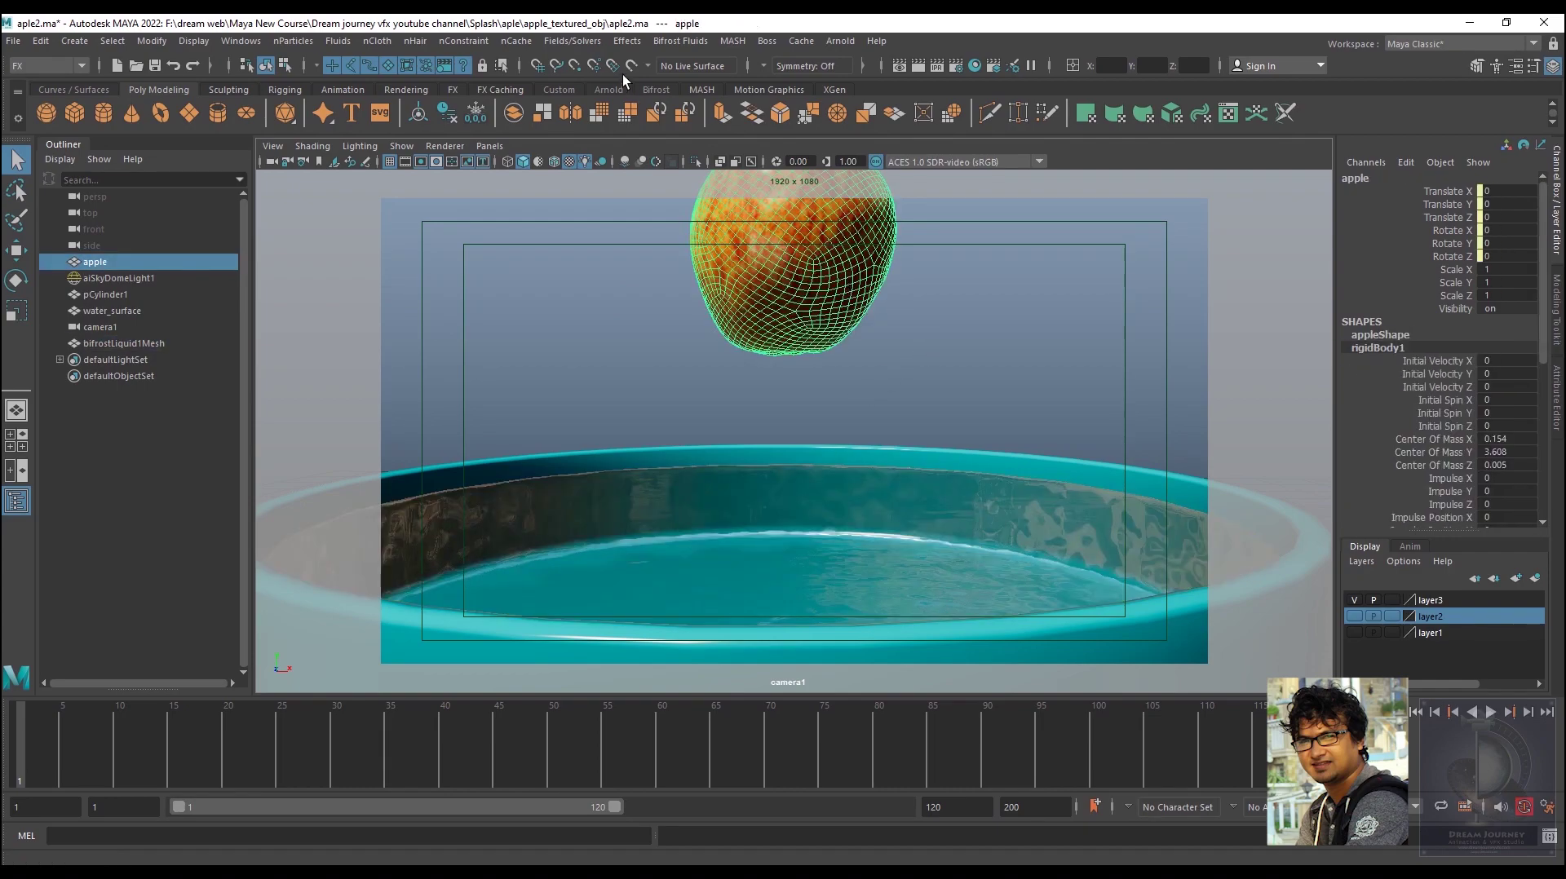
# Add a gravity field to the apple and change gravityField1's Magnitude from 9.8 to 14
pyautogui.click(581, 40)
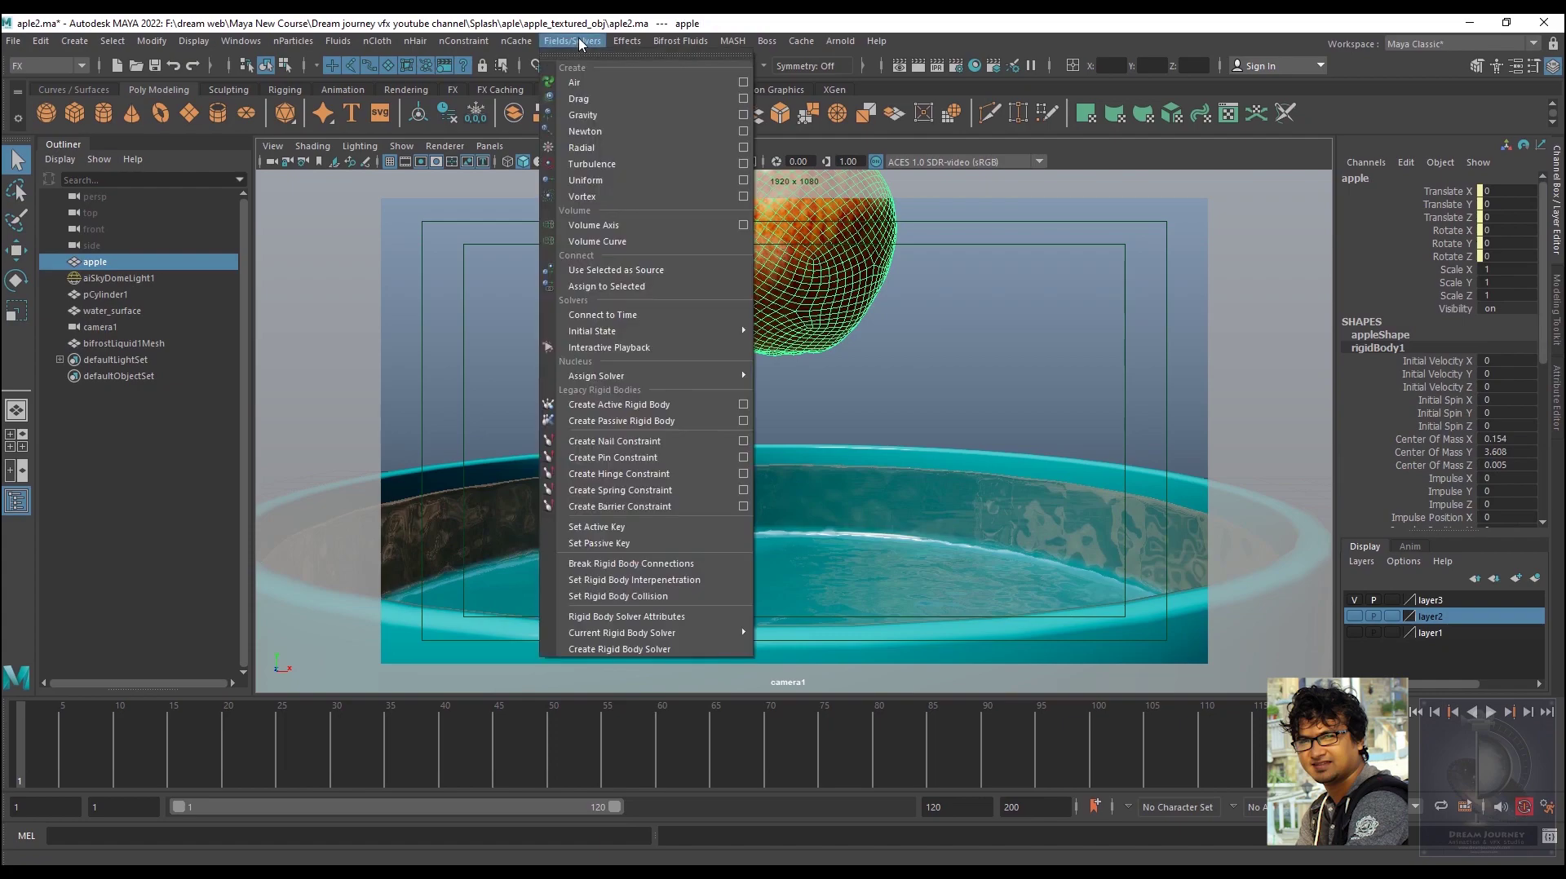
pyautogui.click(591, 118)
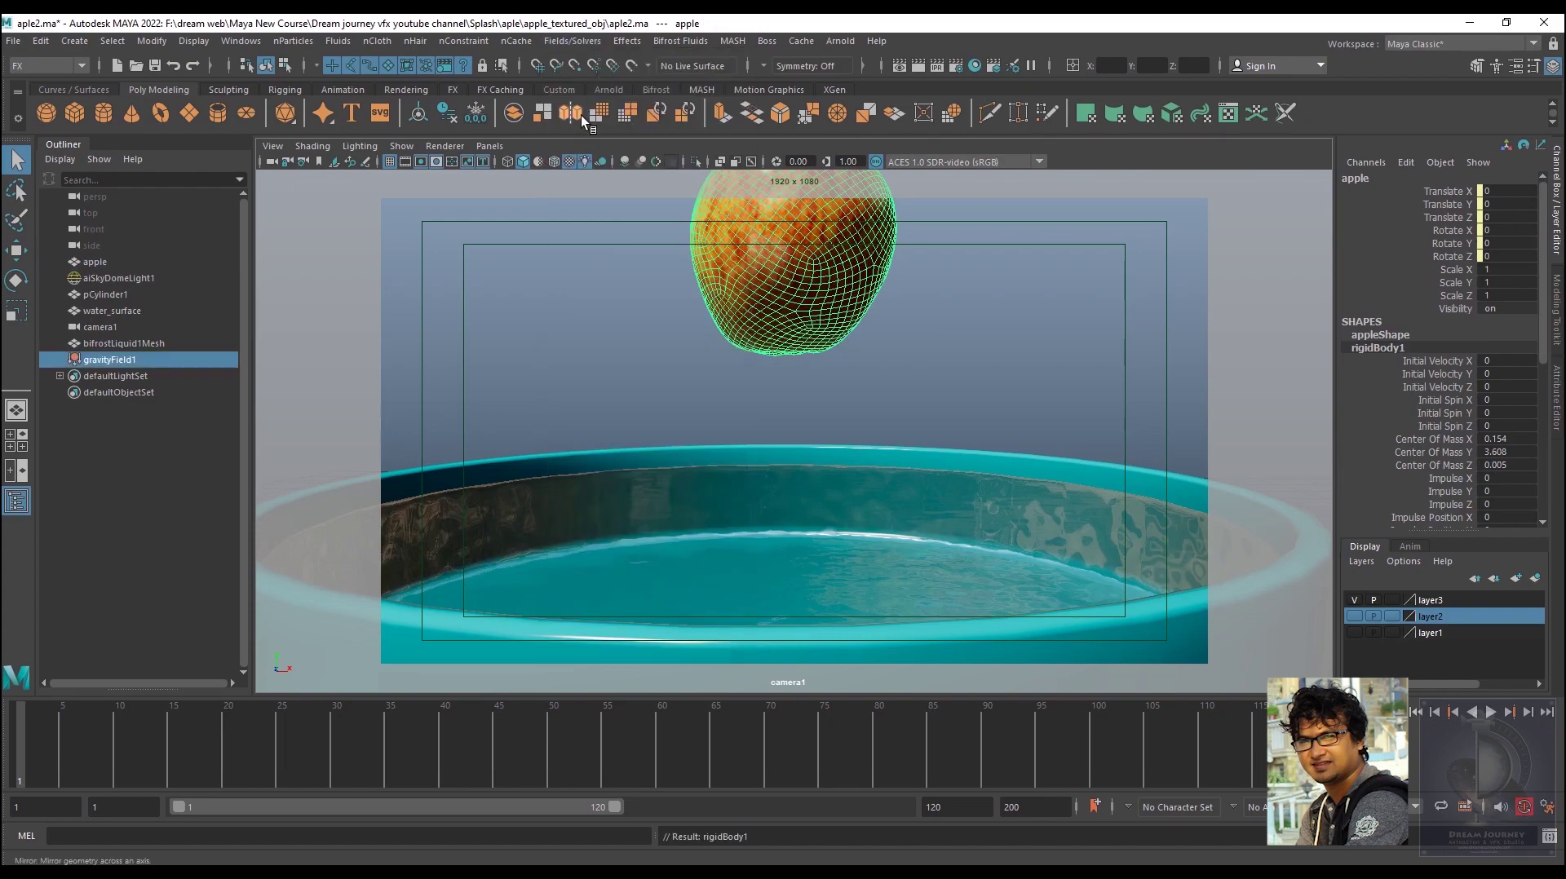
pyautogui.click(983, 347)
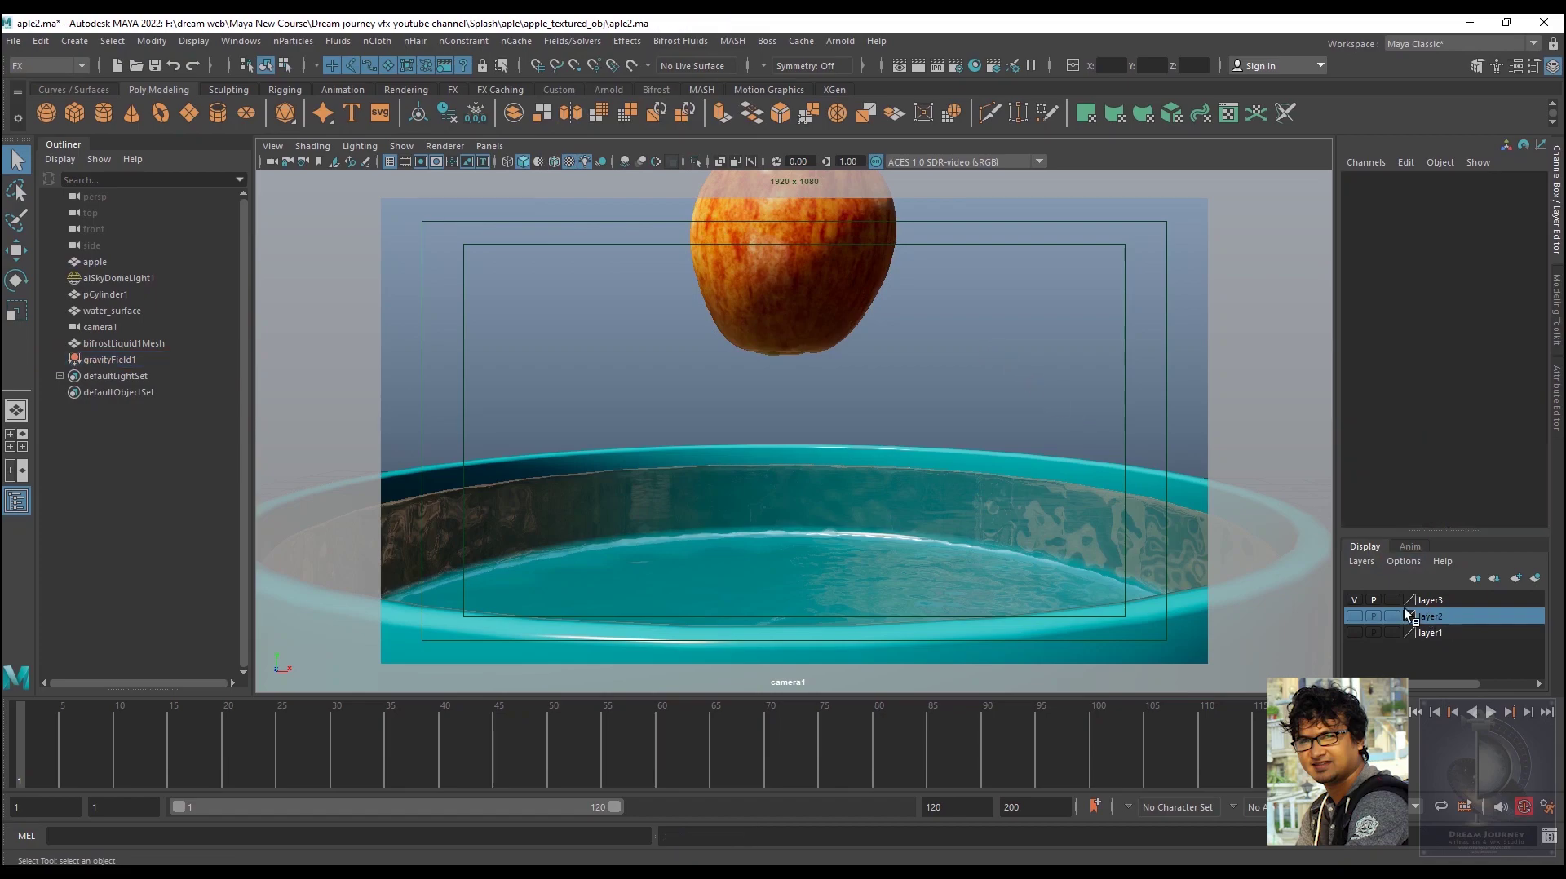
pyautogui.click(124, 355)
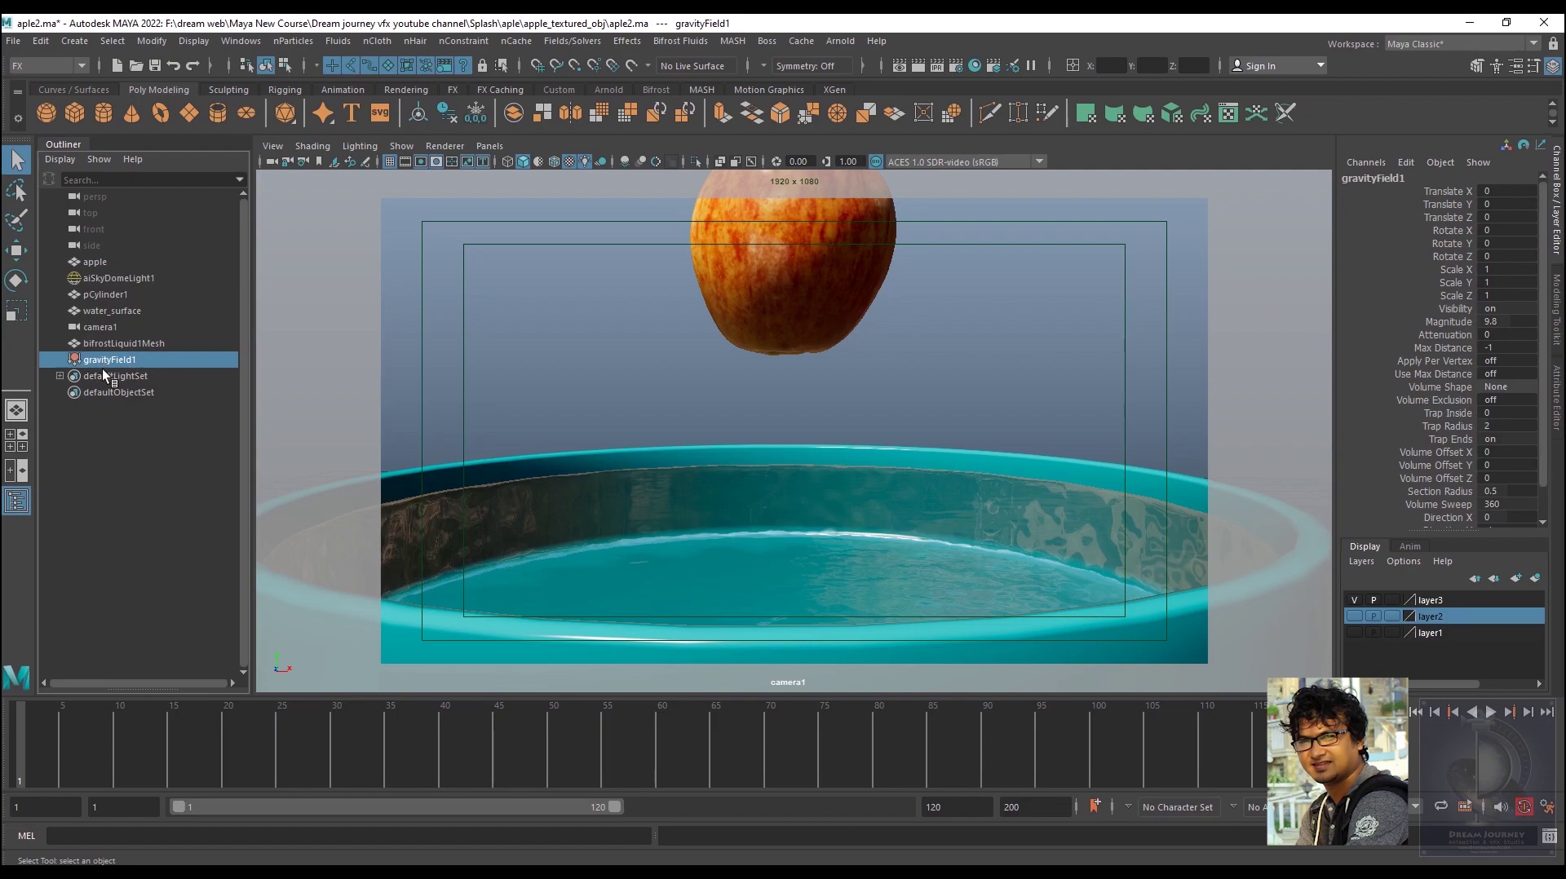
pyautogui.doubleClick(1507, 323)
pyautogui.click(1016, 292)
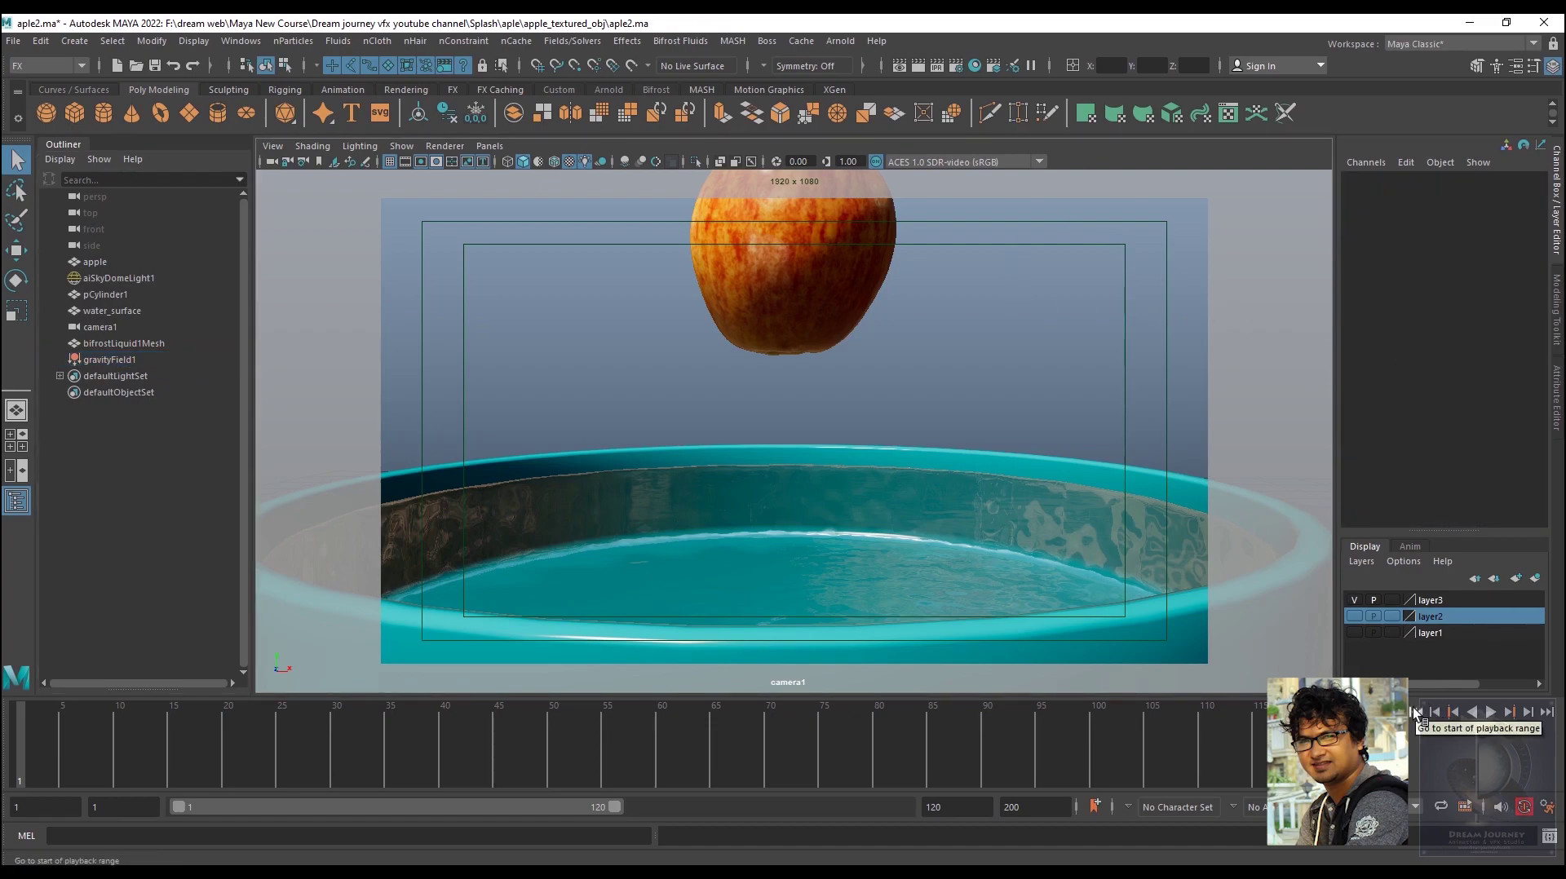
# Move camera1 closer to the water and play the splash from frame 1, stopping at frame 23
pyautogui.click(1491, 713)
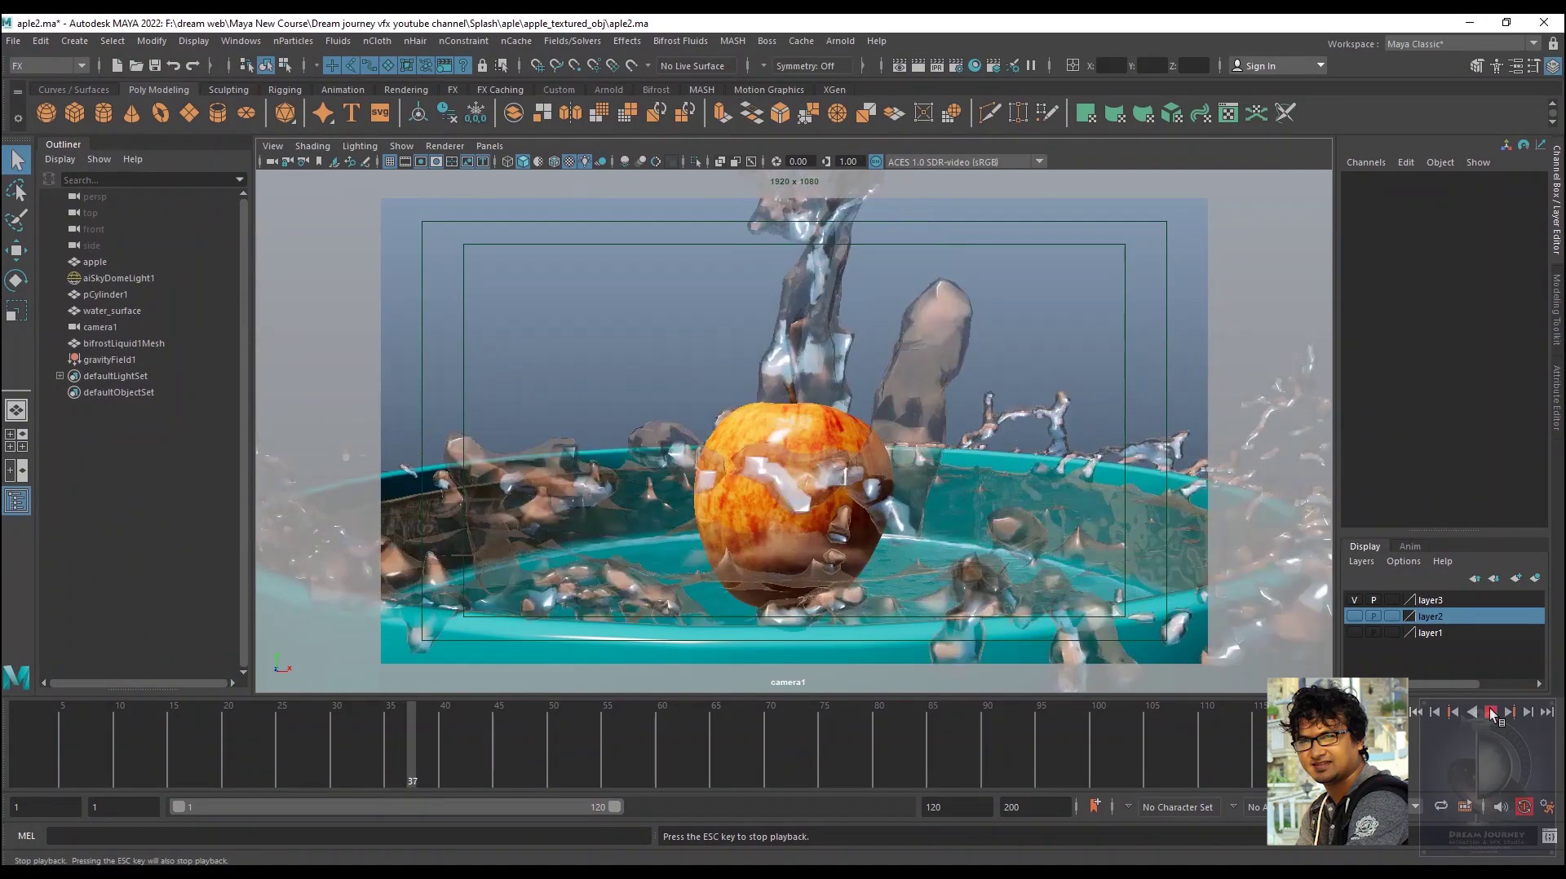
pyautogui.press('Escape')
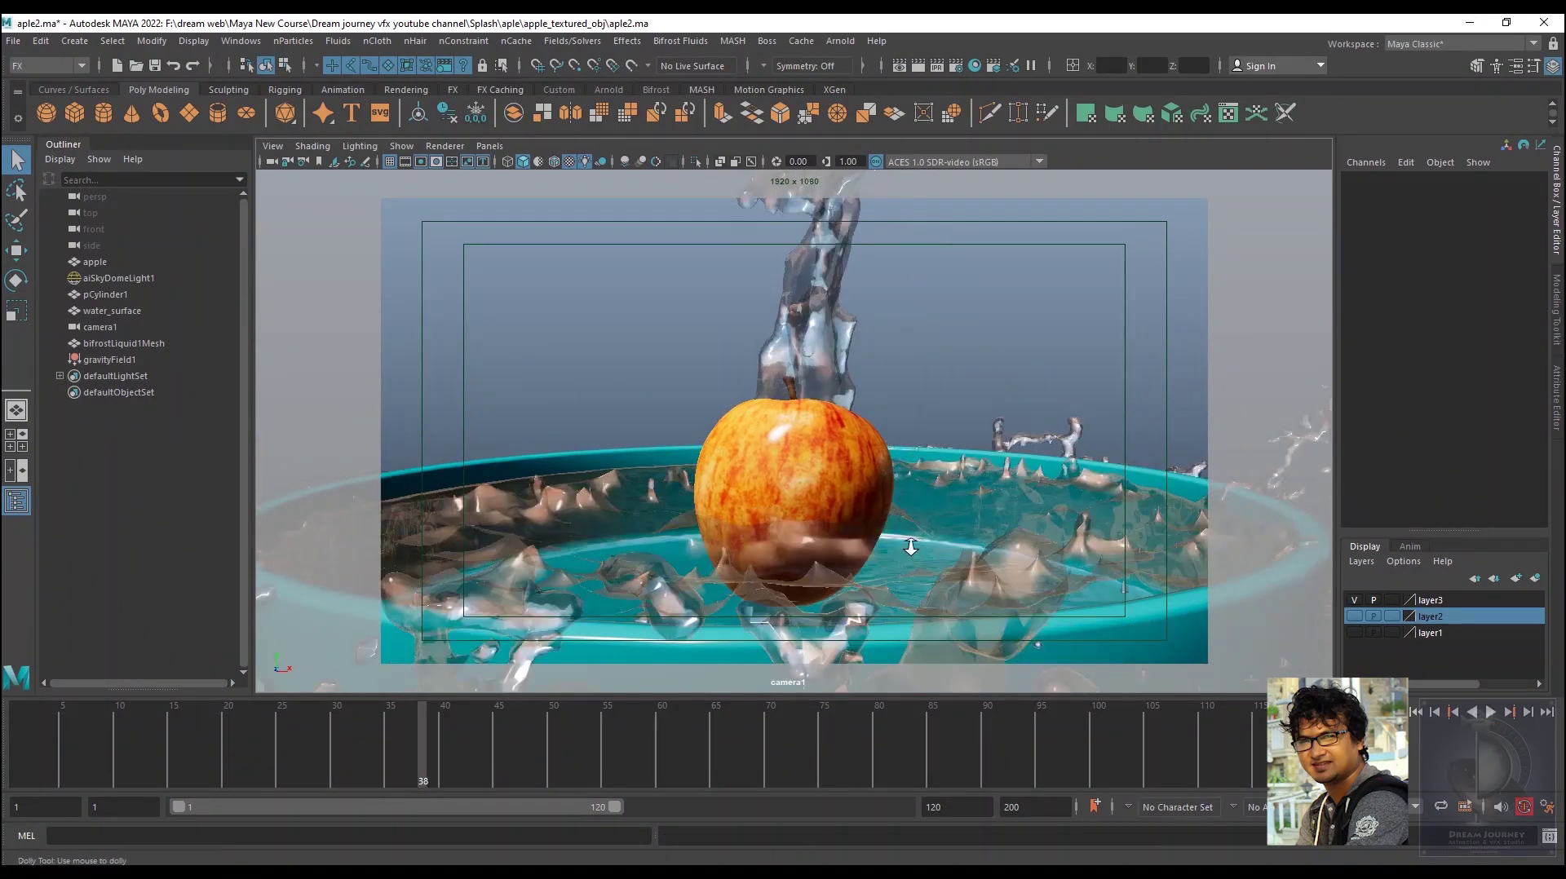
pyautogui.keyDown('alt'); pyautogui.moveTo(919, 562); pyautogui.dragTo(940, 592, button='right'); pyautogui.keyUp('alt')
pyautogui.moveTo(940, 592)
pyautogui.keyDown('alt'); pyautogui.mouseDown()
pyautogui.moveTo(948, 516)
pyautogui.moveTo(936, 541)
pyautogui.mouseUp(); pyautogui.keyUp('alt')
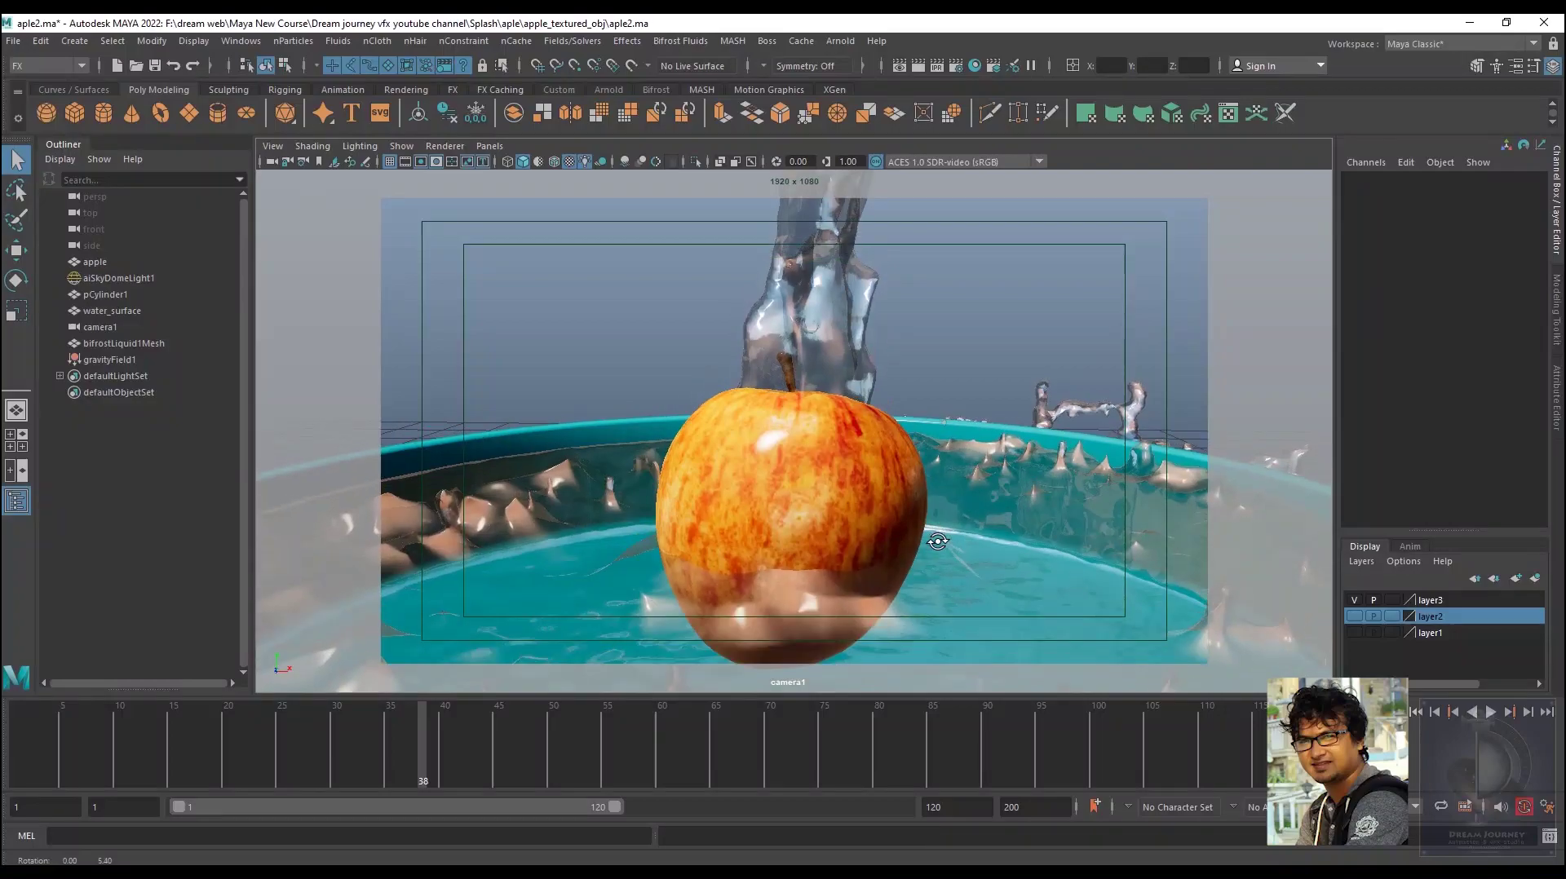
pyautogui.keyDown('alt'); pyautogui.moveTo(936, 542); pyautogui.dragTo(946, 526, button='middle'); pyautogui.keyUp('alt')
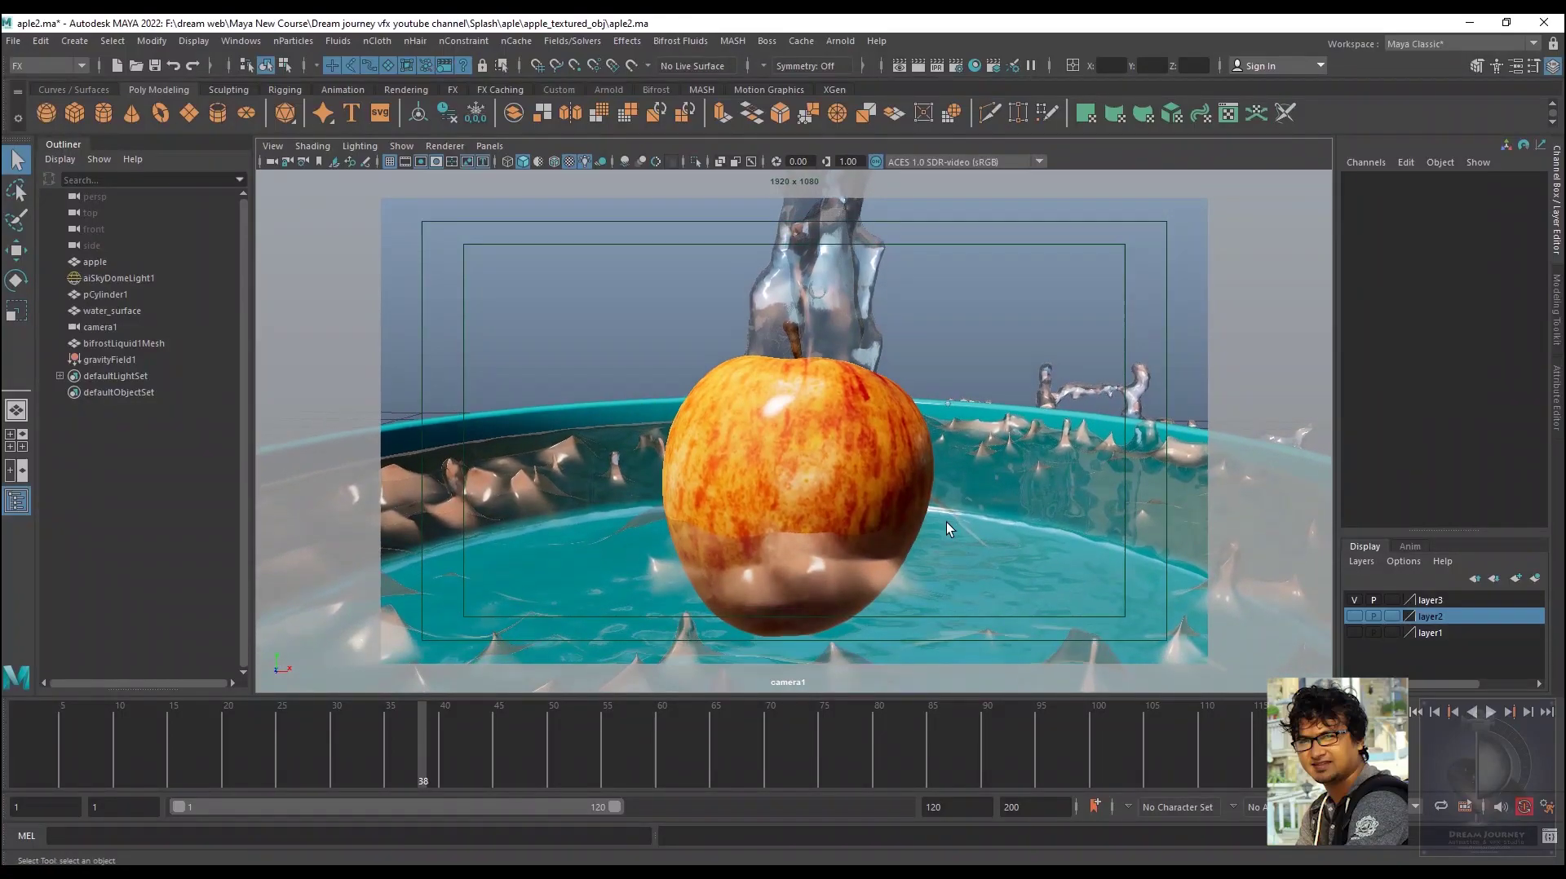
pyautogui.click(1414, 714)
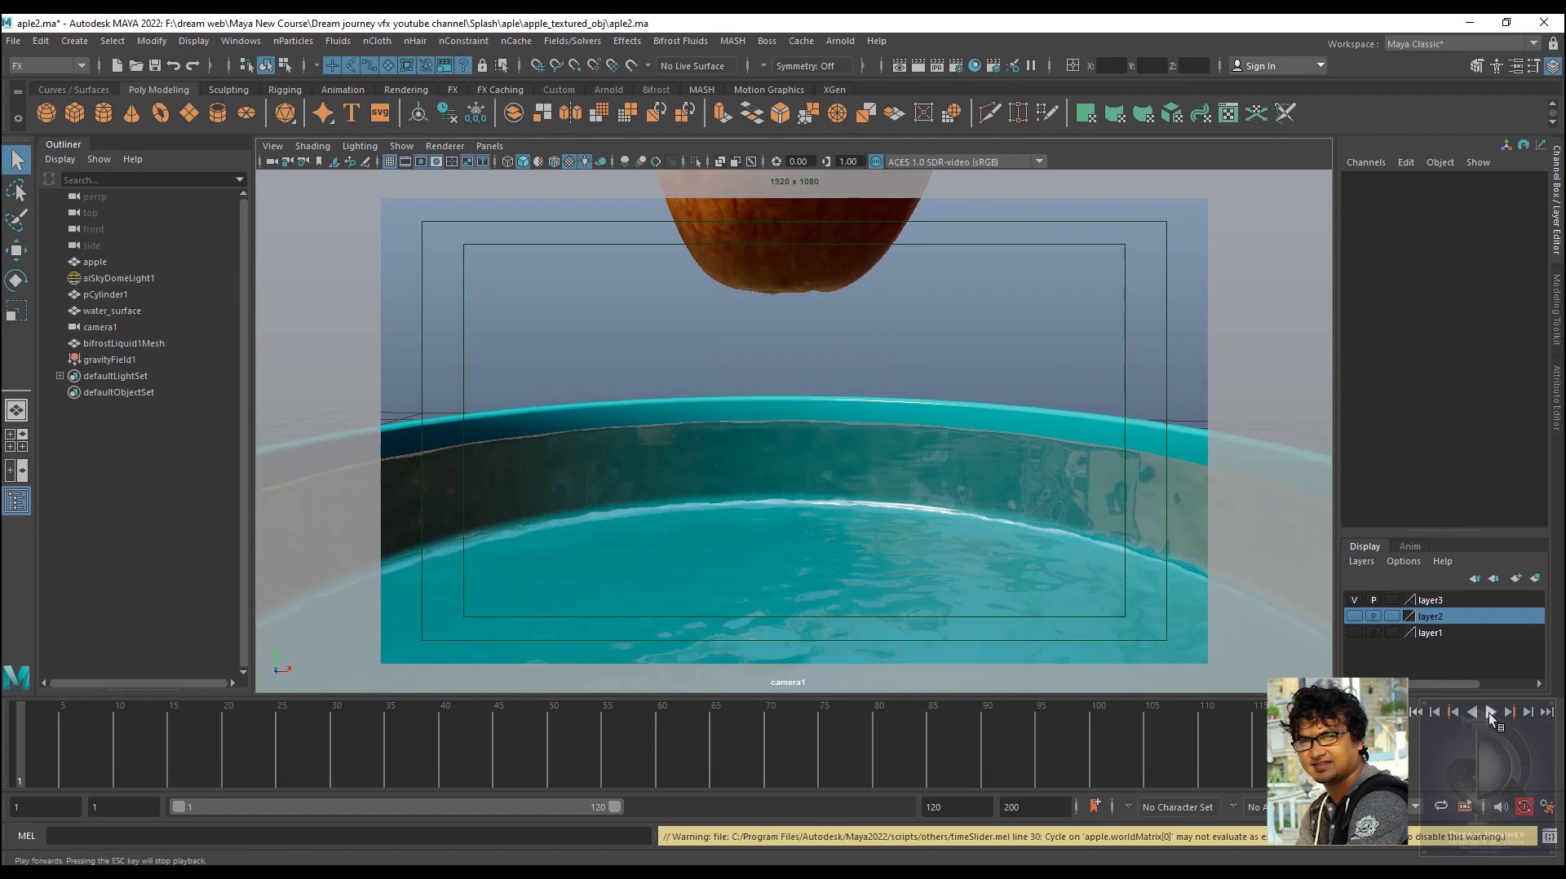
pyautogui.click(1489, 713)
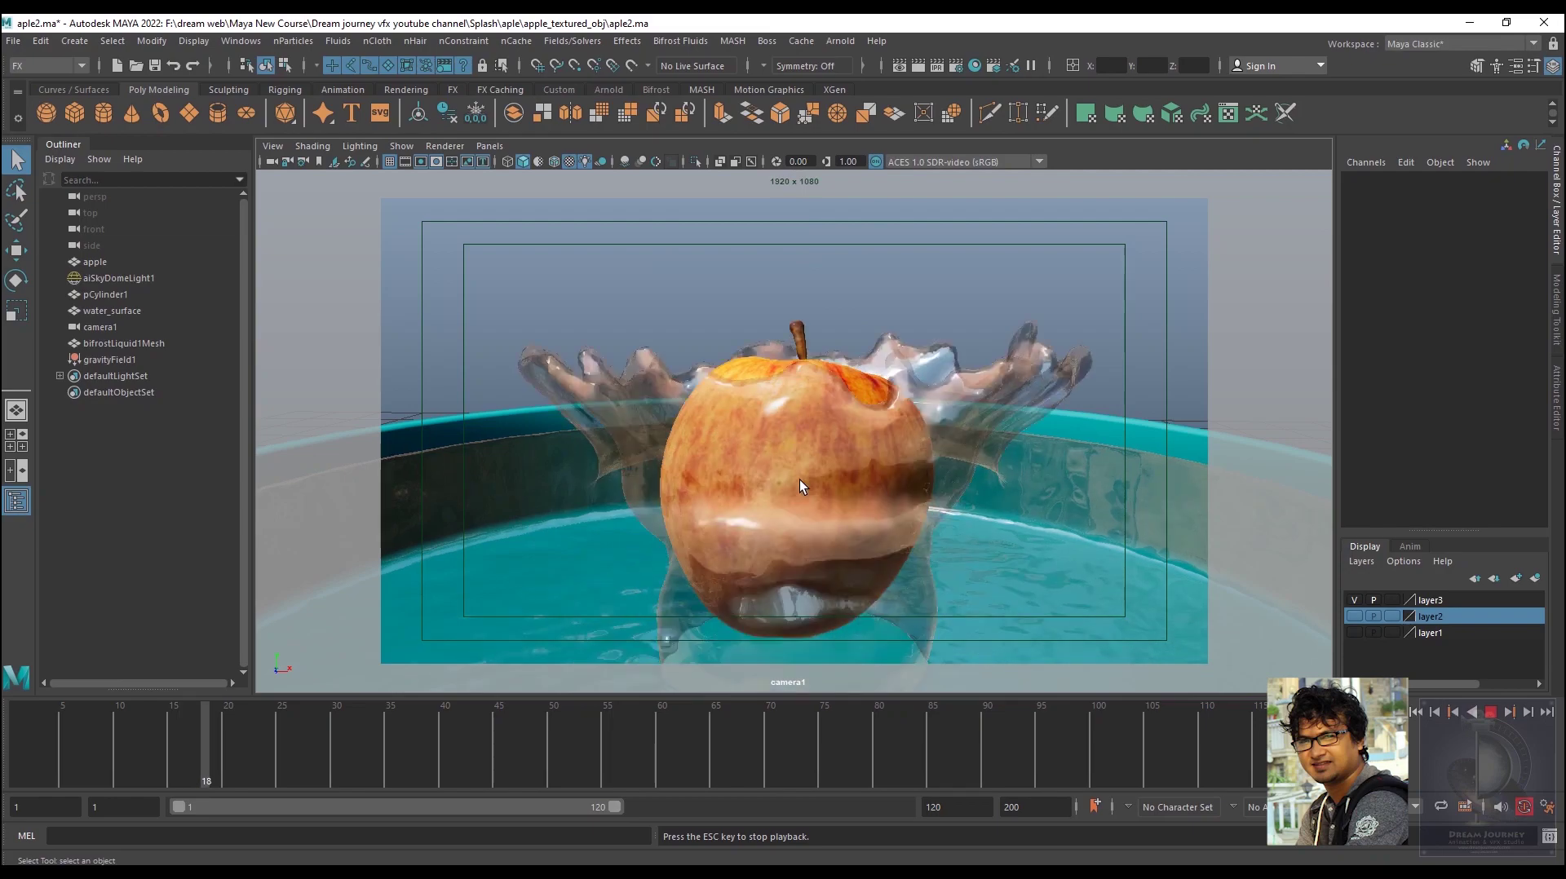
pyautogui.click(1491, 714)
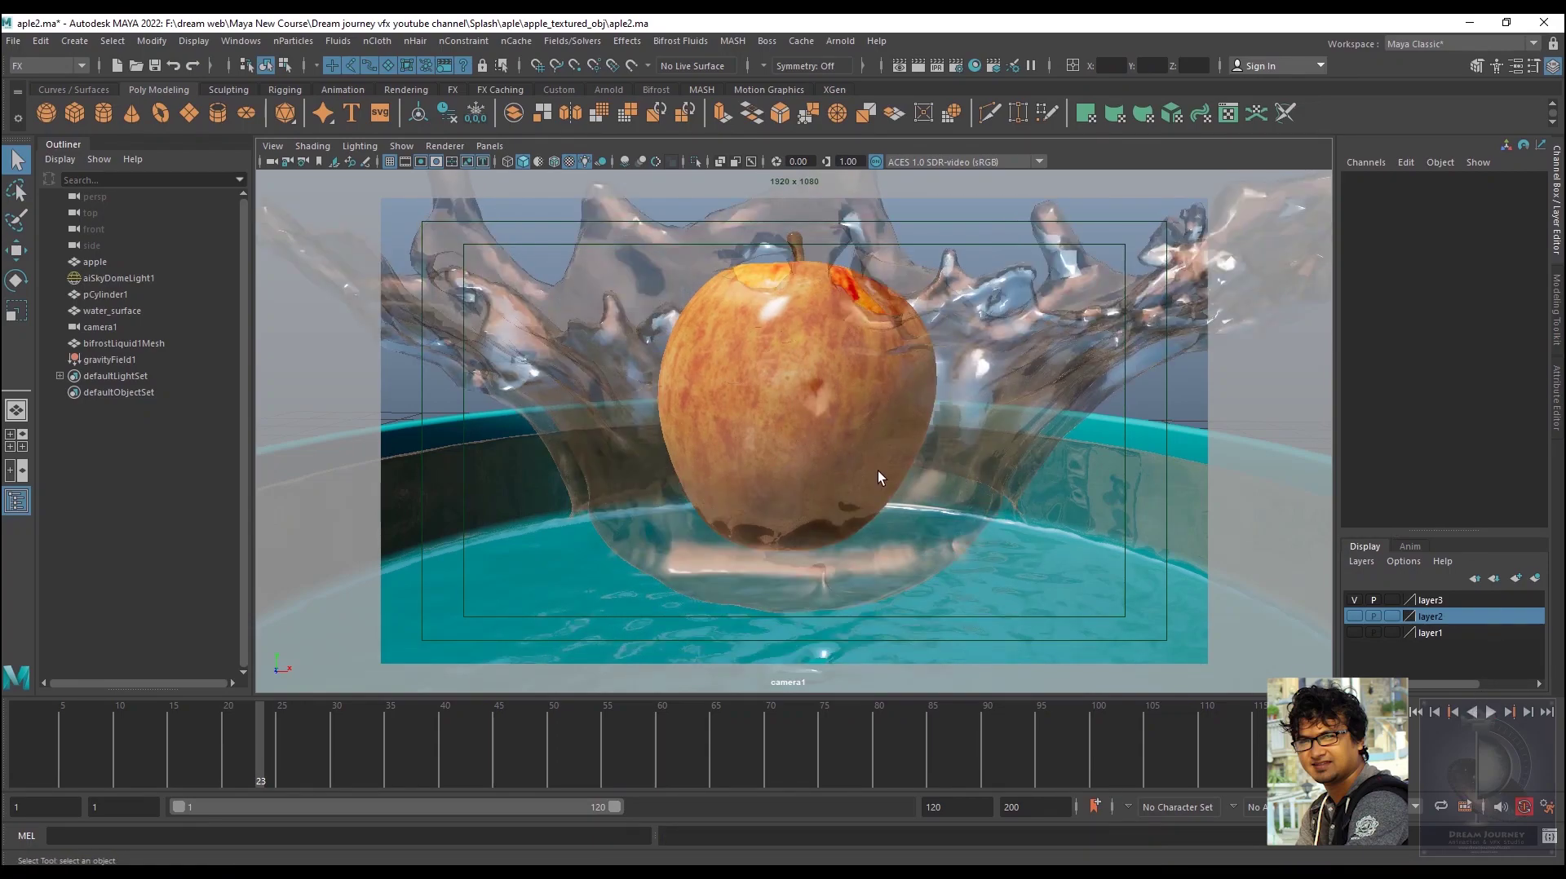
# Orbit around the splash and shorten the playback range to end at frame 43
pyautogui.moveTo(888, 483)
pyautogui.keyDown('alt'); pyautogui.mouseDown()
pyautogui.moveTo(897, 466)
pyautogui.moveTo(860, 523)
pyautogui.mouseUp(); pyautogui.keyUp('alt')
pyautogui.keyDown('alt'); pyautogui.moveTo(859, 523); pyautogui.dragTo(859, 526, button='middle'); pyautogui.keyUp('alt')
pyautogui.moveTo(859, 526)
pyautogui.keyDown('alt'); pyautogui.mouseDown()
pyautogui.moveTo(816, 521)
pyautogui.moveTo(839, 504)
pyautogui.mouseUp(); pyautogui.keyUp('alt')
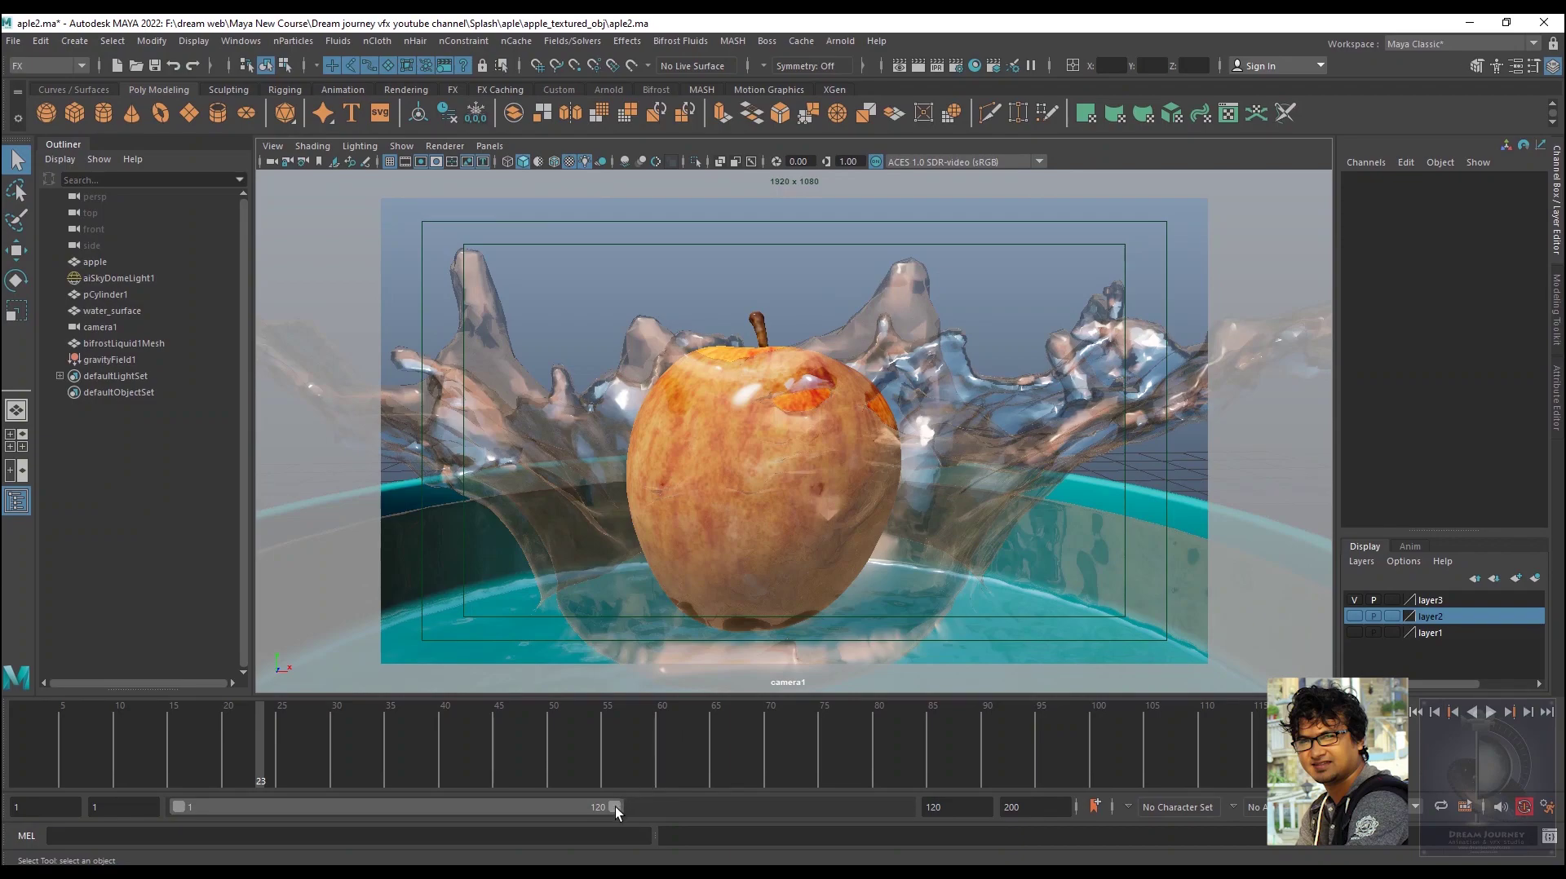
pyautogui.moveTo(615, 807); pyautogui.dragTo(326, 813)
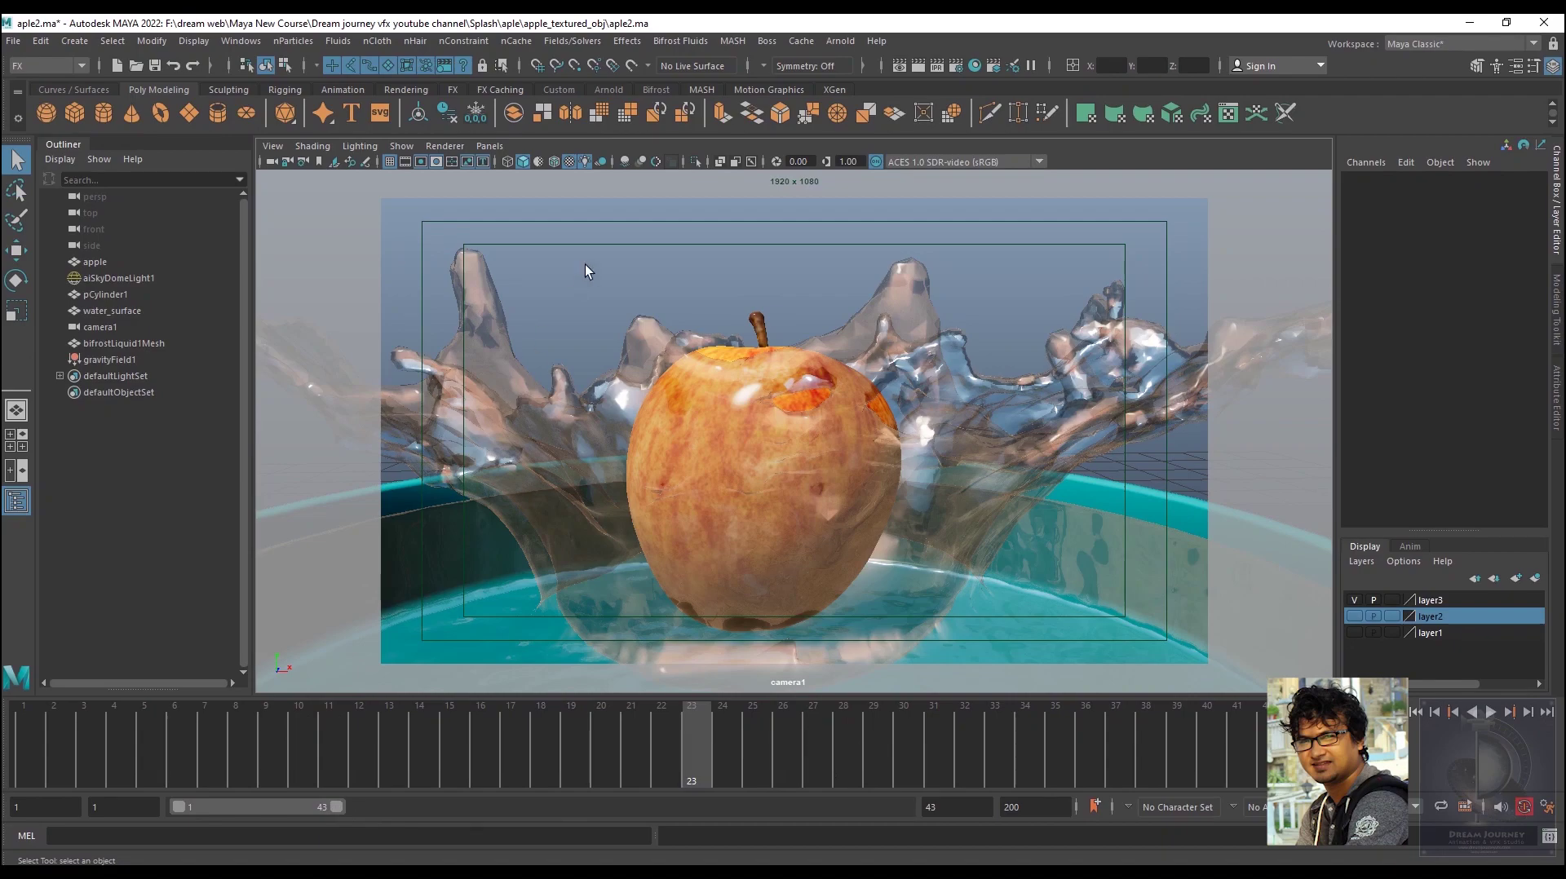
# Set the playblast quality to 100 in the Playblast Options
pyautogui.rightClick(754, 734)
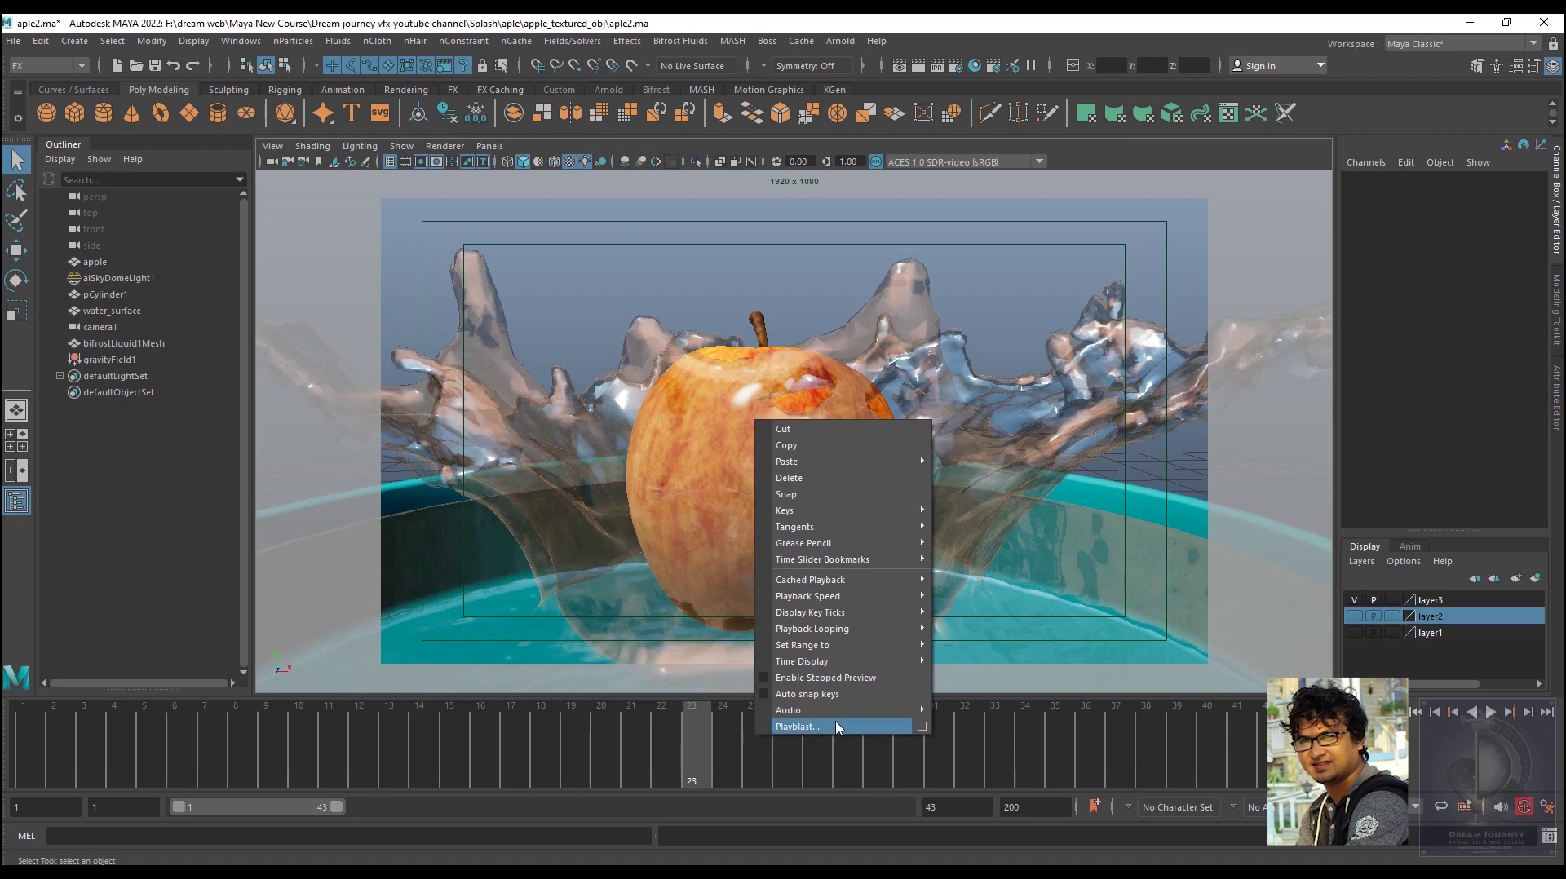
pyautogui.click(920, 728)
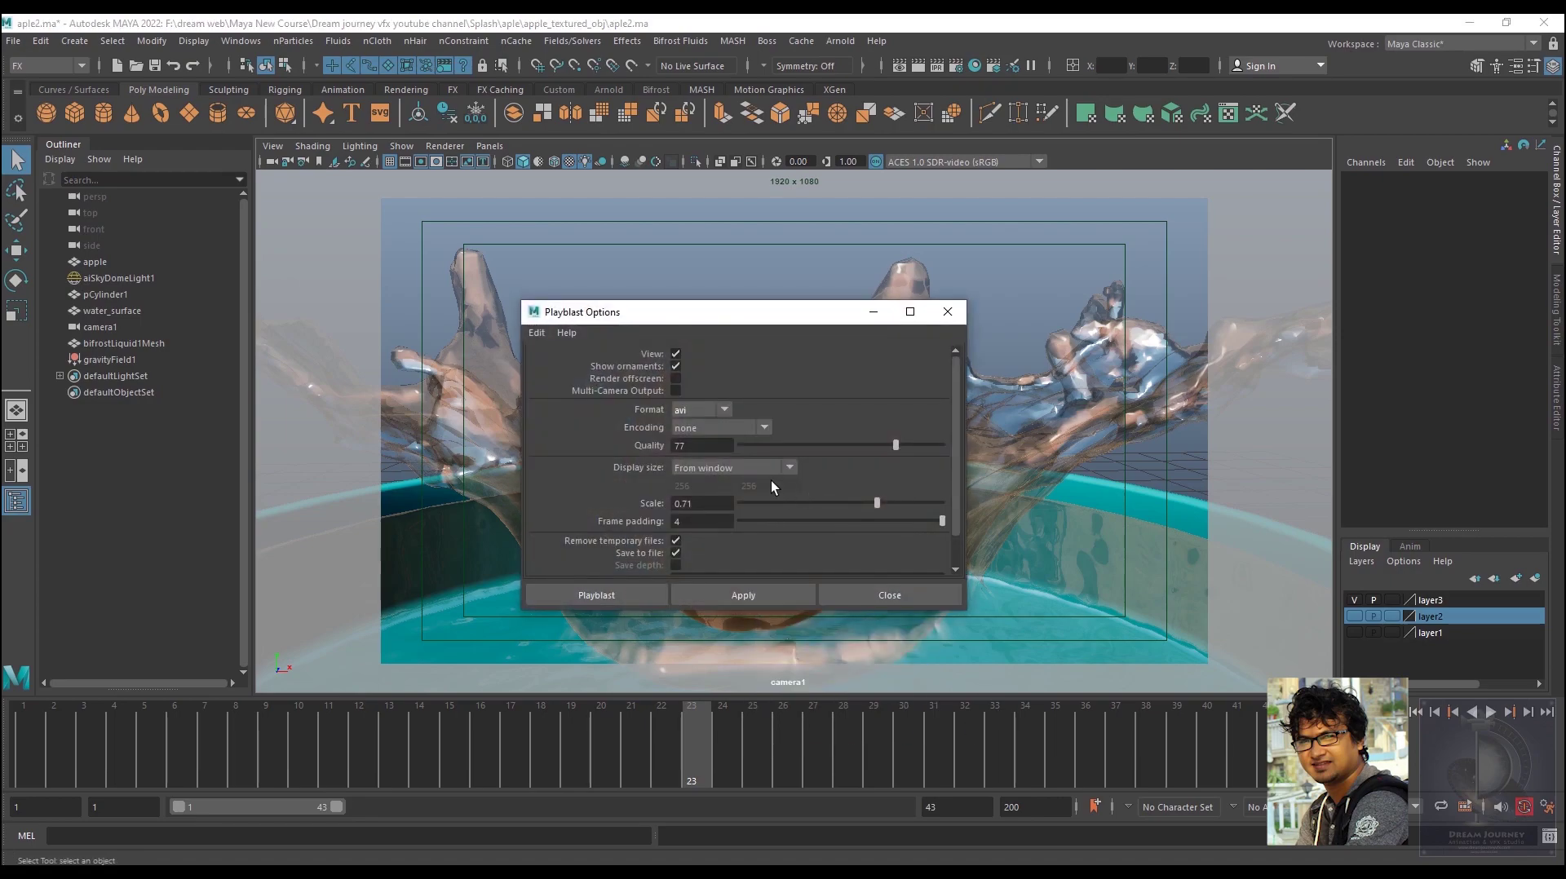
pyautogui.moveTo(895, 446)
pyautogui.mouseDown()
pyautogui.moveTo(956, 482)
pyautogui.moveTo(933, 526)
pyautogui.moveTo(958, 574)
pyautogui.mouseUp()
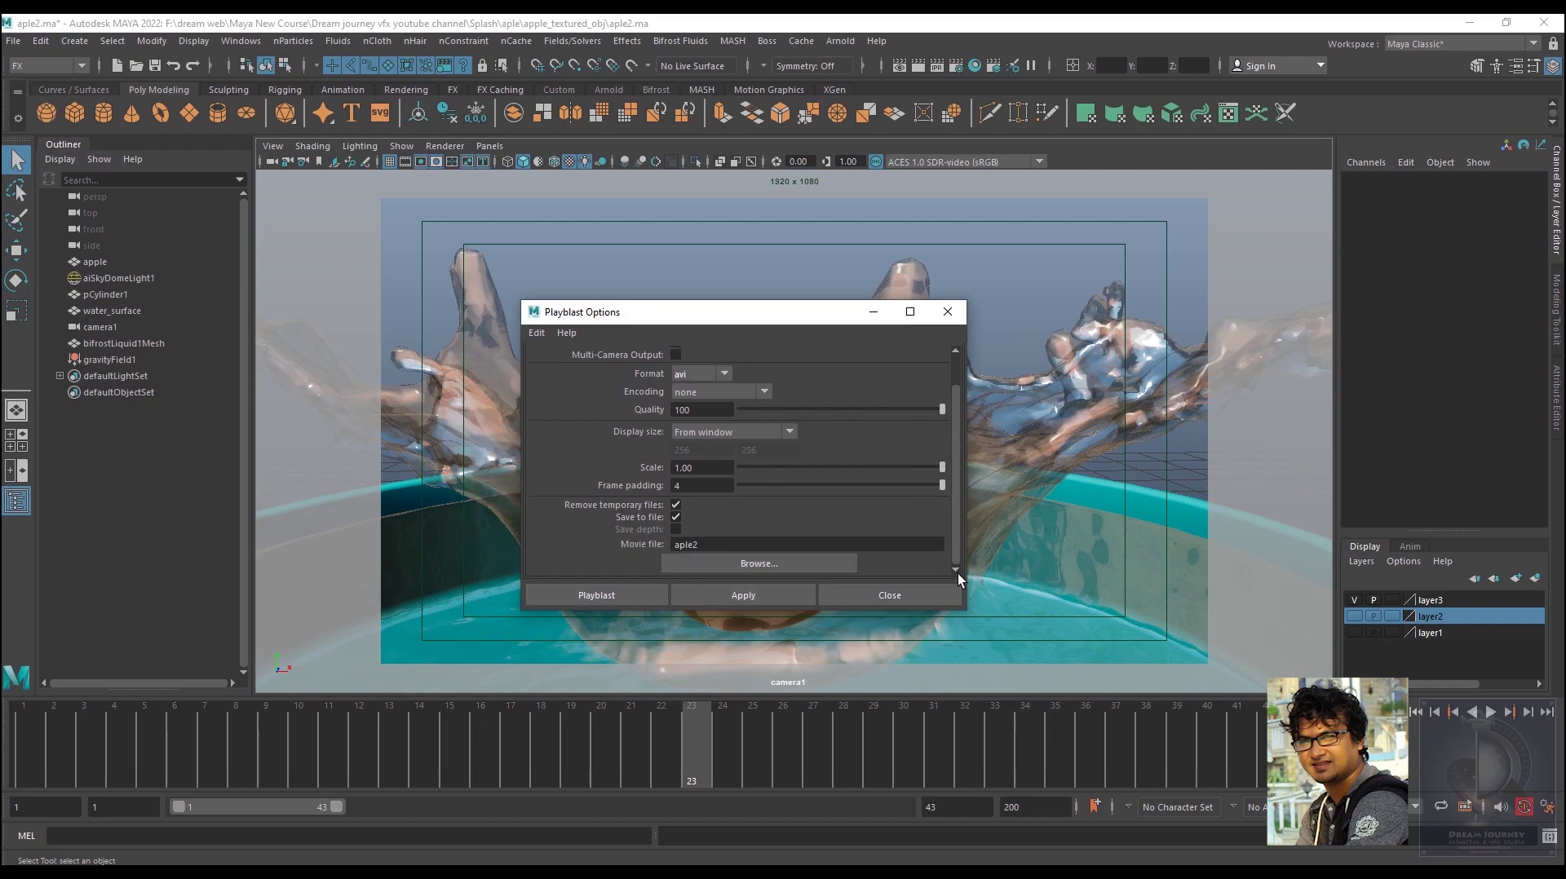
# Save the playblast movie as 'test 02' in the Desktop's Splash\aple folder
pyautogui.click(765, 565)
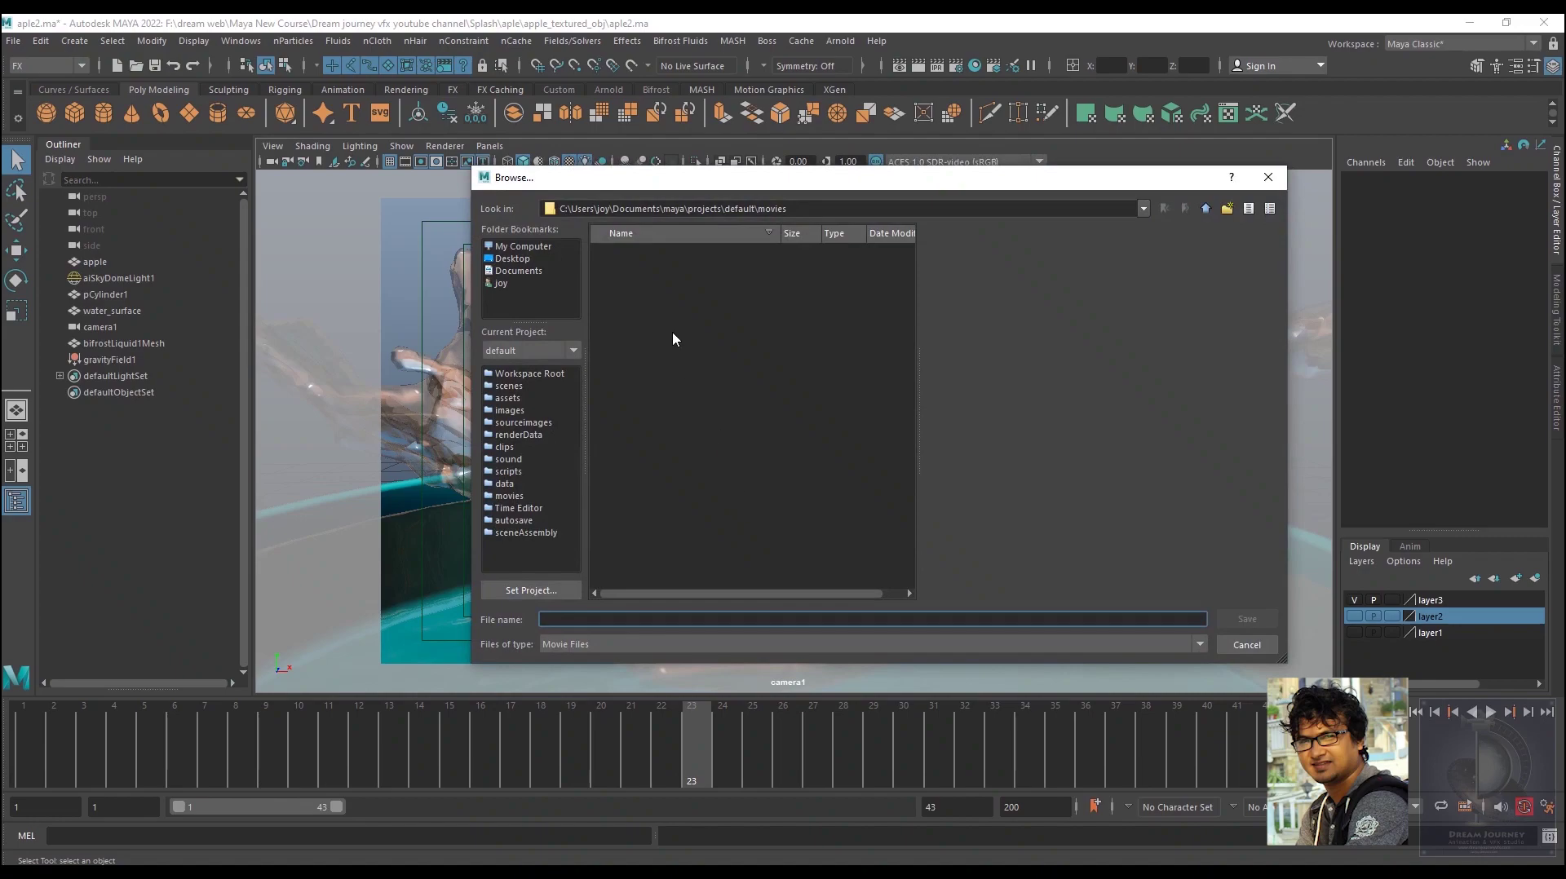
pyautogui.click(521, 247)
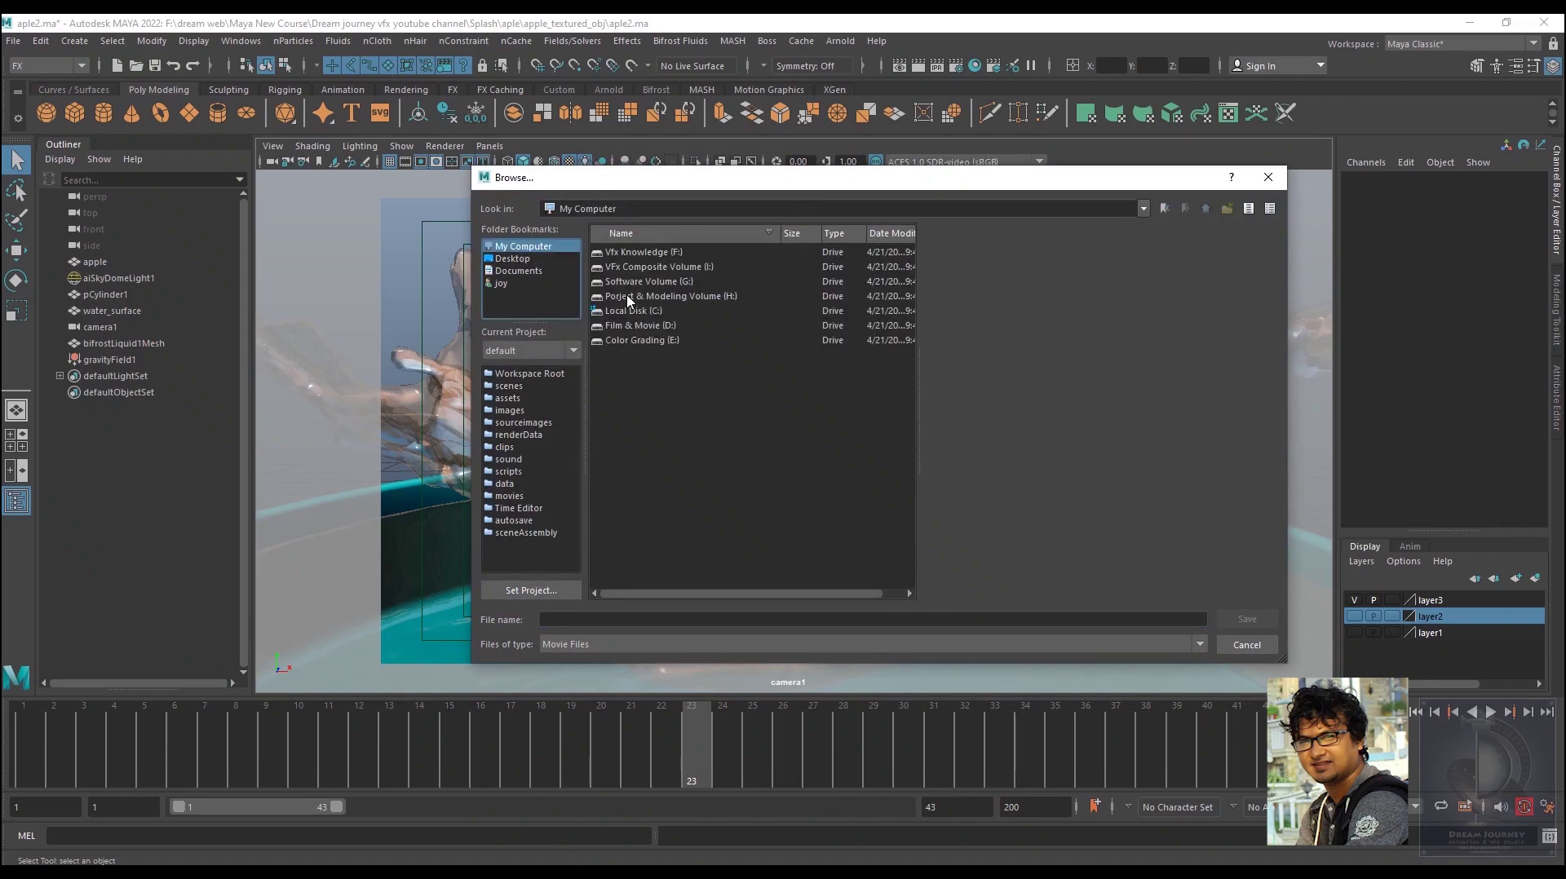
pyautogui.click(507, 261)
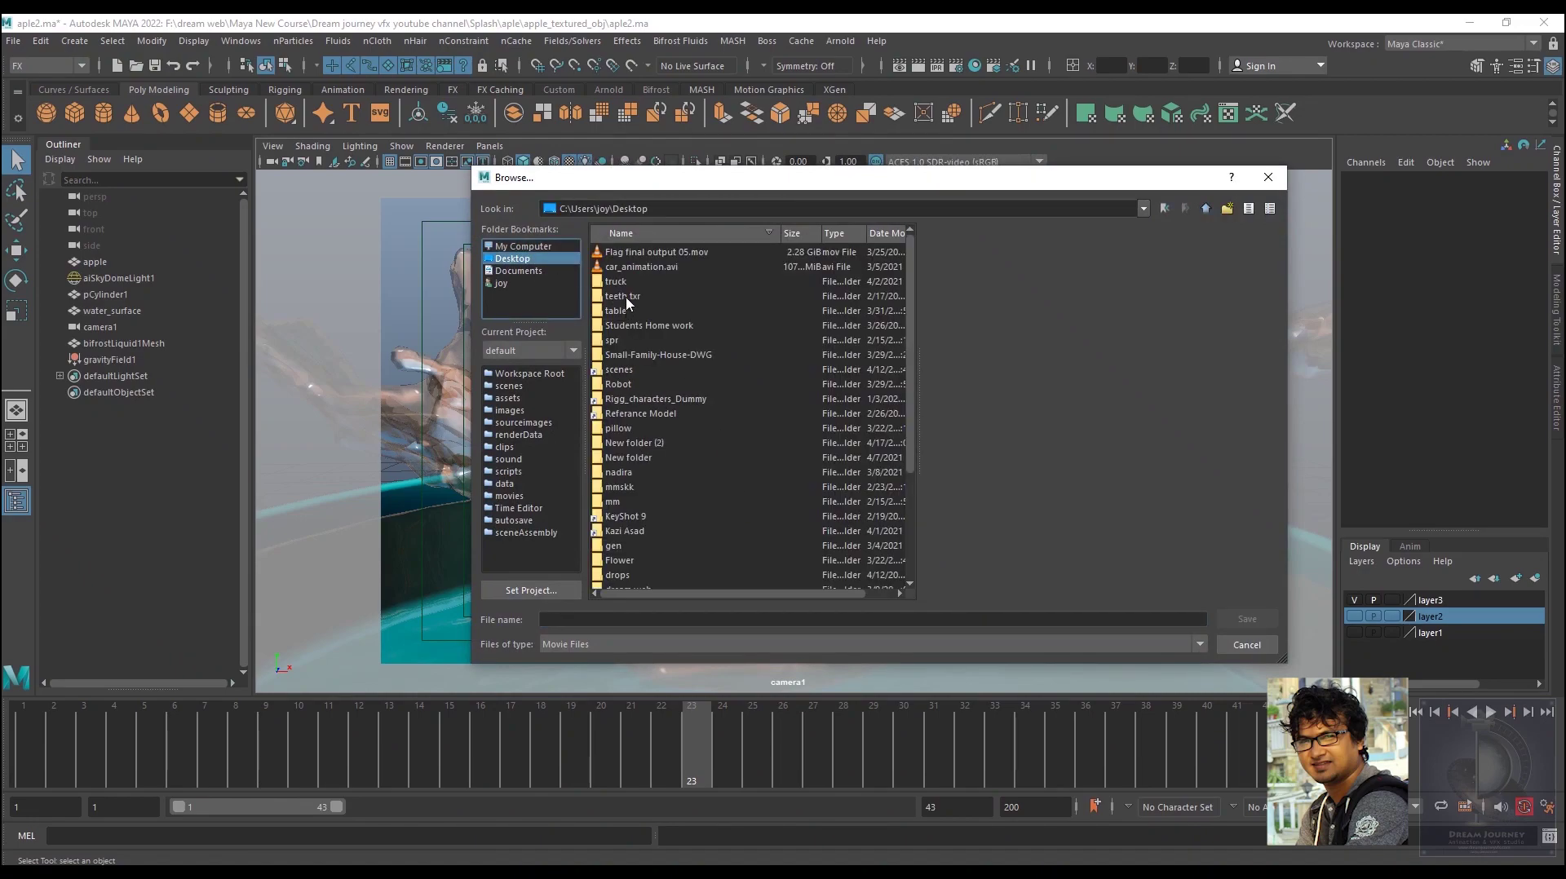
pyautogui.click(627, 298)
pyautogui.press('d')
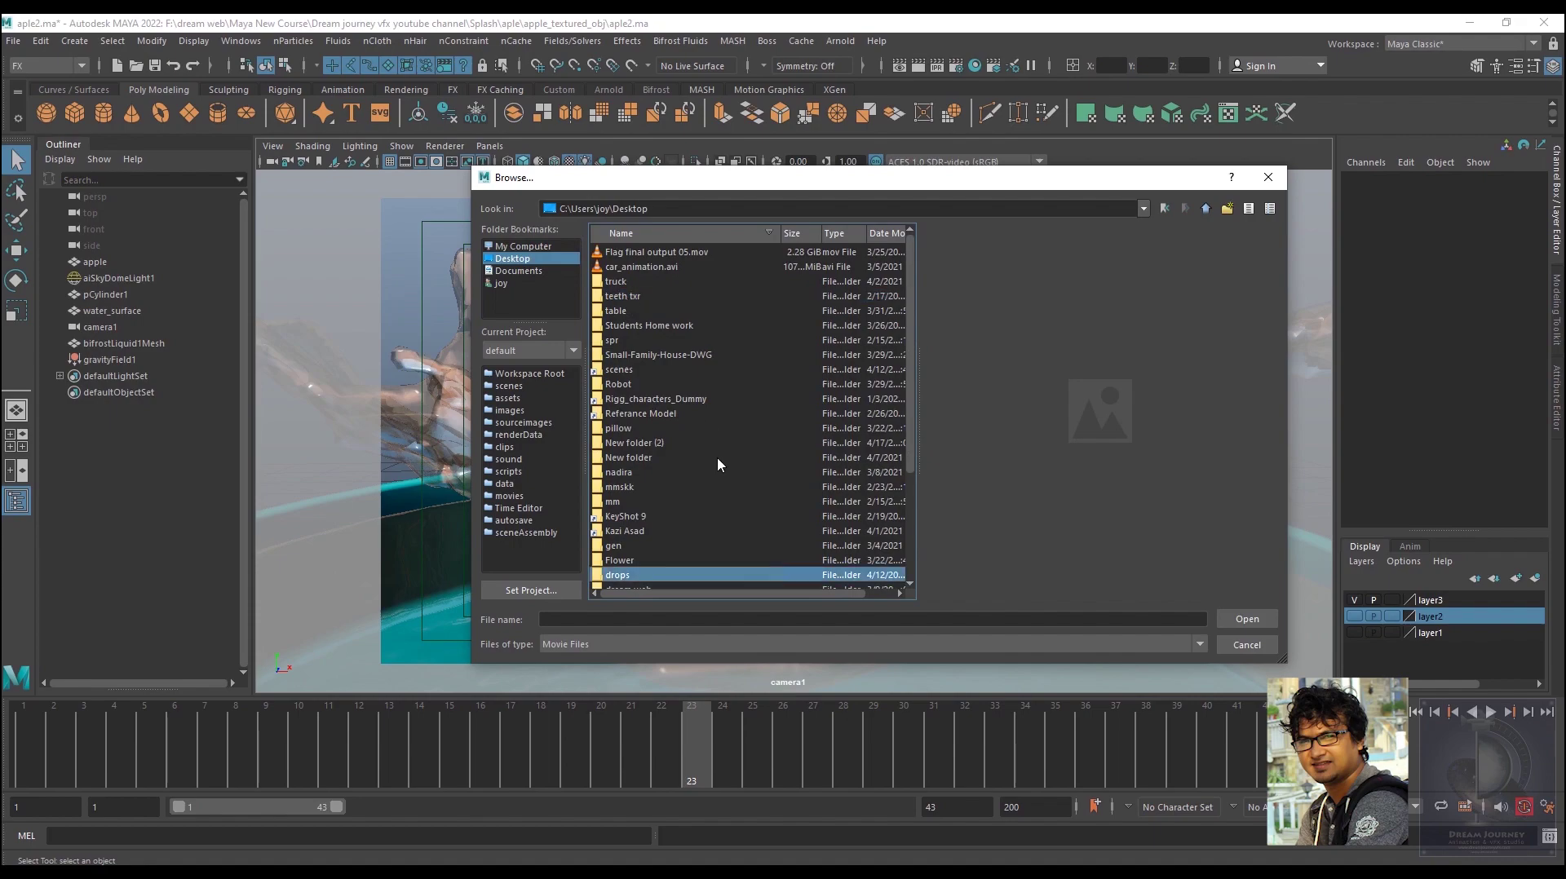
pyautogui.press('d')
pyautogui.press('d')
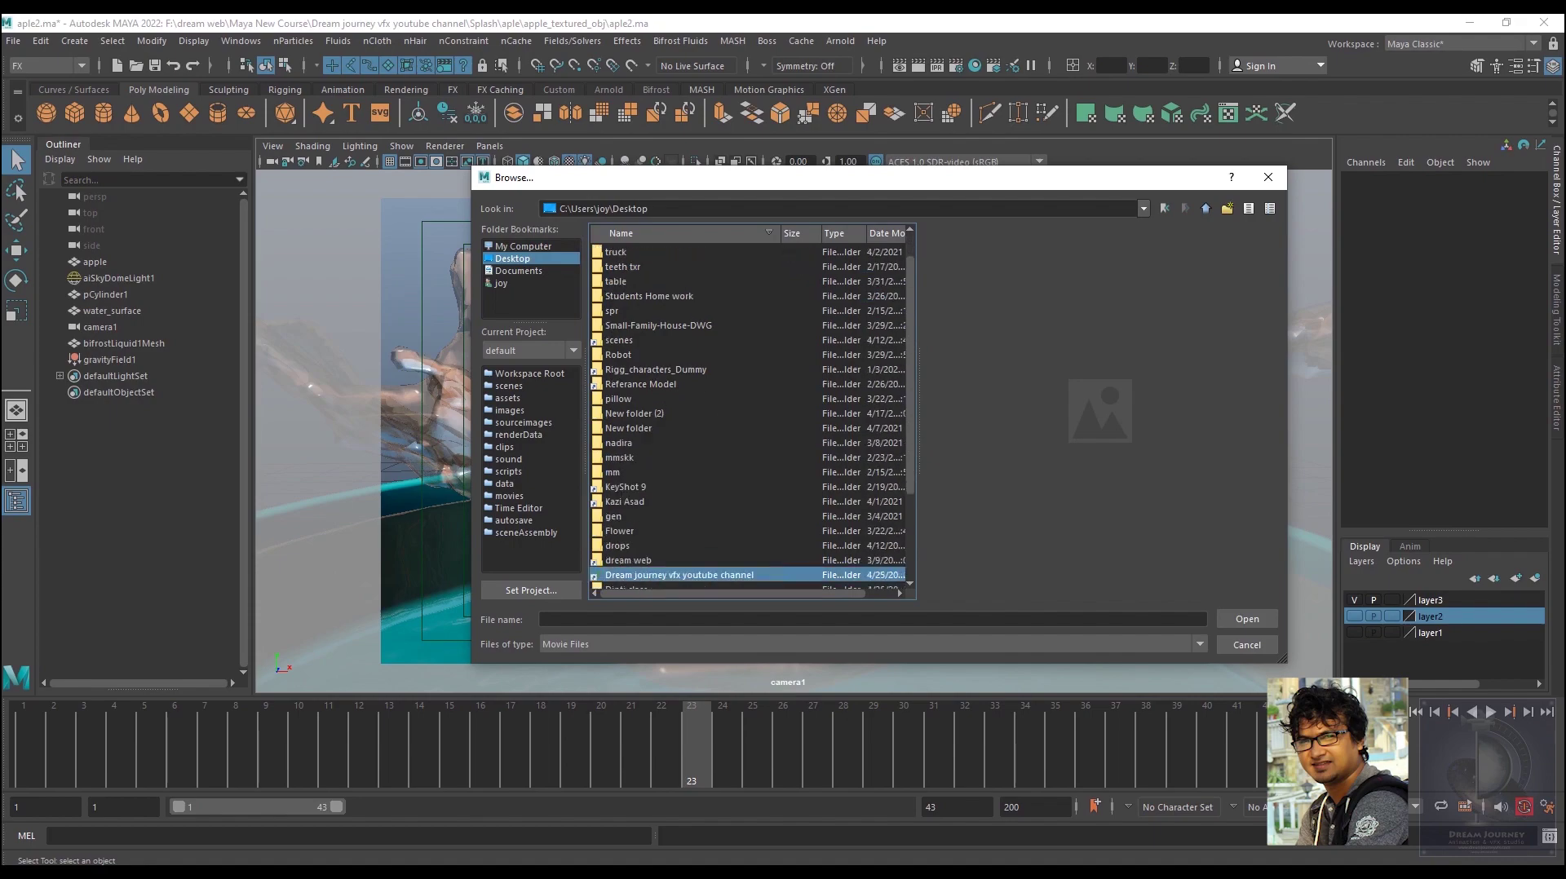
pyautogui.doubleClick(650, 571)
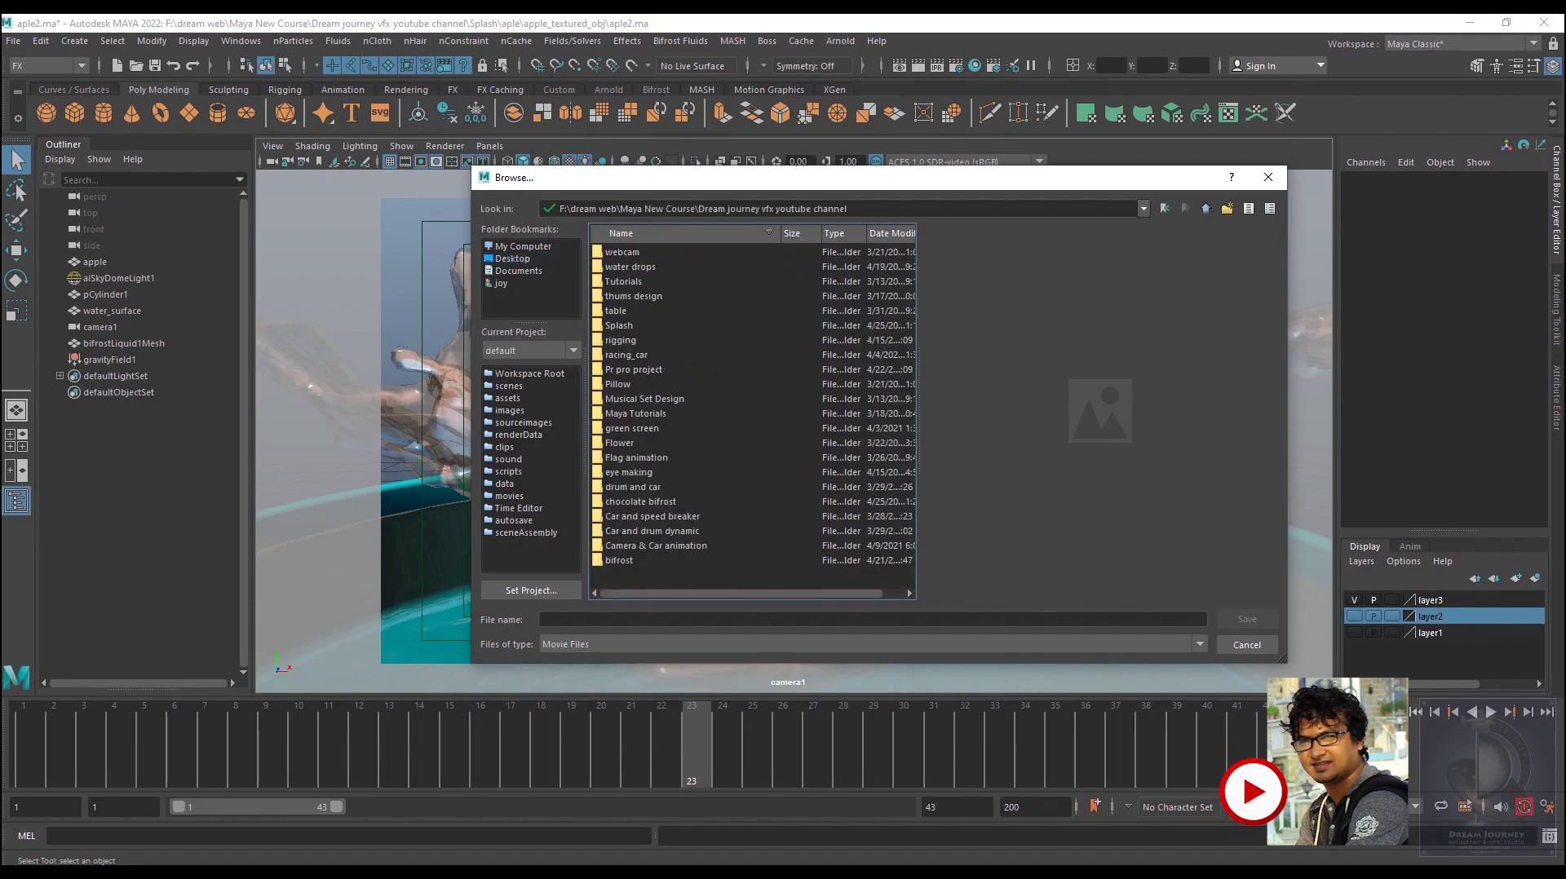
pyautogui.doubleClick(613, 326)
pyautogui.doubleClick(613, 281)
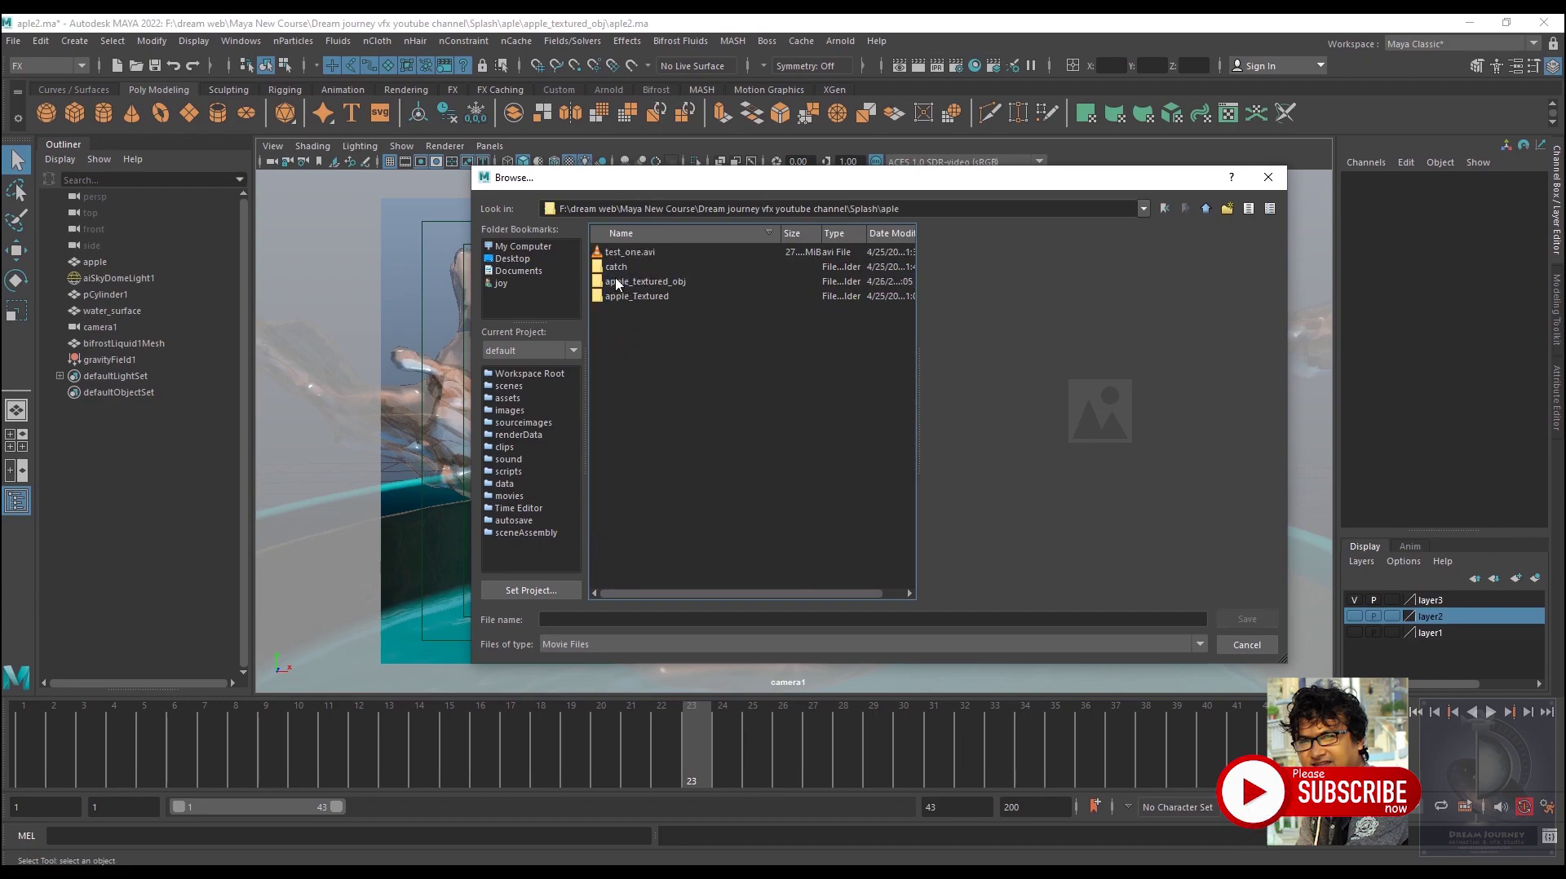
pyautogui.click(597, 617)
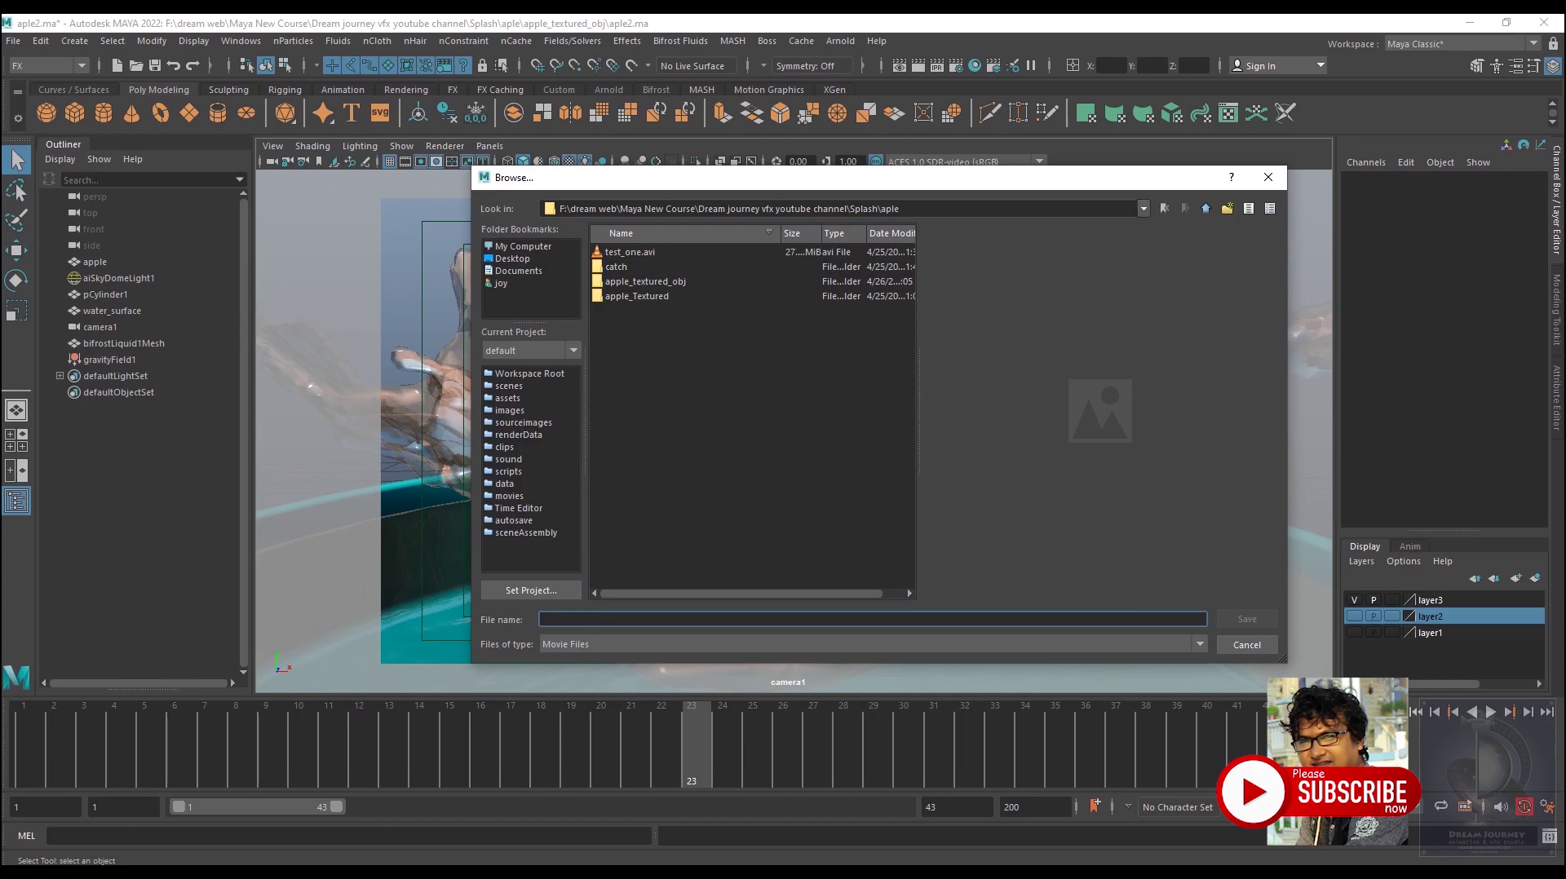
pyautogui.write('tex')
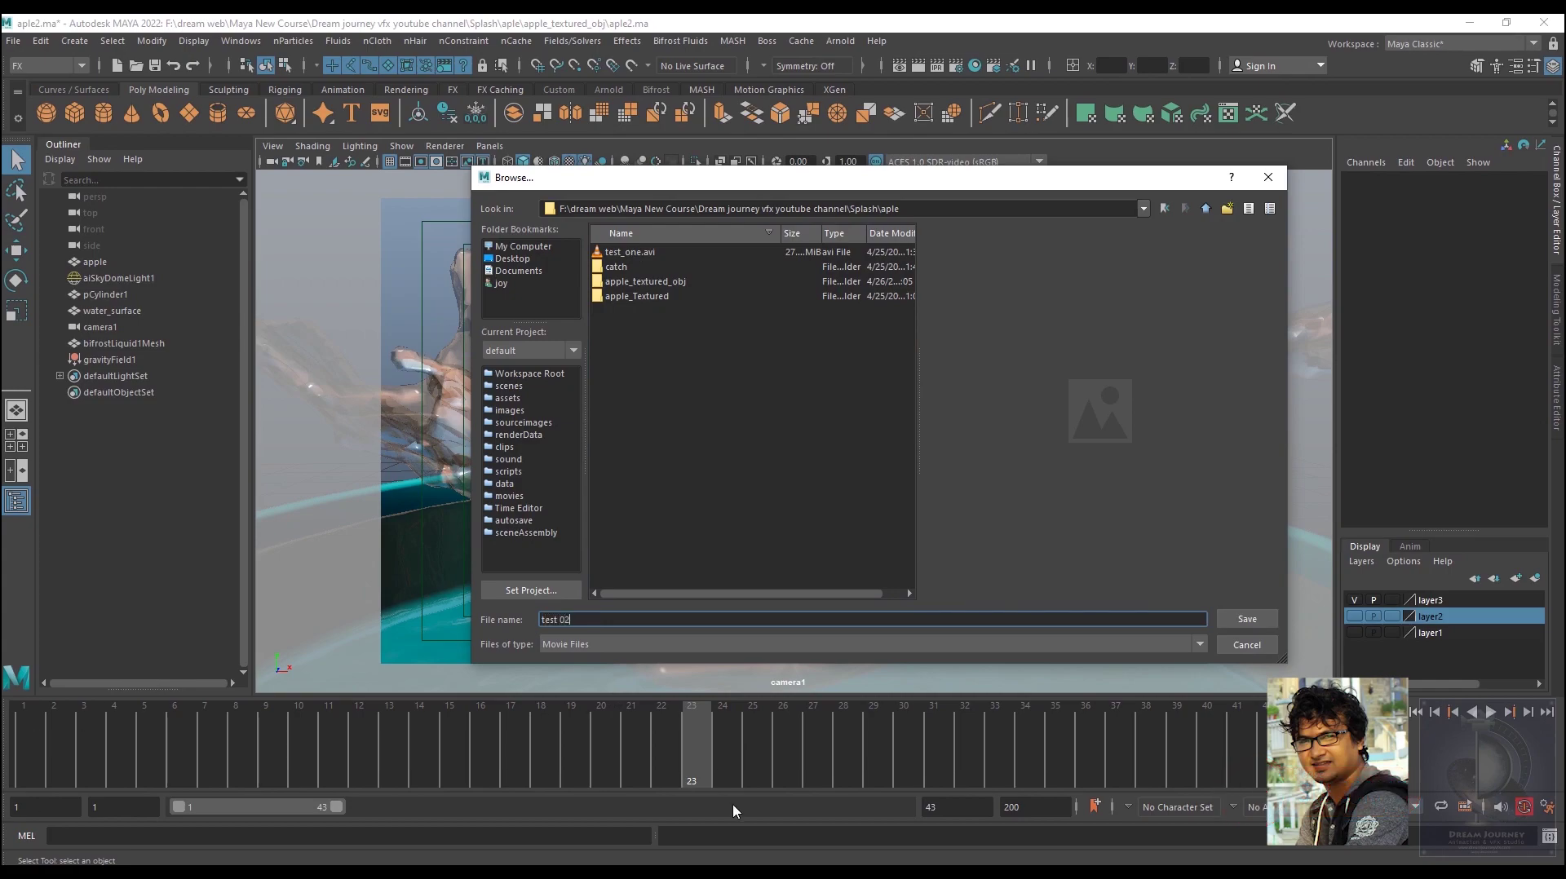
pyautogui.click(1245, 619)
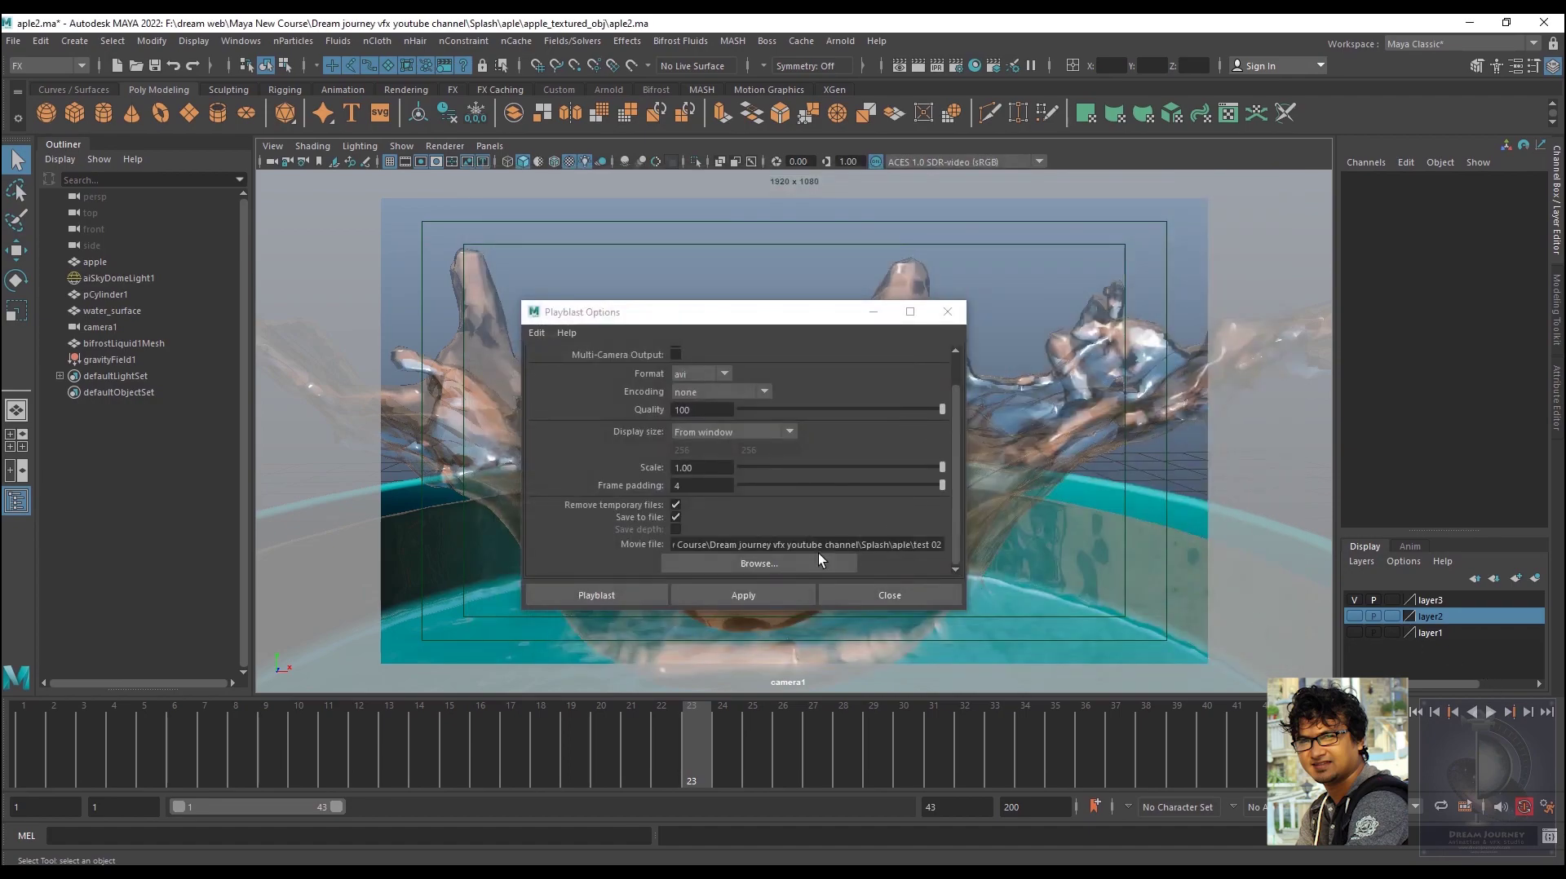
# Create the playblast, rendering the apple splash to test 02.avi
pyautogui.click(619, 594)
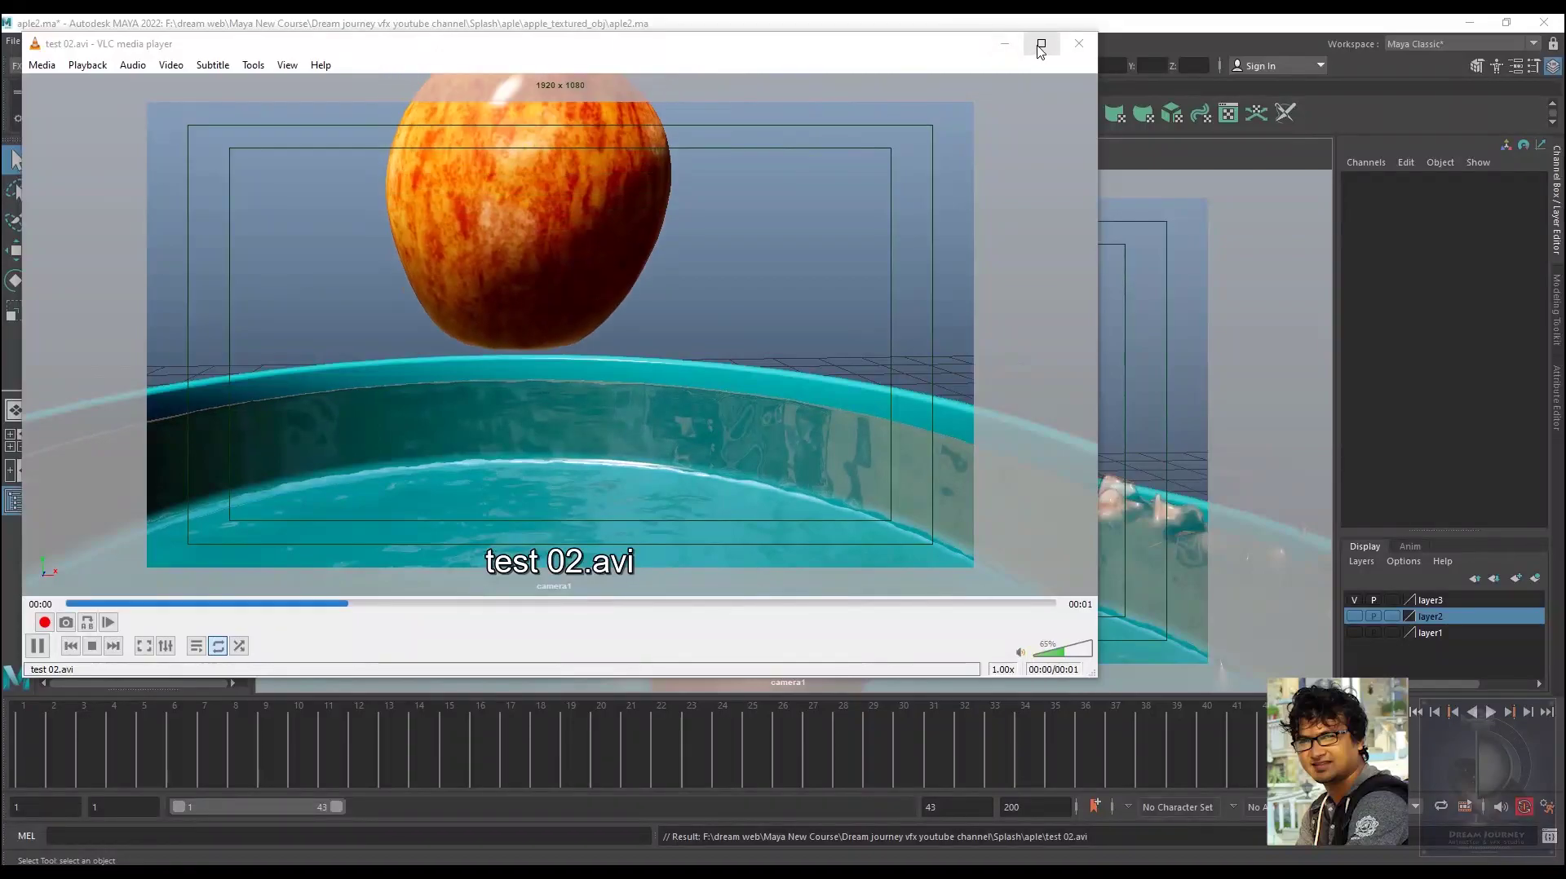
# Maximize the VLC window to watch test 02.avi full screen
pyautogui.click(1041, 45)
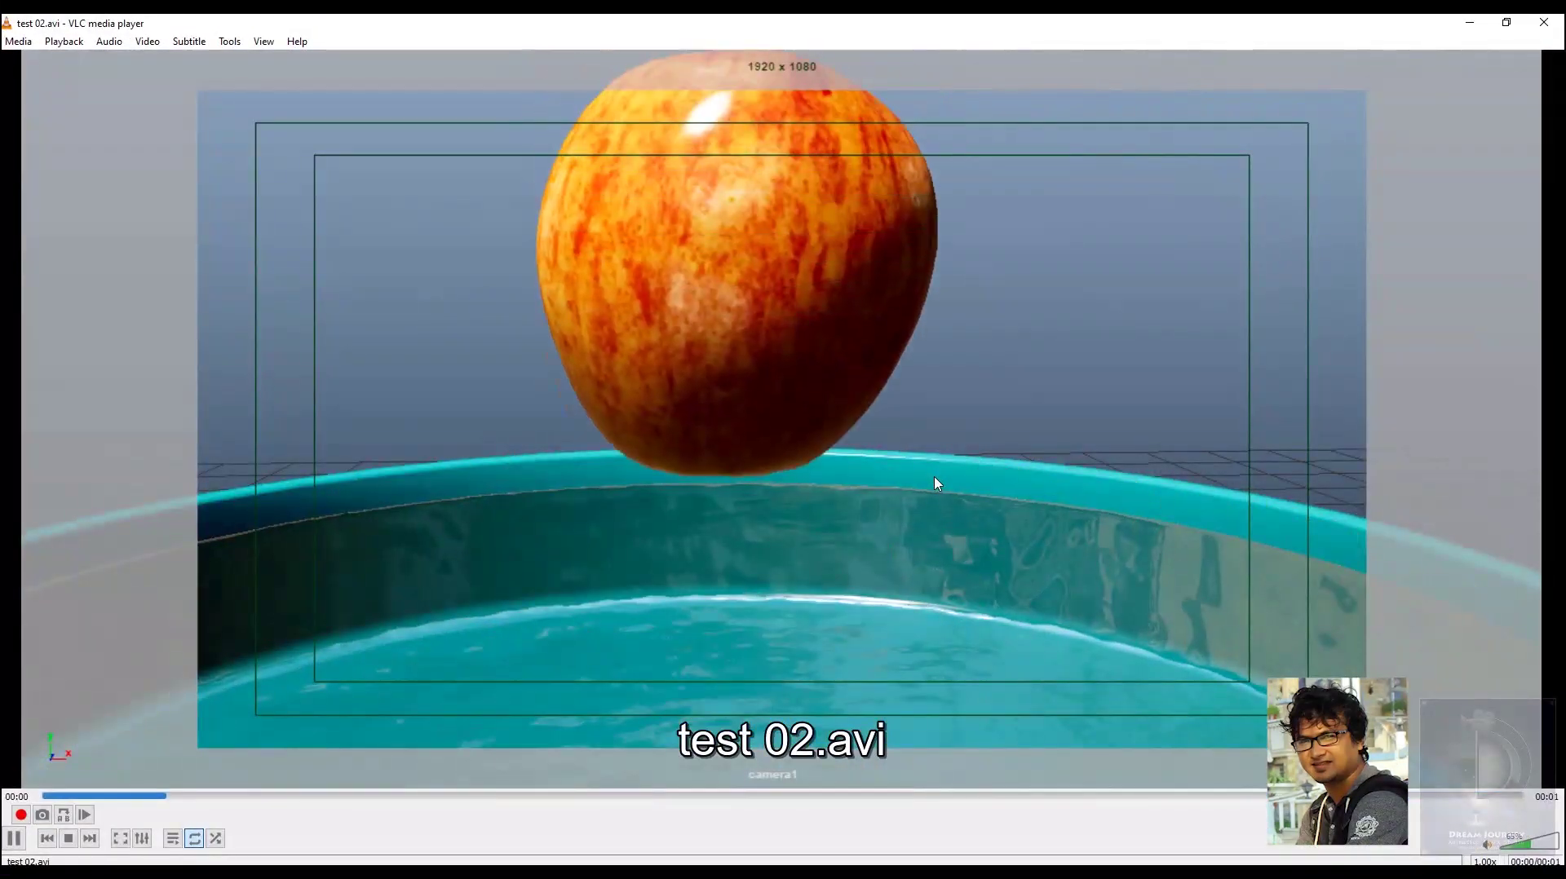